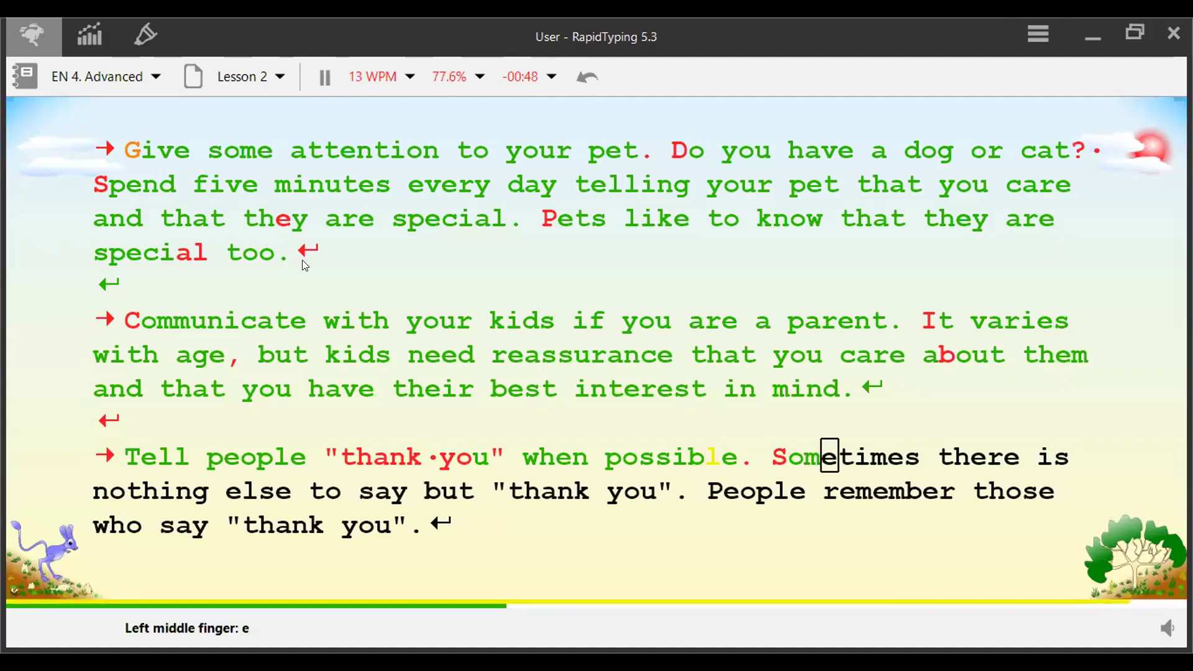
Step: Continue the Advanced Lesson 2 practice text by entering the rest of "Sometimes there is nothing else"
{"action": "type", "text": "t"}
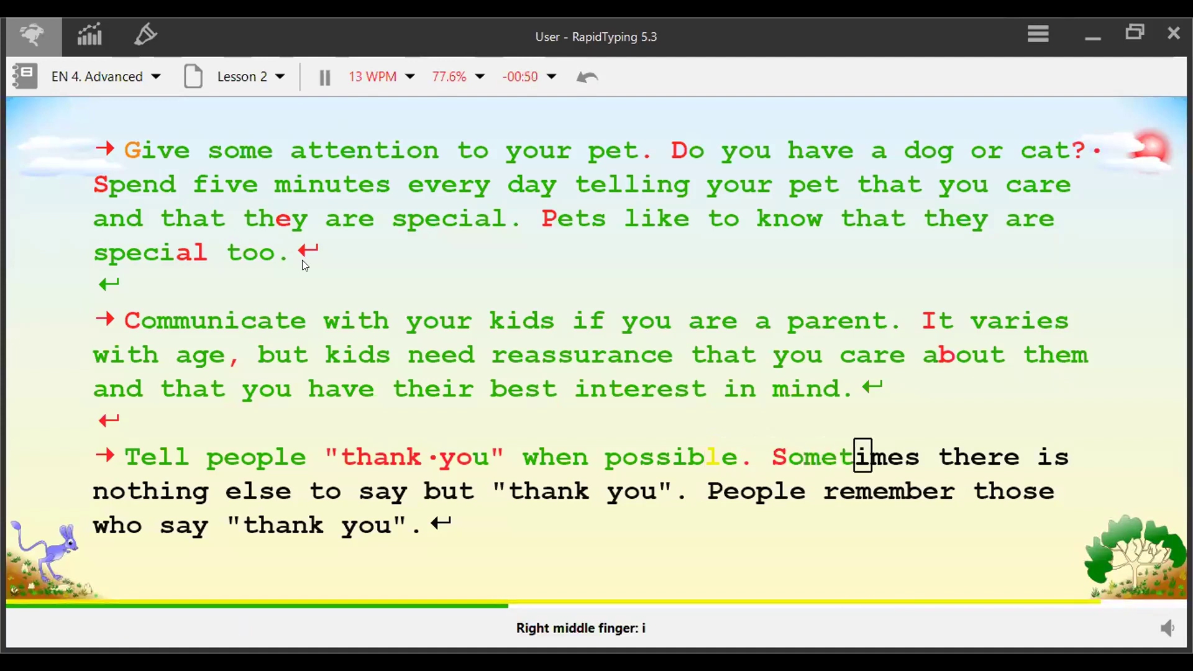
{"action": "type", "text": "imes "}
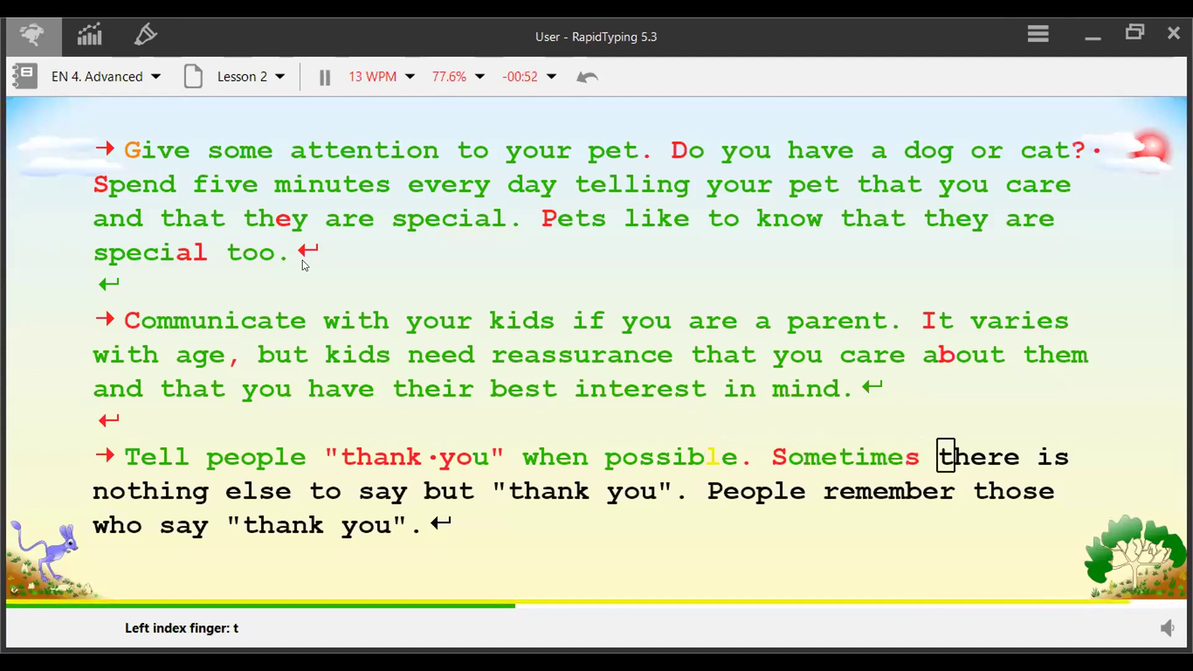
{"action": "type", "text": "ther"}
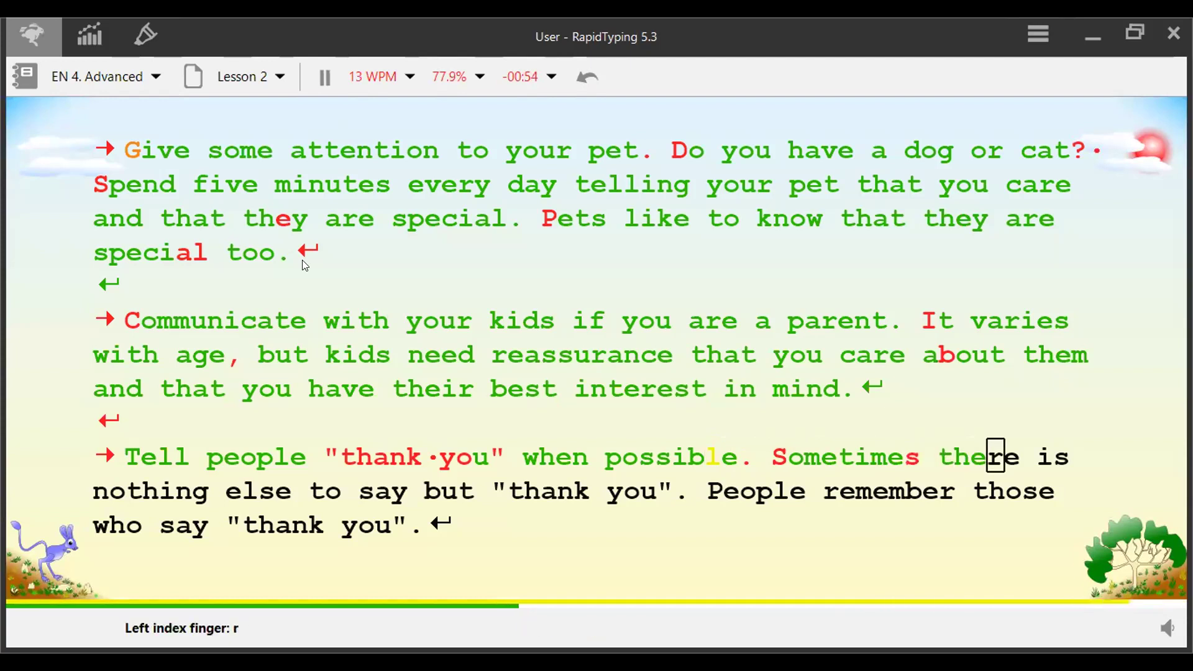
{"action": "type", "text": "e i"}
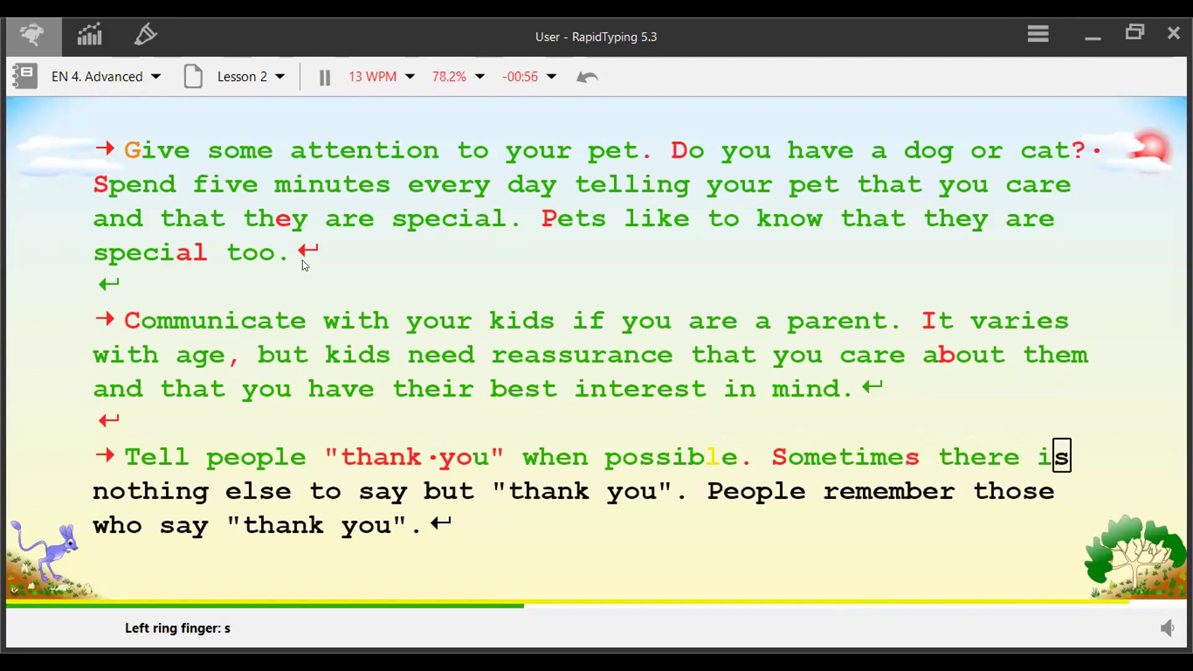
{"action": "type", "text": "s n"}
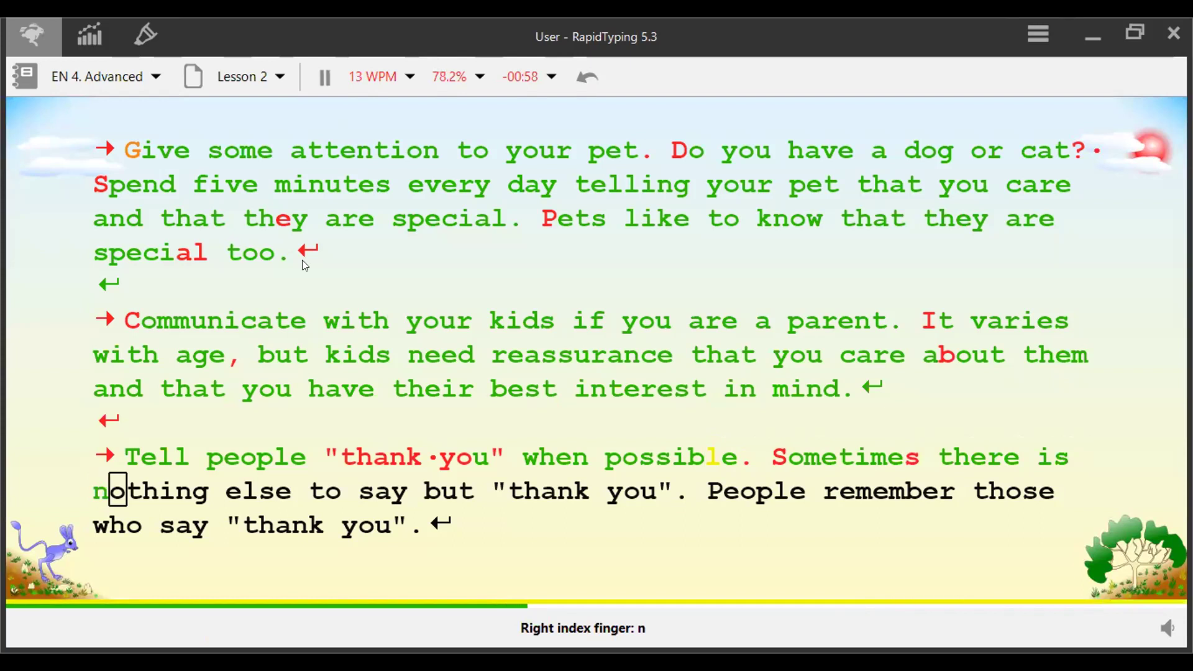
{"action": "type", "text": "oth"}
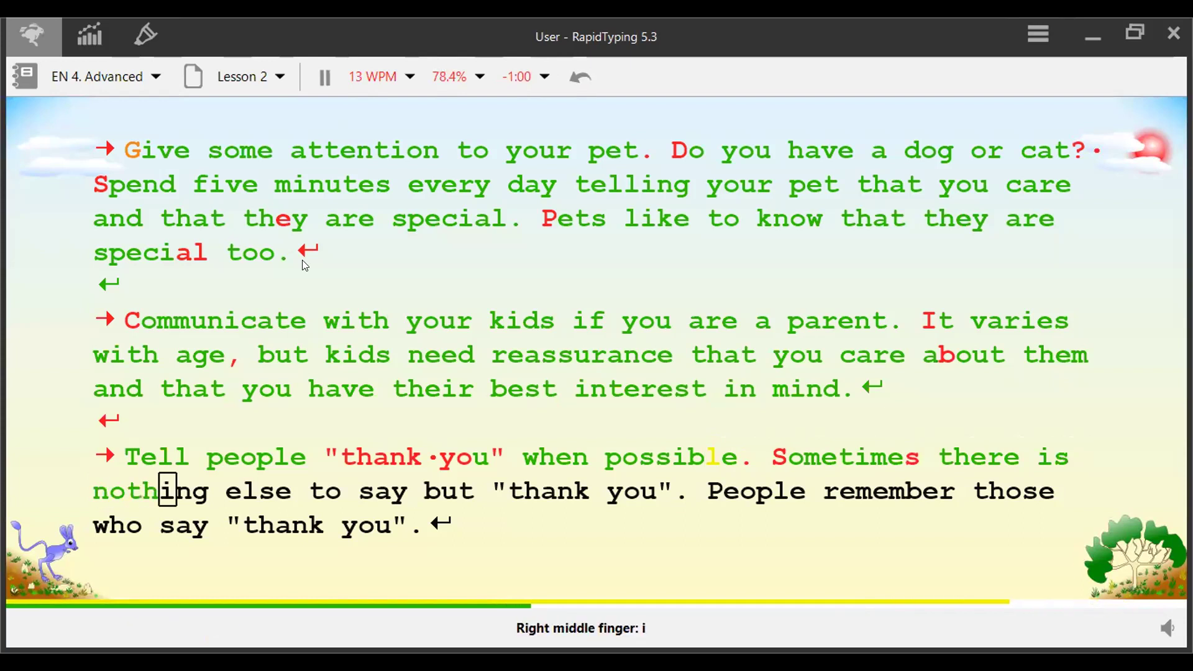
{"action": "type", "text": "ing "}
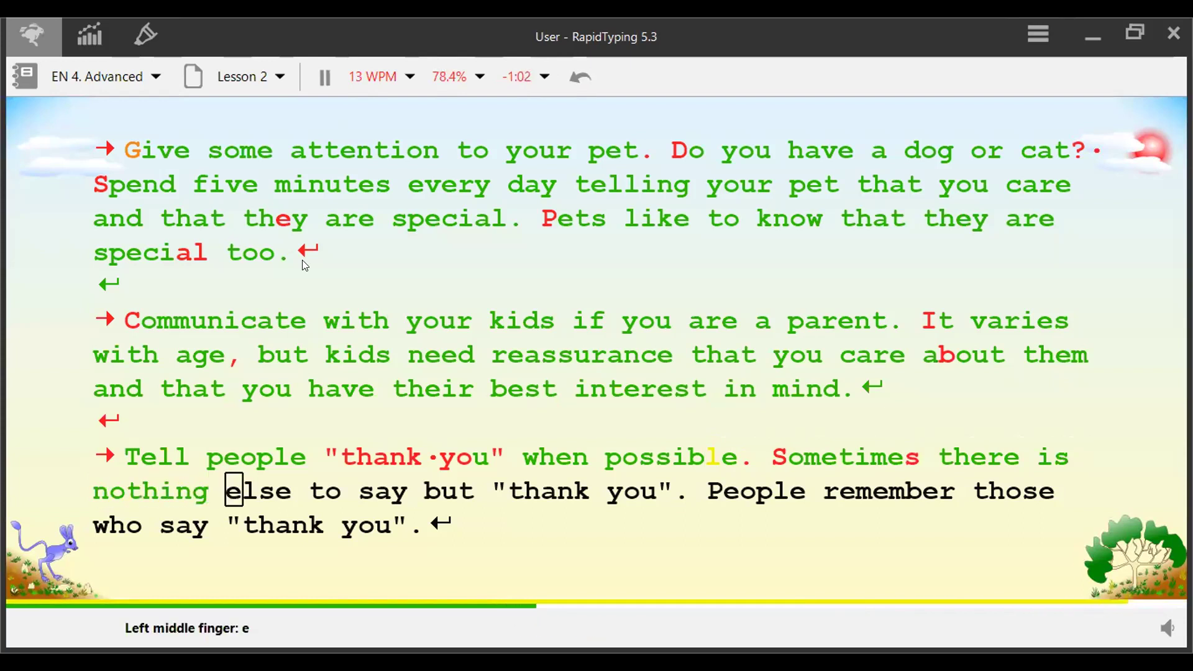
{"action": "type", "text": "el"}
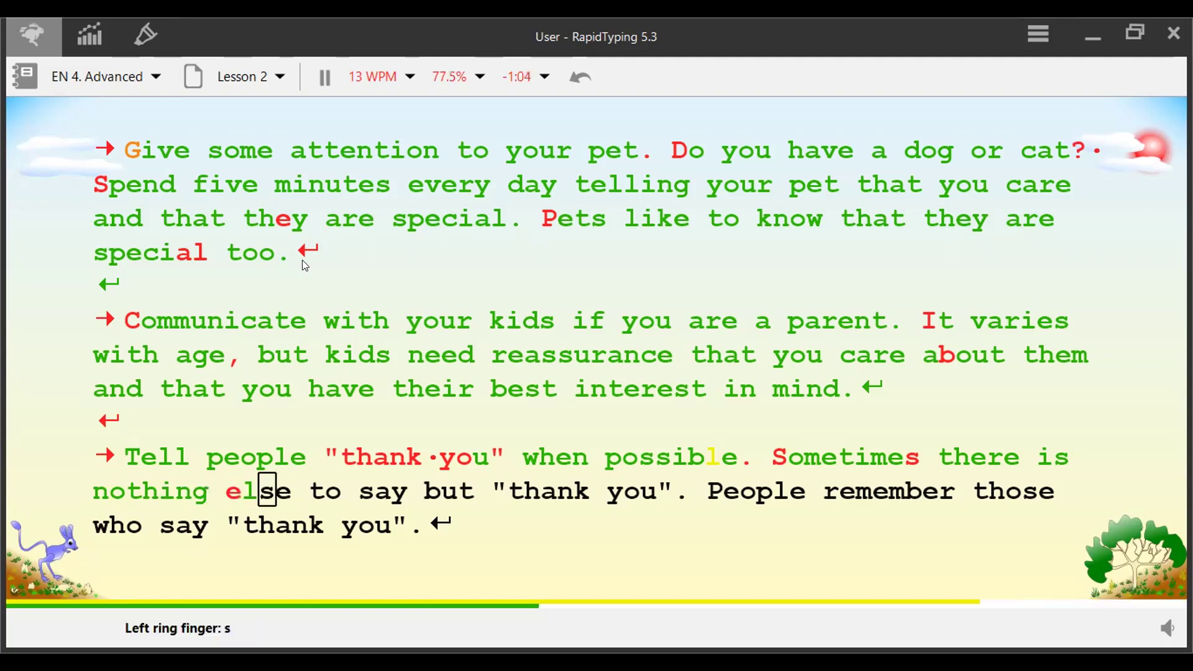
{"action": "type", "text": "se"}
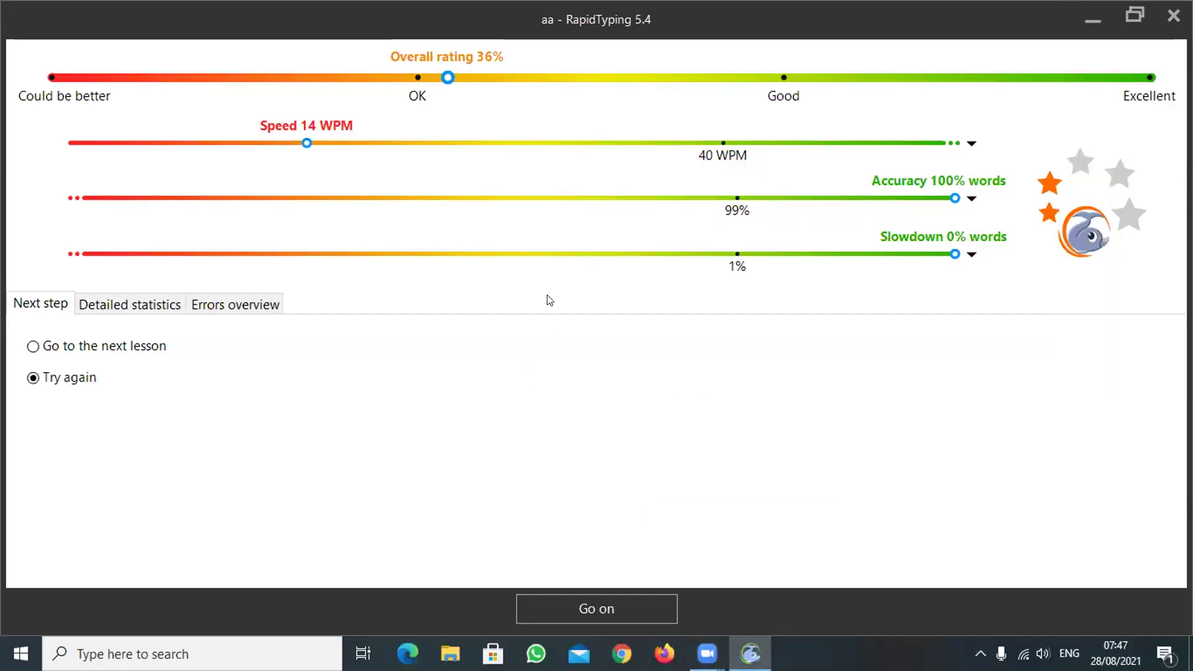
Step: Minimize the typing tutor and open the picture Untitled.png from the desktop
{"action": "mouse_move", "coordinate": [486, 165]}
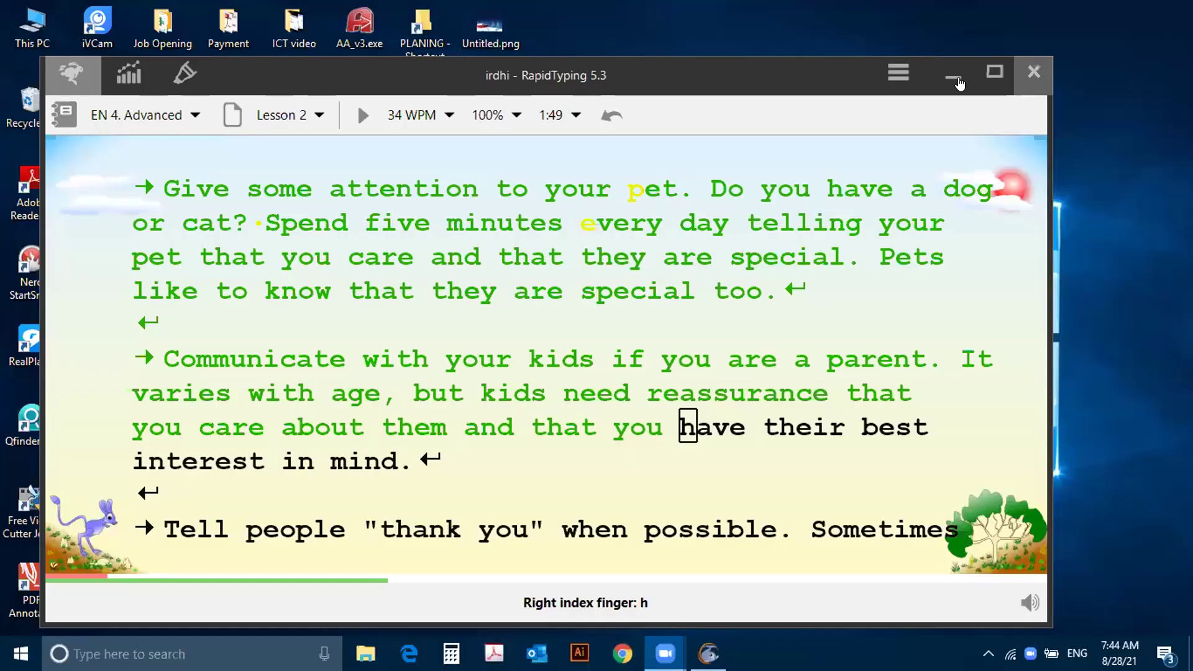
{"action": "left_click", "coordinate": [957, 79]}
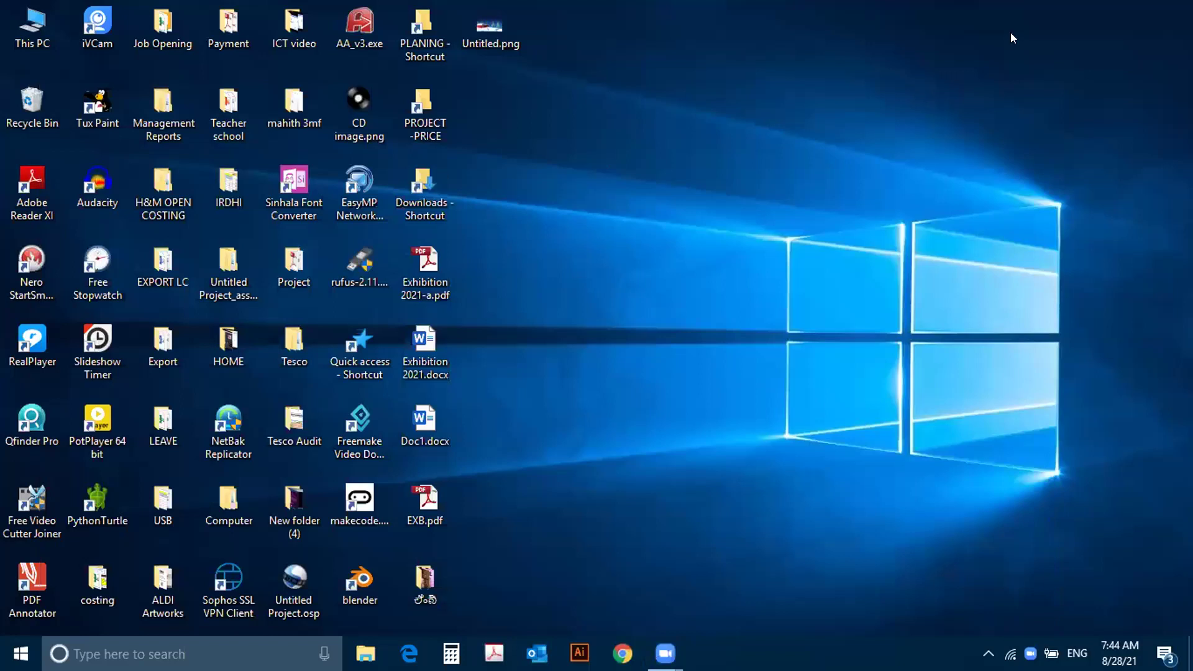
{"action": "double_click", "coordinate": [497, 34]}
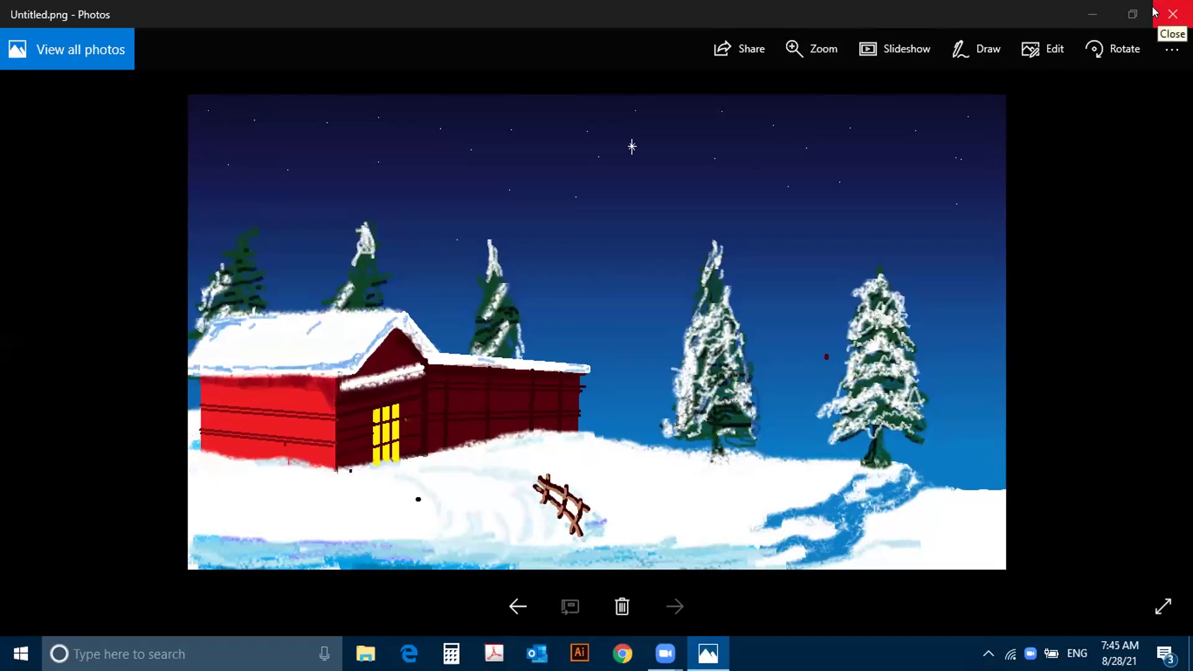
Step: Close the Untitled.png picture and return to the desktop
{"action": "double_click", "coordinate": [1054, 17]}
{"action": "key", "text": "super+Up"}
{"action": "left_click", "coordinate": [1172, 14]}
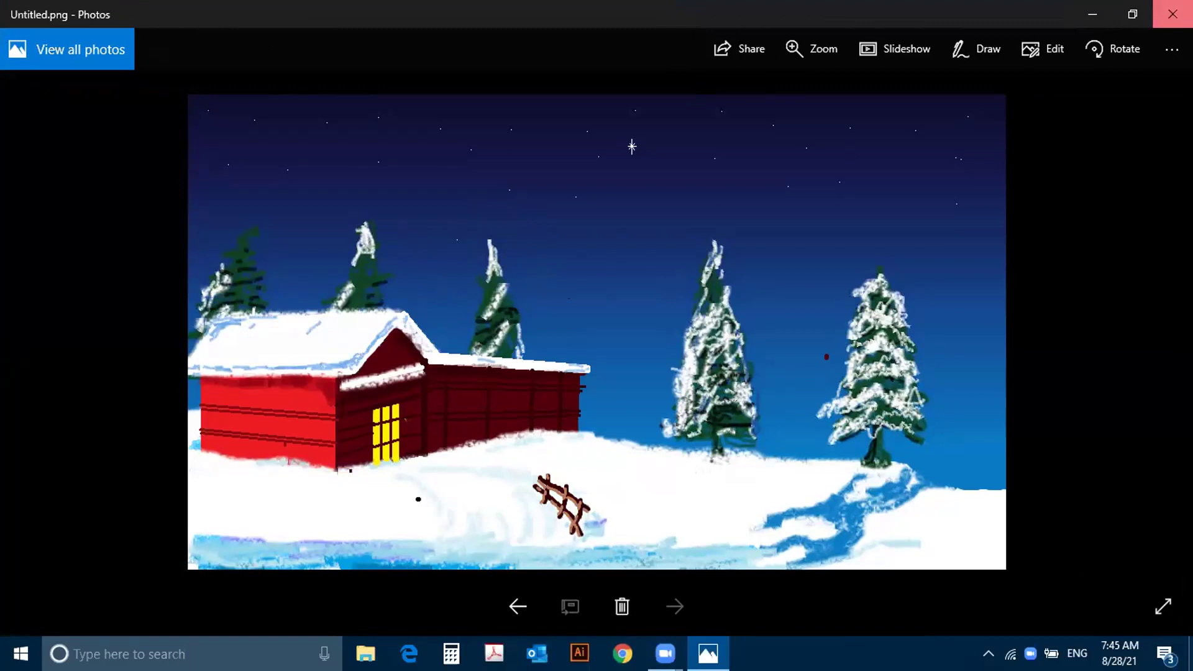
{"action": "double_click", "coordinate": [1038, 37]}
{"action": "double_click", "coordinate": [1024, 88]}
{"action": "key", "text": "alt+F4"}
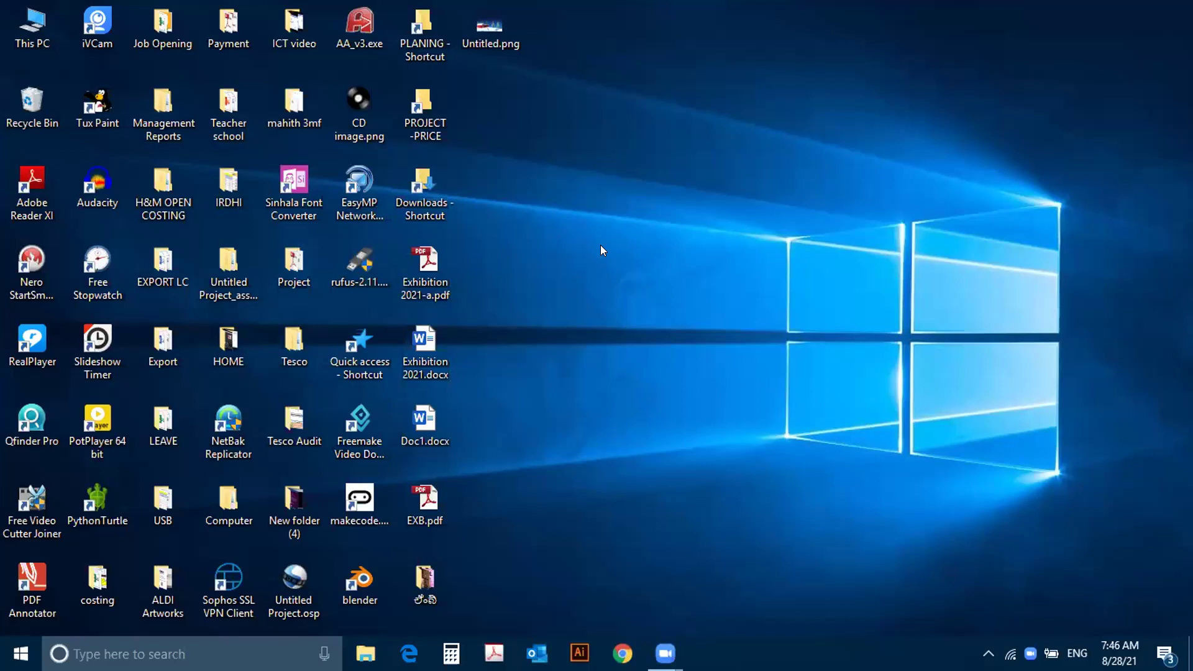
Step: Search the computer for "paint" and open the Paint app
{"action": "key", "text": "super"}
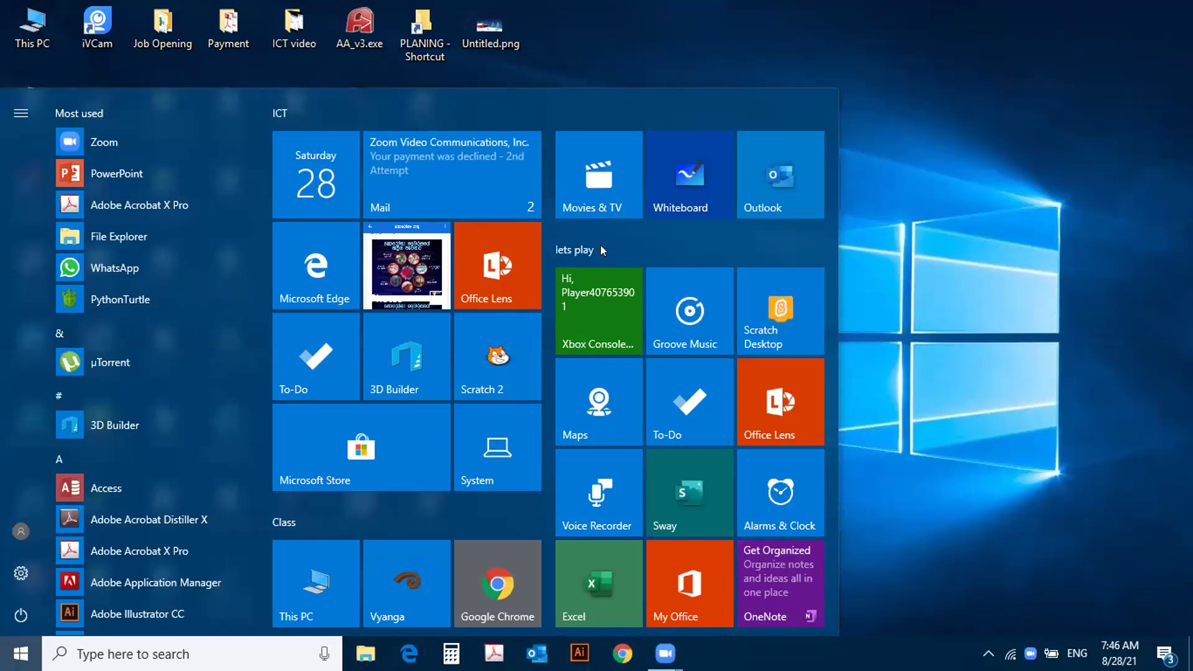
{"action": "type", "text": "p"}
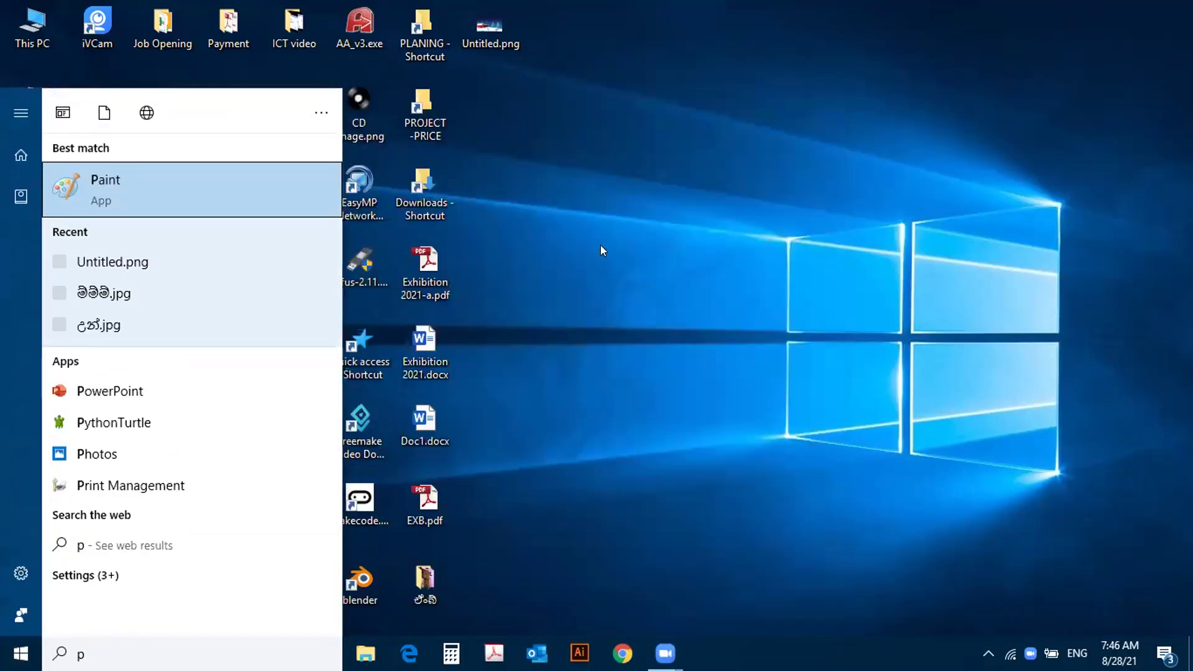
{"action": "key", "text": "BackSpace"}
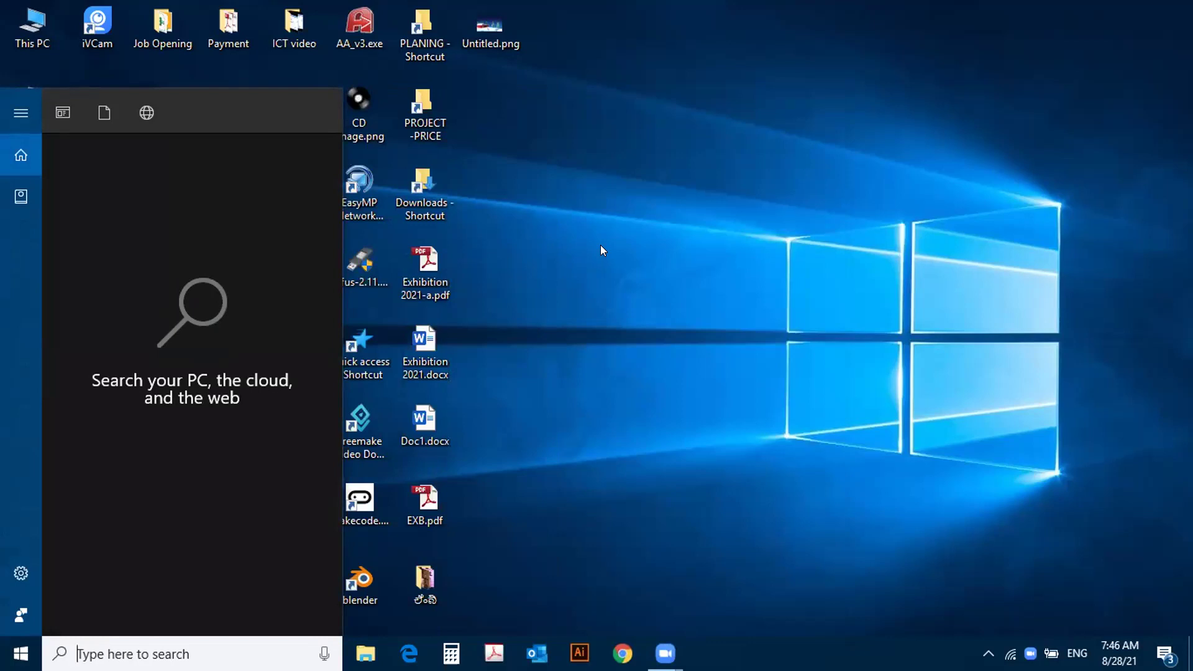
{"action": "type", "text": "paint"}
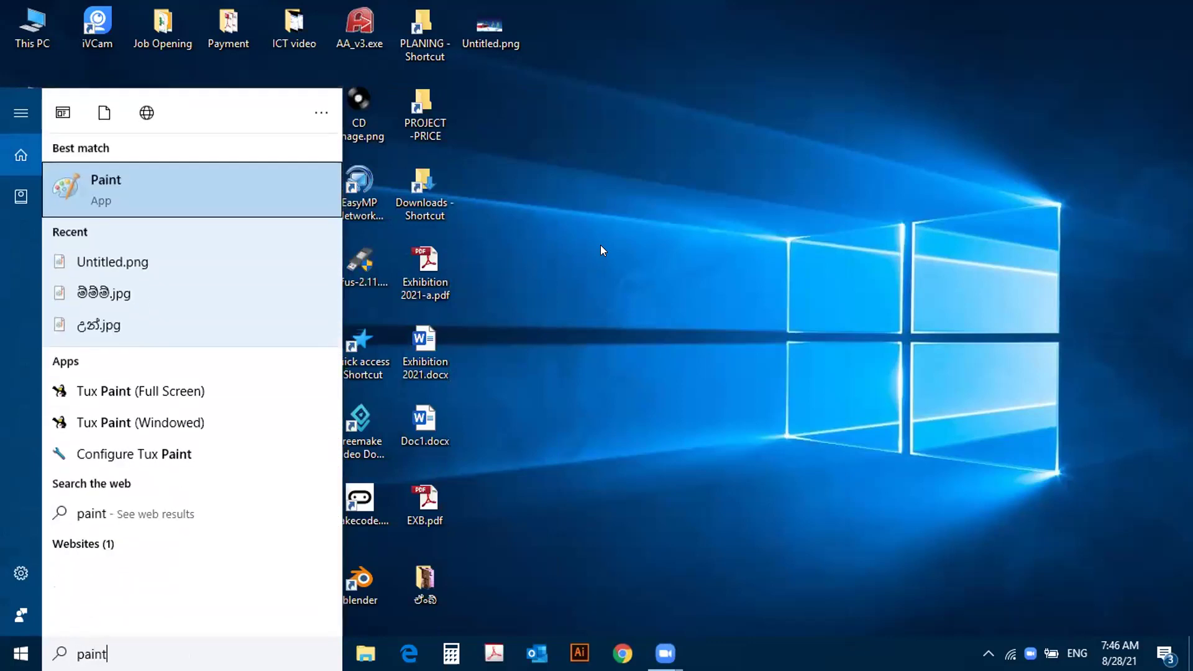
{"action": "key", "text": "Return"}
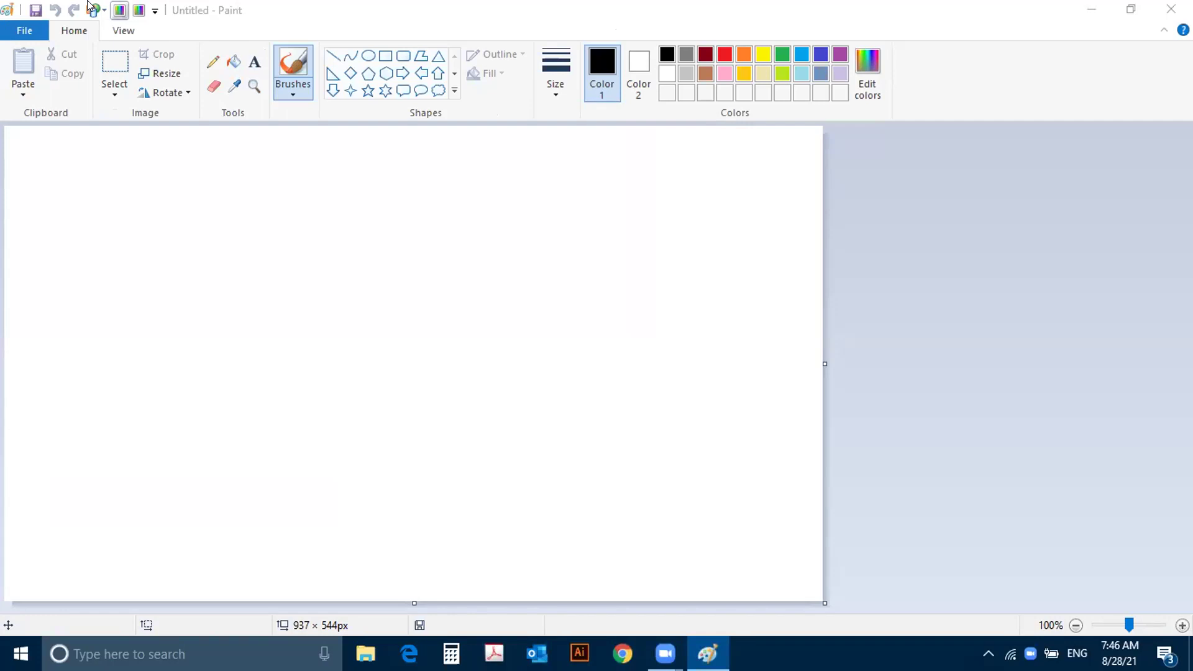
Step: Draw a turquoise diagonal line about 588 × 289 px from the canvas's bottom edge up to its right edge and shift it slightly down
{"action": "left_click", "coordinate": [756, 153]}
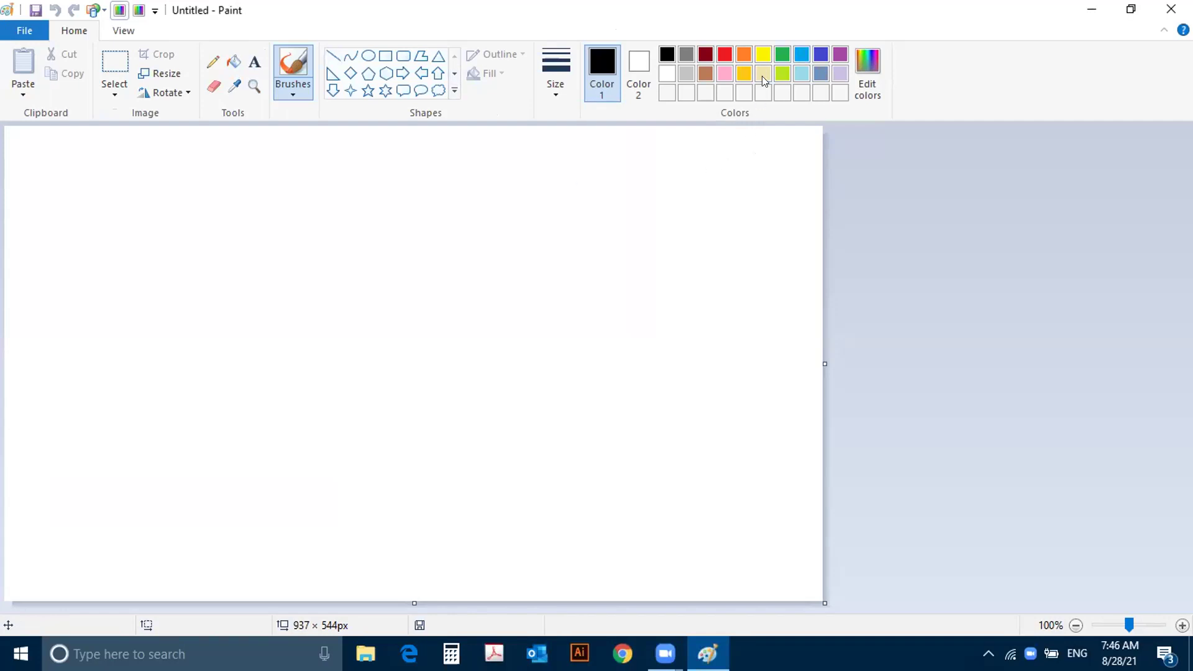
{"action": "left_click", "coordinate": [802, 54]}
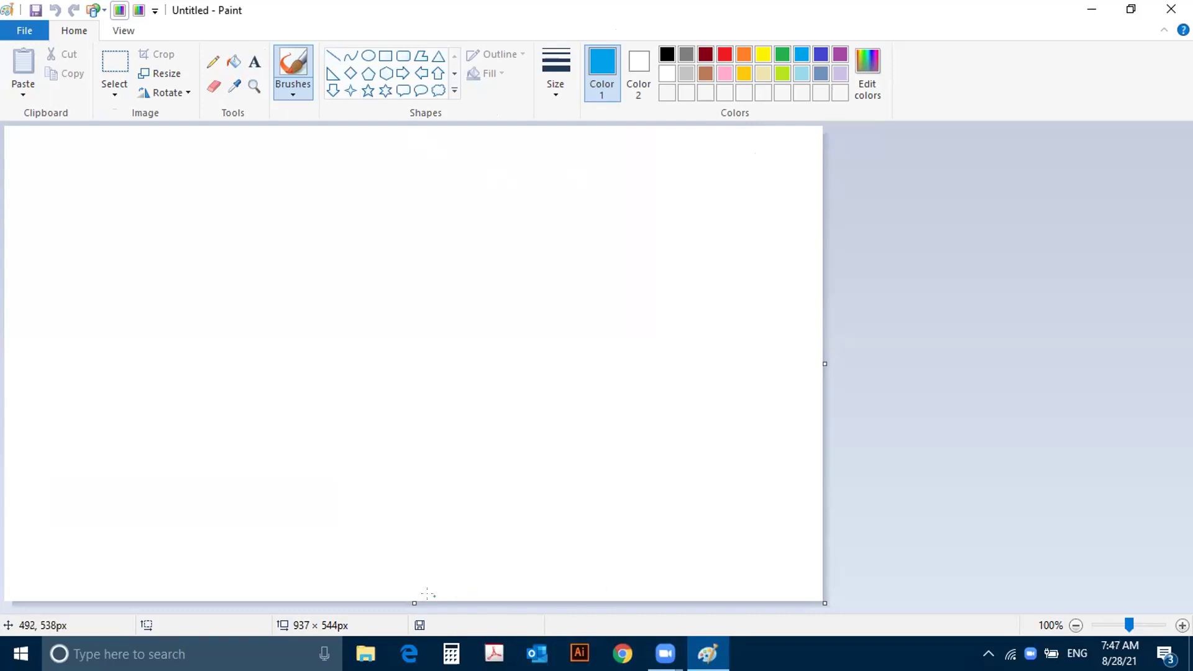
{"action": "mouse_move", "coordinate": [385, 595]}
{"action": "left_mouse_down"}
{"action": "mouse_move", "coordinate": [745, 448]}
{"action": "mouse_move", "coordinate": [820, 400]}
{"action": "mouse_move", "coordinate": [830, 379]}
{"action": "left_mouse_up"}
{"action": "key", "text": "ctrl+z"}
{"action": "left_click", "coordinate": [333, 55]}
{"action": "left_click_drag", "start_coordinate": [340, 598], "coordinate": [847, 344]}
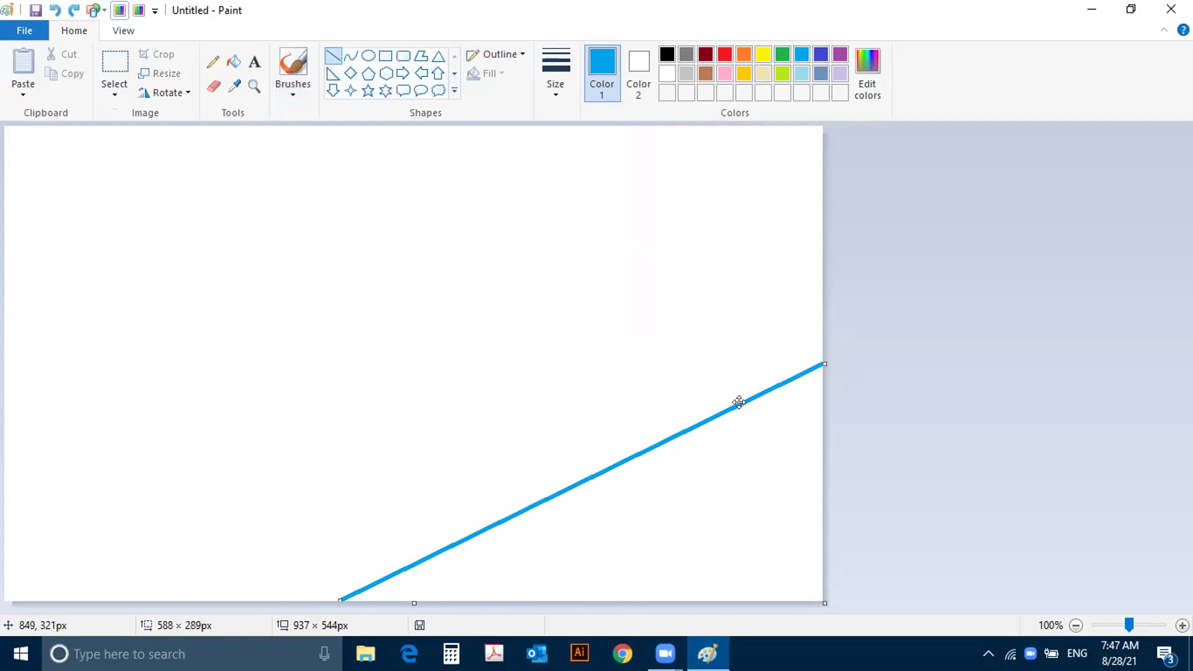
{"action": "mouse_move", "coordinate": [740, 399]}
{"action": "left_mouse_down"}
{"action": "mouse_move", "coordinate": [725, 410]}
{"action": "mouse_move", "coordinate": [740, 408]}
{"action": "left_mouse_up"}
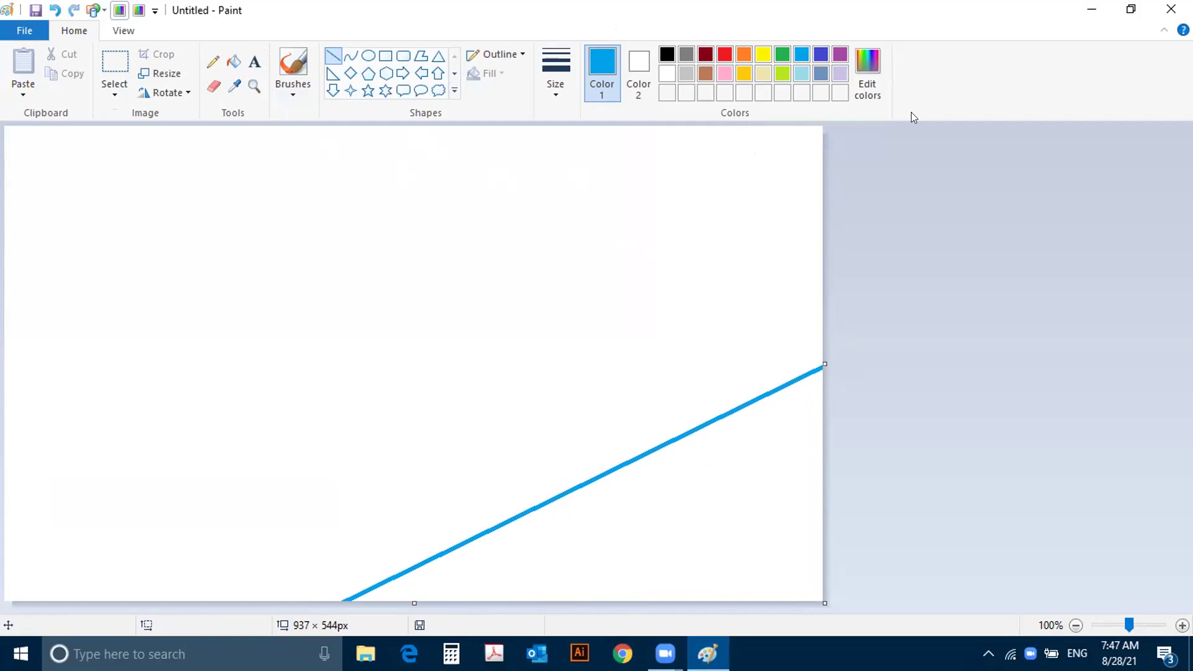
Step: Define a much darker shade of turquoise as the custom drawing colour by lowering its luminosity
{"action": "left_click", "coordinate": [867, 73]}
{"action": "left_click_drag", "start_coordinate": [784, 304], "coordinate": [780, 326]}
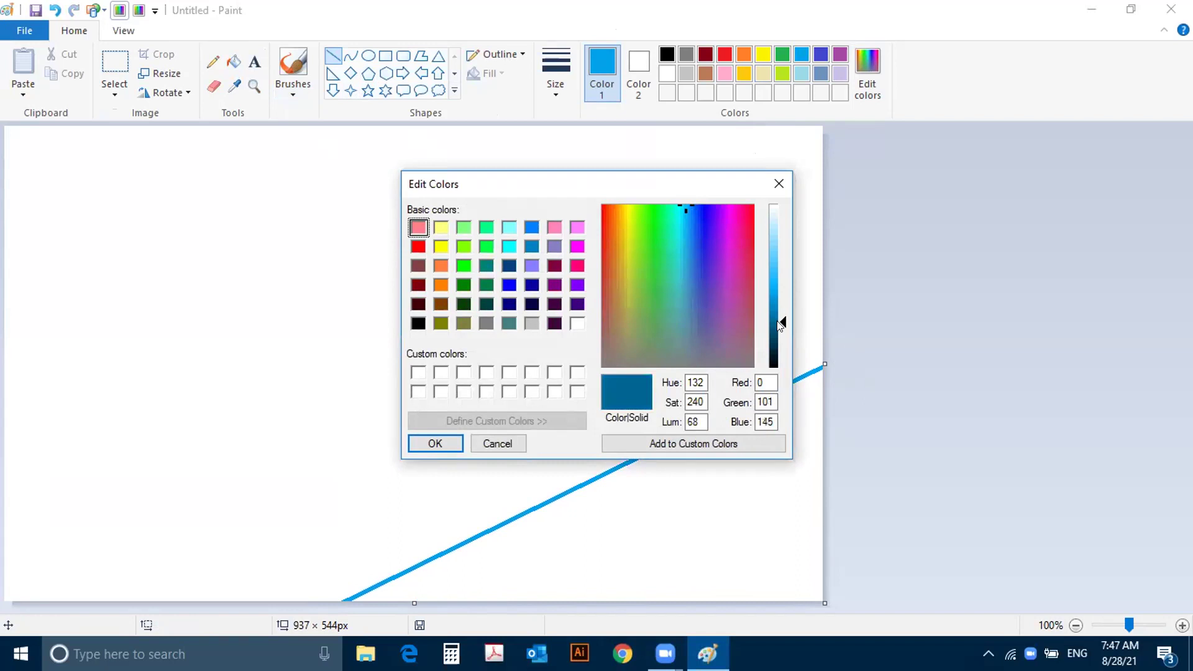
{"action": "left_click_drag", "start_coordinate": [781, 327], "coordinate": [781, 332]}
{"action": "left_click", "coordinate": [435, 443]}
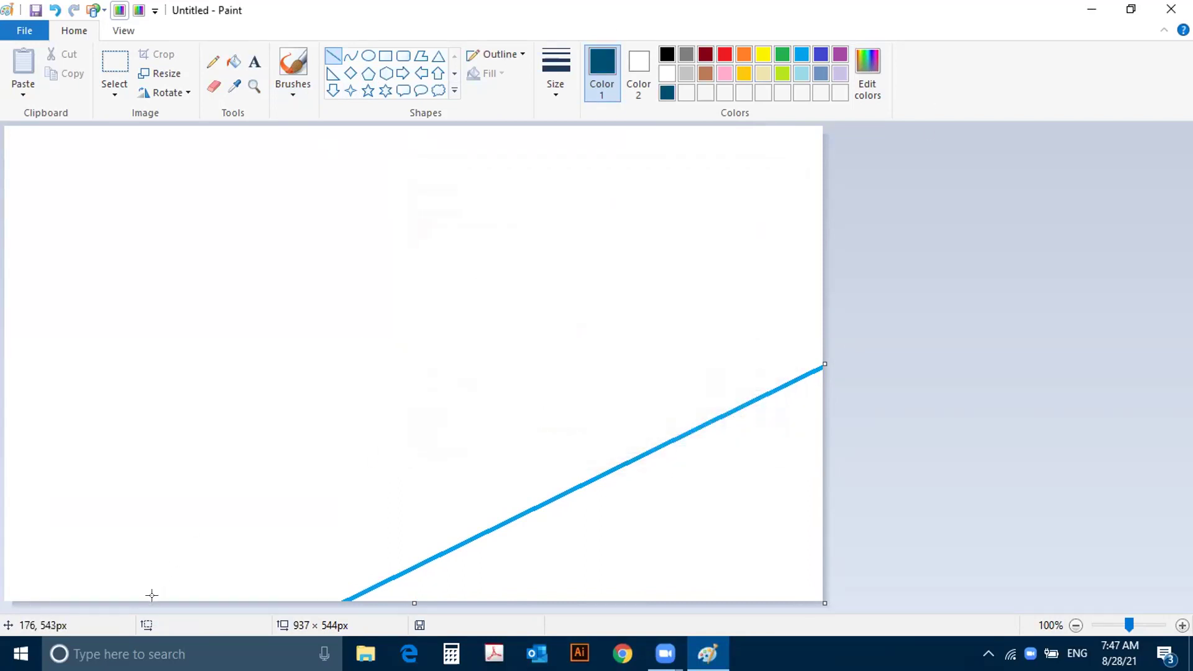
Step: Draw a dark teal diagonal line about 791 × 373 px above the turquoise line, roughly parallel to it
{"action": "left_click_drag", "start_coordinate": [151, 595], "coordinate": [843, 270]}
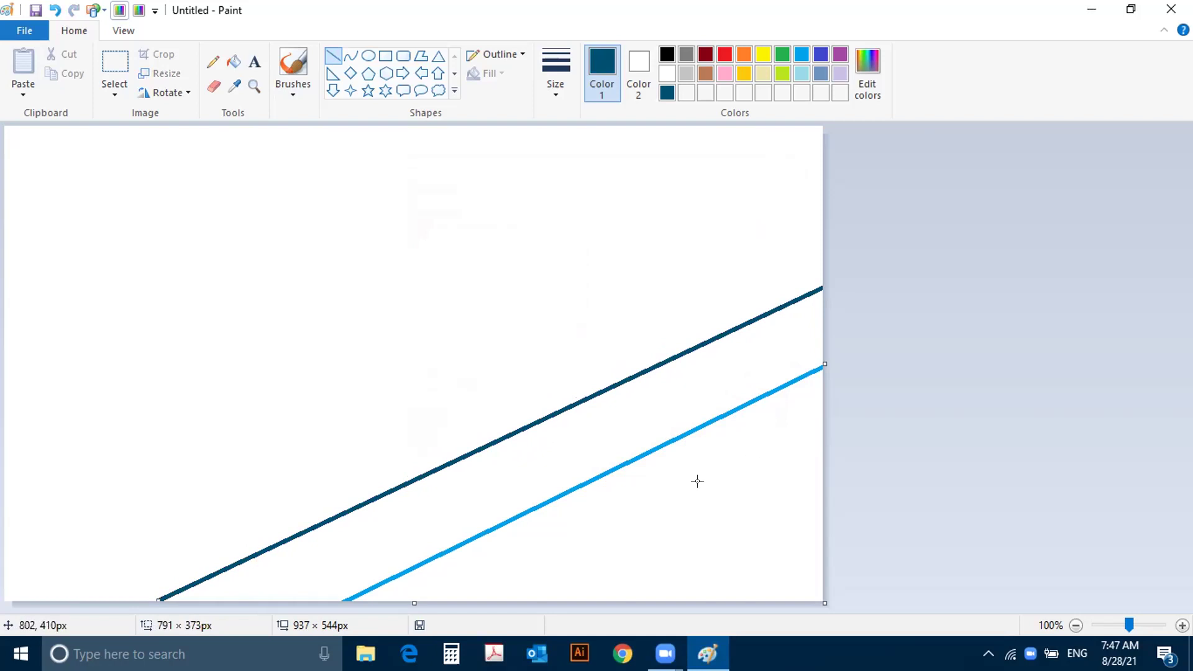
{"action": "left_click_drag", "start_coordinate": [445, 463], "coordinate": [443, 460]}
{"action": "left_click", "coordinate": [624, 549]}
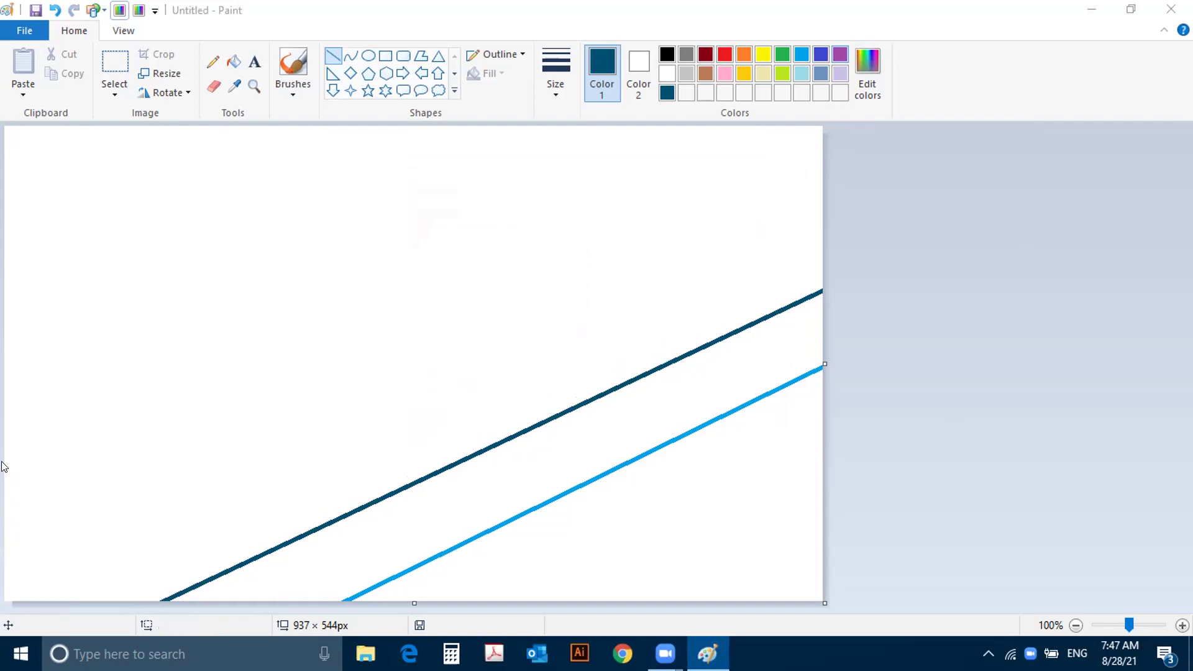
{"action": "left_click_drag", "start_coordinate": [5, 475], "coordinate": [287, 338]}
{"action": "left_click_drag", "start_coordinate": [445, 287], "coordinate": [701, 149]}
{"action": "key", "text": "ctrl+z"}
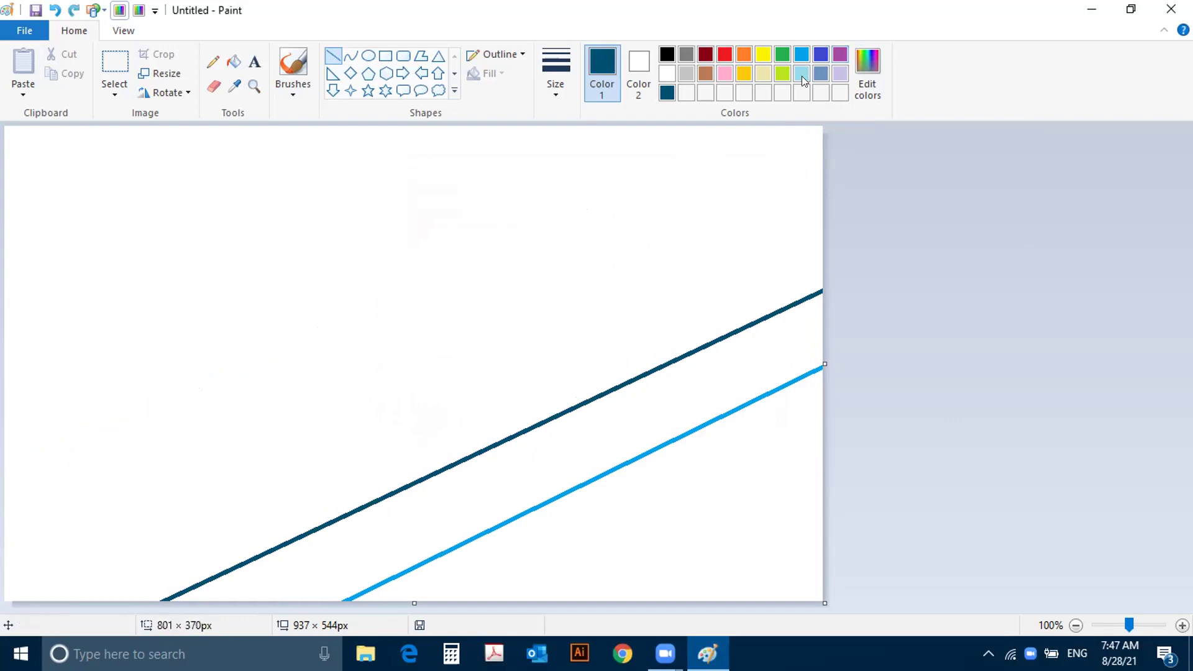
Step: Draw an indigo diagonal line about 973 × 416 px above the dark teal line and move it down so it ends on the canvas's right edge
{"action": "left_click", "coordinate": [820, 54]}
{"action": "left_click_drag", "start_coordinate": [6, 440], "coordinate": [847, 76]}
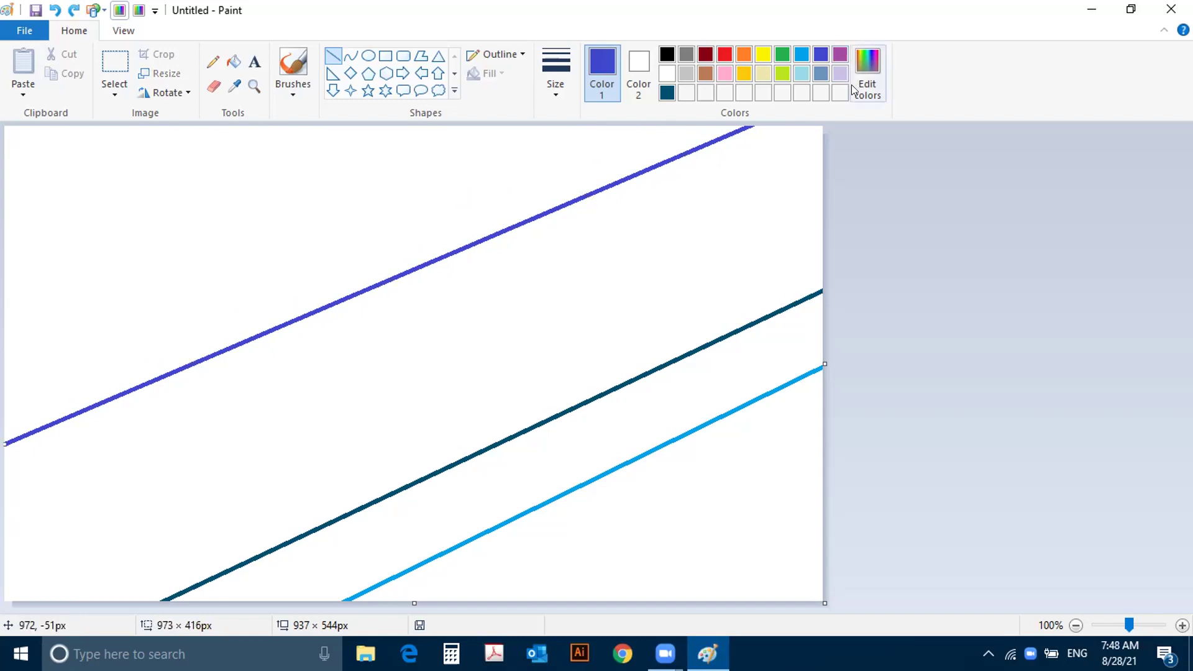
{"action": "left_click_drag", "start_coordinate": [612, 178], "coordinate": [599, 182]}
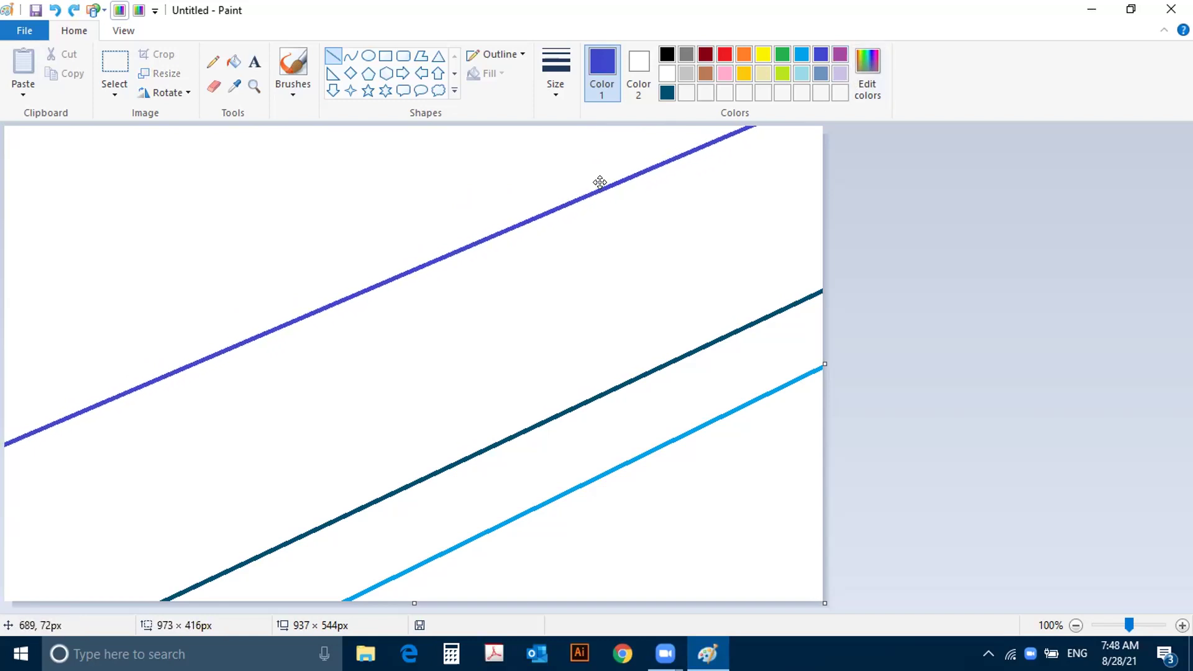
{"action": "left_click_drag", "start_coordinate": [516, 216], "coordinate": [538, 243]}
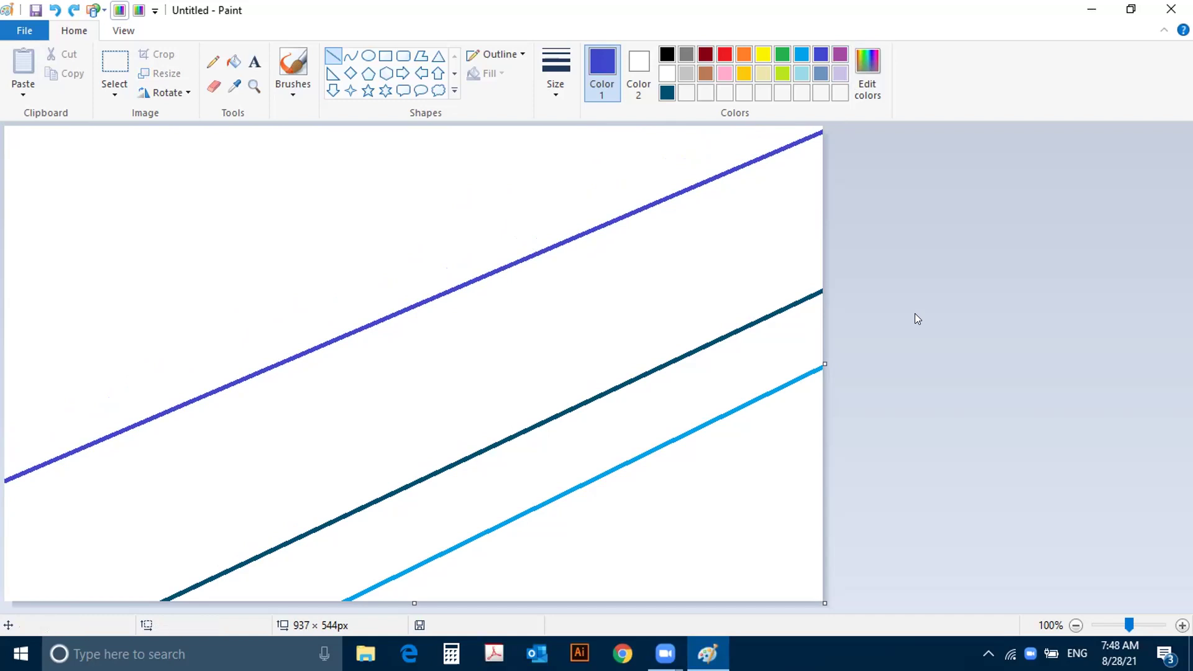
Step: Darken the indigo drawing colour to a luminosity of about 71 and draw a diagonal line about 586 × 248 px across the canvas's upper-left corner
{"action": "left_click", "coordinate": [858, 93]}
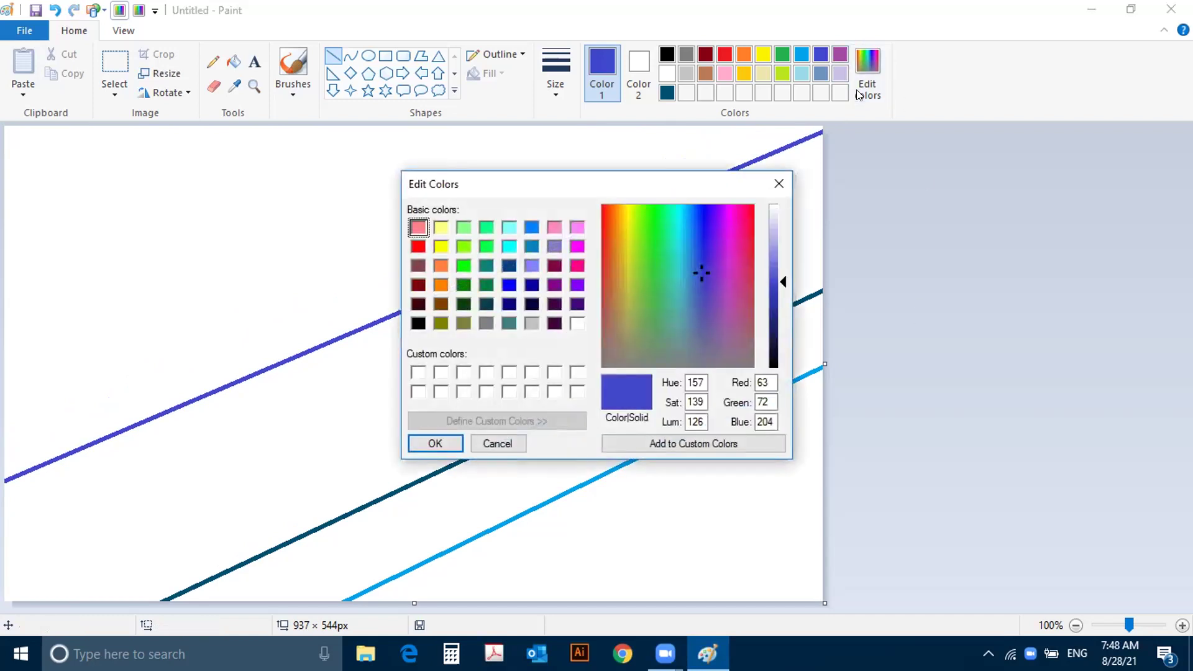
{"action": "left_click_drag", "start_coordinate": [784, 285], "coordinate": [777, 320]}
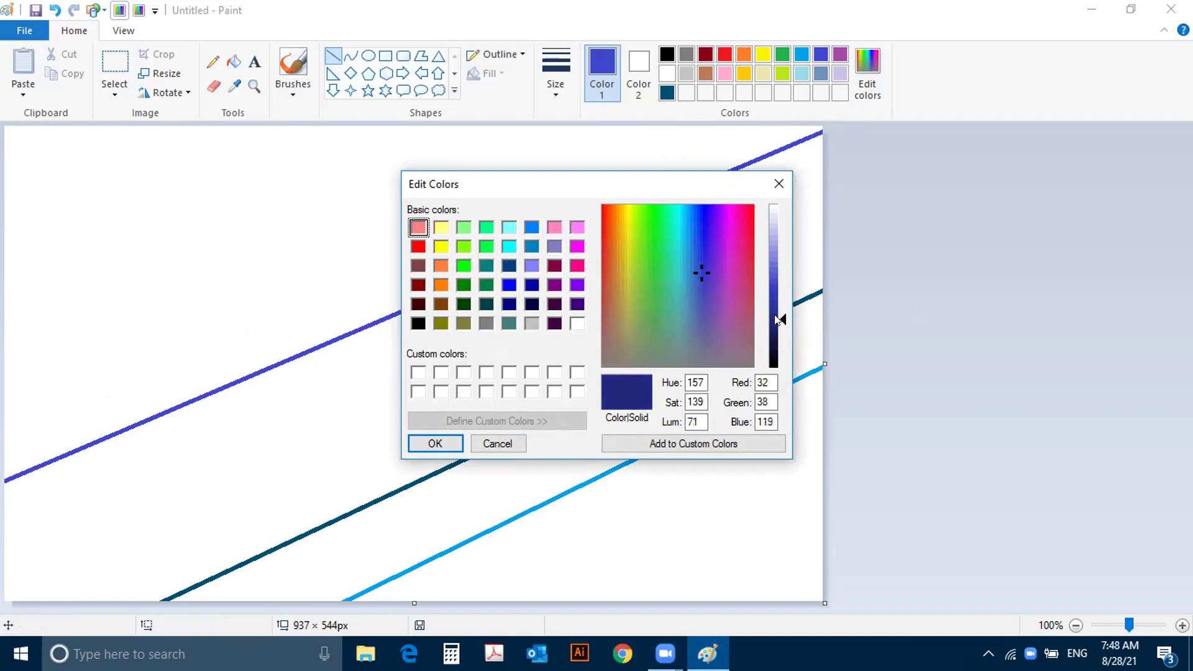
{"action": "left_click", "coordinate": [421, 443]}
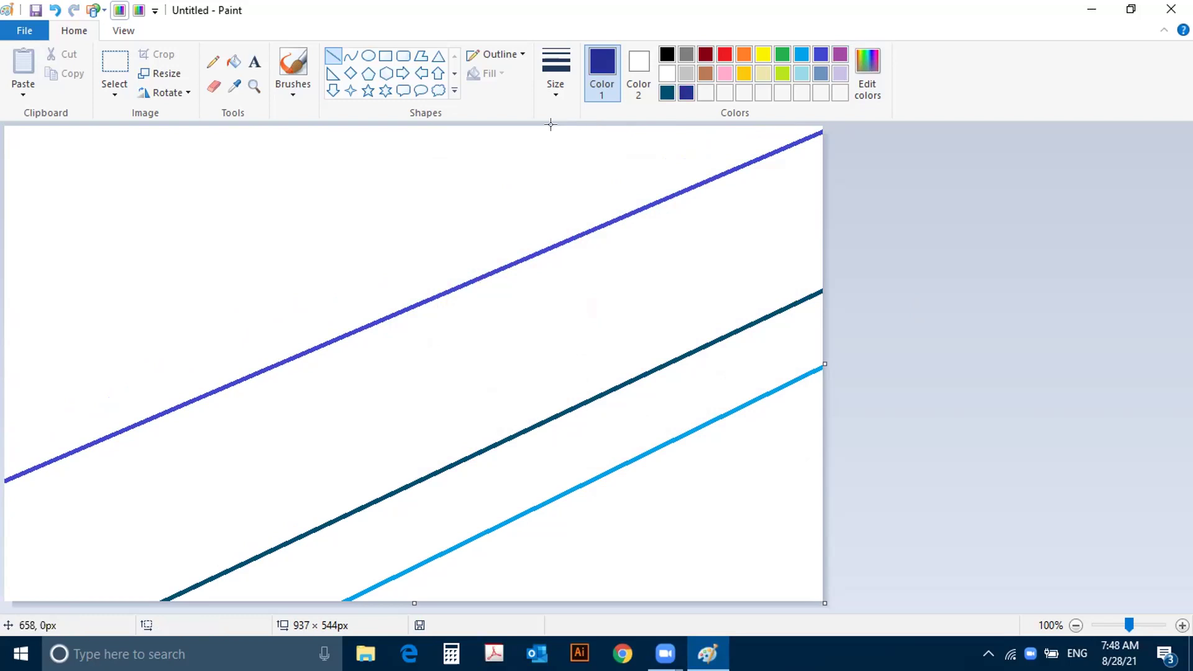
{"action": "mouse_move", "coordinate": [511, 126]}
{"action": "left_mouse_down"}
{"action": "mouse_move", "coordinate": [86, 229]}
{"action": "mouse_move", "coordinate": [5, 315]}
{"action": "mouse_move", "coordinate": [6, 336]}
{"action": "left_mouse_up"}
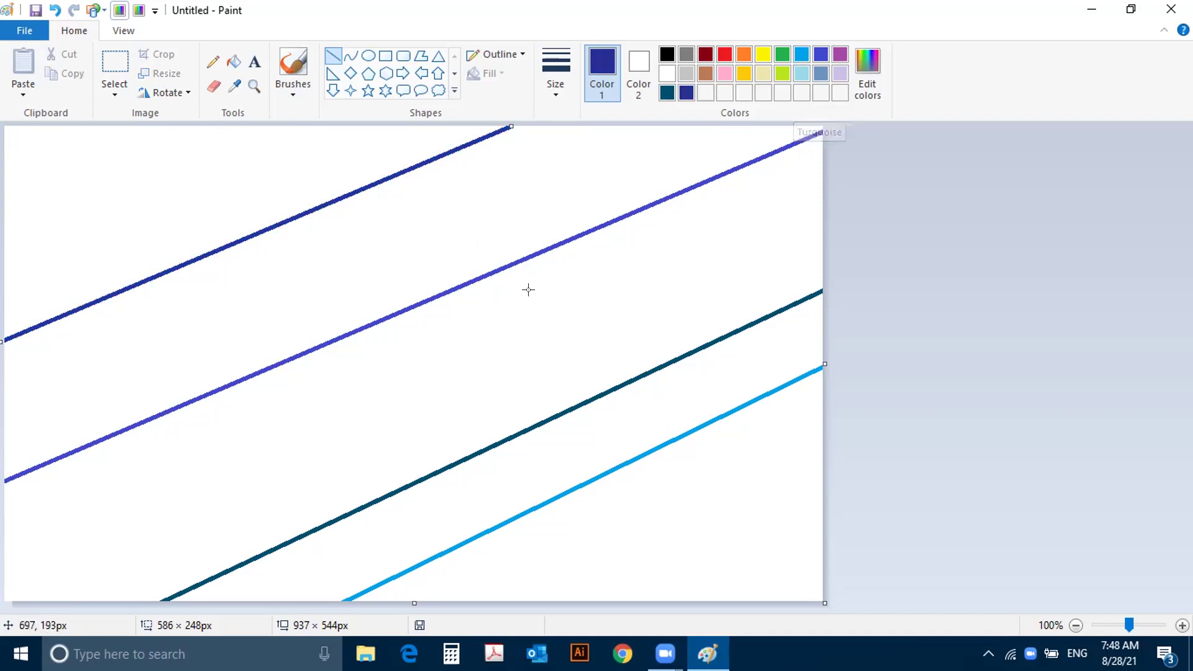
Step: Fill the canvas's lower-right corner with turquoise and the band directly above it with the custom dark teal
{"action": "left_click", "coordinate": [498, 350]}
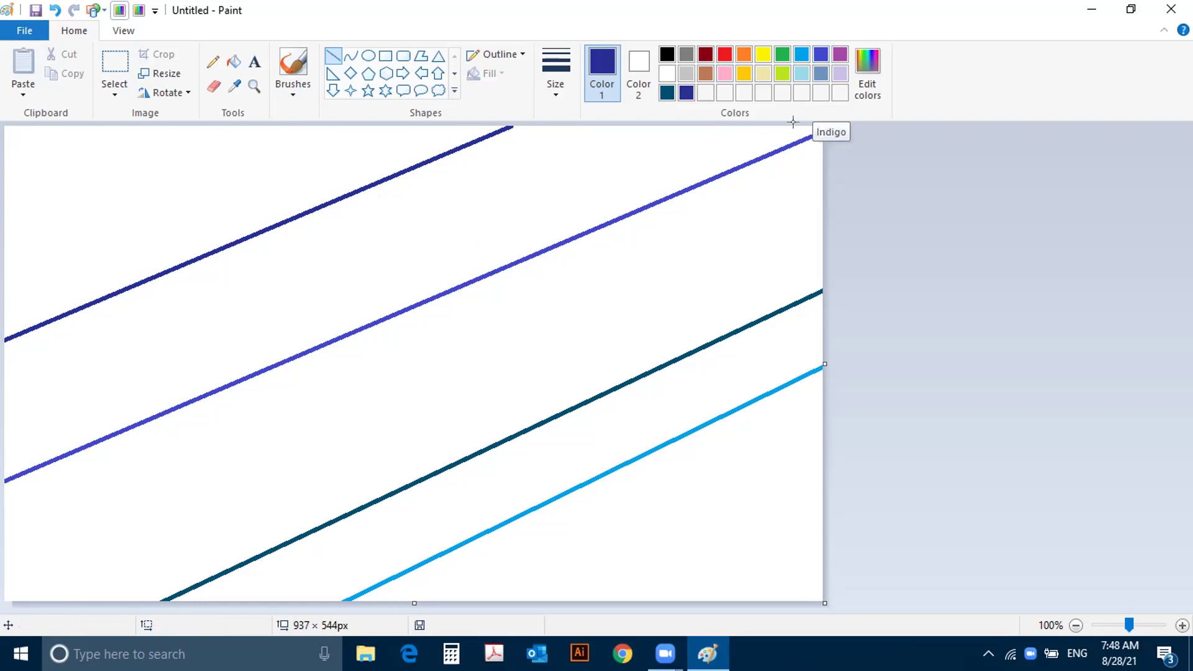
{"action": "left_click", "coordinate": [817, 78]}
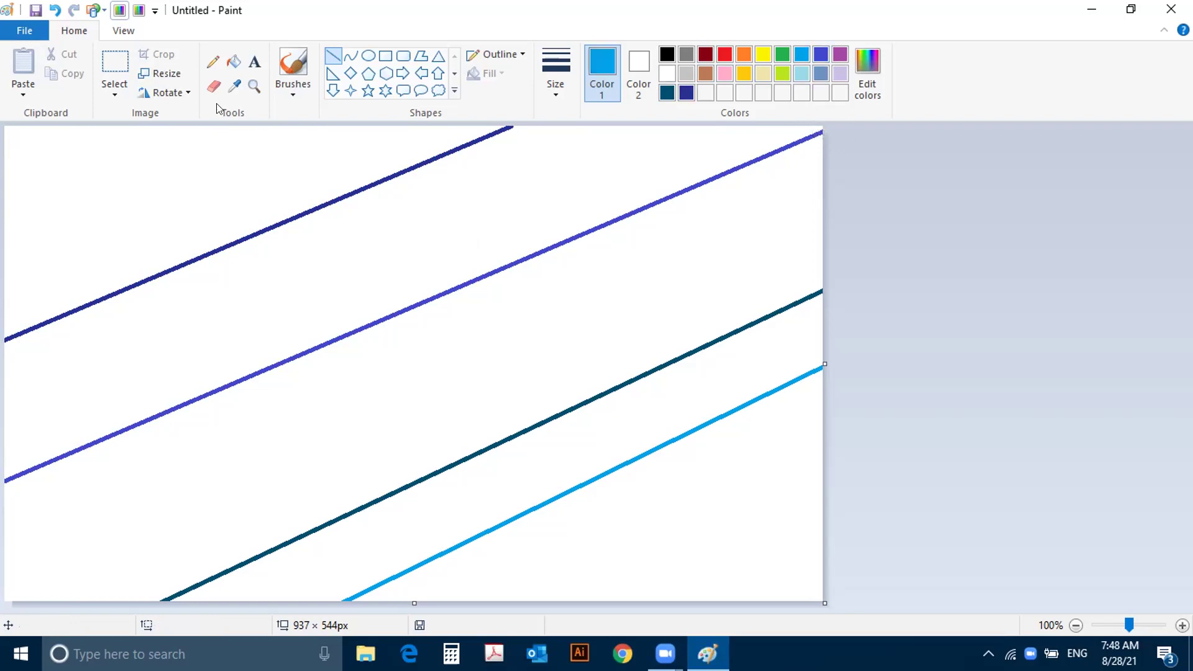
{"action": "left_click", "coordinate": [234, 62]}
{"action": "left_click", "coordinate": [662, 481]}
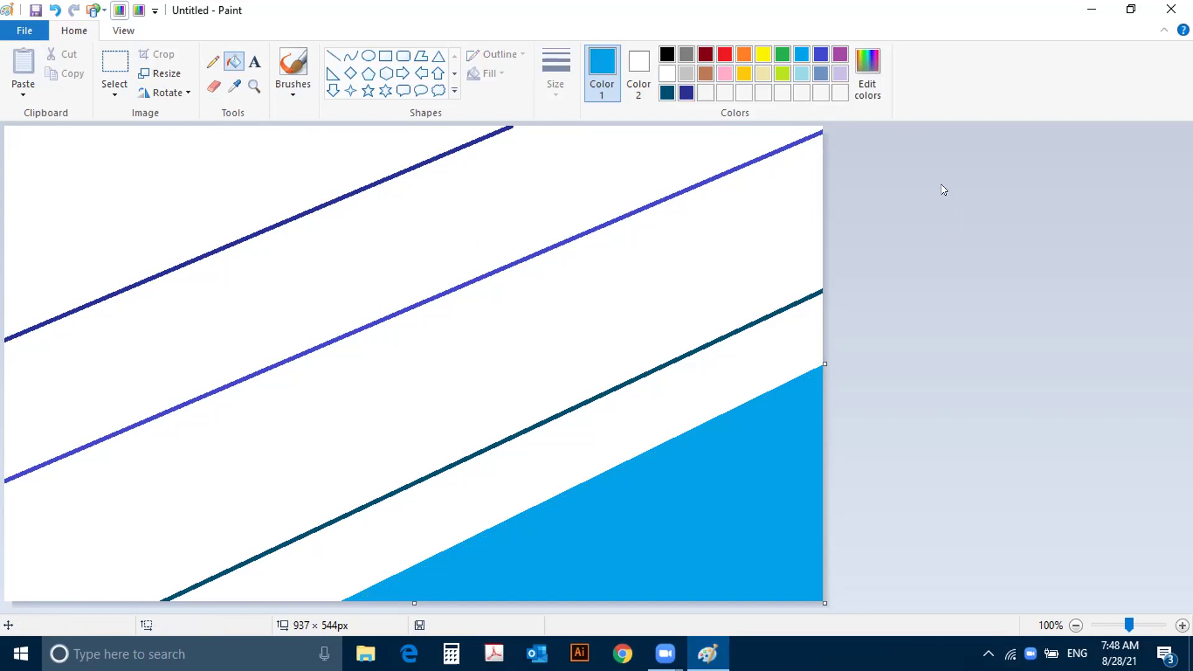
{"action": "left_click", "coordinate": [667, 92]}
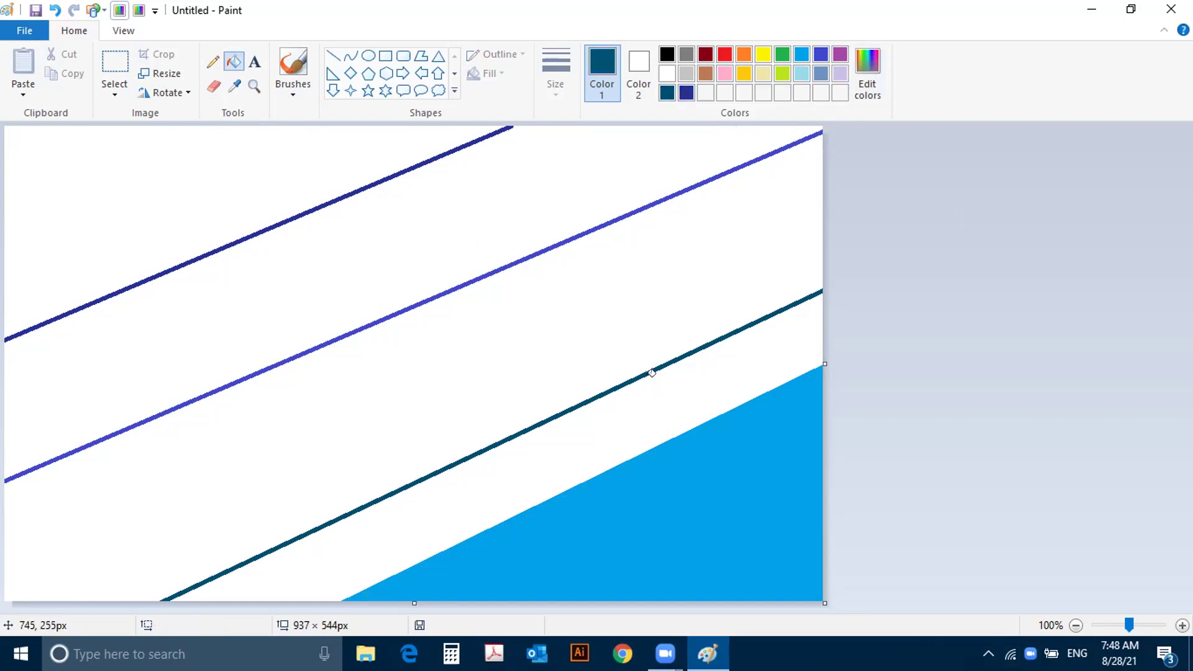
{"action": "left_click", "coordinate": [643, 407]}
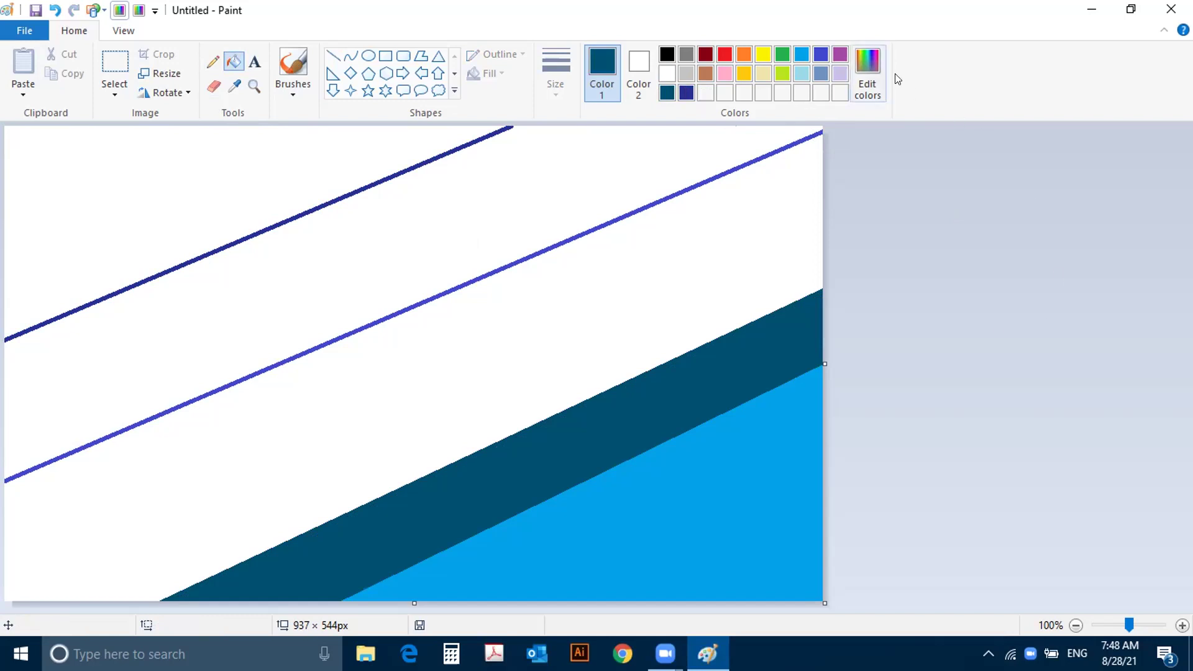
Step: Fill the band above the dark teal with indigo and the next band up with the custom dark indigo
{"action": "left_click", "coordinate": [820, 54]}
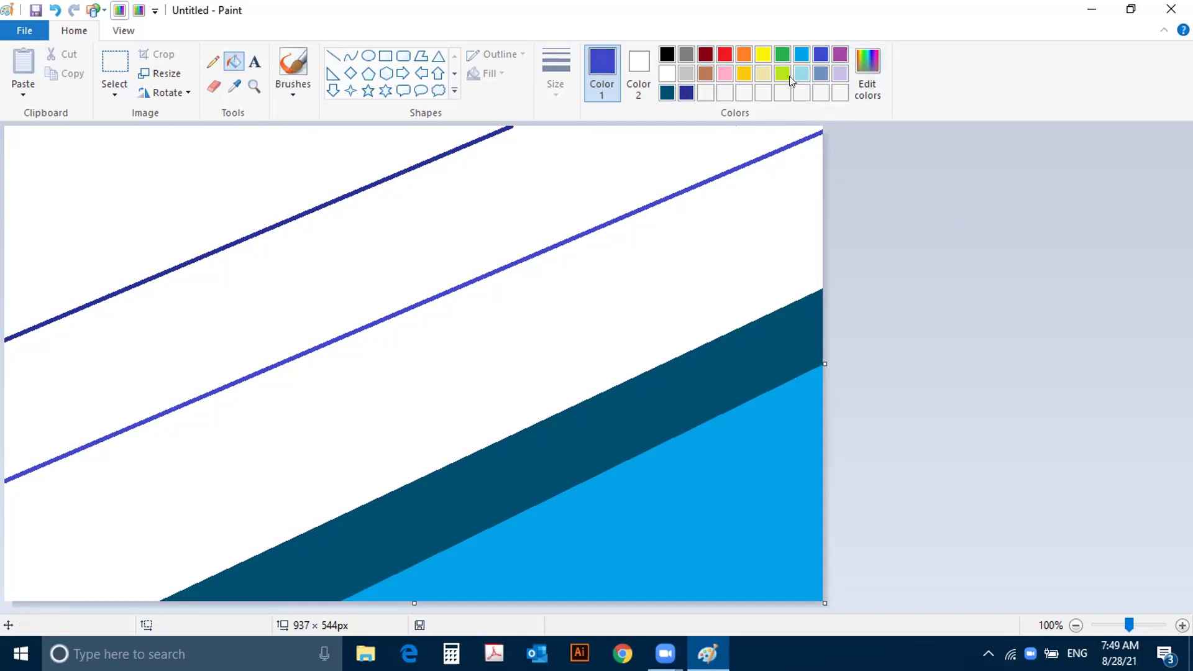
{"action": "left_click", "coordinate": [556, 329]}
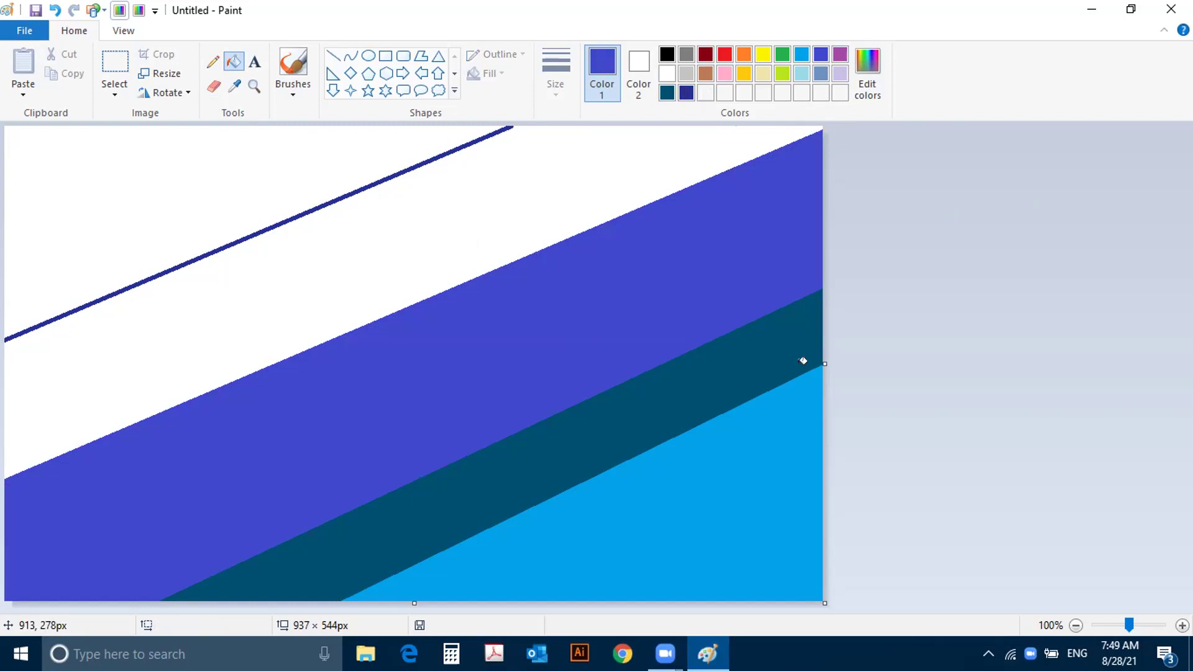
{"action": "left_click", "coordinate": [686, 95]}
{"action": "left_click", "coordinate": [282, 260]}
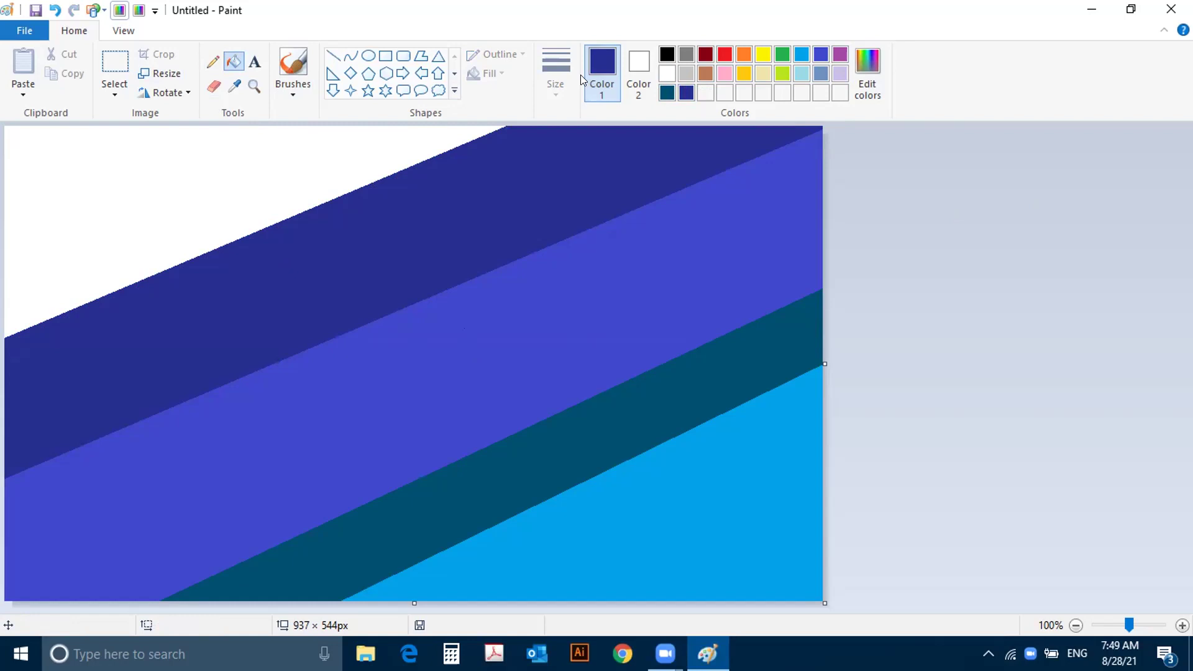
Step: Fill the remaining white upper-left corner with black, undoing the first fill made in the wrong colour
{"action": "left_click", "coordinate": [186, 160]}
{"action": "key", "text": "ctrl+z"}
{"action": "left_click", "coordinate": [666, 54]}
{"action": "left_click", "coordinate": [209, 237]}
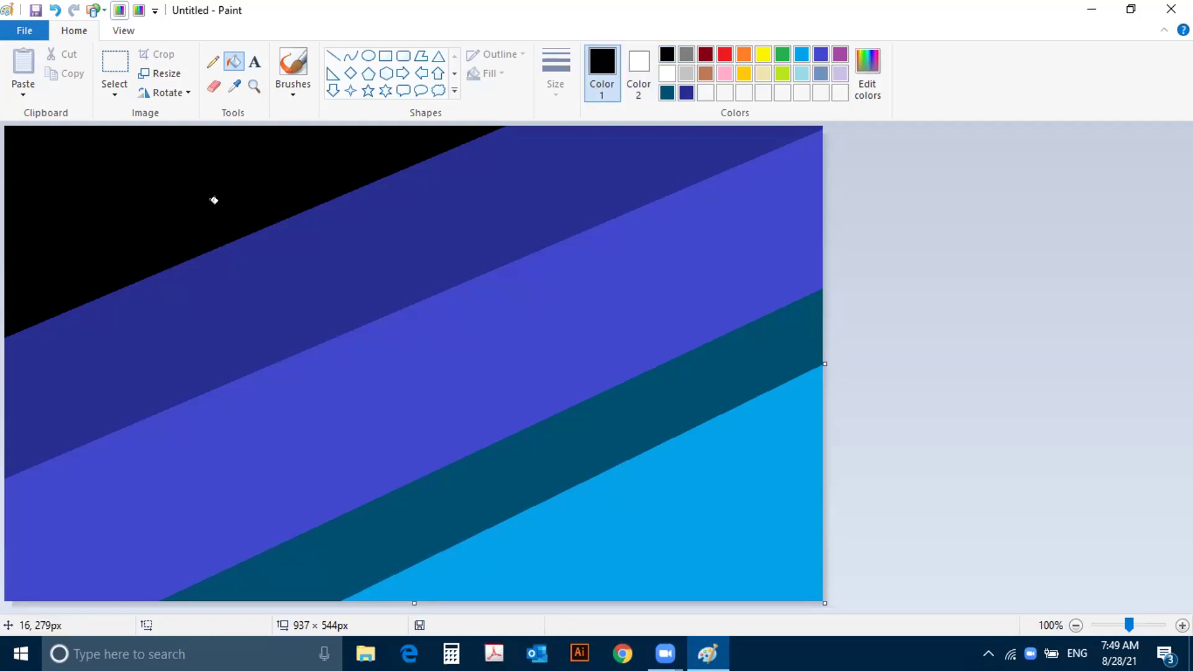
Step: Draw a black diagonal line about 718 × 294 px just below the black corner and fill the gap between them with black
{"action": "left_click", "coordinate": [333, 56]}
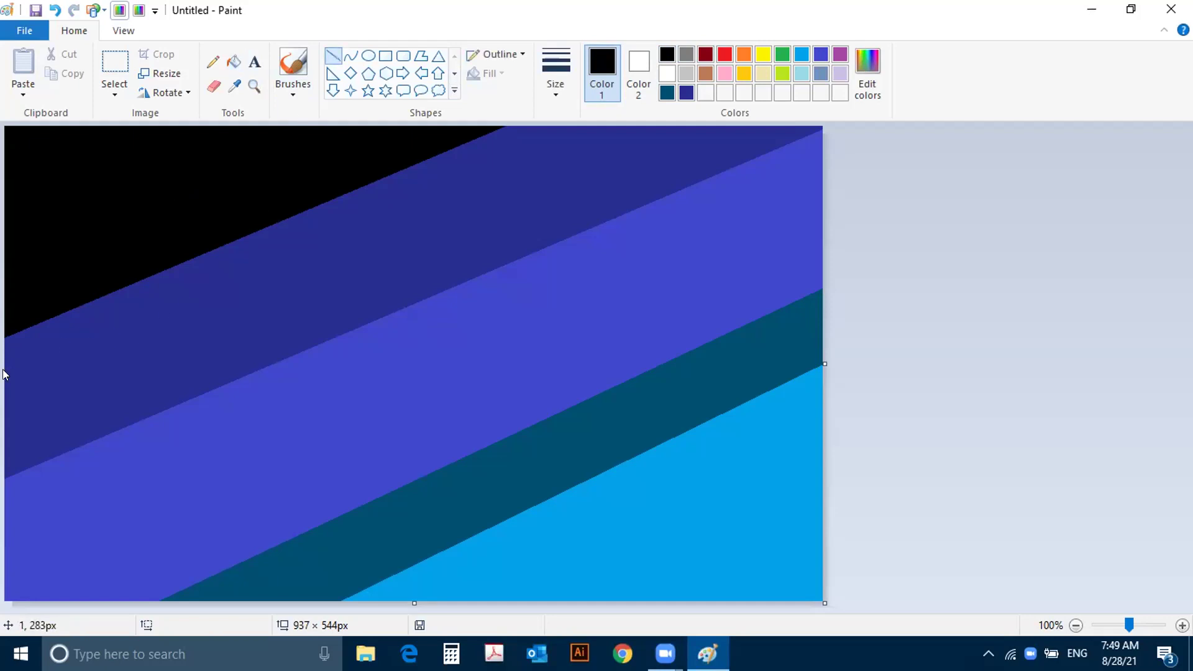
{"action": "mouse_move", "coordinate": [7, 364]}
{"action": "left_mouse_down"}
{"action": "mouse_move", "coordinate": [357, 232]}
{"action": "mouse_move", "coordinate": [543, 133]}
{"action": "mouse_move", "coordinate": [625, 110]}
{"action": "left_mouse_up"}
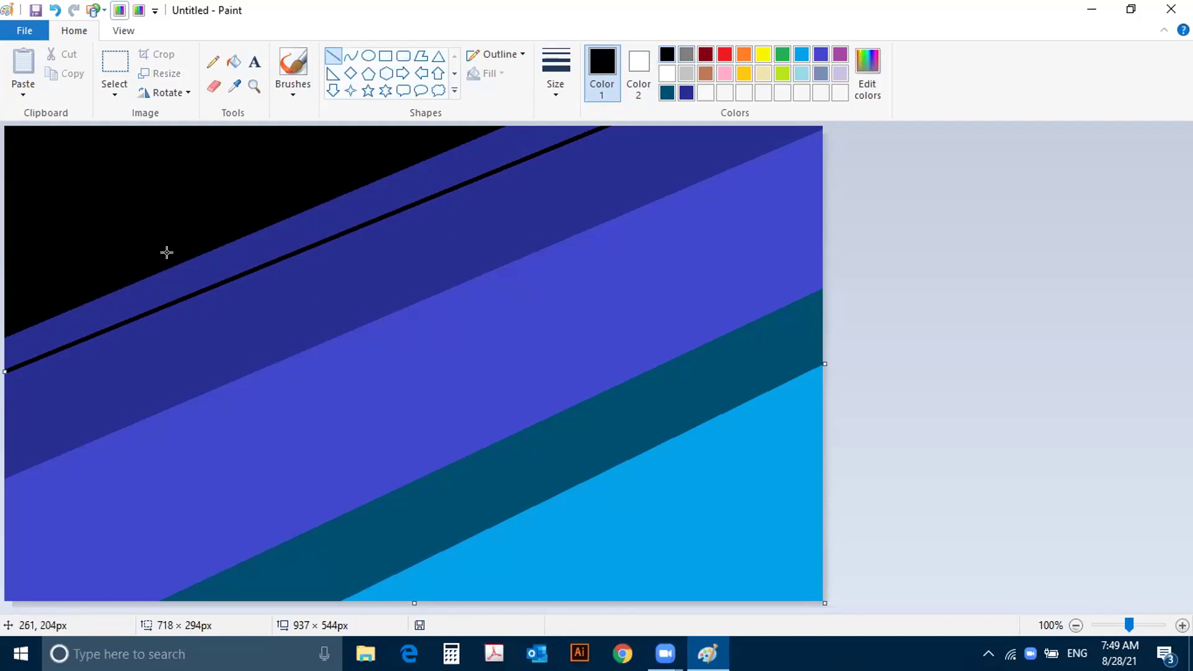
{"action": "left_click", "coordinate": [234, 62]}
{"action": "left_click", "coordinate": [277, 246]}
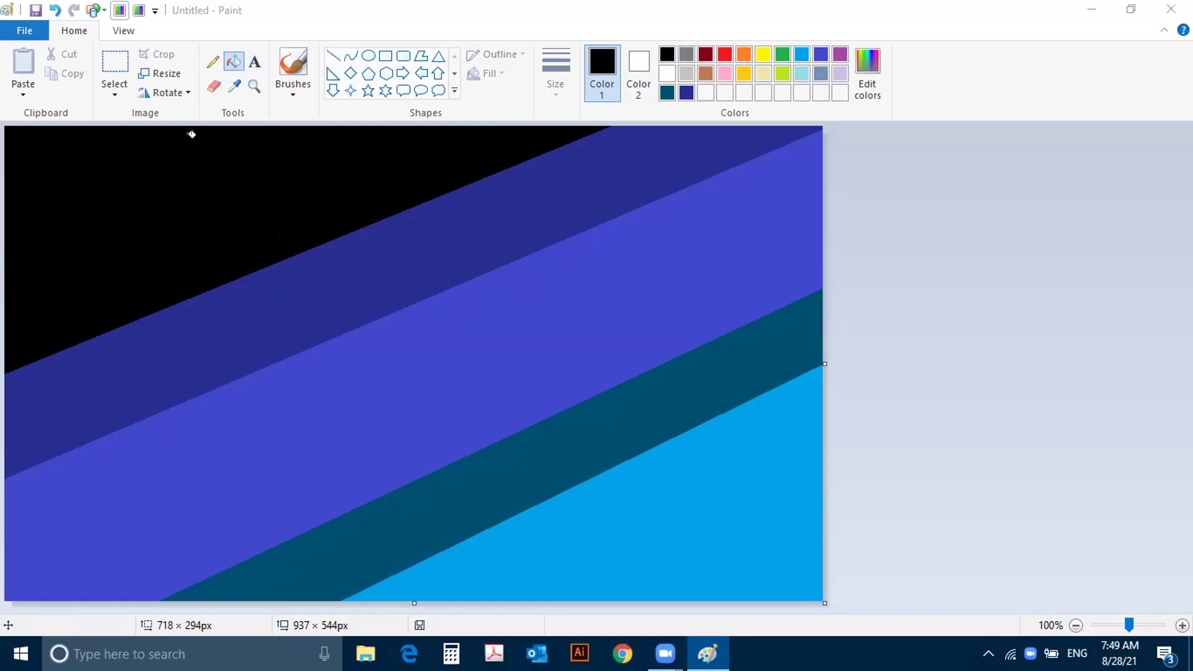
Step: Shrink the image horizontally to 1 percent without maintaining the aspect ratio, reducing its width to 10 px
{"action": "left_click", "coordinate": [160, 75]}
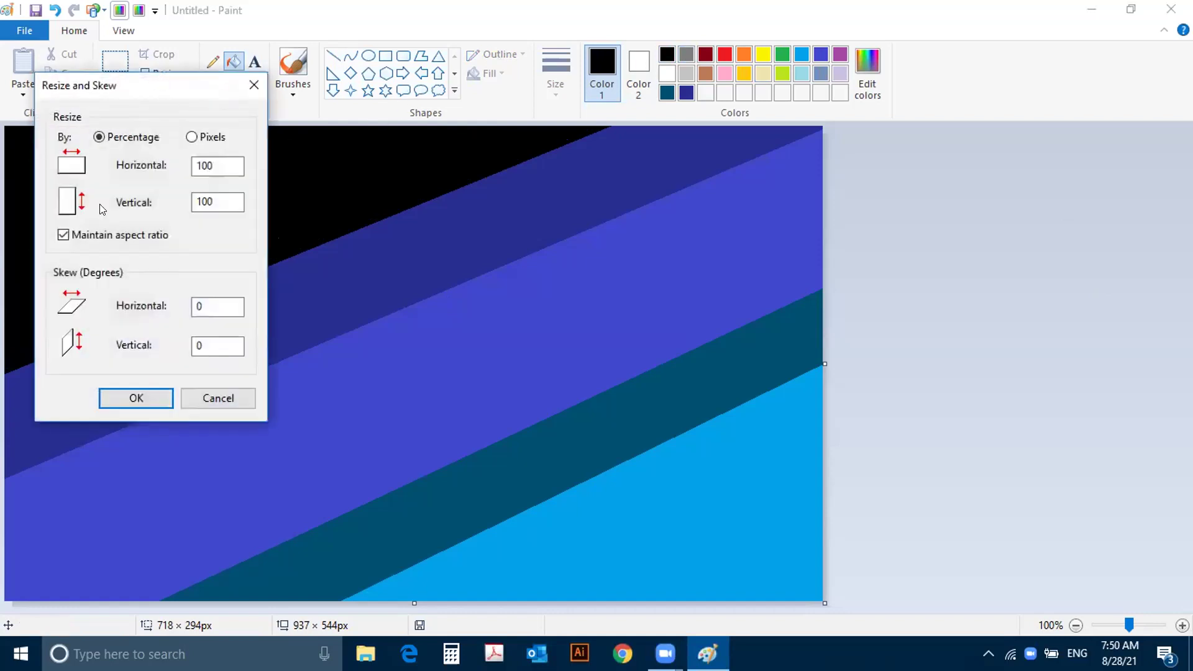
{"action": "left_click", "coordinate": [60, 236]}
{"action": "left_click_drag", "start_coordinate": [219, 166], "coordinate": [2, 178]}
{"action": "type", "text": "1"}
{"action": "left_click", "coordinate": [135, 395]}
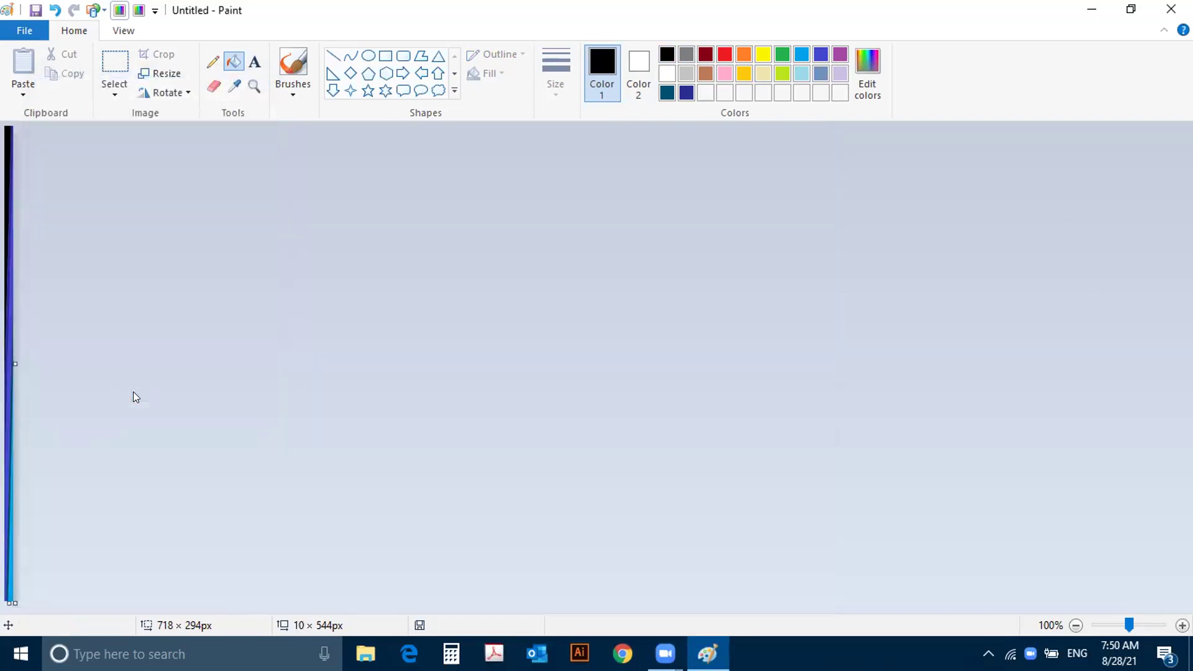
Step: Shrink the 10 px wide image horizontally to 1 percent again, leaving it 1 px wide at full height
{"action": "left_click", "coordinate": [153, 71]}
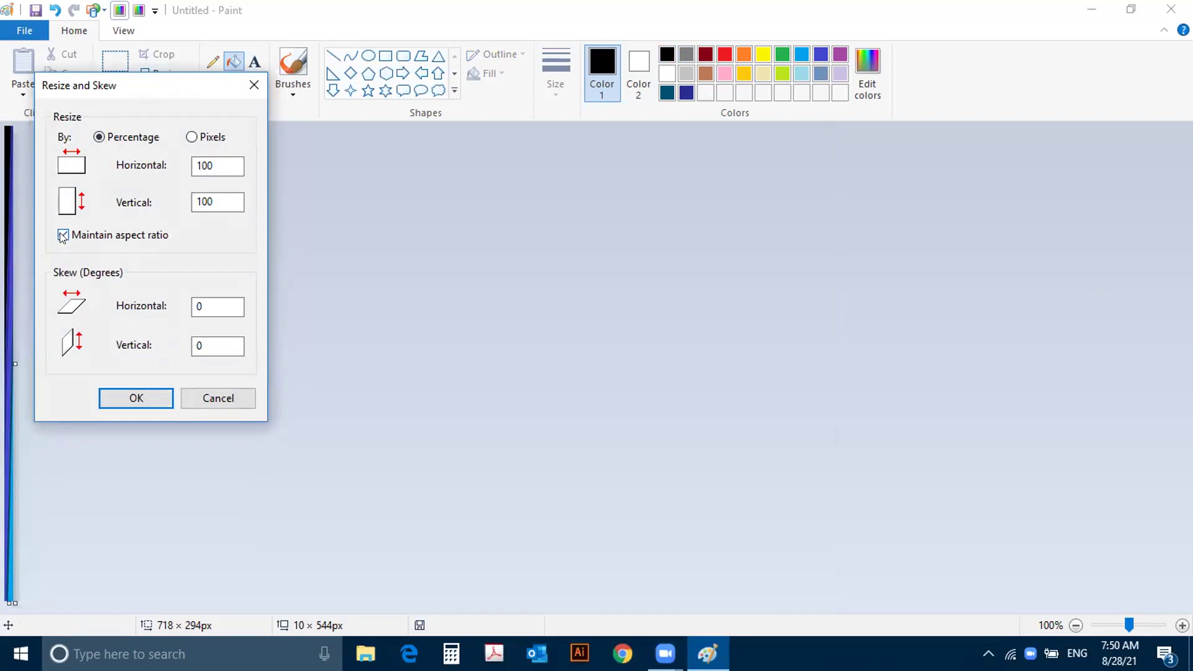
{"action": "double_click", "coordinate": [217, 166]}
{"action": "type", "text": "1"}
{"action": "left_click", "coordinate": [115, 396]}
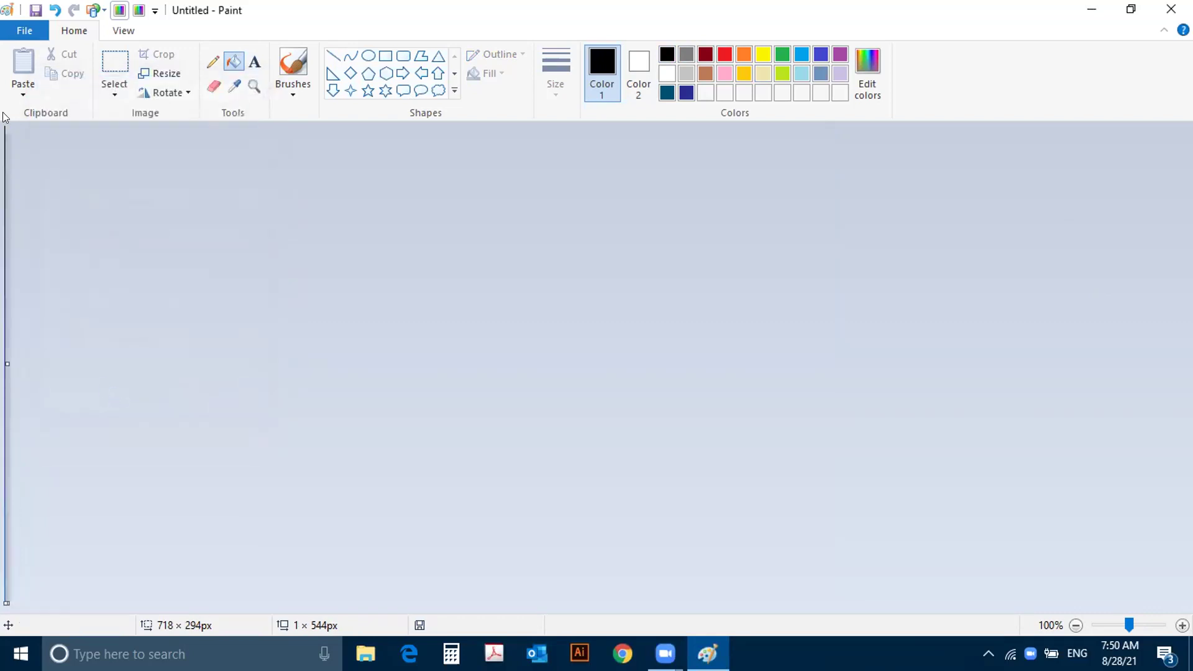
Step: Stretch the 1 px wide image horizontally by 500 percent to 5 px, with the aspect ratio not maintained
{"action": "left_click", "coordinate": [161, 72]}
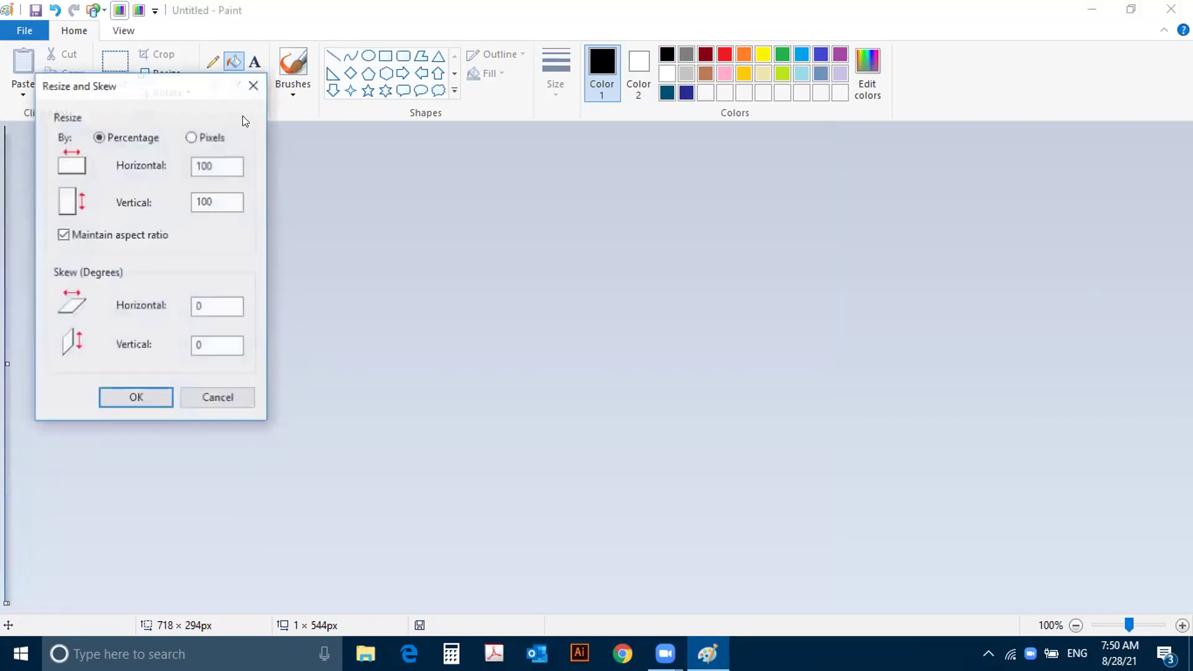
{"action": "left_click", "coordinate": [64, 234]}
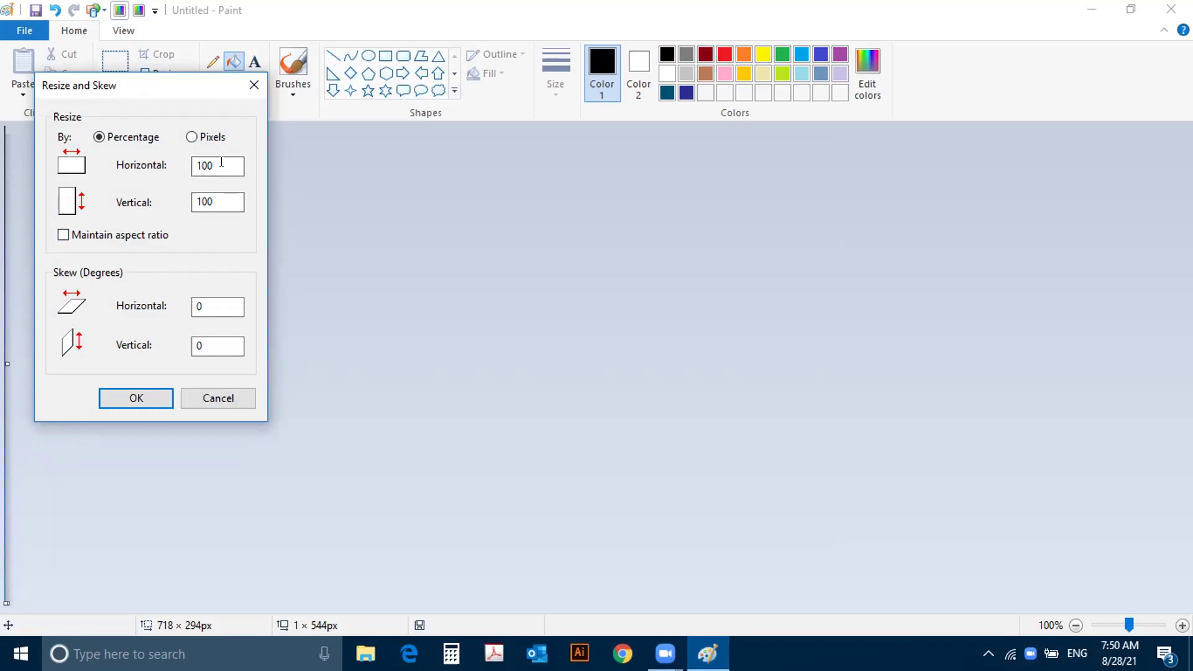
{"action": "left_click_drag", "start_coordinate": [214, 165], "coordinate": [73, 190]}
{"action": "type", "text": "50"}
{"action": "left_click", "coordinate": [156, 398]}
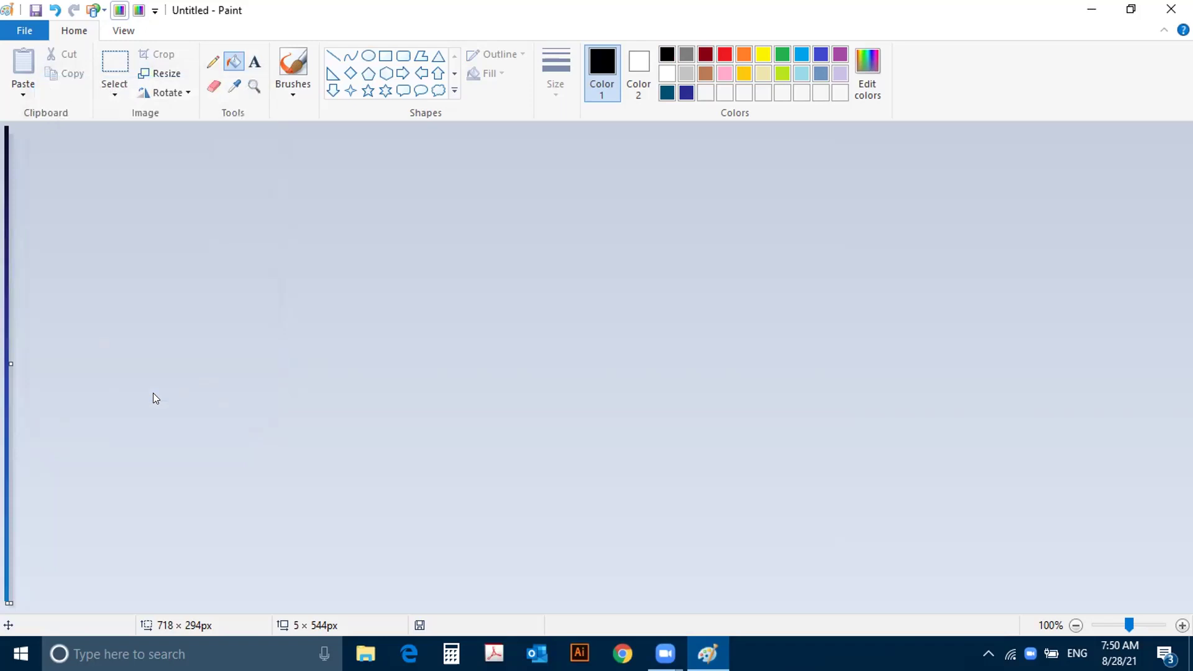
Step: Resize the 5 px wide strip horizontally by 500 percent to a width of 25 px, without maintaining the aspect ratio
{"action": "left_click", "coordinate": [157, 75]}
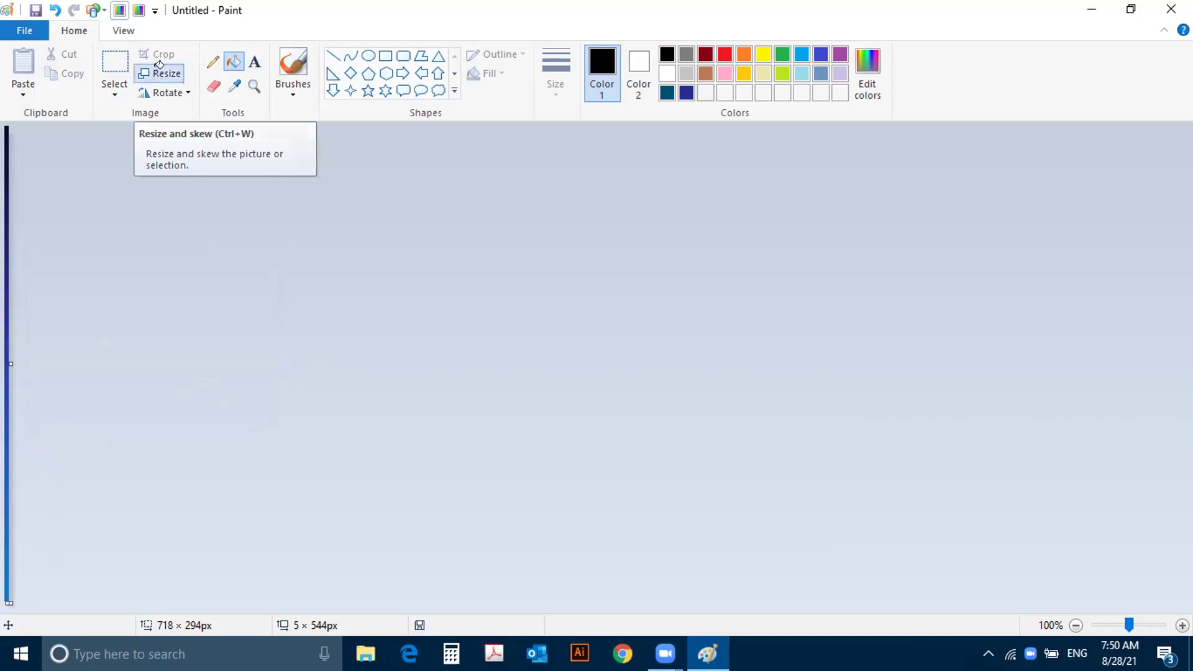
{"action": "left_click", "coordinate": [90, 235]}
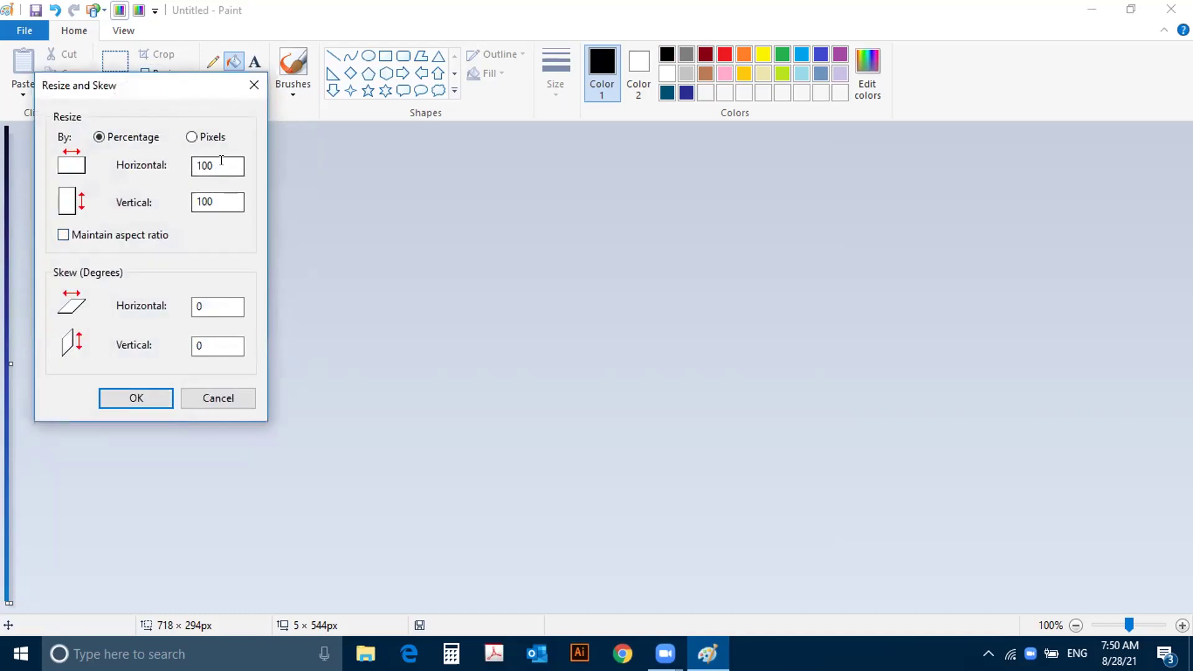
{"action": "left_click_drag", "start_coordinate": [234, 165], "coordinate": [106, 166]}
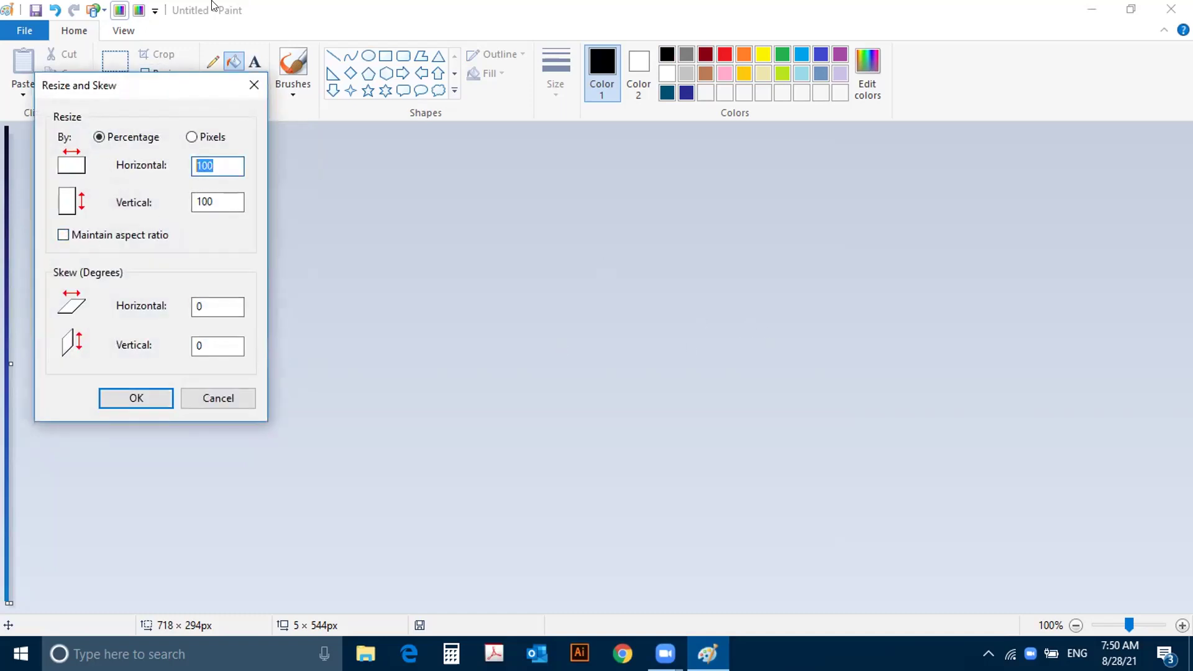
{"action": "left_click_drag", "start_coordinate": [167, 85], "coordinate": [624, 148]}
{"action": "type", "text": "500"}
{"action": "key", "text": "Return"}
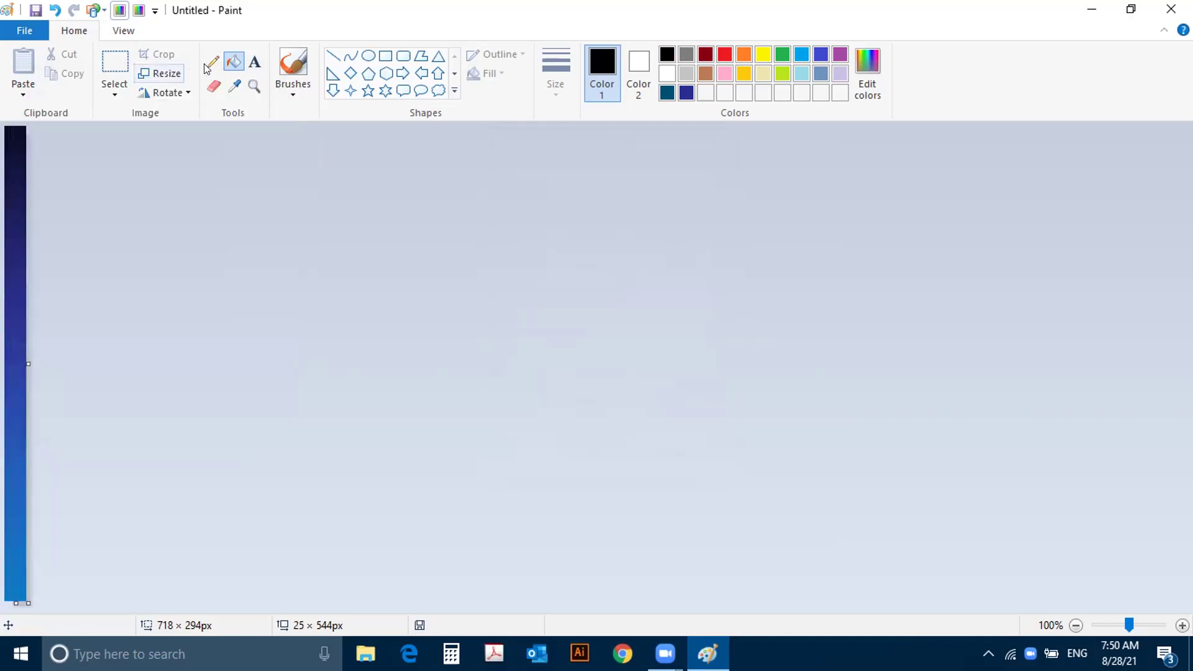
Step: Widen the gradient strip from 25 to 125 px by resizing it horizontally by 500 percent without keeping the aspect ratio
{"action": "left_click", "coordinate": [159, 73]}
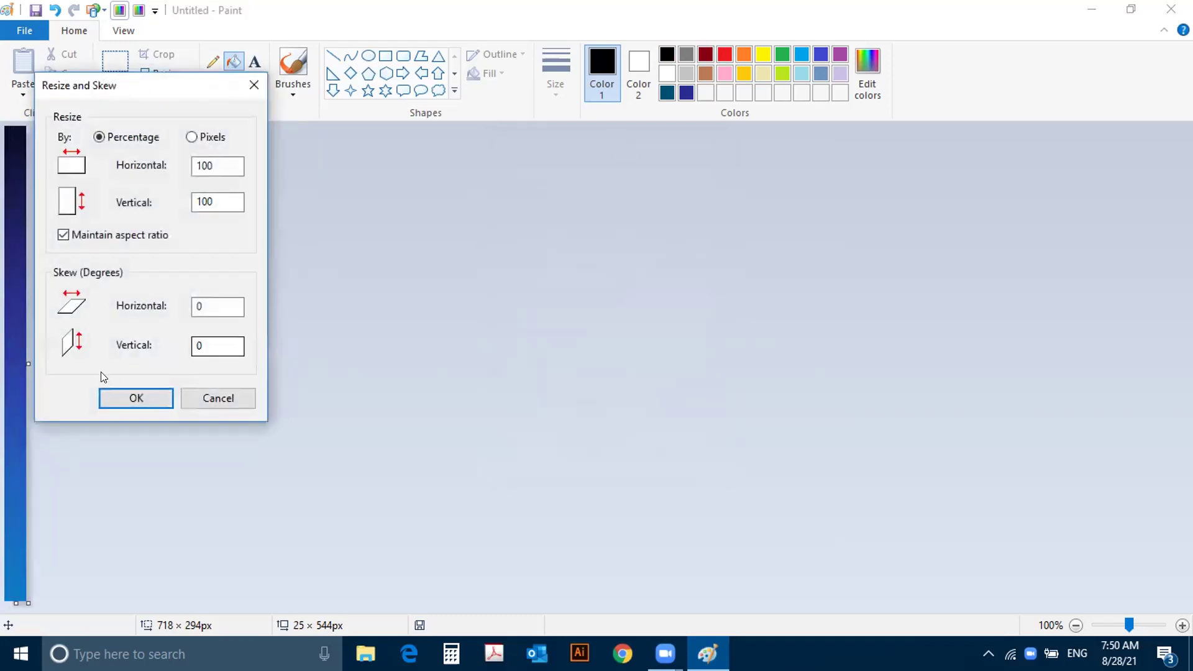
{"action": "left_click", "coordinate": [85, 239]}
{"action": "key", "text": "shift+Tab"}
{"action": "key", "text": "shift+Tab"}
{"action": "type", "text": "5"}
{"action": "key", "text": "Return"}
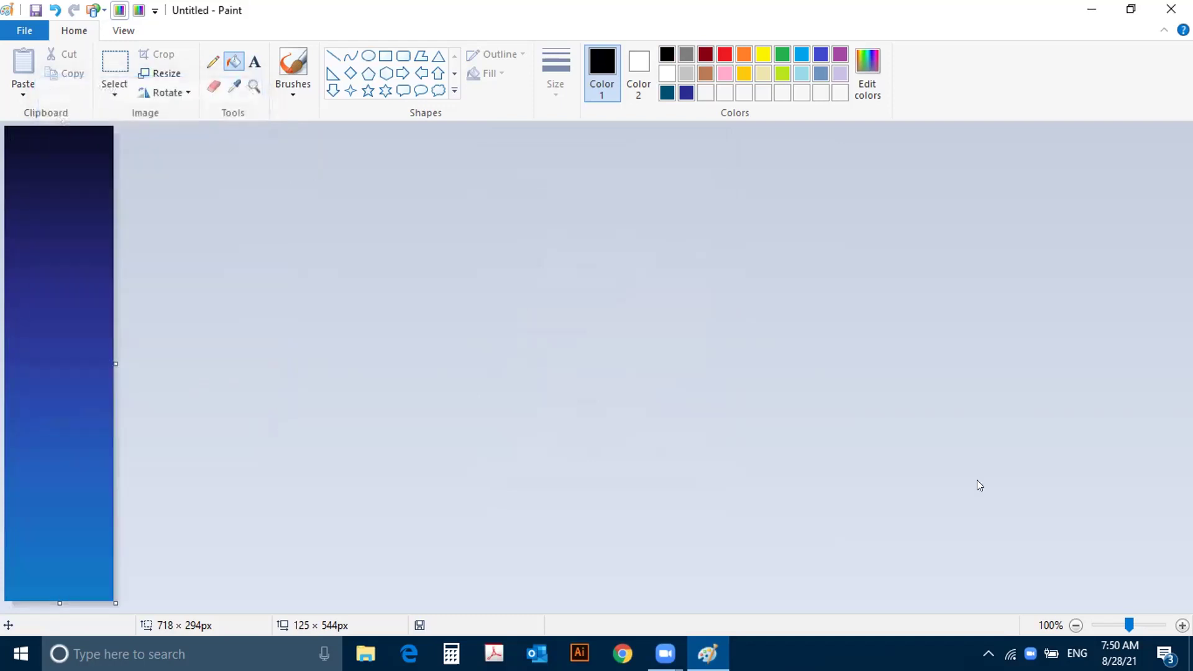
Step: Stretch the gradient horizontally by another 500 percent to a width of 625 px, leaving its height unlinked
{"action": "left_click", "coordinate": [165, 74]}
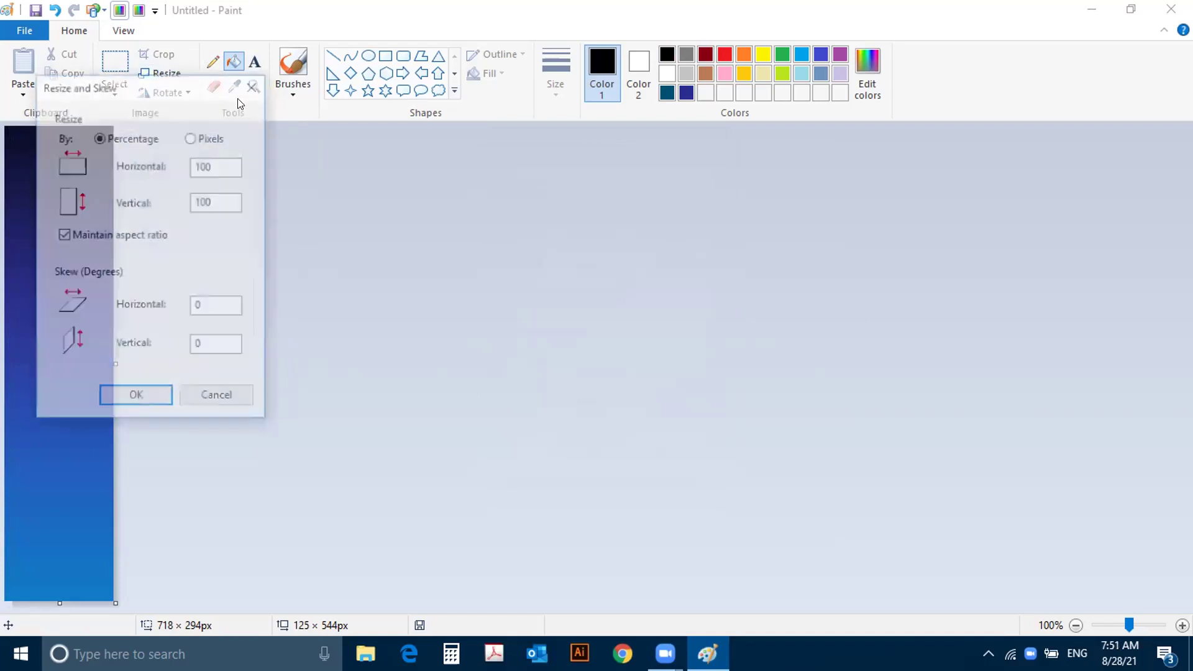
{"action": "left_click", "coordinate": [63, 234]}
{"action": "key", "text": "shift+Tab"}
{"action": "key", "text": "shift+Tab"}
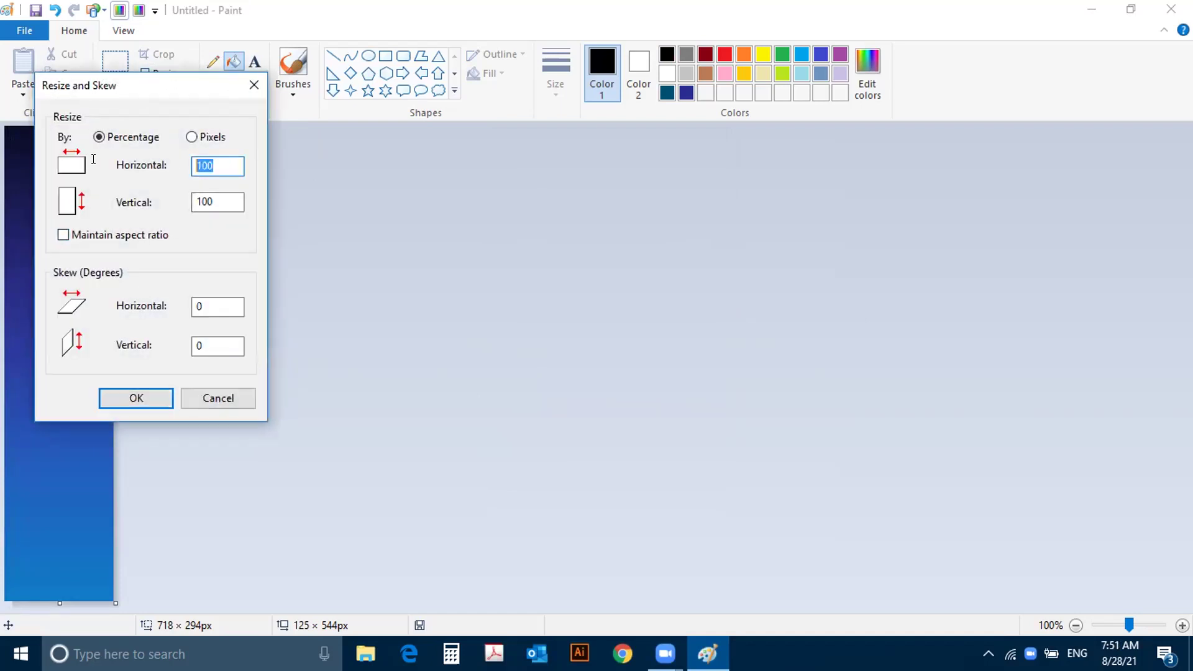
{"action": "type", "text": "500"}
{"action": "key", "text": "Return"}
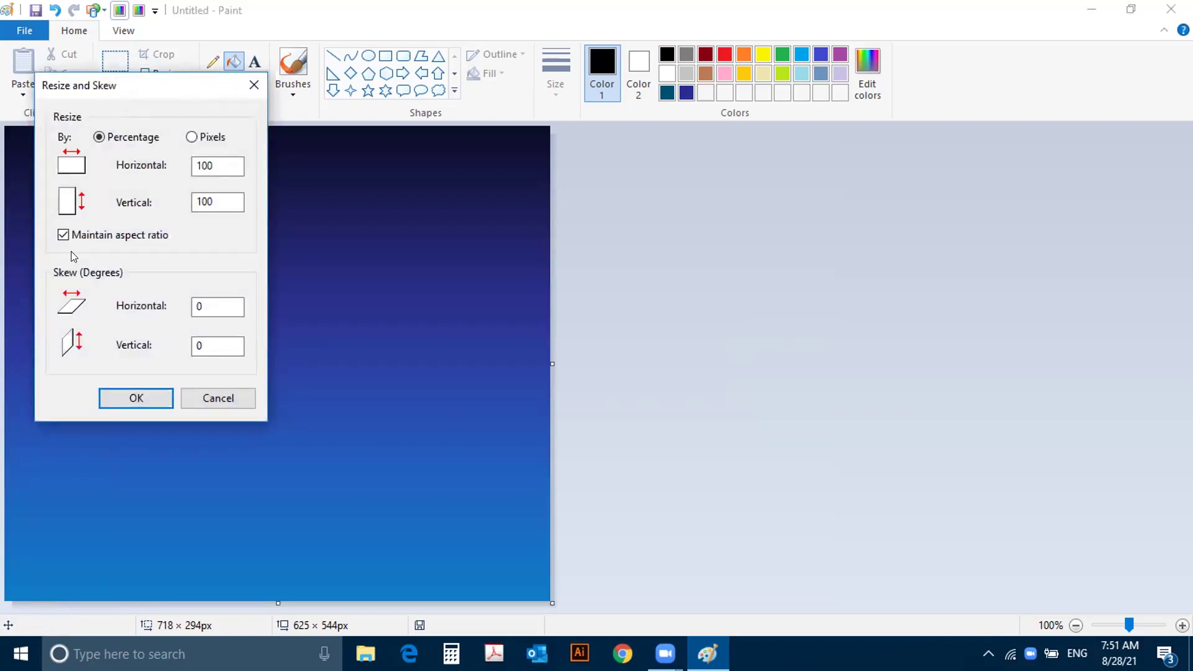
Step: Double the gradient's width to 1250 px with a 200 percent horizontal resize, without maintaining the aspect ratio
{"action": "left_click", "coordinate": [70, 235]}
{"action": "left_click", "coordinate": [229, 165]}
{"action": "key", "text": "shift+Home"}
{"action": "type", "text": "200"}
{"action": "key", "text": "Return"}
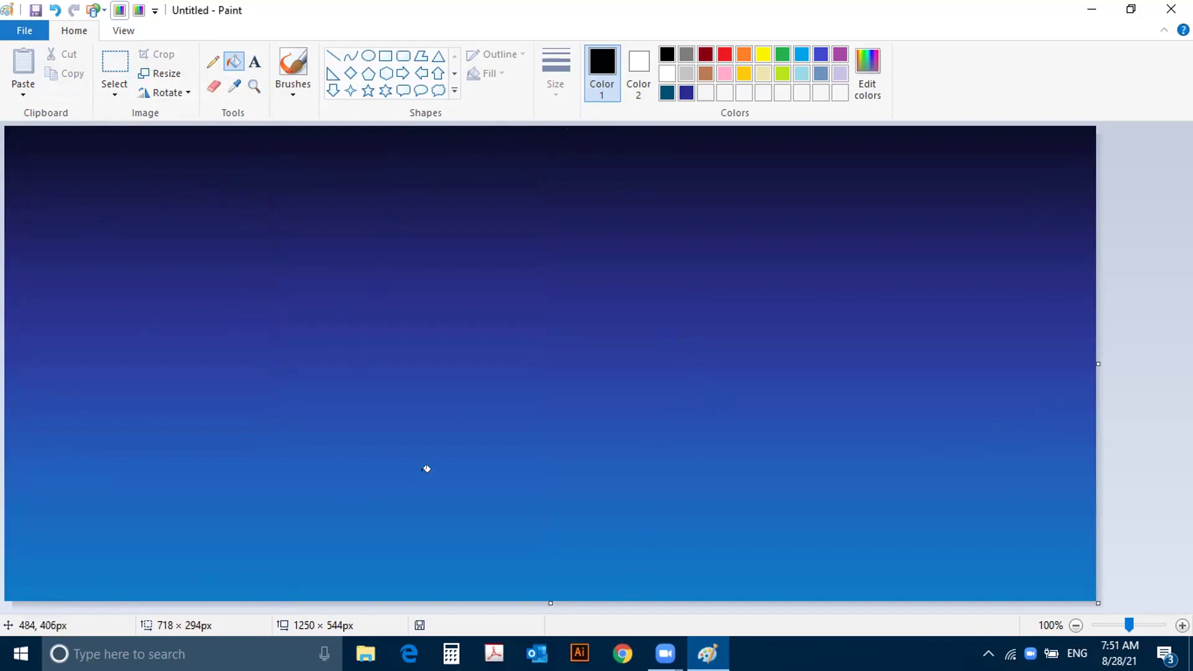
{"action": "left_click", "coordinate": [1070, 626]}
{"action": "left_click", "coordinate": [1110, 623]}
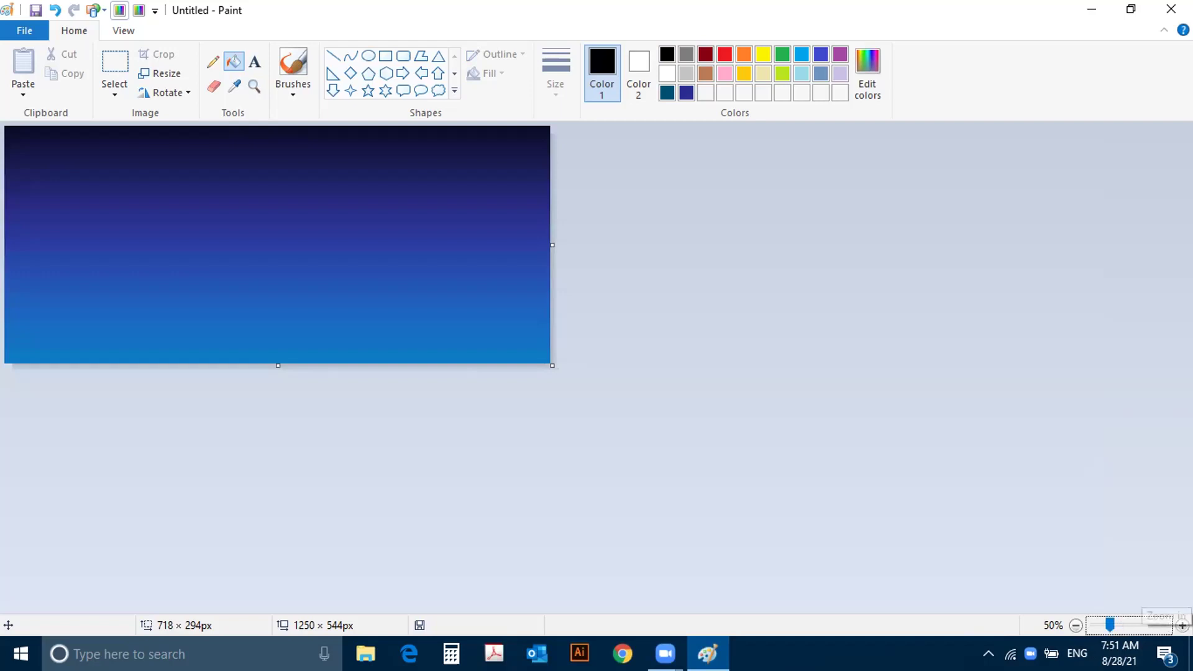
{"action": "left_click", "coordinate": [1182, 625]}
{"action": "left_click", "coordinate": [1122, 625]}
{"action": "left_click", "coordinate": [1168, 626]}
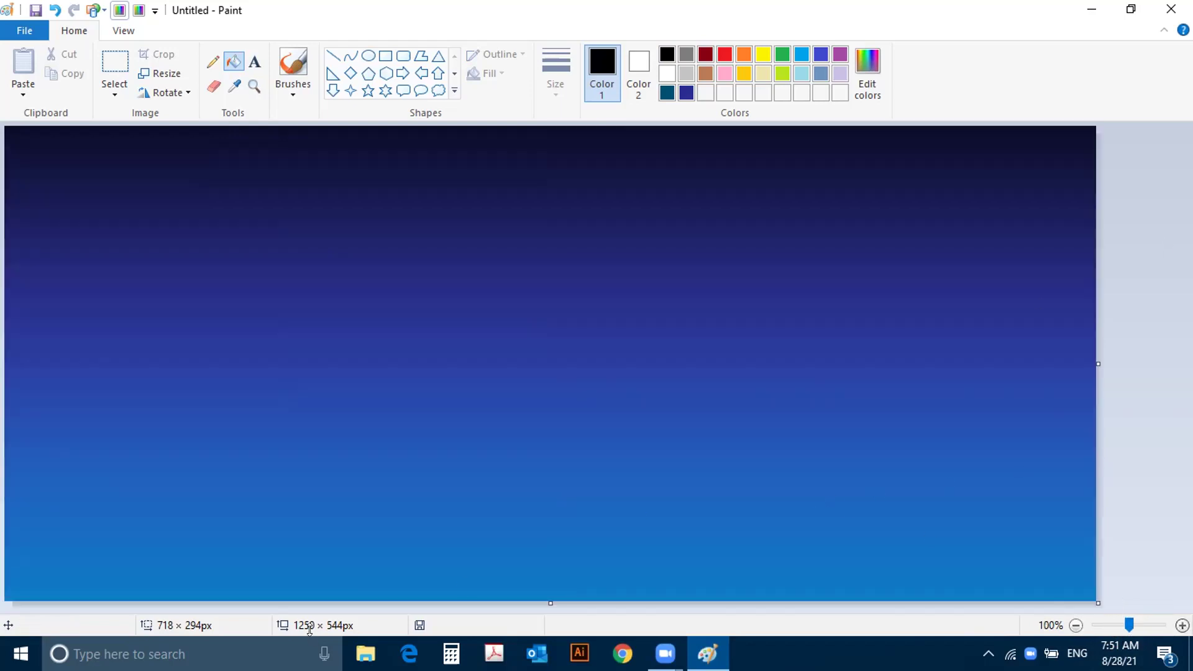
Step: Try extending the canvas below the gradient to a height of about 707 px
{"action": "left_click_drag", "start_coordinate": [549, 601], "coordinate": [547, 660]}
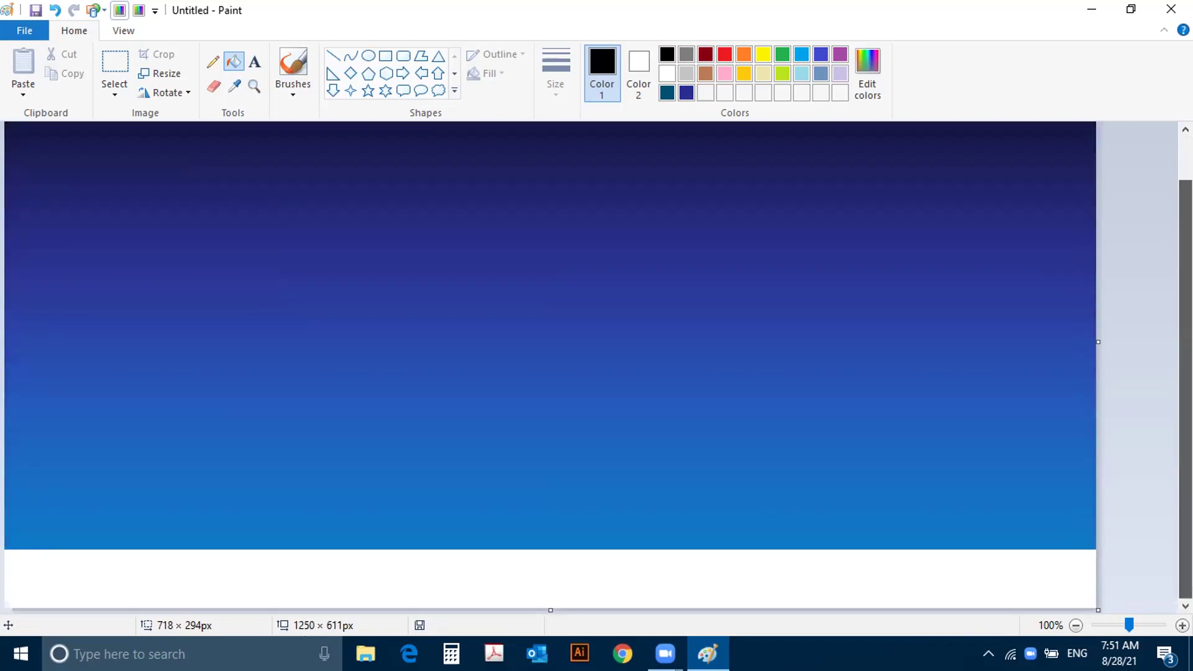
{"action": "left_click_drag", "start_coordinate": [549, 603], "coordinate": [548, 649]}
{"action": "left_click_drag", "start_coordinate": [1185, 385], "coordinate": [1185, 425]}
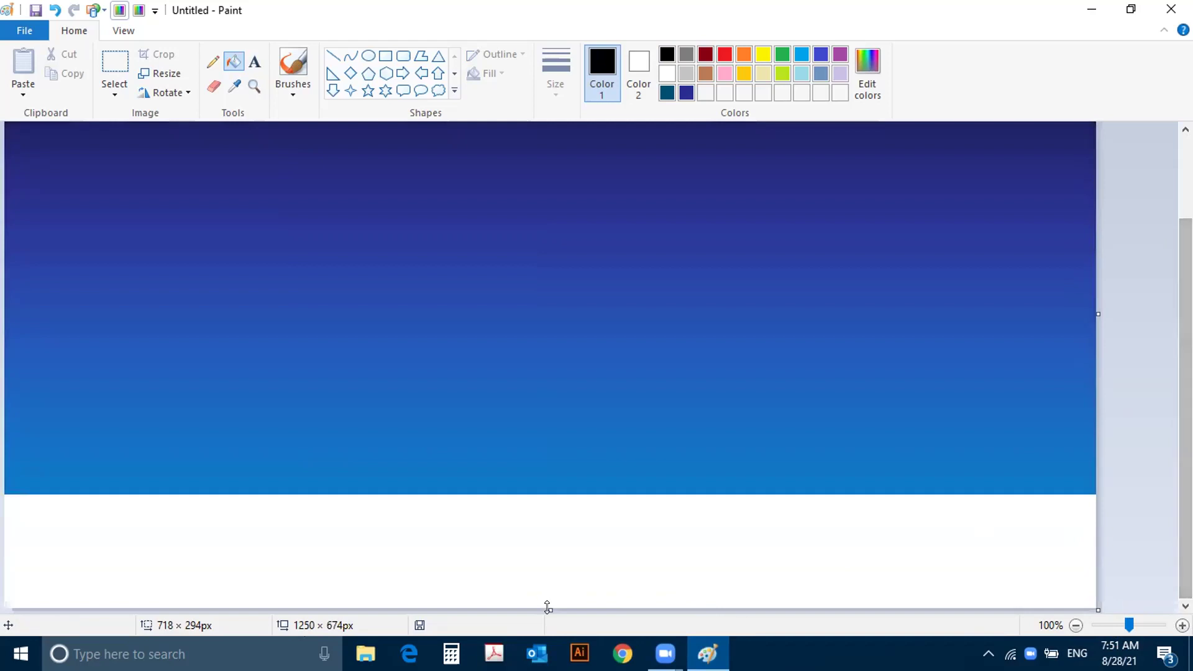
{"action": "left_click_drag", "start_coordinate": [547, 607], "coordinate": [806, 628]}
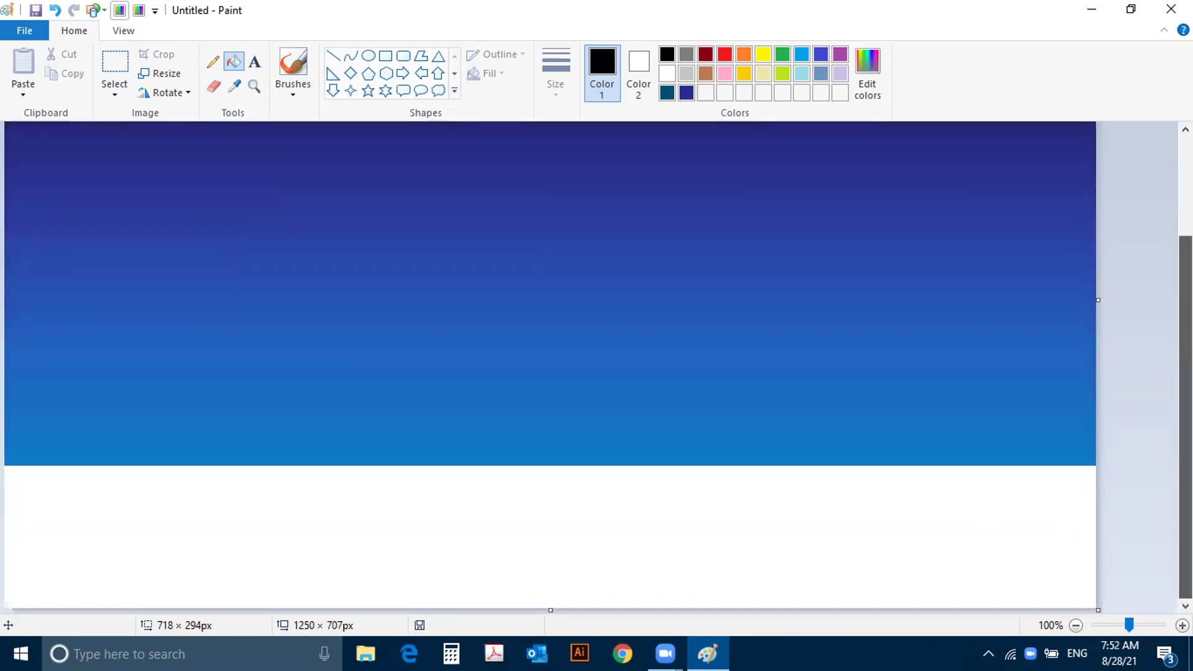
{"action": "left_click_drag", "start_coordinate": [549, 609], "coordinate": [549, 465]}
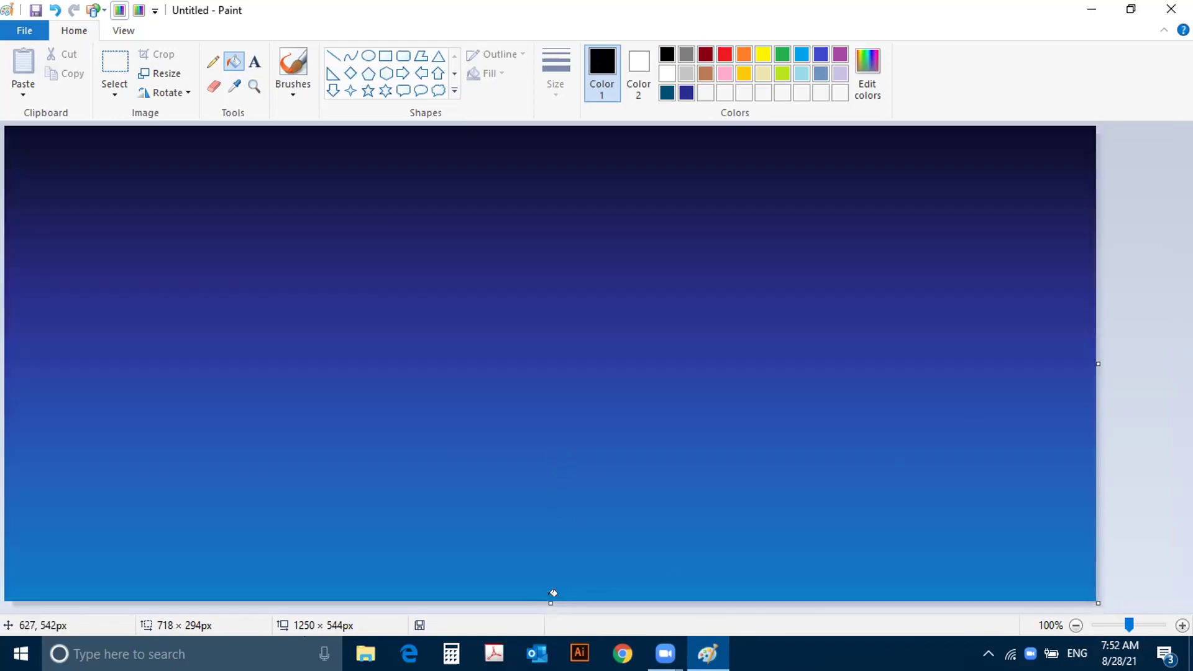
Step: Extend the canvas below the gradient to a height of about 740 px, leaving a blank white strip
{"action": "left_click_drag", "start_coordinate": [550, 598], "coordinate": [551, 631]}
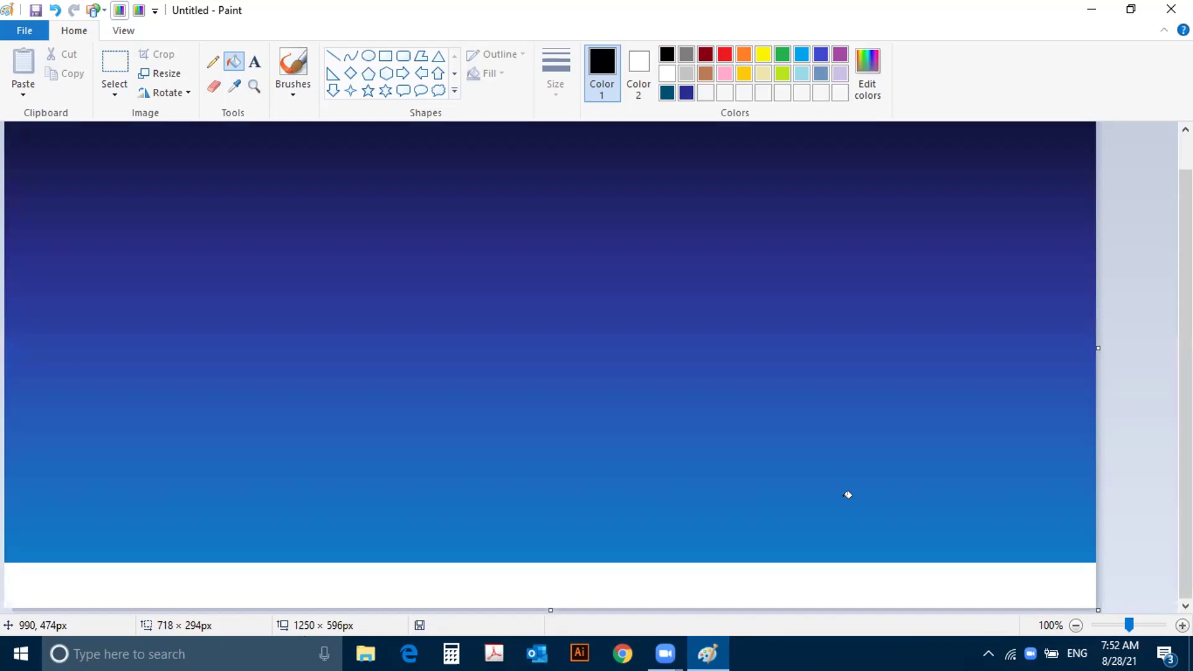
{"action": "mouse_move", "coordinate": [547, 601]}
{"action": "left_mouse_down"}
{"action": "mouse_move", "coordinate": [539, 626]}
{"action": "mouse_move", "coordinate": [548, 606]}
{"action": "left_mouse_up"}
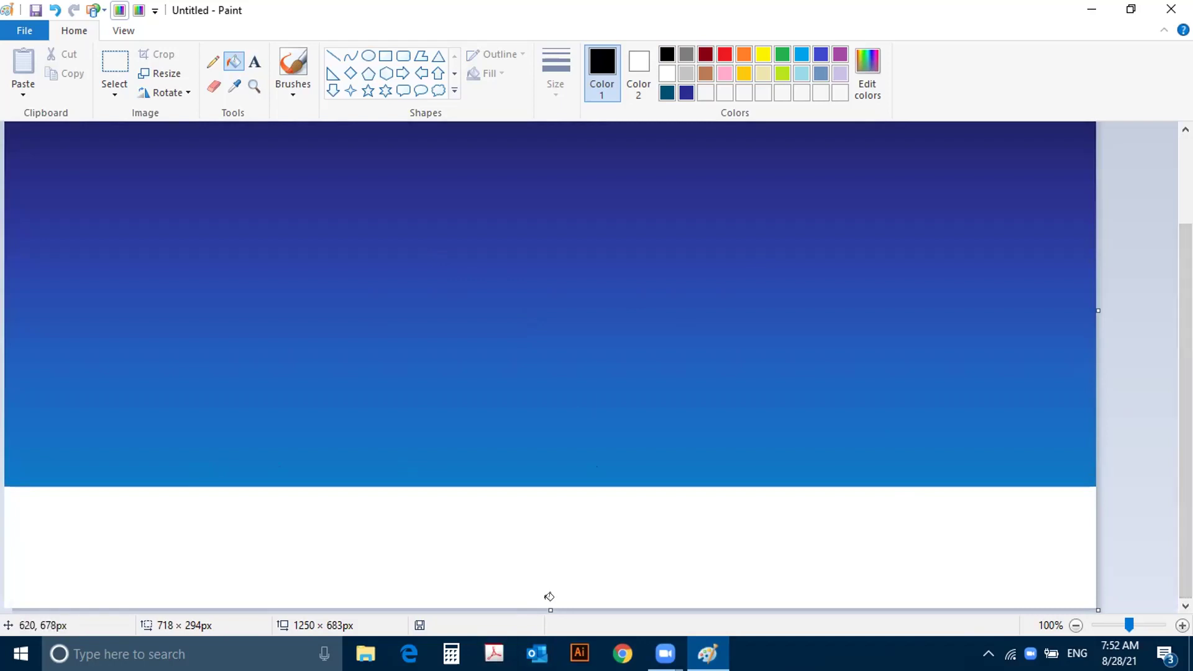
{"action": "left_click_drag", "start_coordinate": [549, 607], "coordinate": [548, 628]}
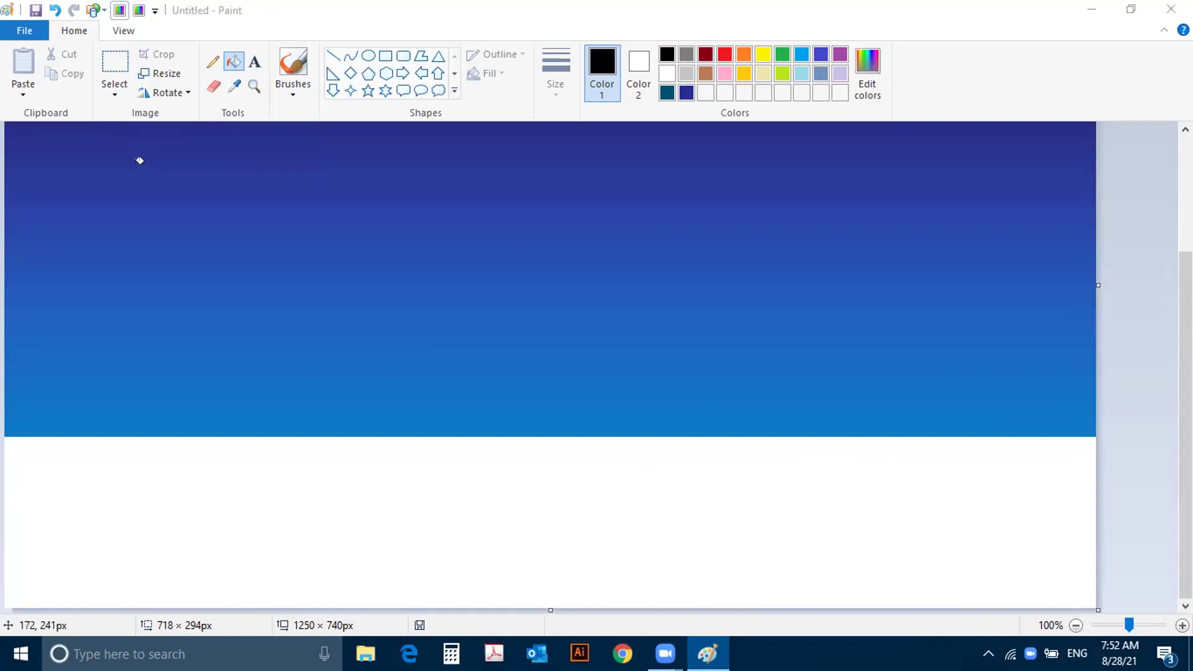
{"action": "scroll", "coordinate": [550, 360], "scroll_direction": "up", "scroll_amount": 3}
{"action": "scroll", "coordinate": [550, 360], "scroll_direction": "down", "scroll_amount": 3}
{"action": "scroll", "coordinate": [550, 360], "scroll_direction": "up", "scroll_amount": 3}
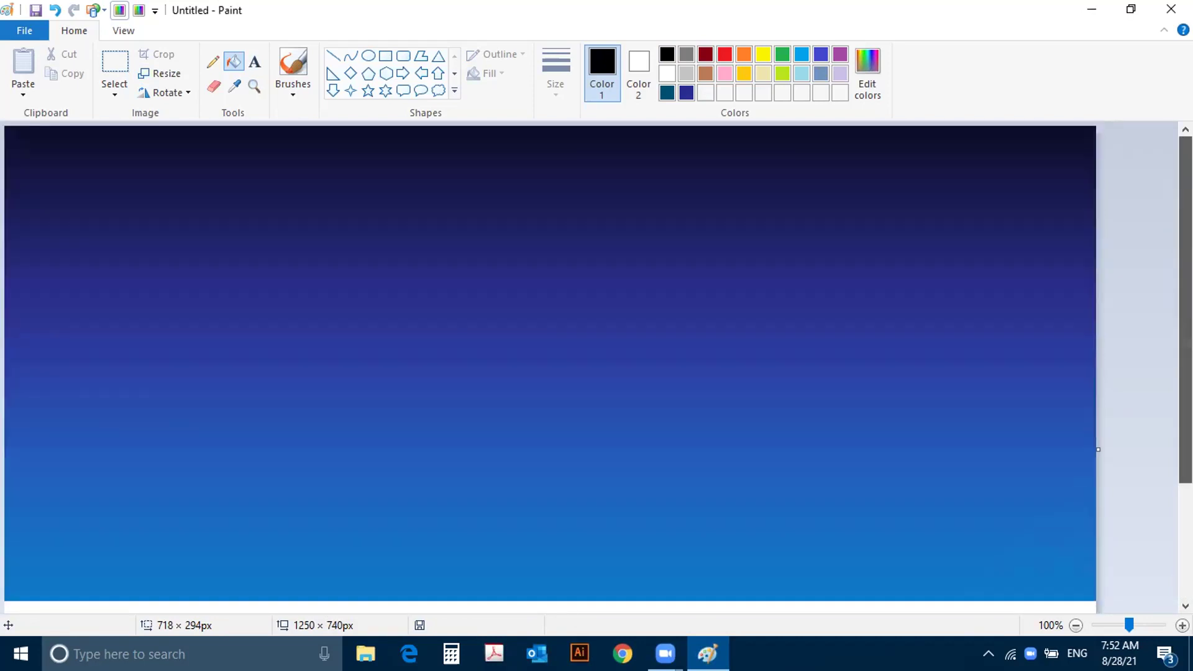
{"action": "scroll", "coordinate": [550, 360], "scroll_direction": "down", "scroll_amount": 3}
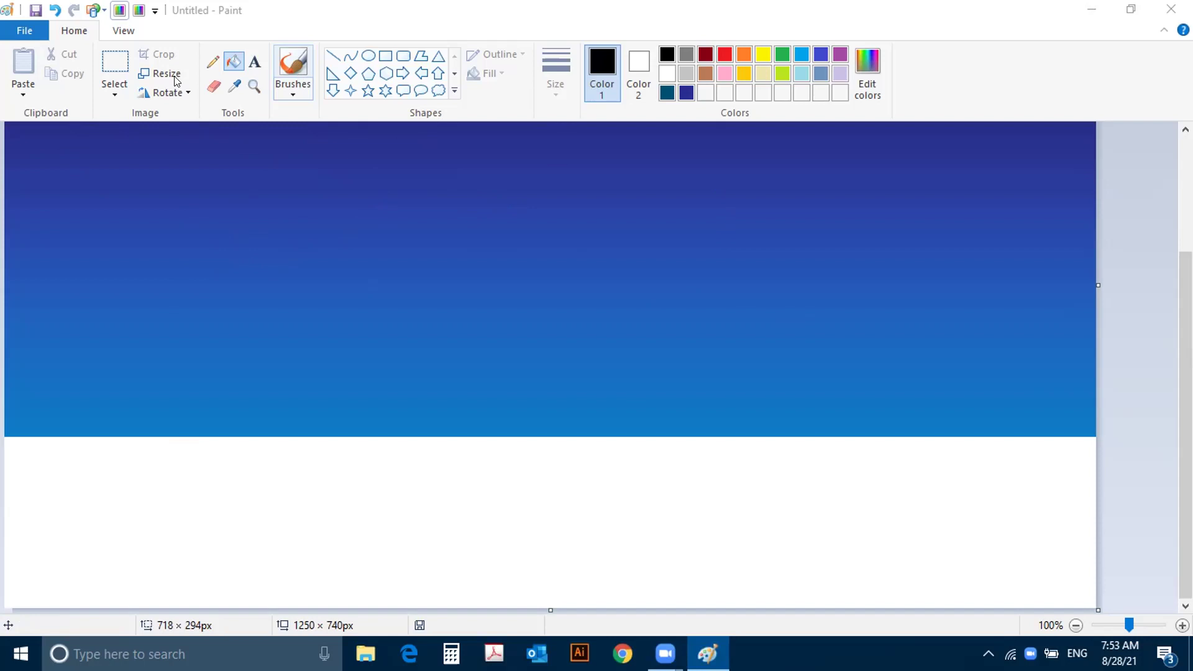
{"action": "scroll", "coordinate": [550, 360], "scroll_direction": "up", "scroll_amount": 3}
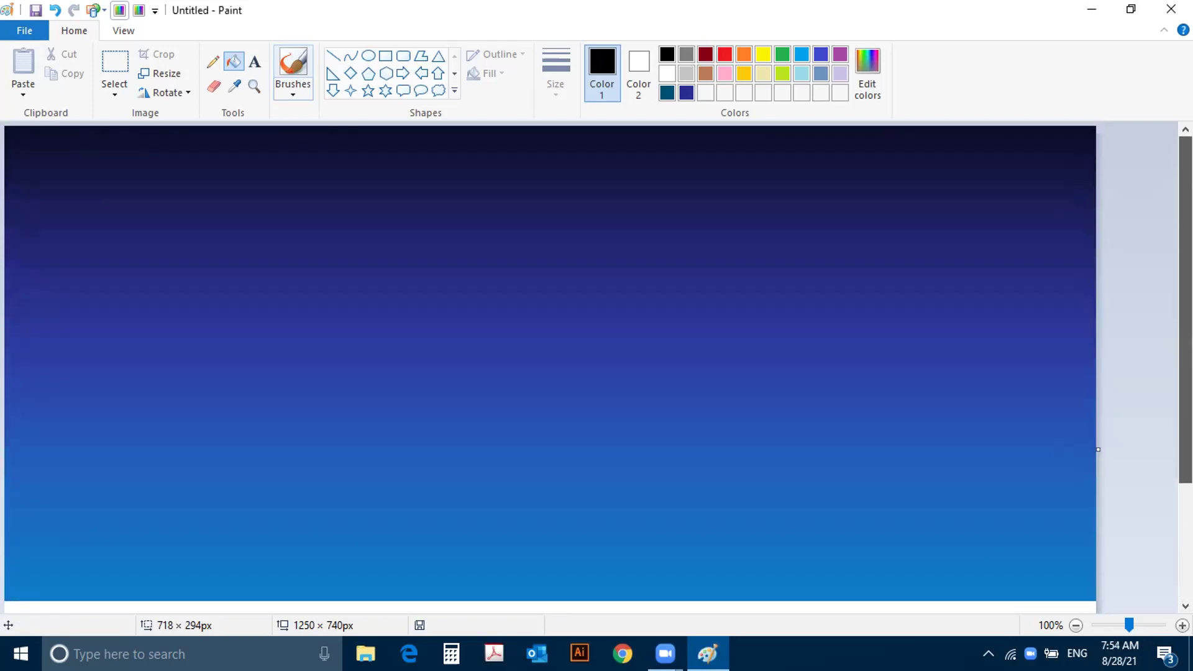
{"action": "scroll", "coordinate": [549, 361], "scroll_direction": "down", "scroll_amount": 2}
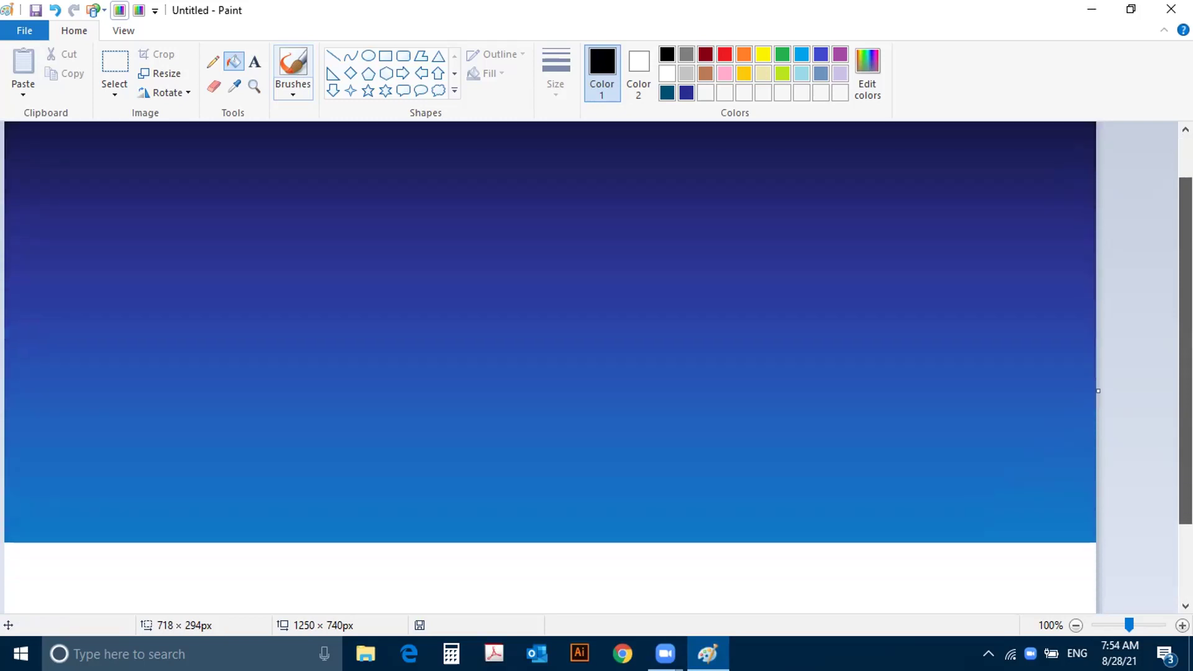
{"action": "scroll", "coordinate": [550, 360], "scroll_direction": "down", "scroll_amount": 3}
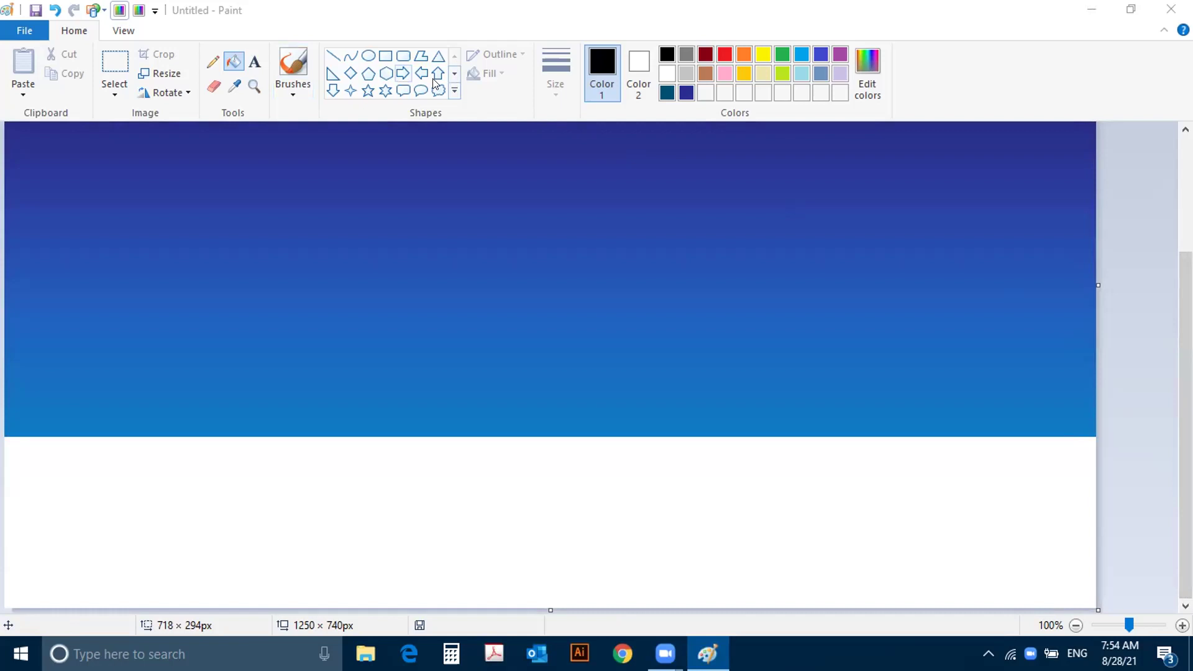
Step: Discard the gradient drawing without saving and start a new blank Paint drawing with a canvas of about 1712 × 986 px
{"action": "left_click", "coordinate": [1170, 9]}
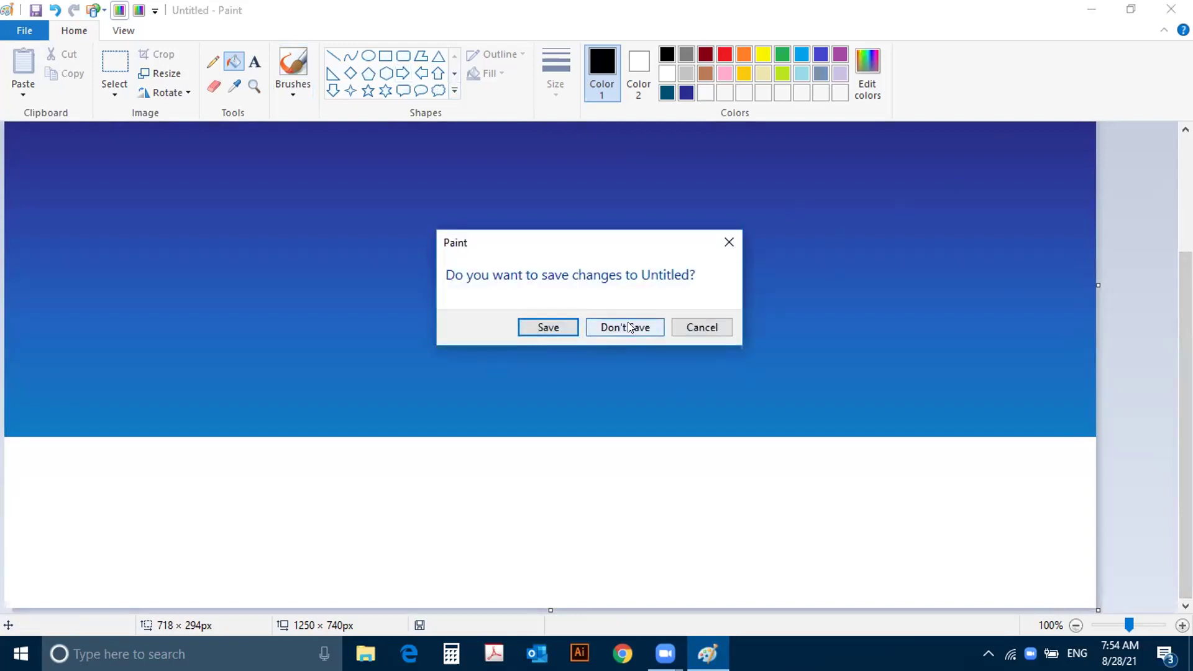
{"action": "left_click", "coordinate": [628, 327]}
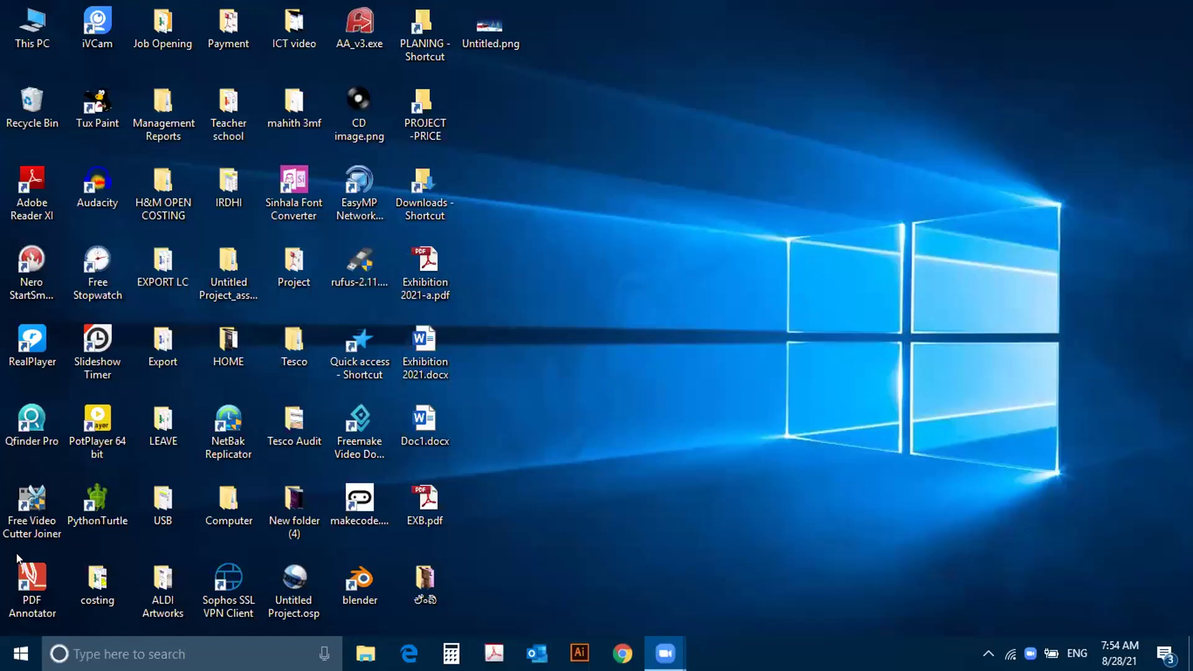
{"action": "left_click", "coordinate": [21, 653]}
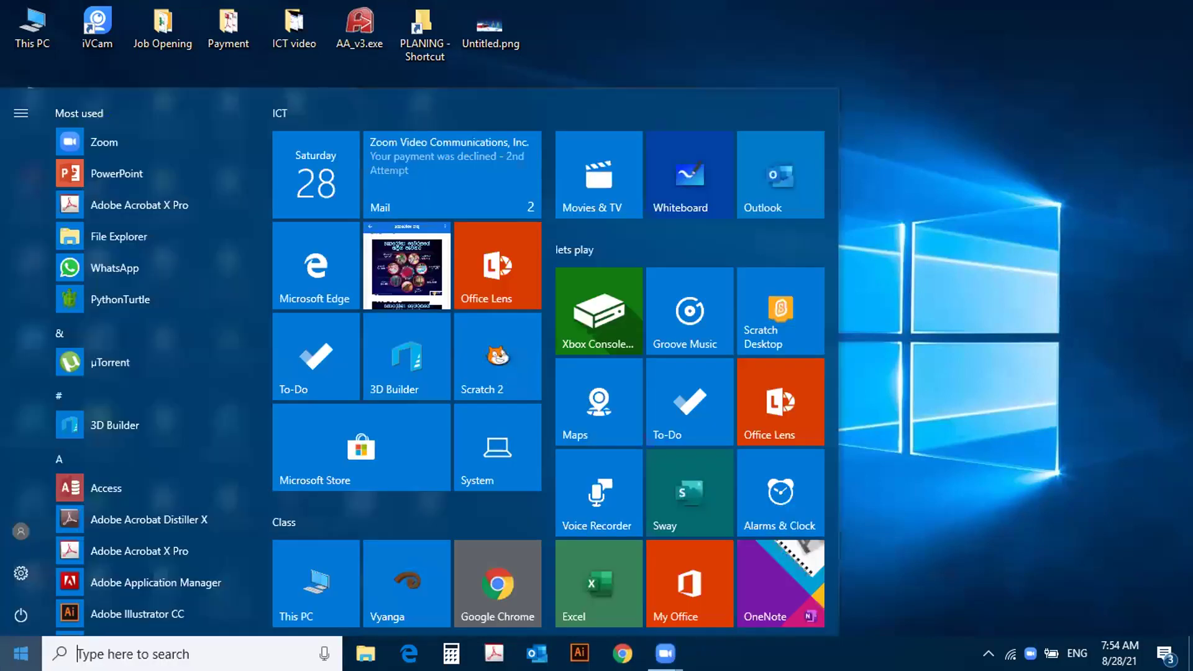
{"action": "type", "text": "paint"}
{"action": "key", "text": "Return"}
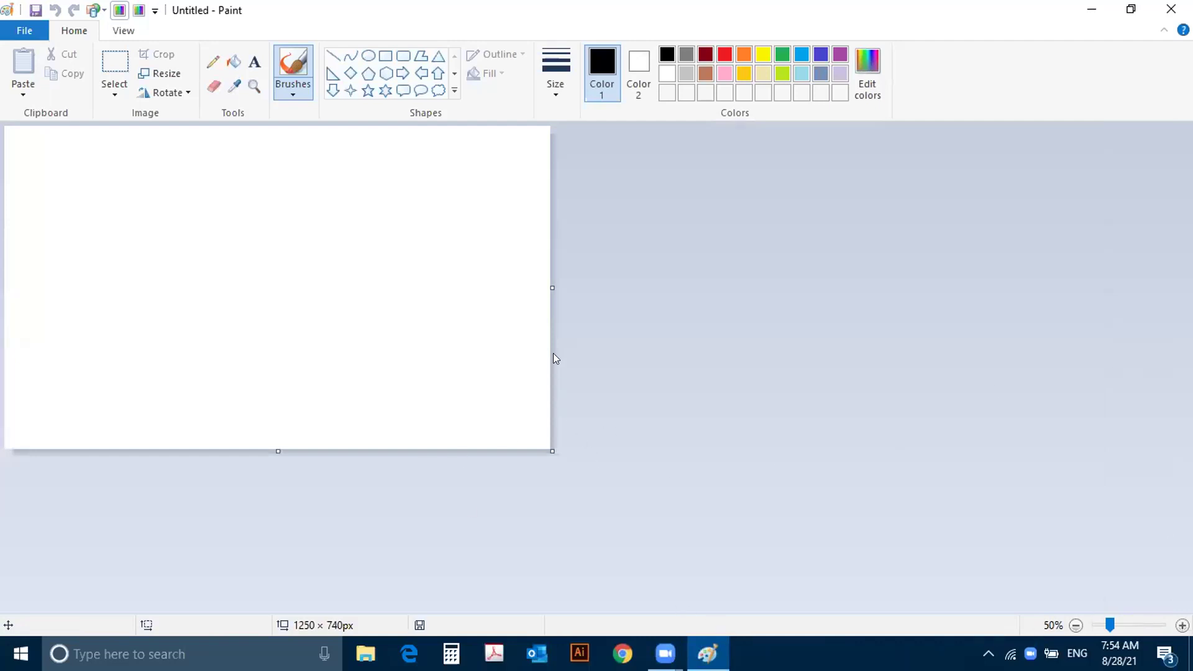
{"action": "left_click_drag", "start_coordinate": [548, 444], "coordinate": [753, 557]}
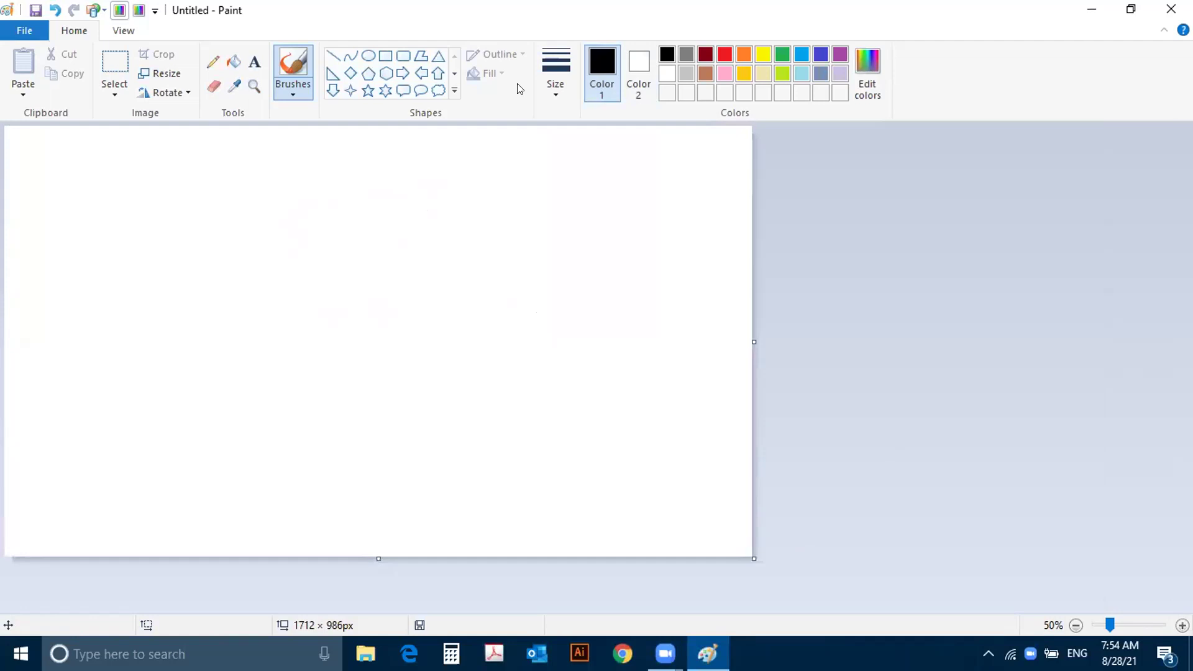
Step: Try a light blue straight diagonal line, about 1039 × 559 px, rising from the canvas's lower edge to its right edge
{"action": "left_click", "coordinate": [818, 74]}
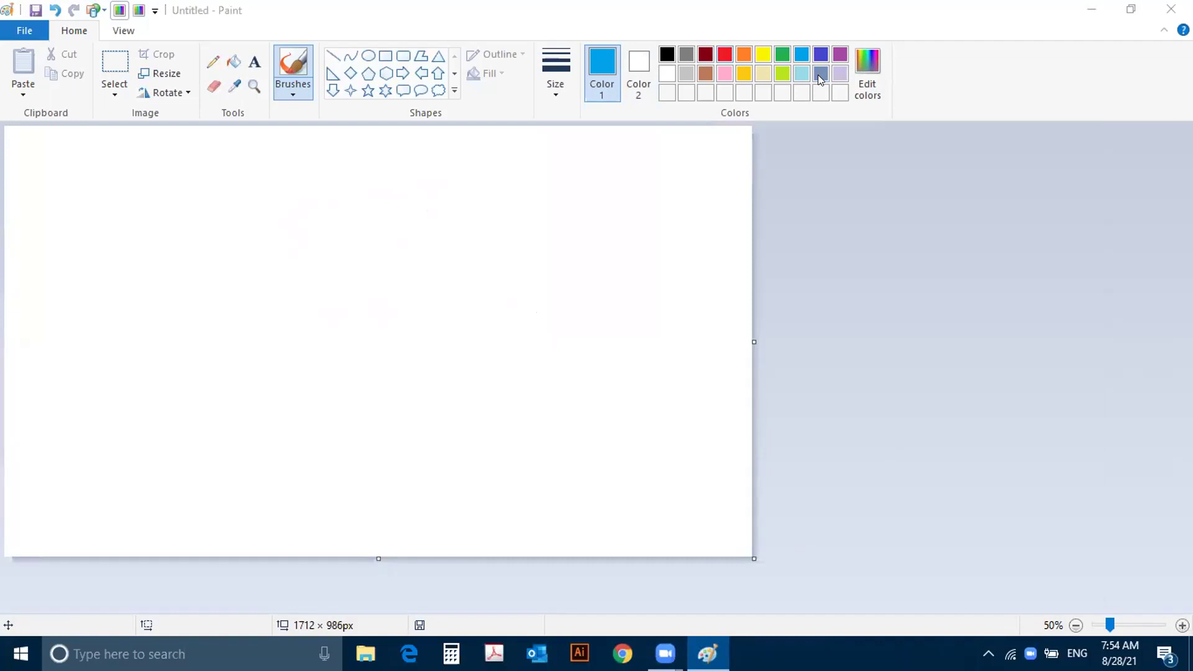
{"action": "left_click", "coordinate": [333, 55]}
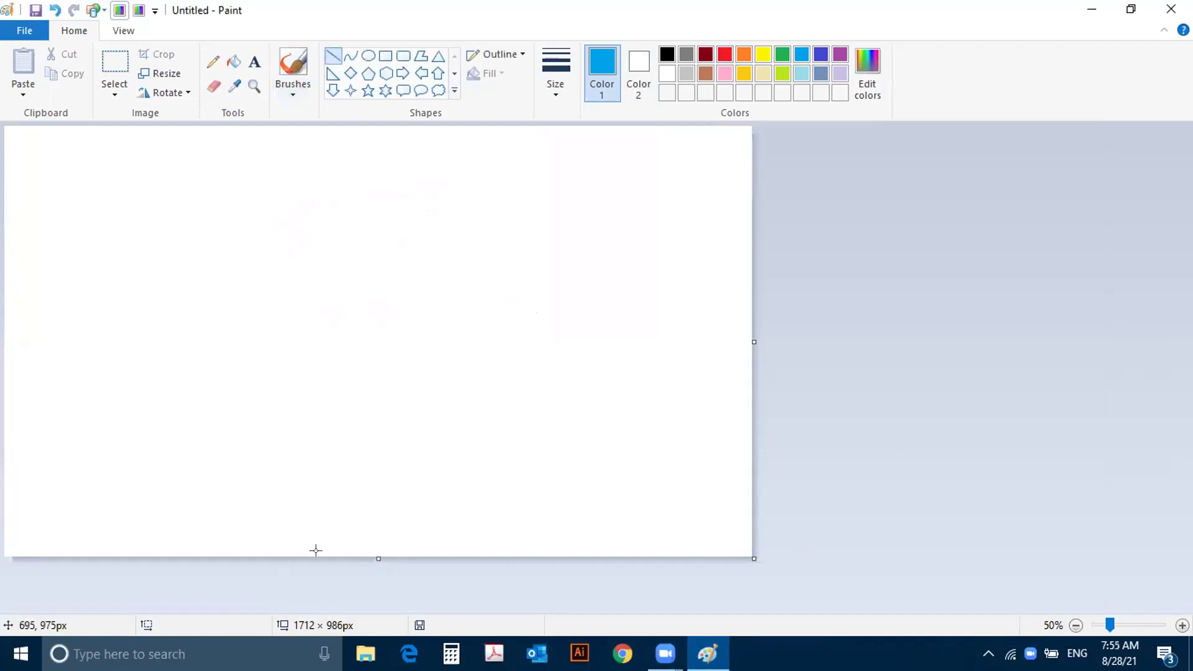
{"action": "left_click_drag", "start_coordinate": [318, 554], "coordinate": [323, 554]}
{"action": "left_click_drag", "start_coordinate": [433, 499], "coordinate": [773, 310]}
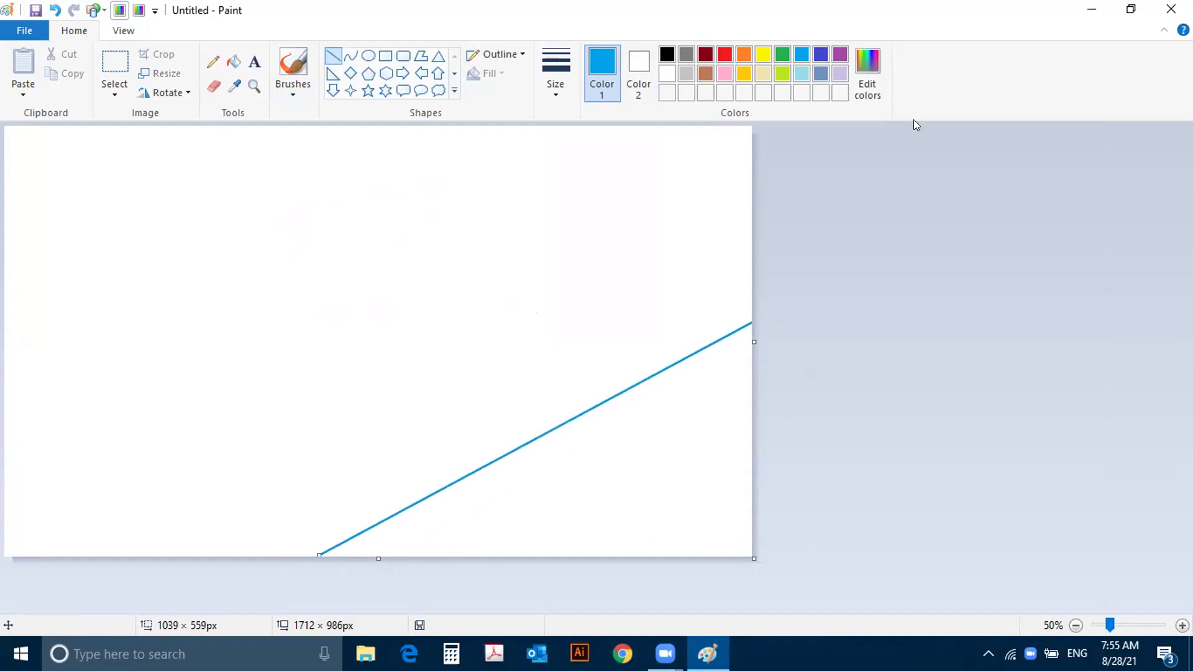
Step: Mix a darker blue with luminosity 74 (RGB 0, 111, 157) as a custom colour and undo the diagonal line
{"action": "left_click", "coordinate": [866, 73]}
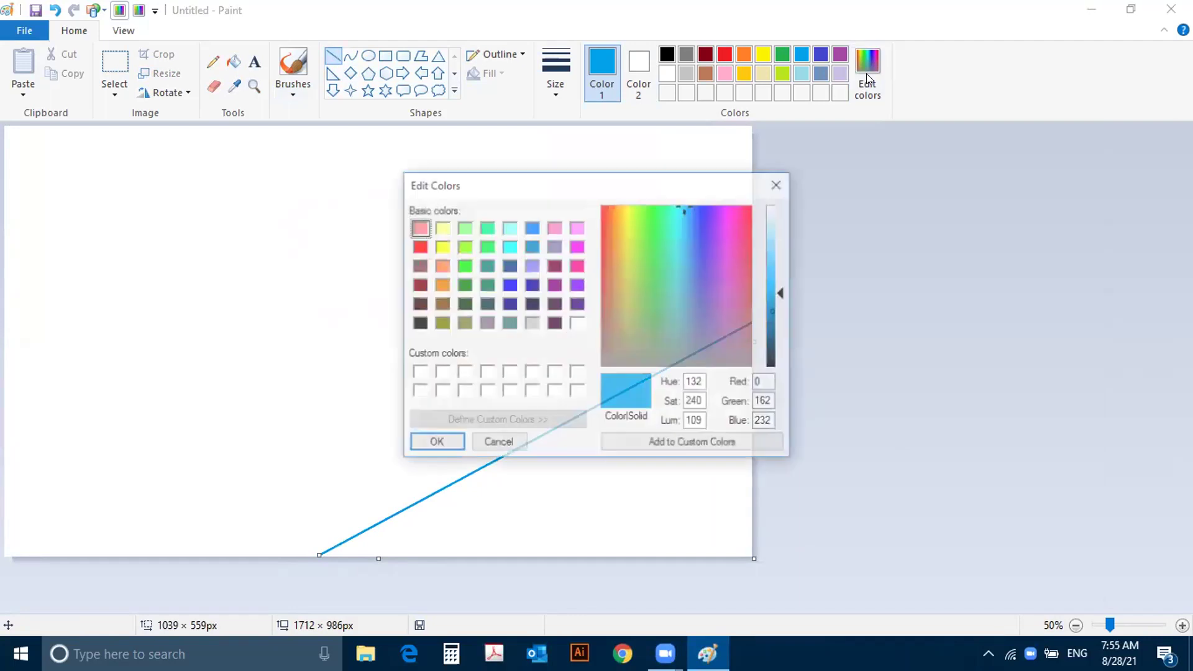
{"action": "left_click_drag", "start_coordinate": [784, 298], "coordinate": [771, 321]}
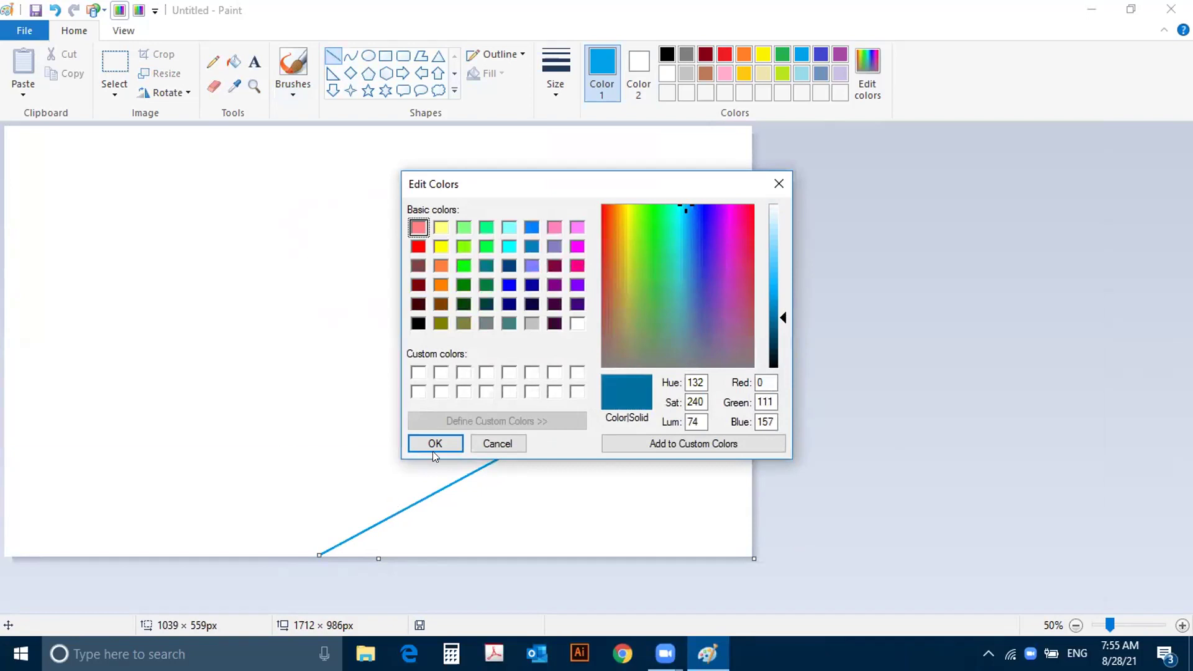
{"action": "left_click", "coordinate": [435, 443]}
{"action": "key", "text": "ctrl+z"}
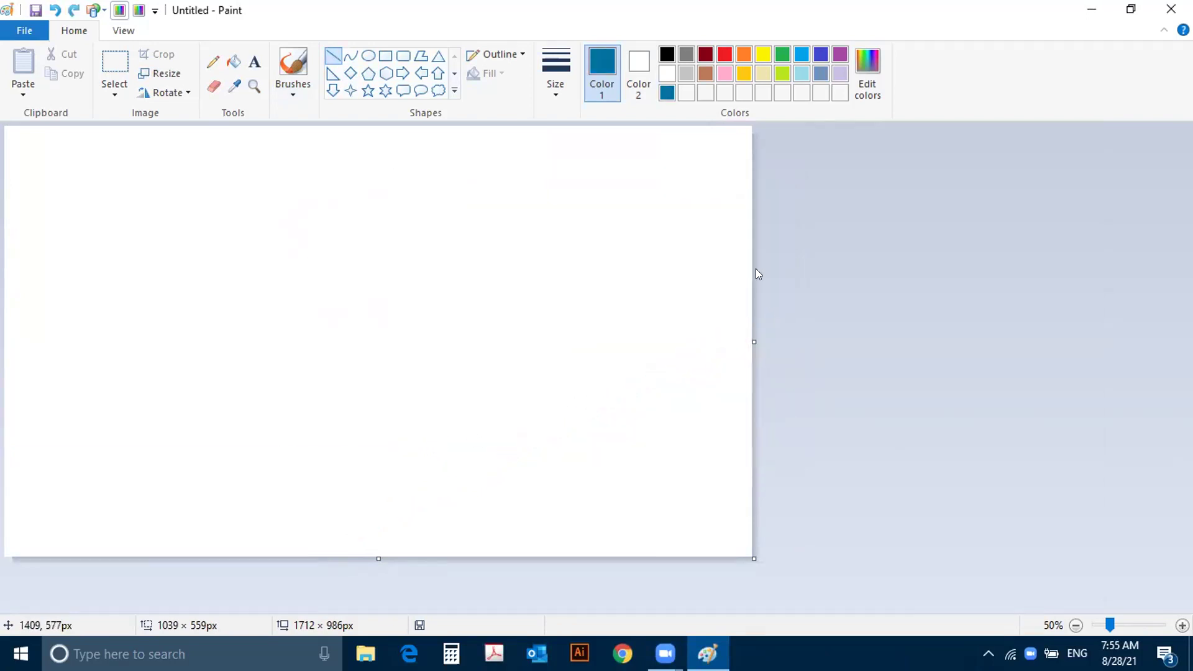
Step: Draw a light blue diagonal line, about 993 × 593 px, from the canvas's lower edge across its lower-right corner to the right edge
{"action": "left_click", "coordinate": [802, 54]}
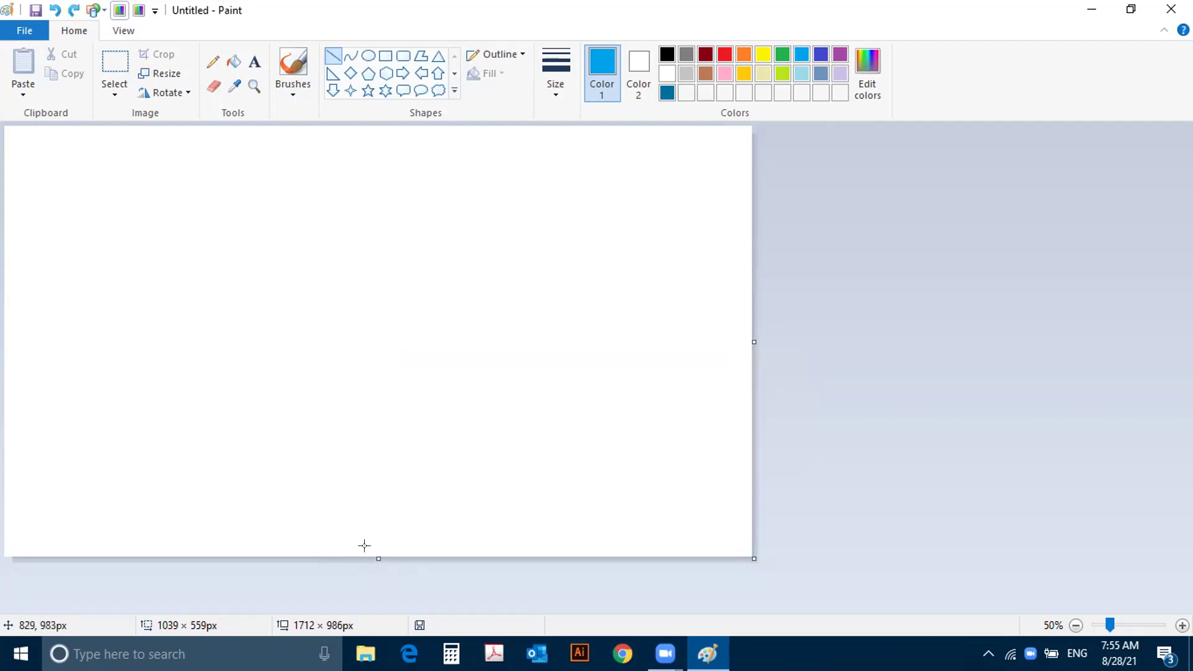
{"action": "left_click_drag", "start_coordinate": [357, 550], "coordinate": [789, 287]}
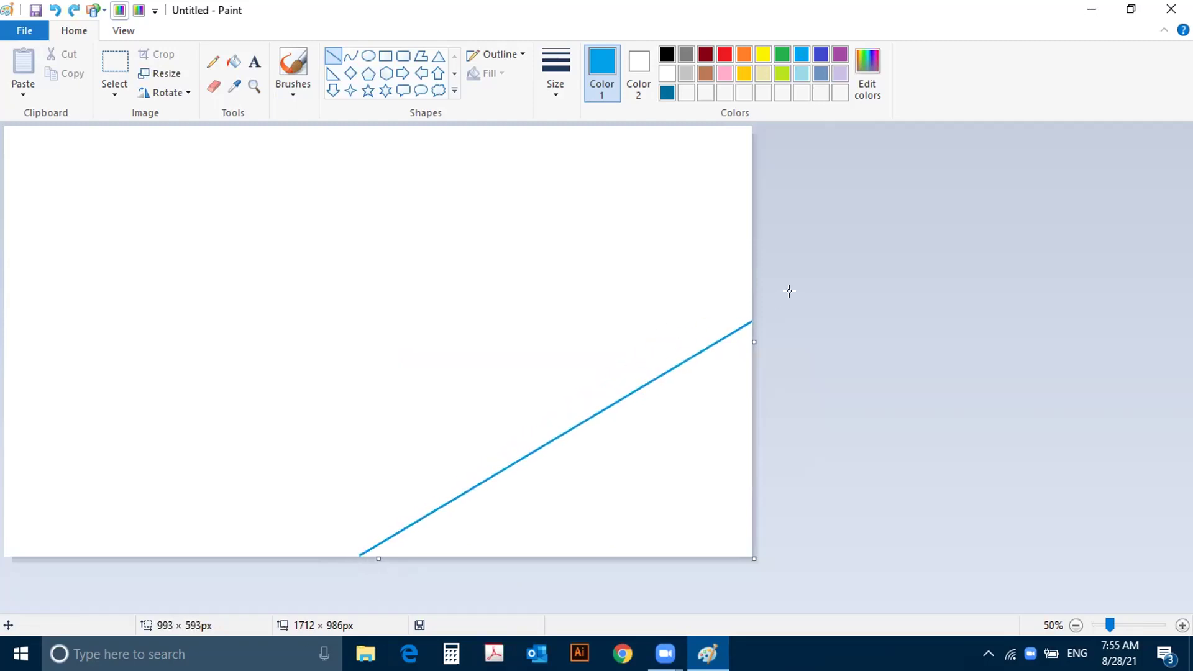
{"action": "left_click_drag", "start_coordinate": [693, 349], "coordinate": [684, 354]}
{"action": "left_click", "coordinate": [801, 411]}
Step: Draw a line in the custom darker blue above the light blue one, parallel to it and reaching the lower and right canvas edges
{"action": "left_click", "coordinate": [668, 93]}
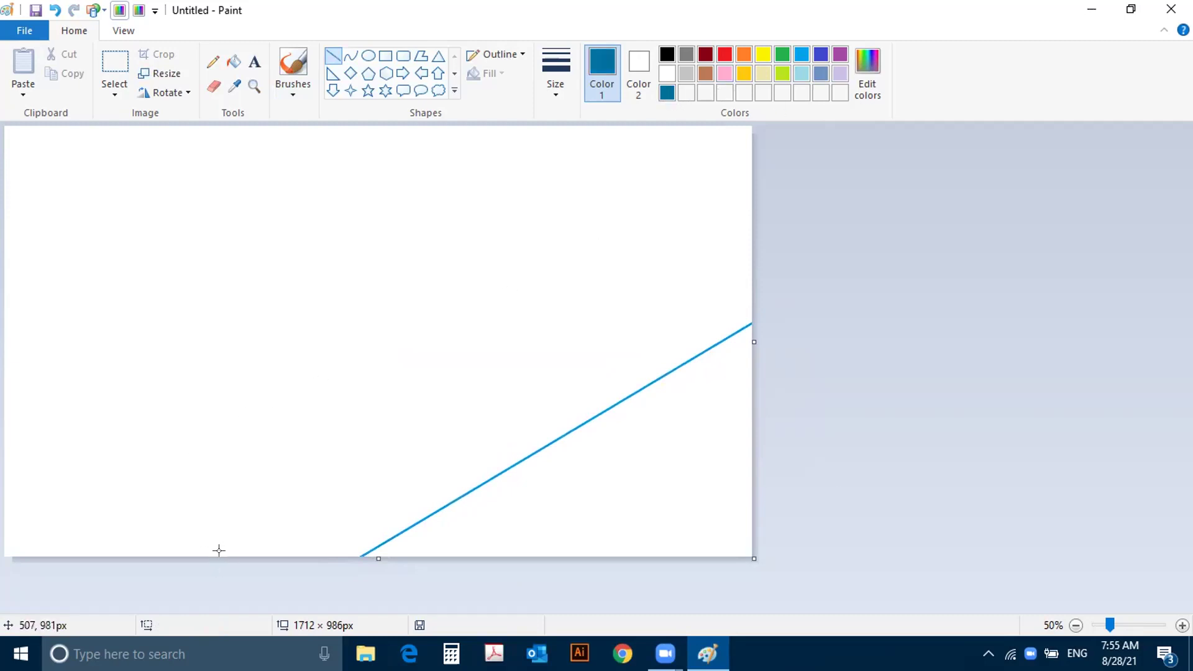
{"action": "mouse_move", "coordinate": [224, 554]}
{"action": "left_mouse_down"}
{"action": "mouse_move", "coordinate": [892, 207]}
{"action": "mouse_move", "coordinate": [849, 163]}
{"action": "left_mouse_up"}
{"action": "left_click_drag", "start_coordinate": [684, 259], "coordinate": [665, 272]}
{"action": "left_click", "coordinate": [910, 283]}
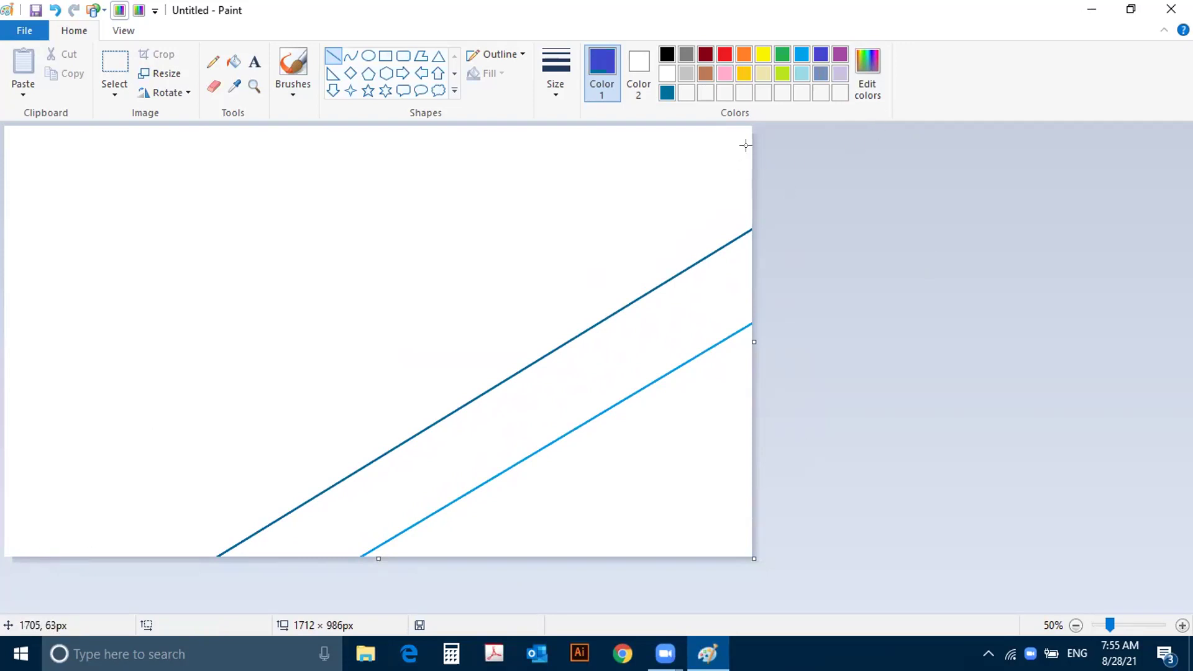
Step: Draw an indigo diagonal line, about 1719 × 1017 px, above the two blue lines and align it parallel with them
{"action": "left_click_drag", "start_coordinate": [745, 140], "coordinate": [3, 591]}
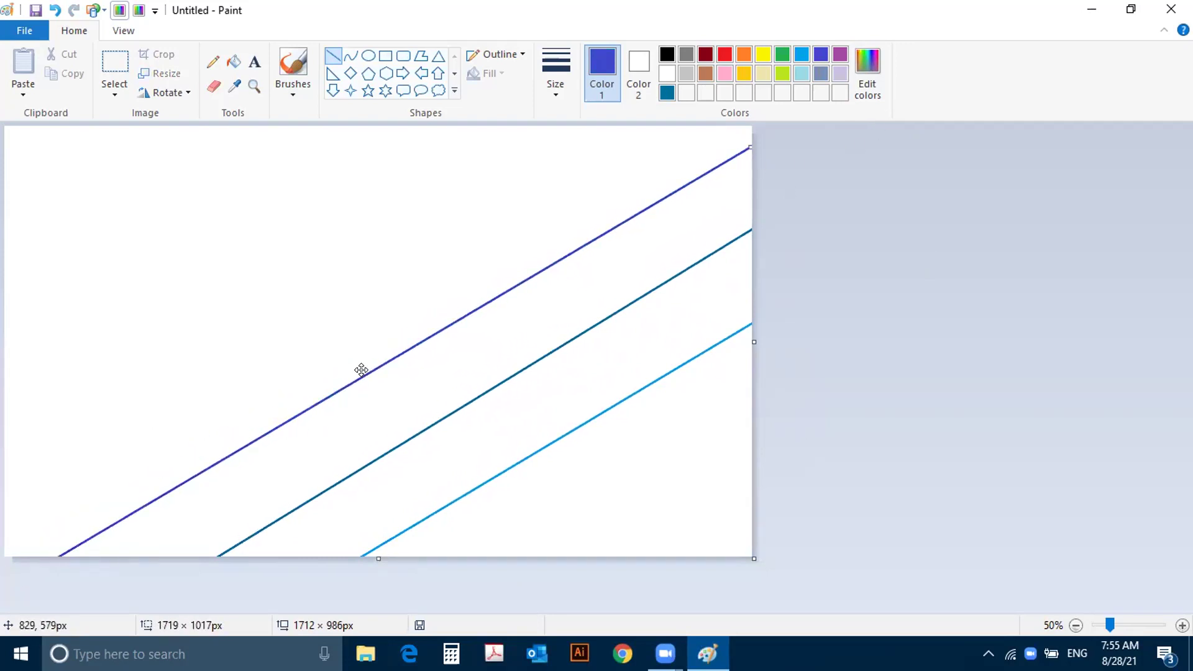
{"action": "left_click_drag", "start_coordinate": [371, 361], "coordinate": [364, 359]}
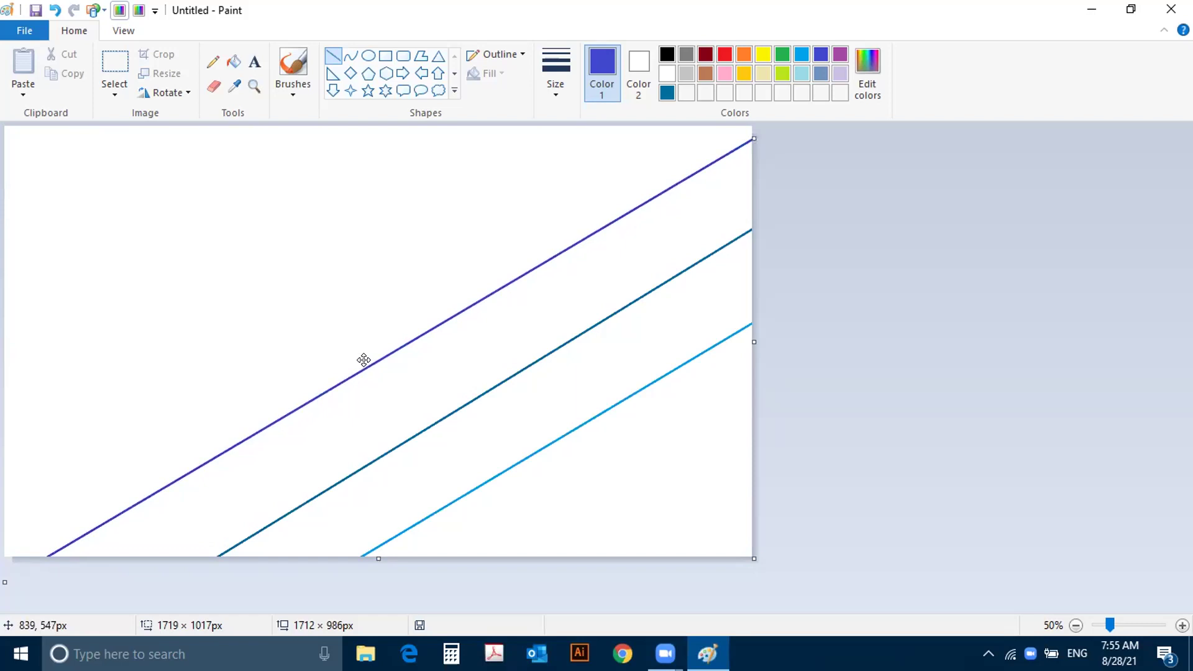
{"action": "left_click", "coordinate": [814, 289]}
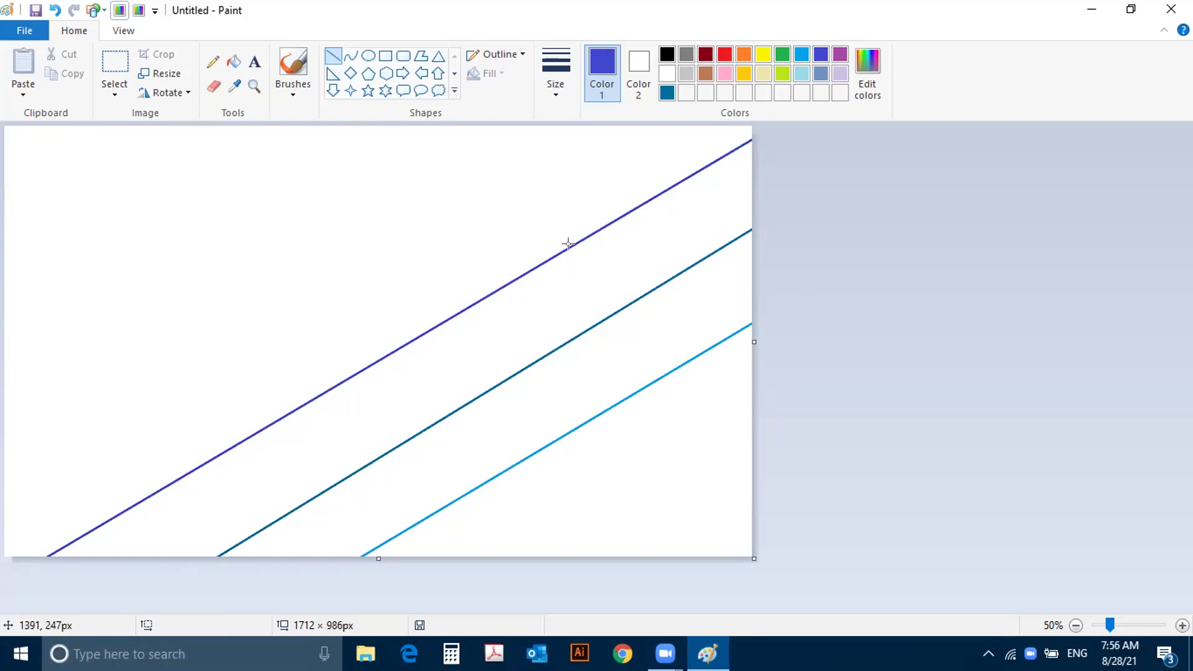
Step: Mix a darker indigo (RGB 38, 47, 145) and draw a parallel diagonal line of about 1461 × 853 px from the upper to the left canvas edge
{"action": "left_click", "coordinate": [867, 74]}
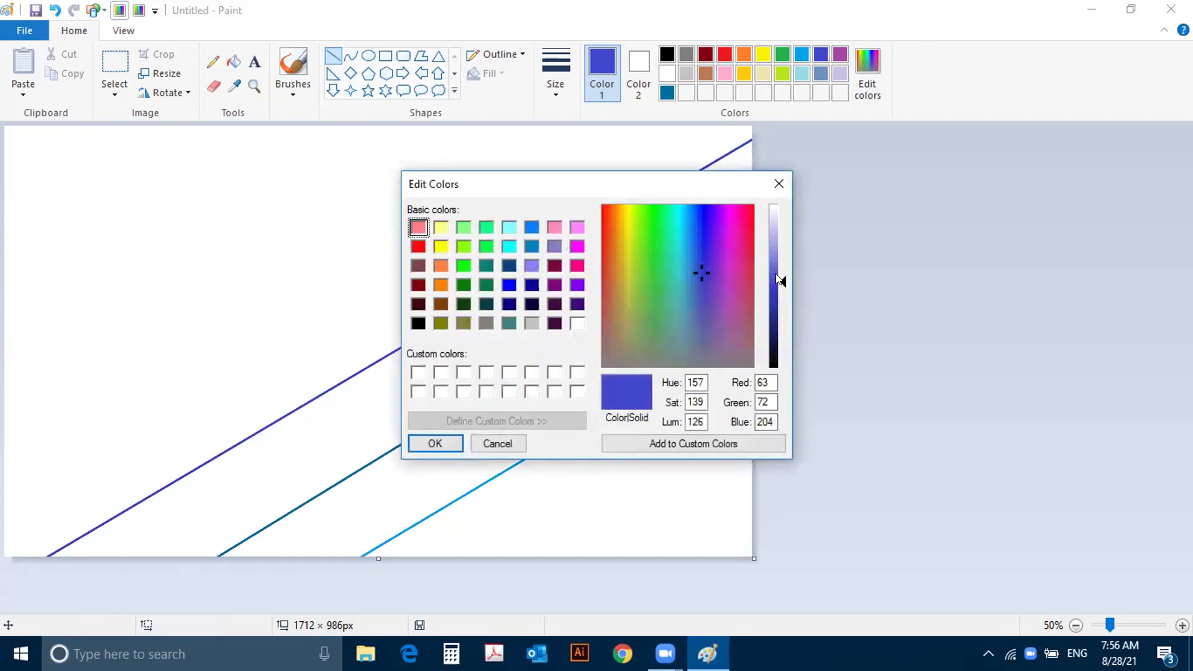
{"action": "left_click_drag", "start_coordinate": [778, 286], "coordinate": [780, 312]}
{"action": "left_click", "coordinate": [424, 444]}
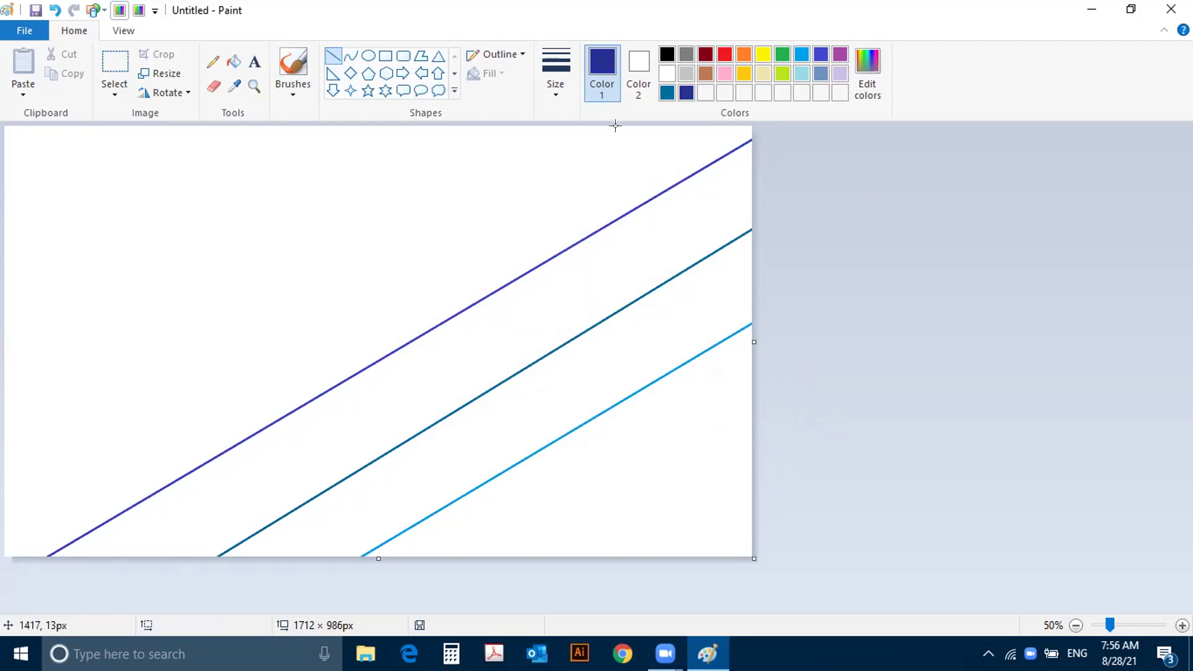
{"action": "left_click_drag", "start_coordinate": [615, 122], "coordinate": [6, 495]}
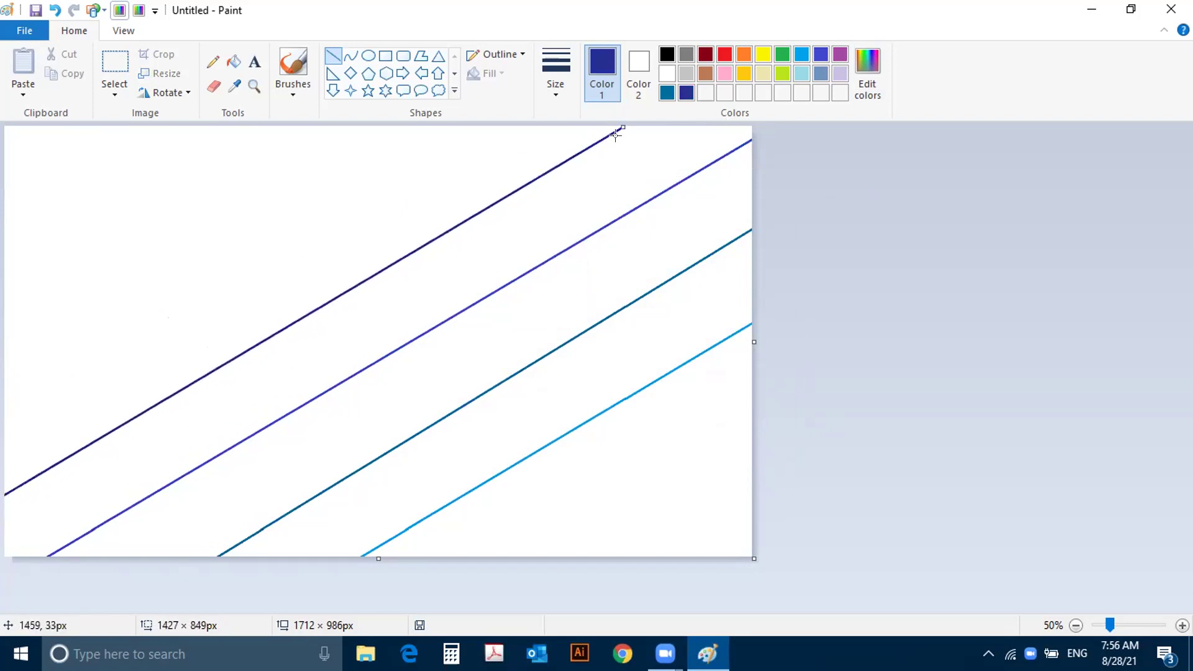
{"action": "mouse_move", "coordinate": [577, 153]}
{"action": "left_mouse_down"}
{"action": "mouse_move", "coordinate": [596, 138]}
{"action": "mouse_move", "coordinate": [588, 132]}
{"action": "left_mouse_up"}
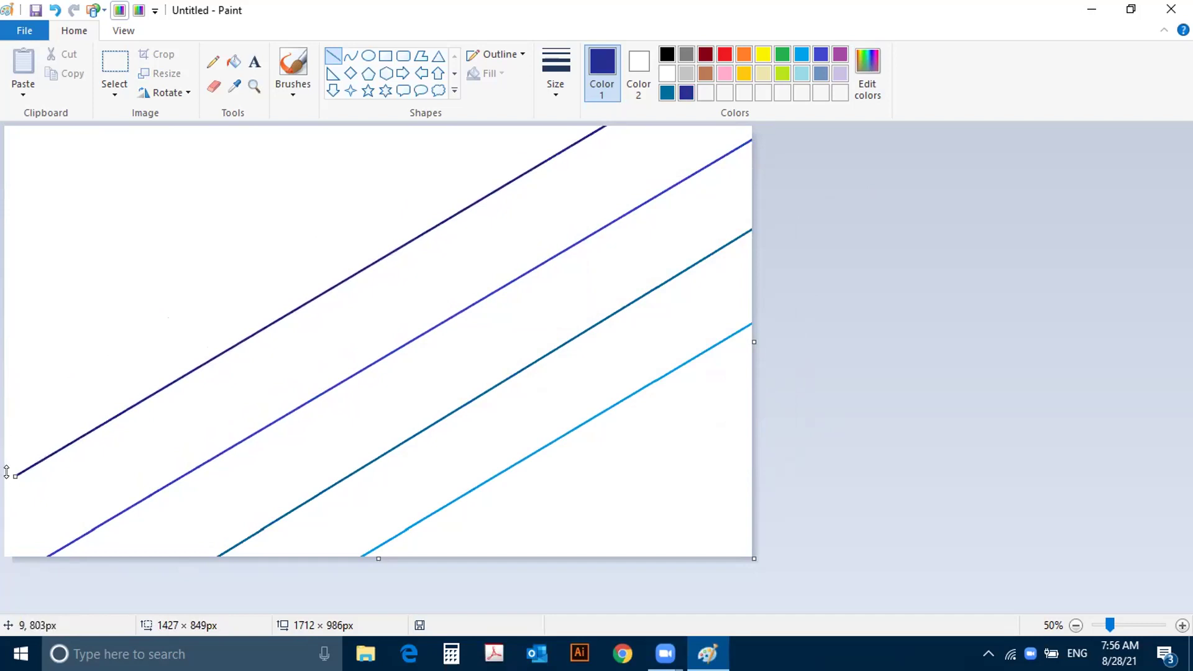
{"action": "left_click_drag", "start_coordinate": [15, 477], "coordinate": [2, 474]}
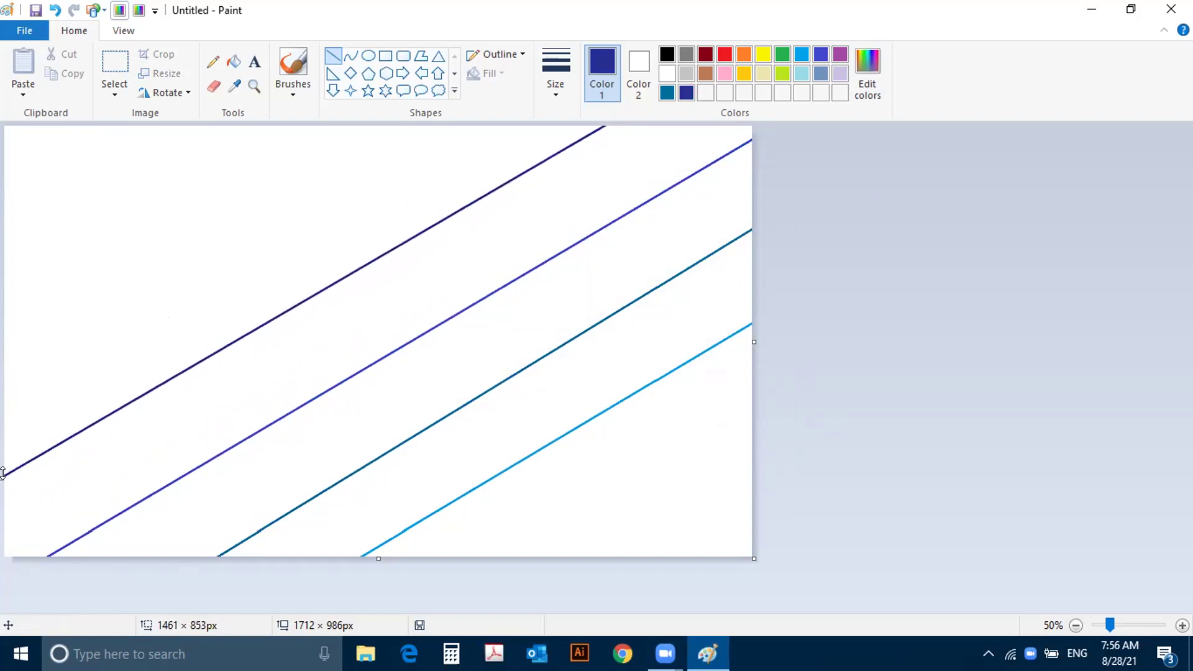
{"action": "left_click", "coordinate": [1006, 444]}
Step: Mix a near-black navy from the dark indigo and draw a diagonal line of about 911 × 571 px across the canvas's upper-left corner
{"action": "left_click", "coordinate": [867, 72]}
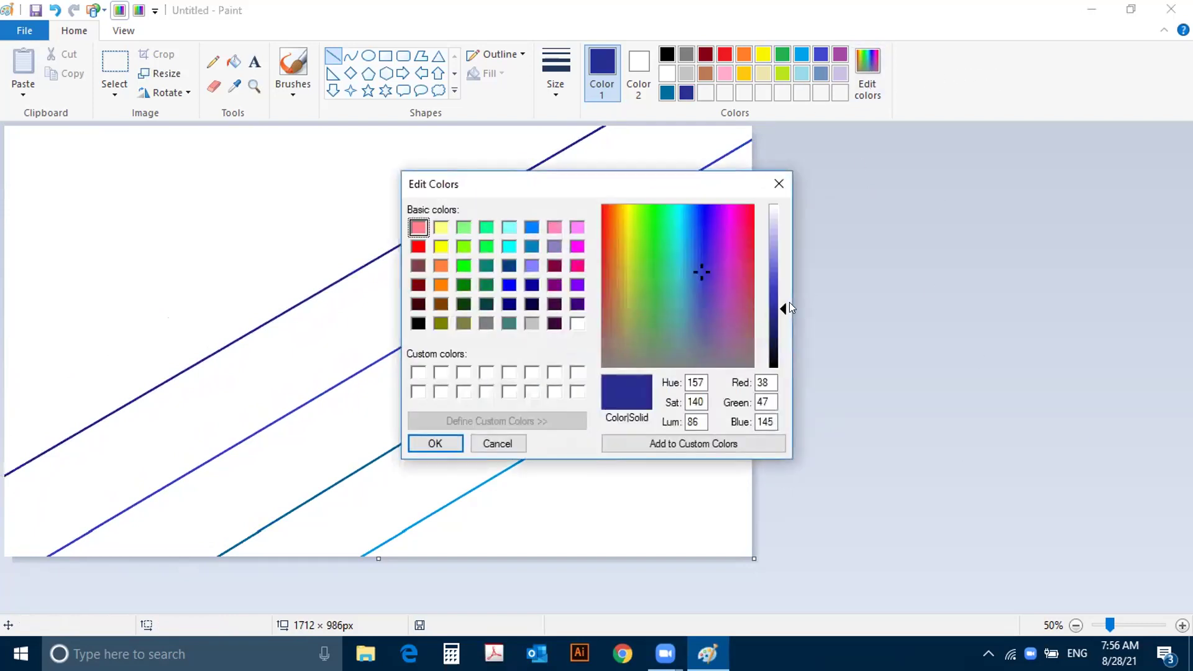
{"action": "left_click_drag", "start_coordinate": [780, 310], "coordinate": [777, 348]}
{"action": "left_click", "coordinate": [436, 443]}
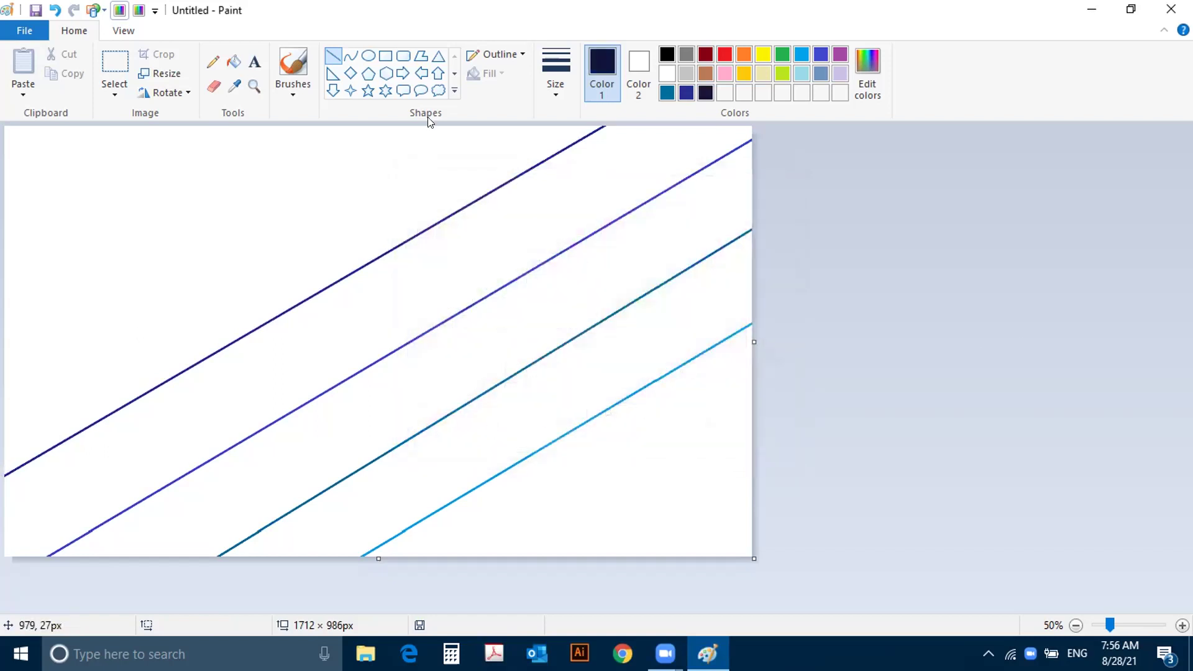
{"action": "mouse_move", "coordinate": [385, 122]}
{"action": "left_mouse_down"}
{"action": "mouse_move", "coordinate": [13, 274]}
{"action": "mouse_move", "coordinate": [6, 343]}
{"action": "left_mouse_up"}
{"action": "left_click_drag", "start_coordinate": [189, 234], "coordinate": [193, 223]}
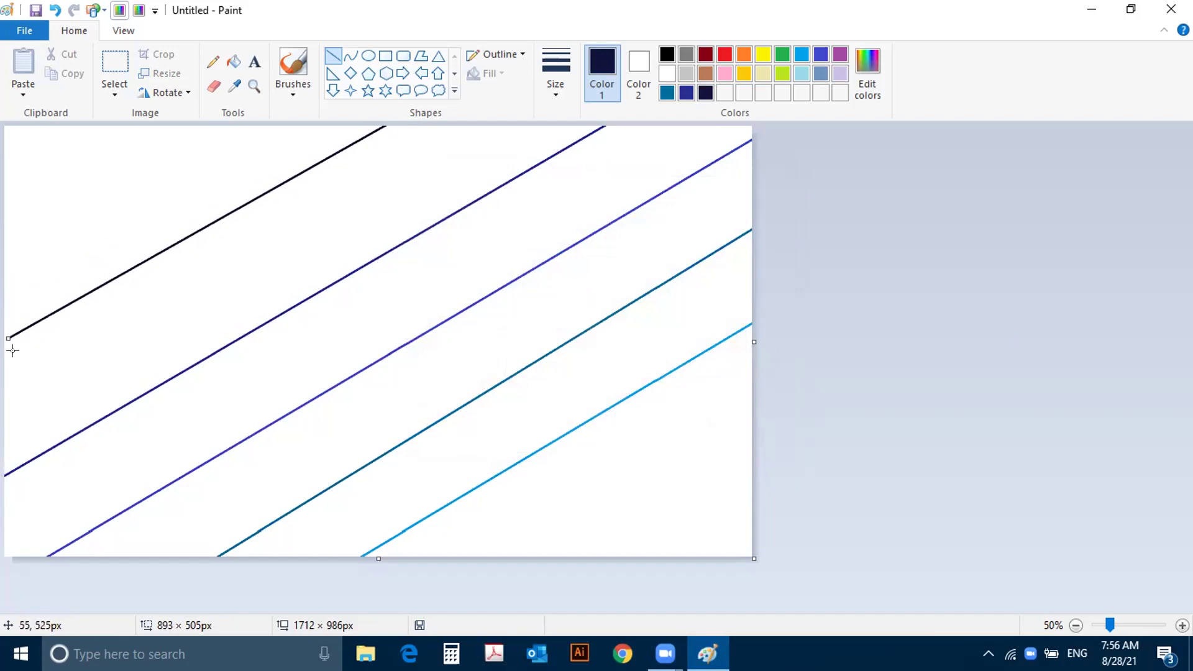
{"action": "left_click_drag", "start_coordinate": [5, 332], "coordinate": [3, 366]}
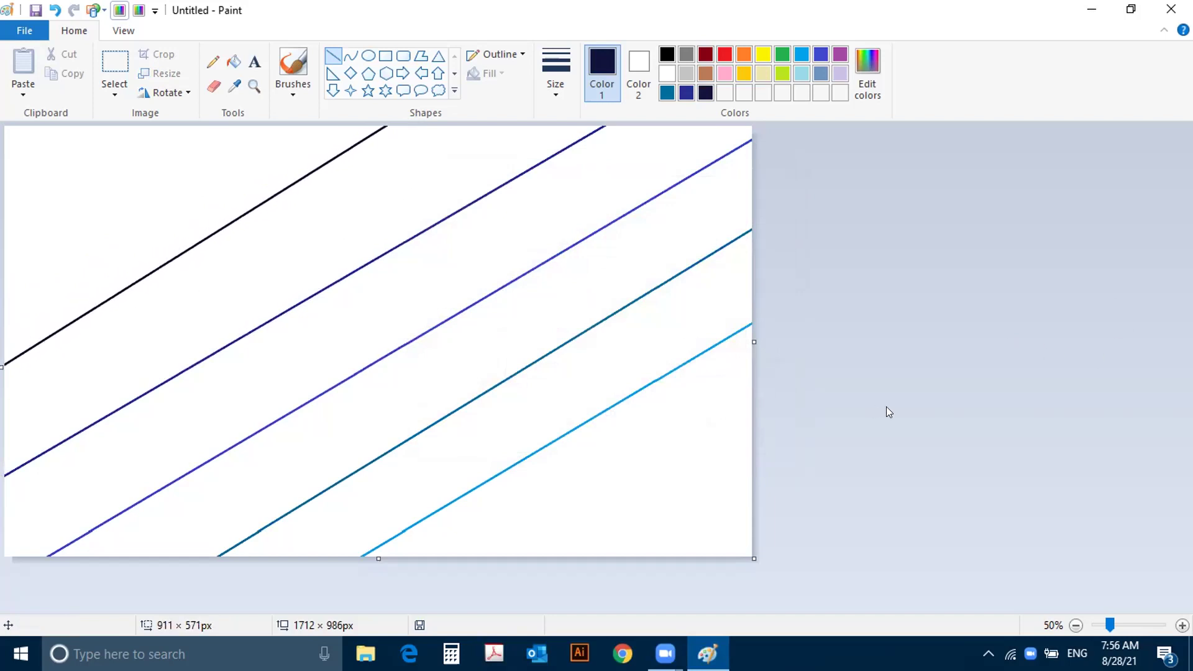
Step: Fill the canvas's lower-right corner area with light blue and the band directly above it with the custom darker blue
{"action": "left_click", "coordinate": [941, 352]}
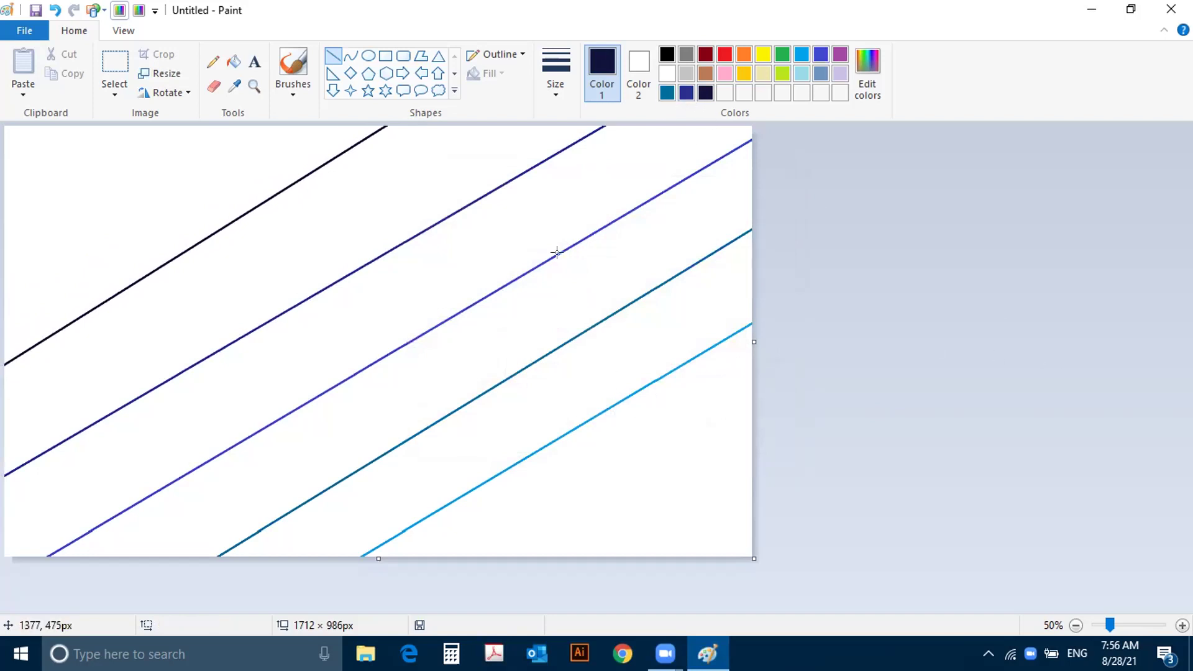
{"action": "left_click", "coordinate": [232, 68]}
{"action": "left_click", "coordinate": [802, 54]}
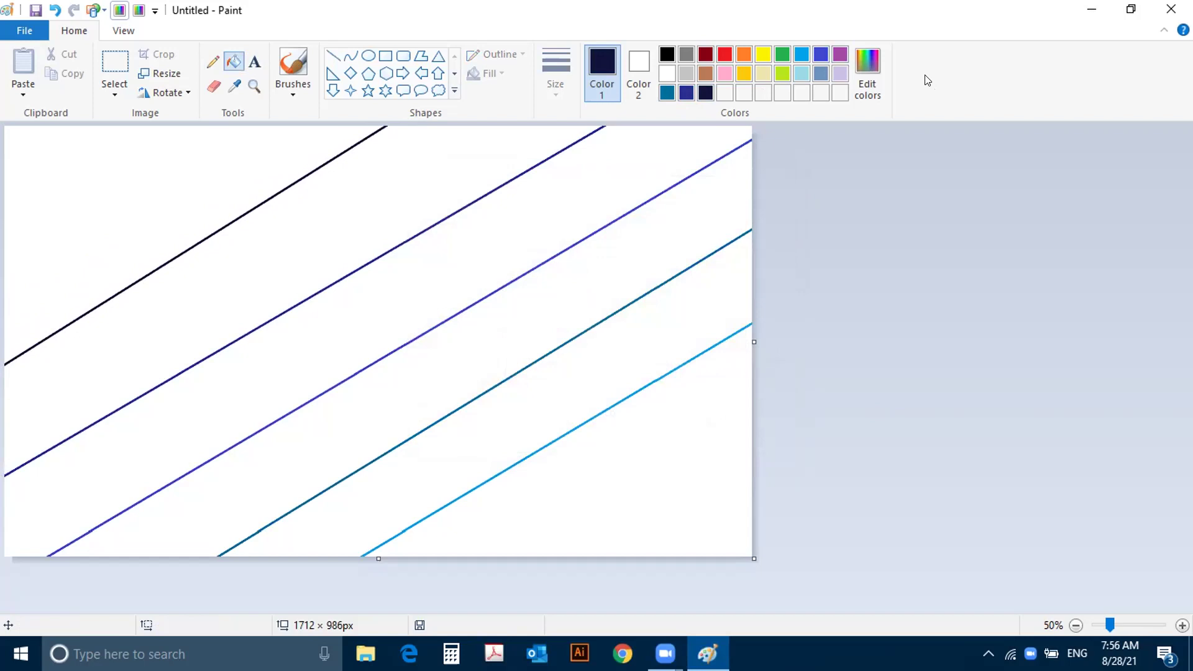
{"action": "left_click", "coordinate": [637, 440]}
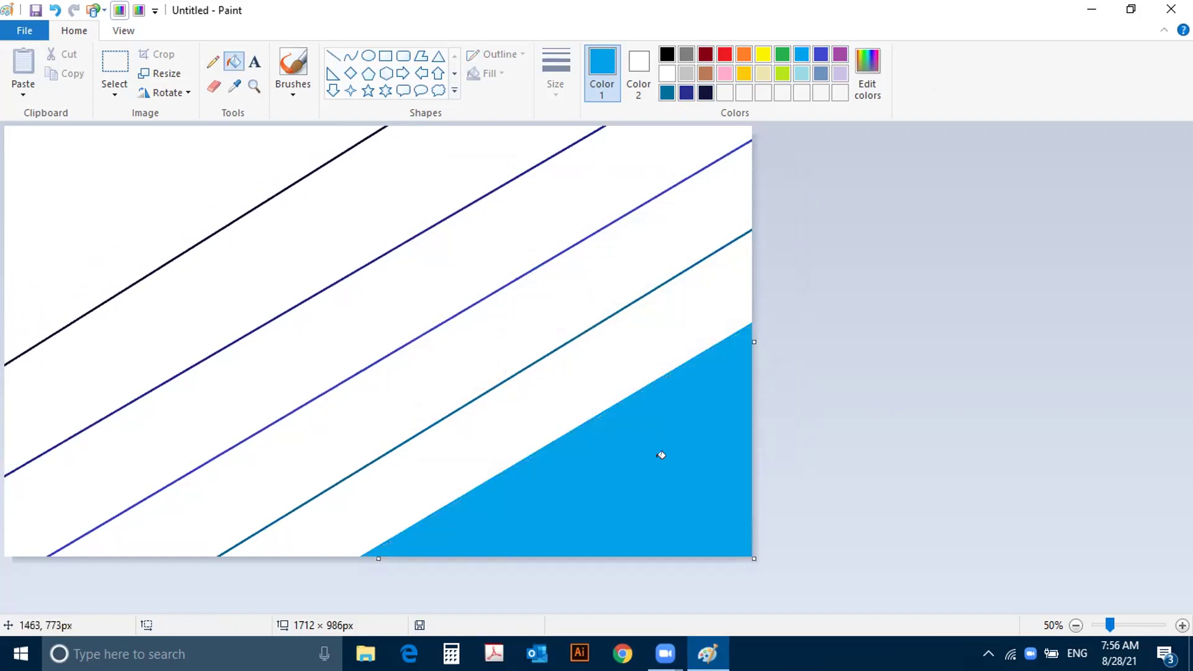
{"action": "left_click", "coordinate": [667, 93]}
{"action": "left_click", "coordinate": [665, 322]}
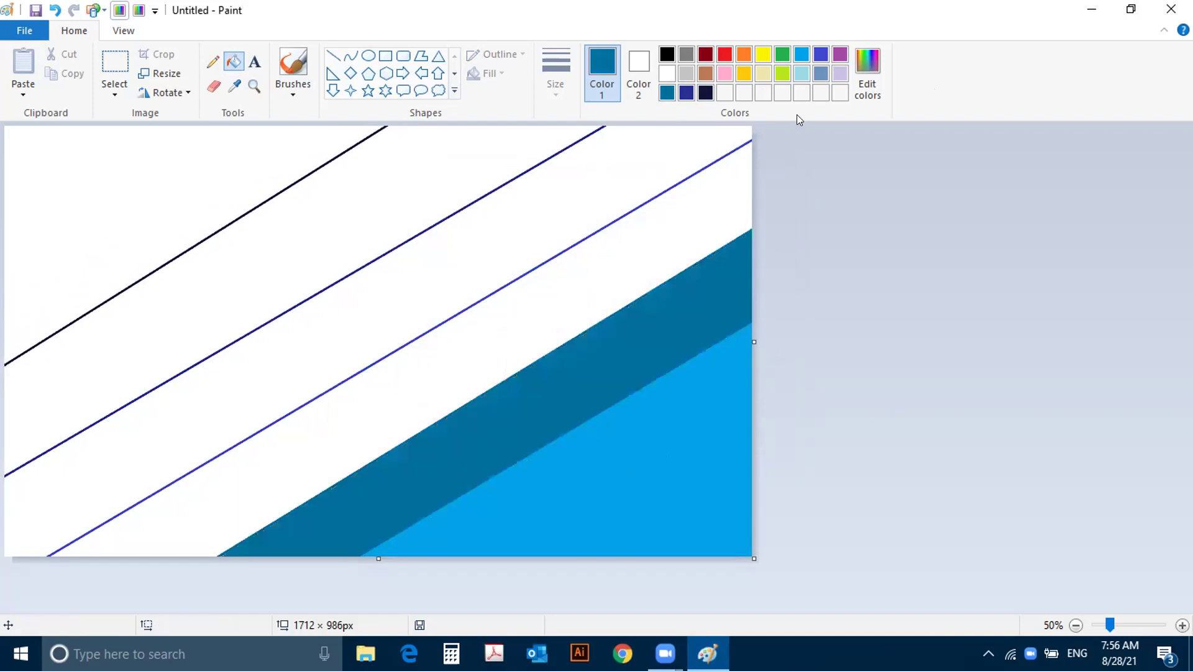
{"action": "left_click", "coordinate": [688, 93]}
{"action": "left_click", "coordinate": [609, 265]}
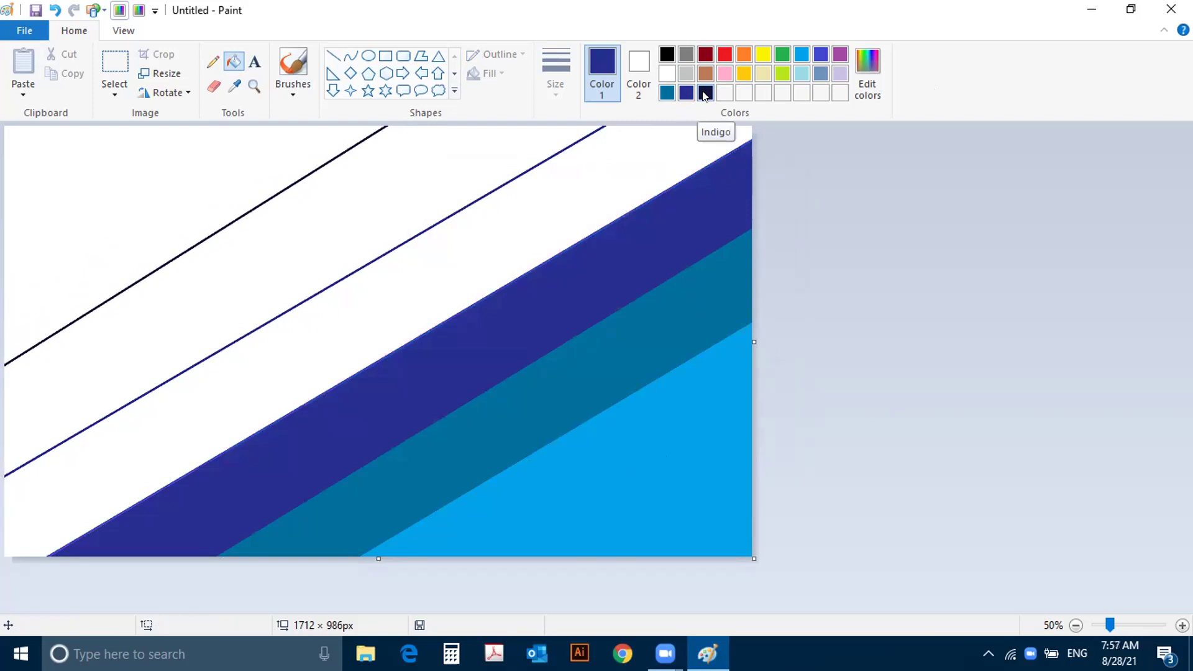
{"action": "left_click", "coordinate": [705, 93]}
{"action": "left_click", "coordinate": [445, 236]}
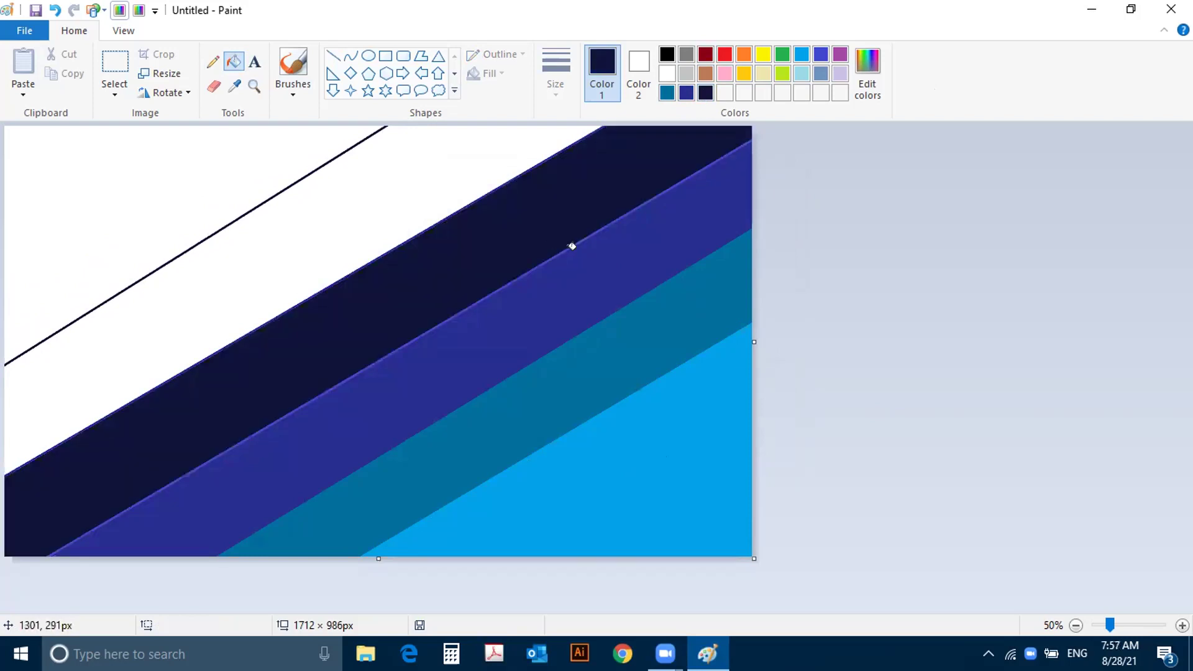
{"action": "key", "text": "ctrl+z"}
{"action": "key", "text": "ctrl+z"}
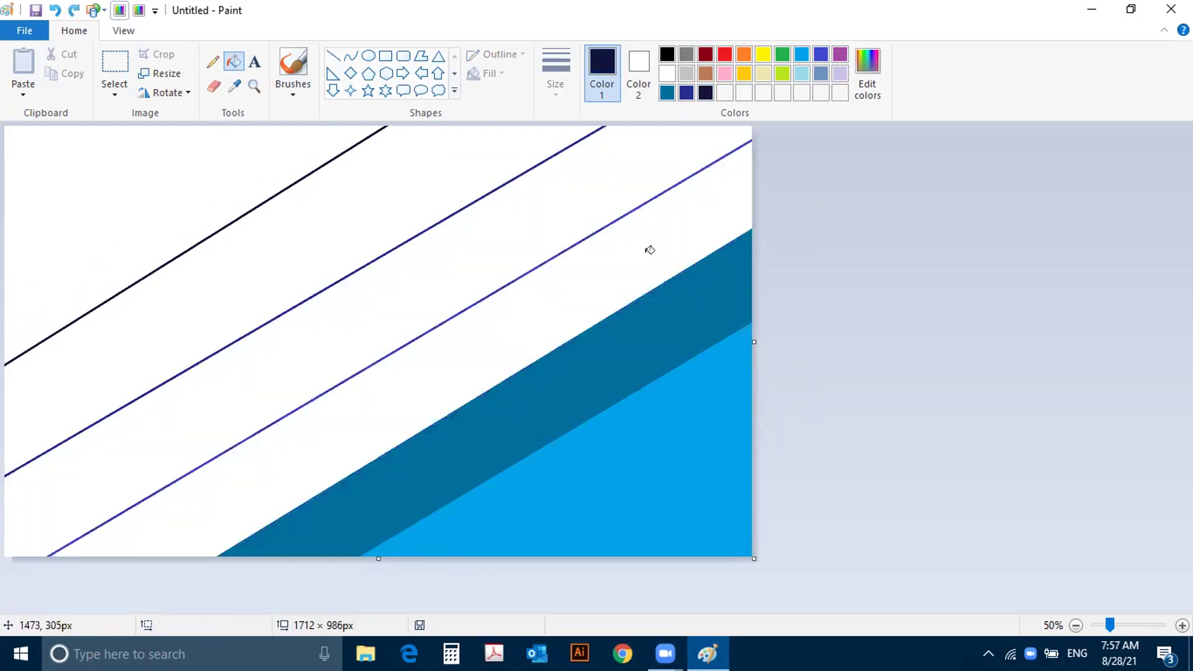
Step: Fill the band above the darker blue one with indigo and the following band with the custom dark indigo
{"action": "left_click", "coordinate": [821, 55]}
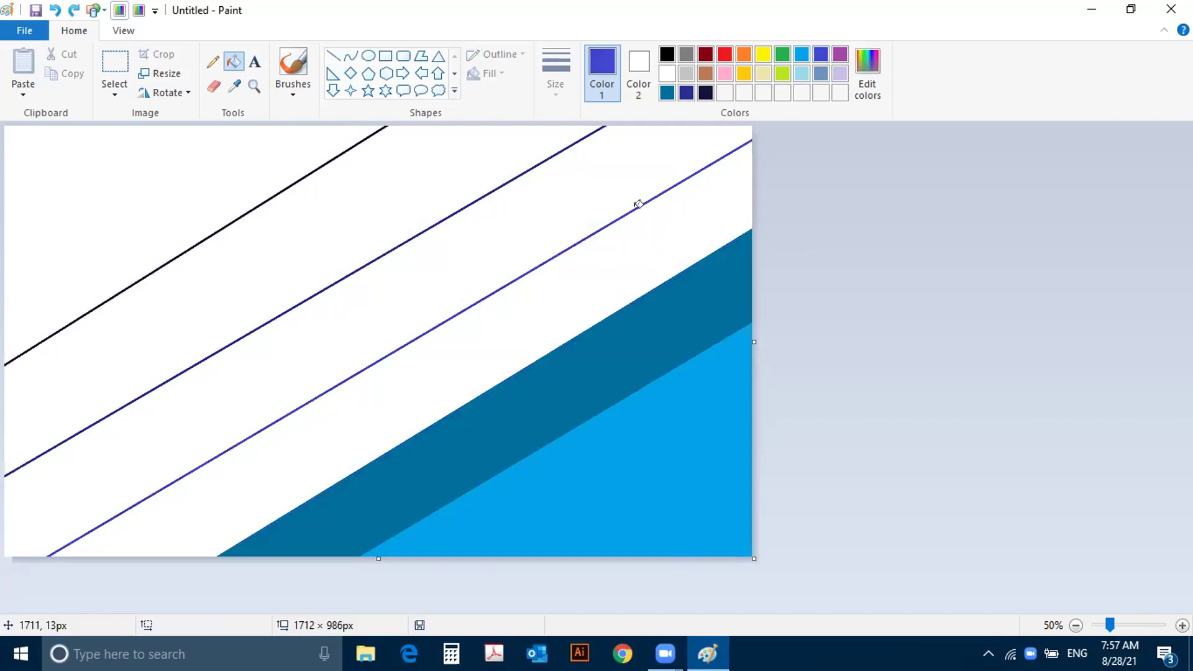
{"action": "left_click", "coordinate": [465, 341]}
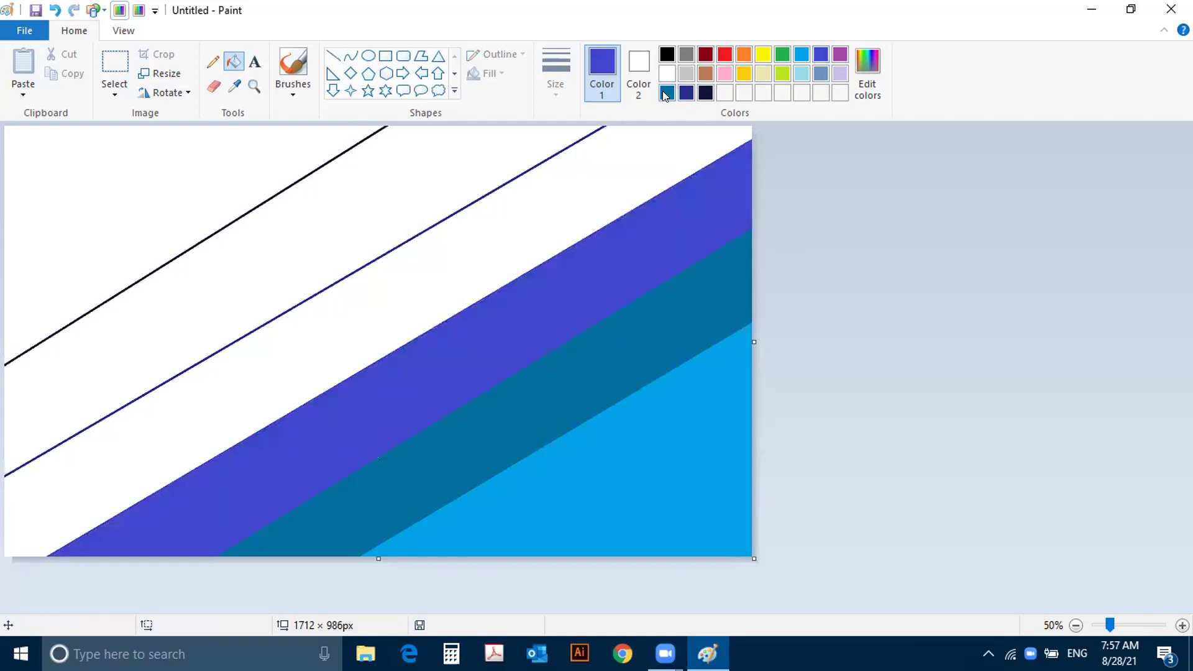
{"action": "left_click", "coordinate": [686, 92]}
{"action": "left_click", "coordinate": [525, 214]}
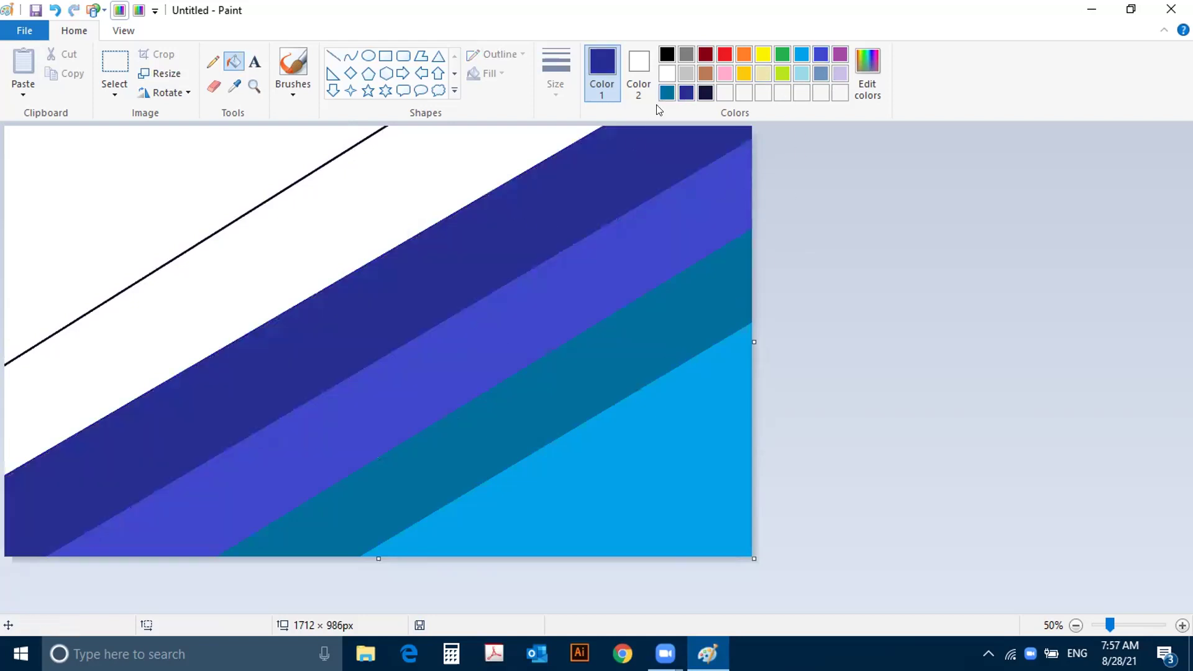
Step: Fill the band above the dark indigo one with the near-black navy and the upper-left corner area with black
{"action": "left_click", "coordinate": [705, 92]}
{"action": "left_click", "coordinate": [290, 214]}
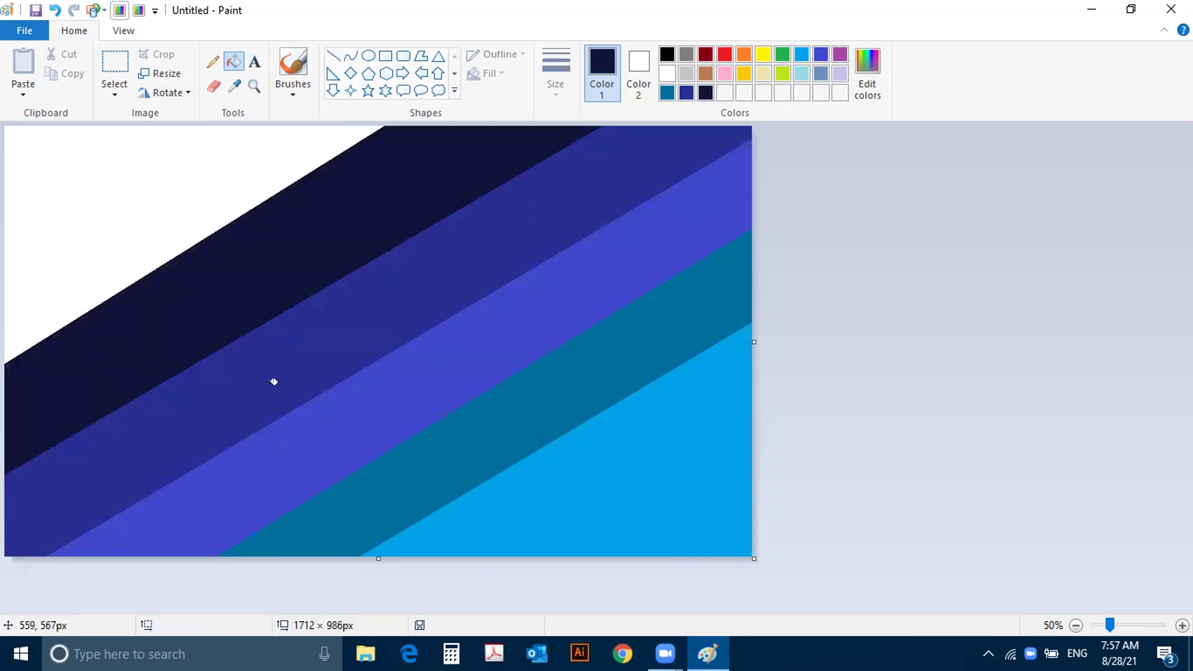
{"action": "left_click", "coordinate": [667, 54]}
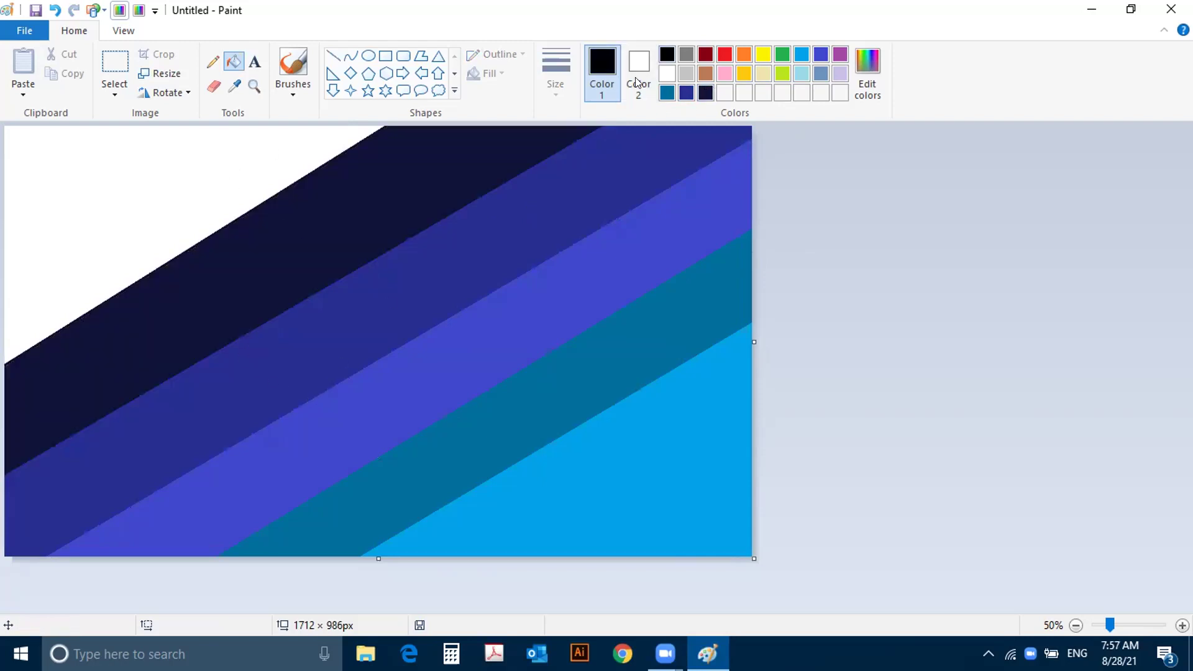
{"action": "left_click", "coordinate": [74, 173]}
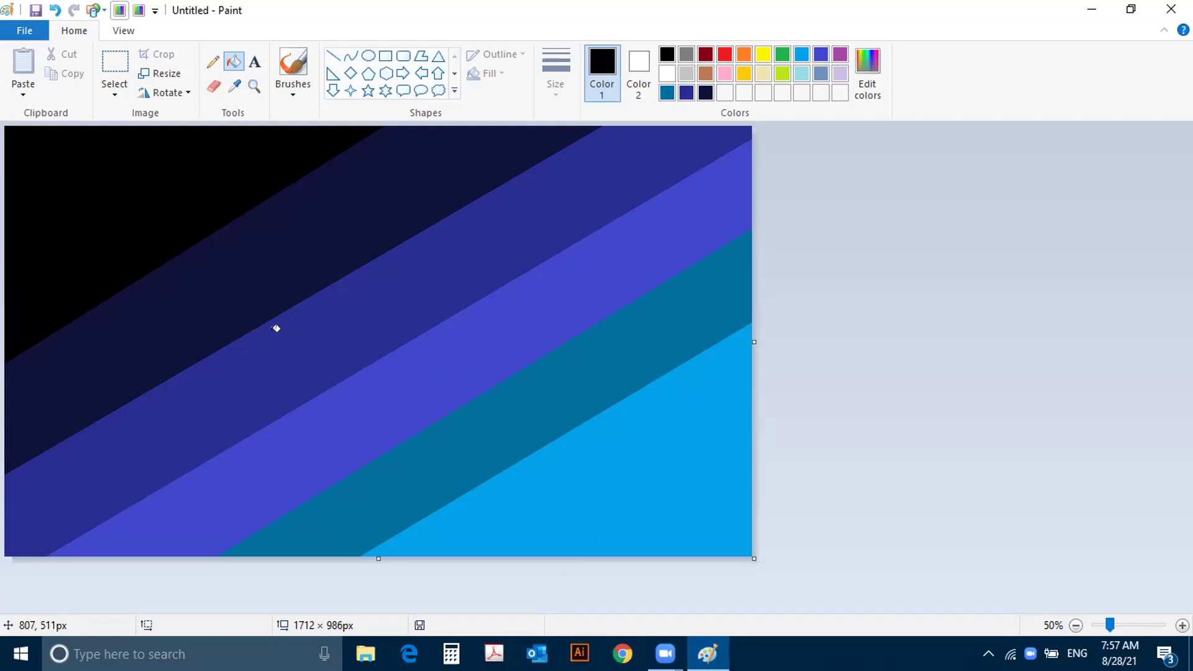
Step: Squeeze the banded drawing to 1% of its width without maintaining the aspect ratio
{"action": "left_click", "coordinate": [160, 75]}
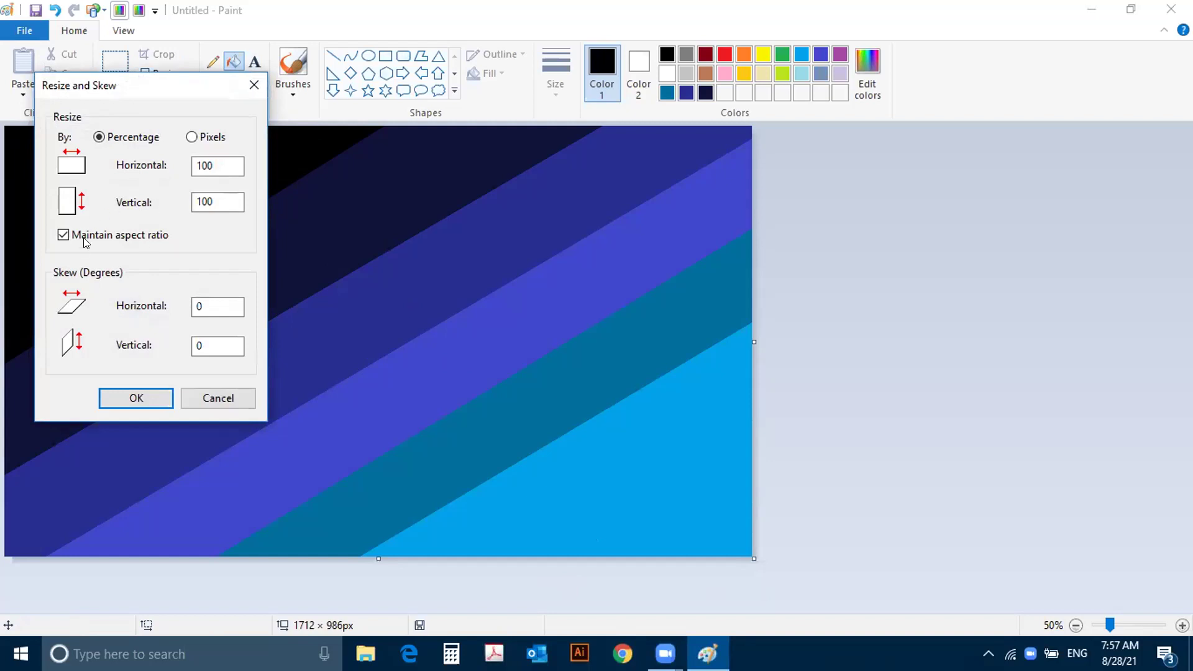
{"action": "left_click", "coordinate": [62, 235]}
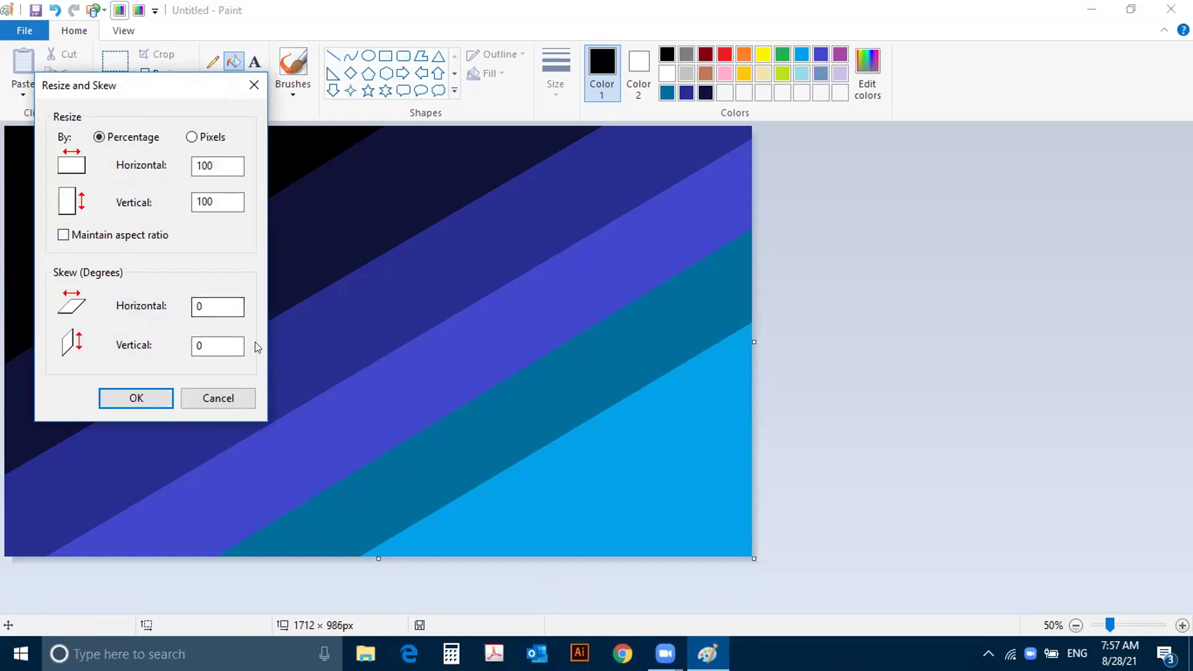
{"action": "double_click", "coordinate": [221, 166]}
{"action": "type", "text": "1"}
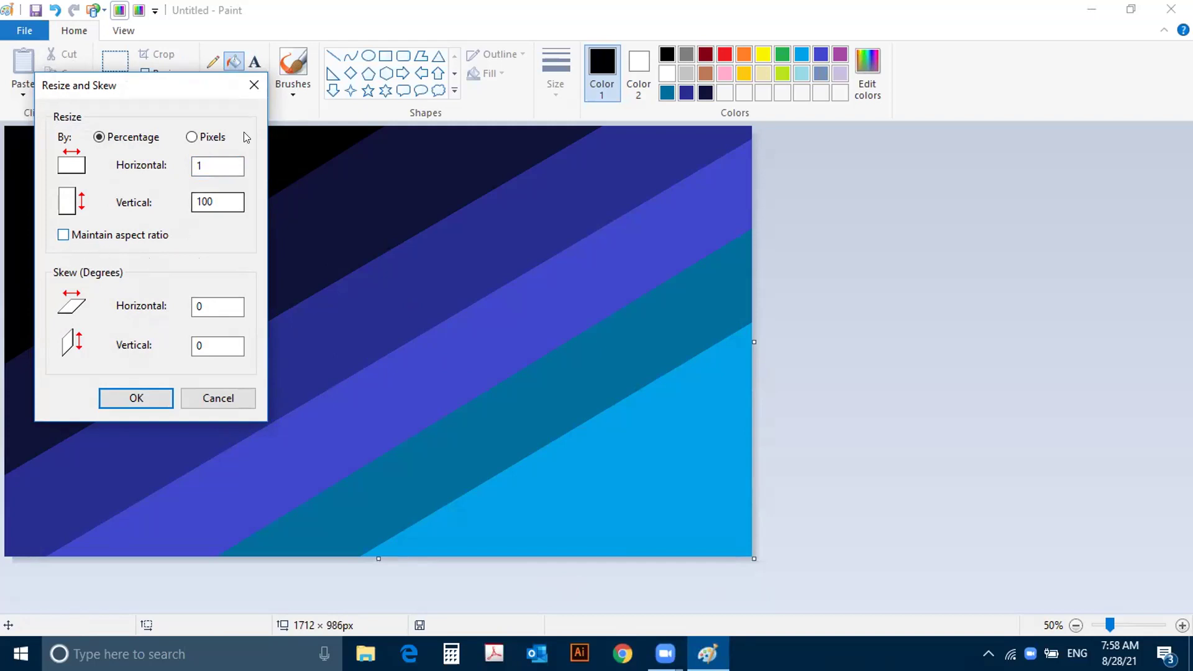
{"action": "left_click_drag", "start_coordinate": [214, 165], "coordinate": [112, 162]}
{"action": "type", "text": "1"}
{"action": "left_click", "coordinate": [136, 398]}
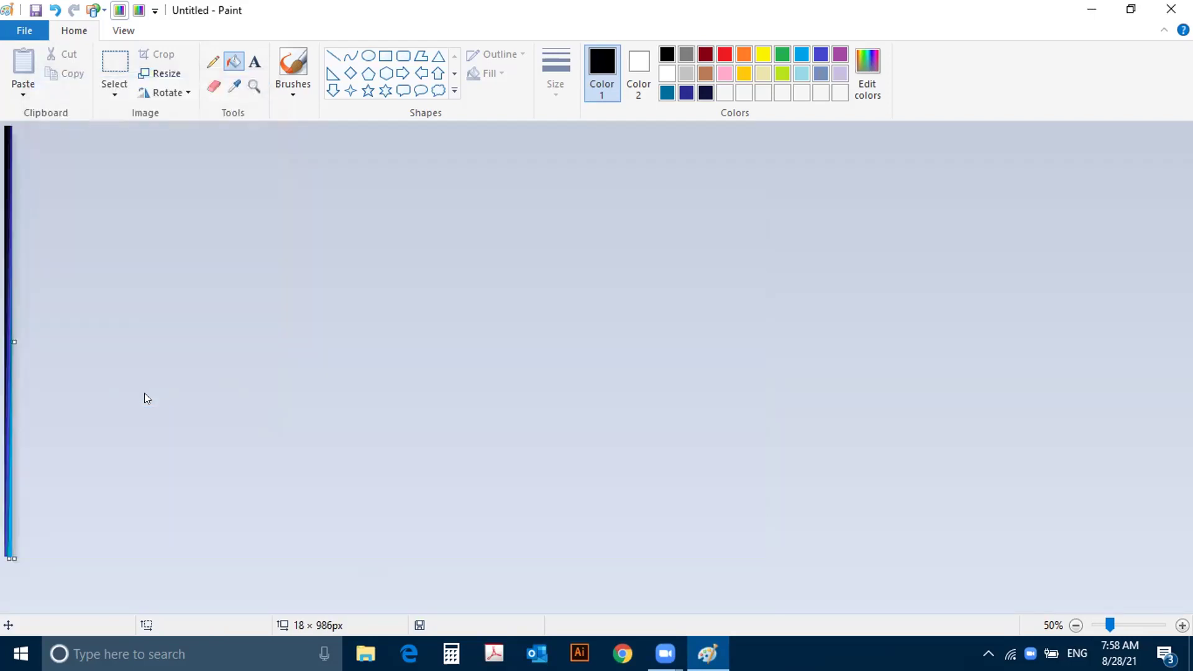
Step: Squeeze the remaining narrow strip horizontally to 1% once more, down to a width of 1 px
{"action": "left_click", "coordinate": [162, 74]}
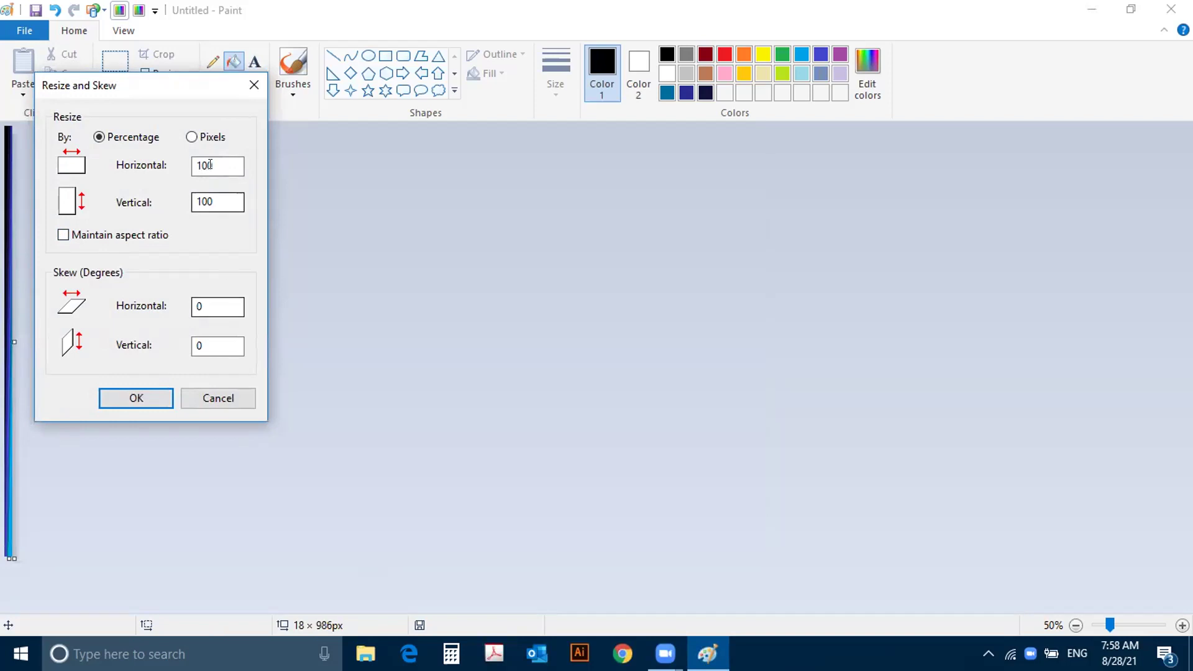
{"action": "double_click", "coordinate": [218, 162]}
{"action": "type", "text": "1"}
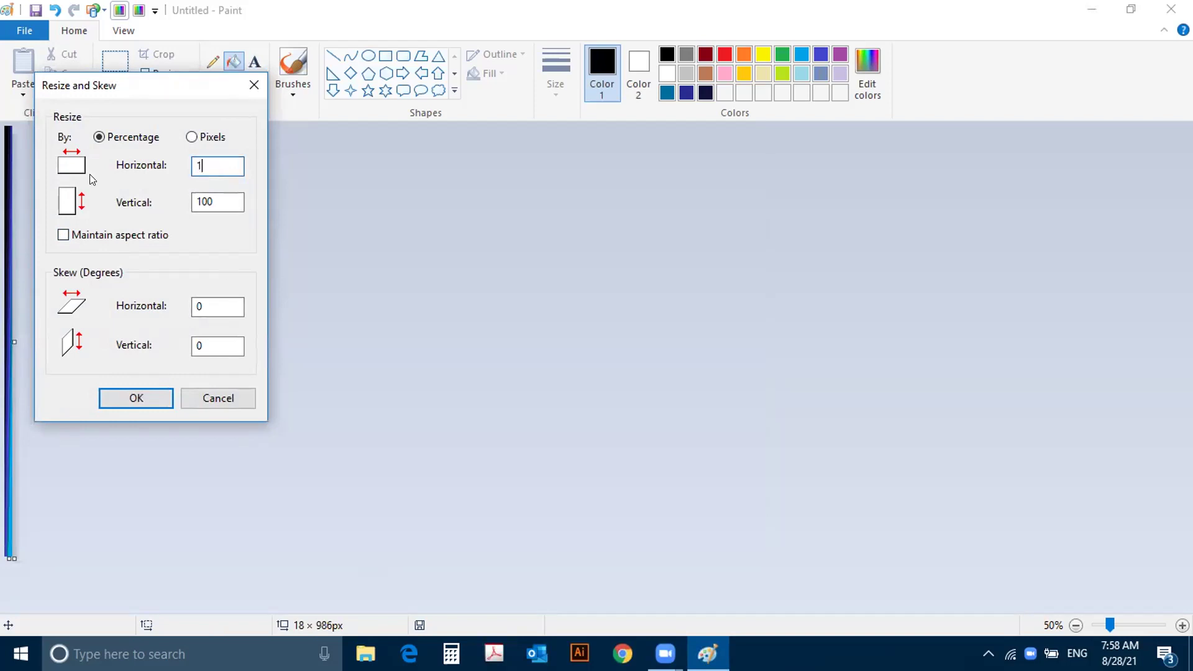
{"action": "left_click", "coordinate": [117, 396]}
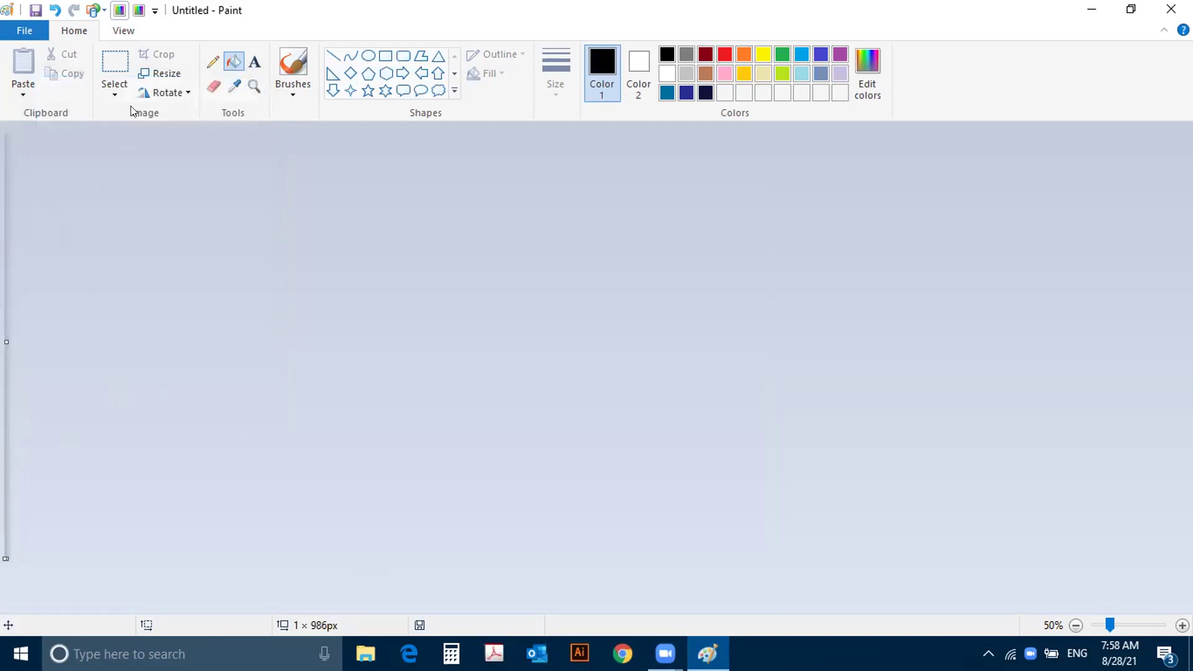
Step: Stretch the 1 px wide strip horizontally to 500%, leaving Maintain aspect ratio off
{"action": "left_click", "coordinate": [156, 79]}
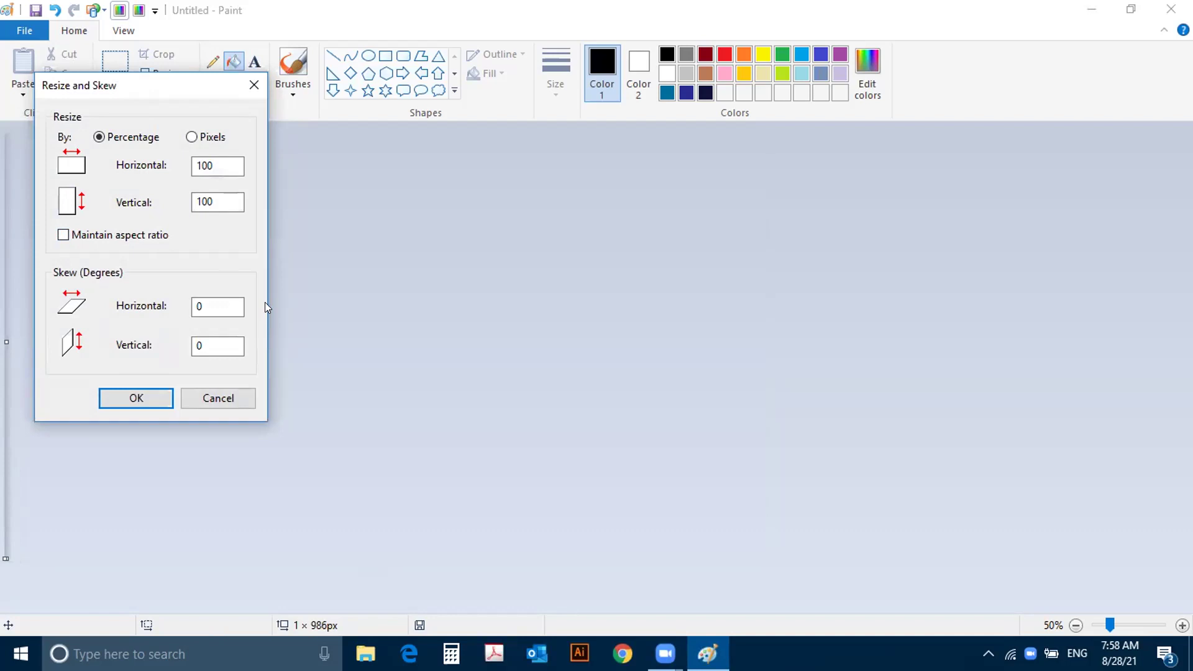
{"action": "double_click", "coordinate": [207, 163]}
{"action": "type", "text": "500"}
{"action": "left_click", "coordinate": [114, 395]}
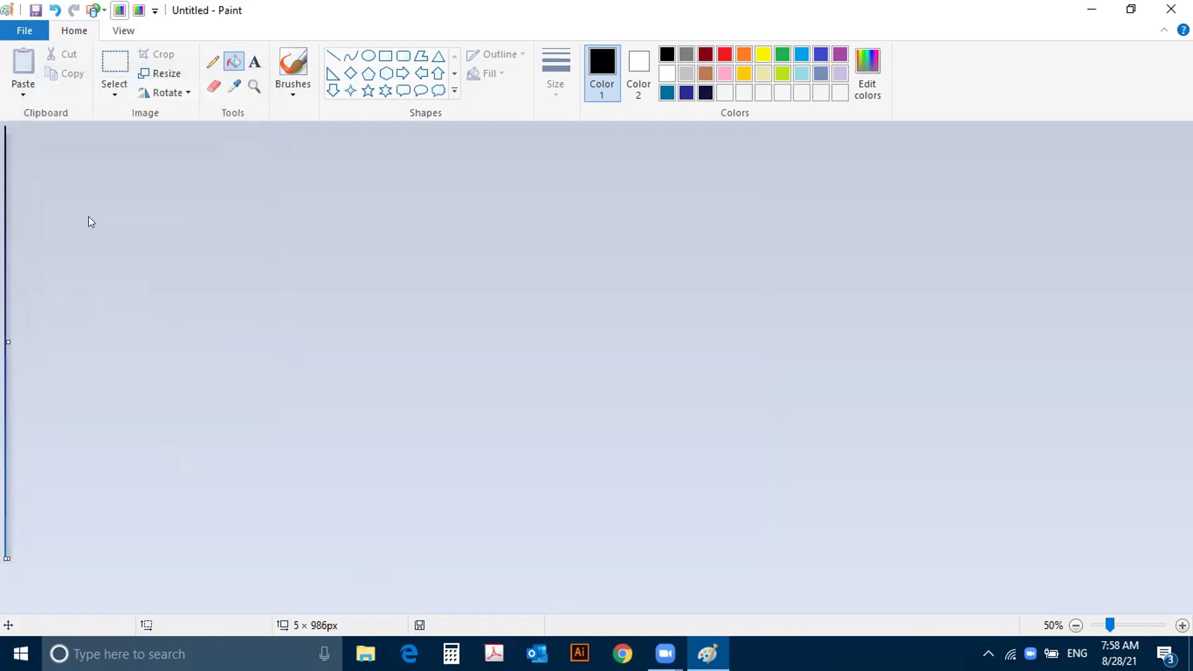
Step: Turn off Maintain aspect ratio and stretch the 5 px wide strip horizontally to 500%
{"action": "left_click", "coordinate": [184, 78]}
{"action": "left_click", "coordinate": [87, 236]}
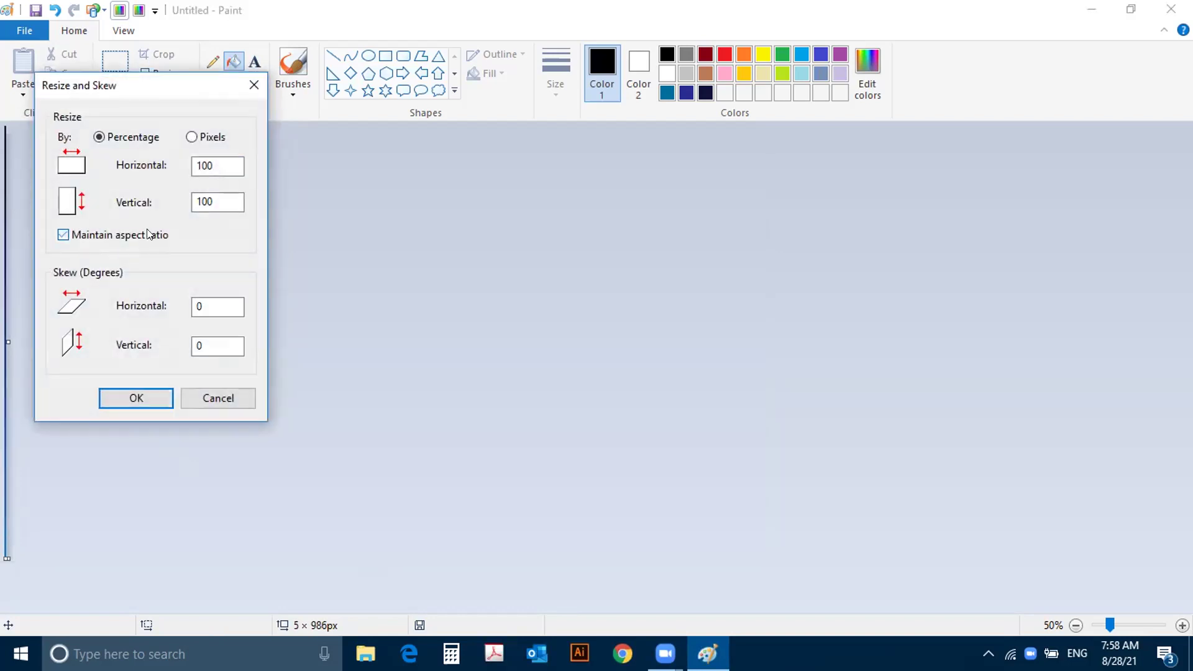
{"action": "double_click", "coordinate": [233, 161]}
{"action": "type", "text": "500"}
{"action": "left_click", "coordinate": [127, 397]}
Step: Stretch the 25 px wide strip horizontally to 500% with Maintain aspect ratio turned off
{"action": "left_click", "coordinate": [138, 76]}
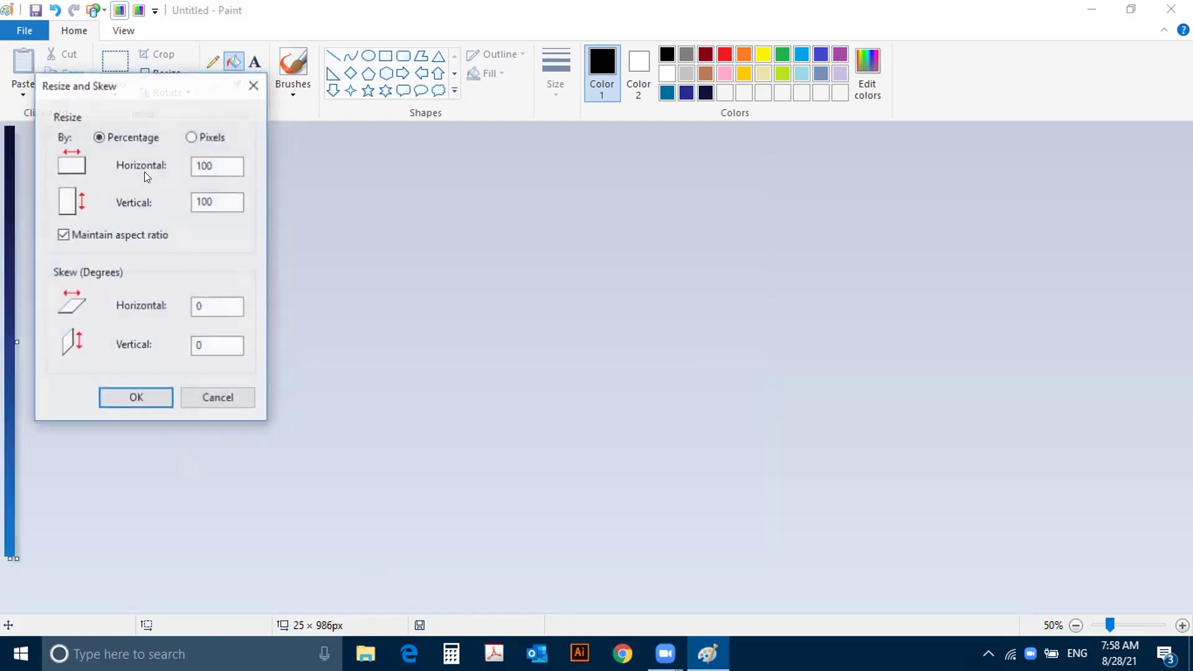
{"action": "left_click", "coordinate": [65, 236]}
{"action": "double_click", "coordinate": [219, 163]}
{"action": "type", "text": "500"}
{"action": "key", "text": "Return"}
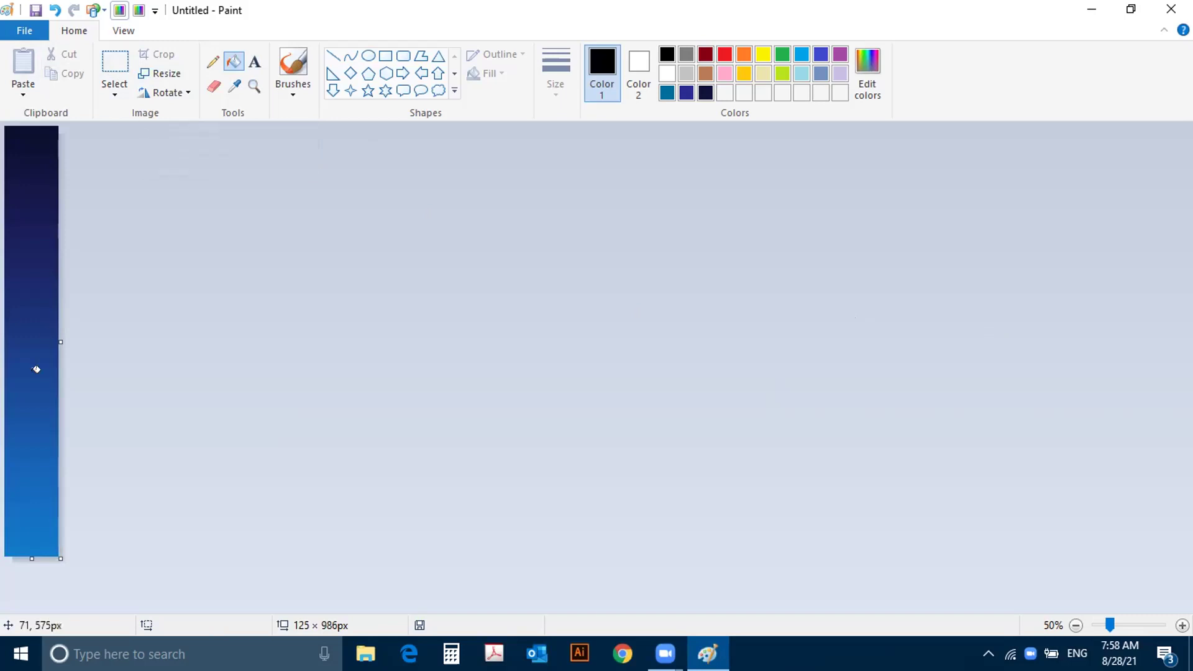
Step: Widen the 125 px gradient strip to 500% horizontally without maintaining the aspect ratio
{"action": "left_click", "coordinate": [160, 73]}
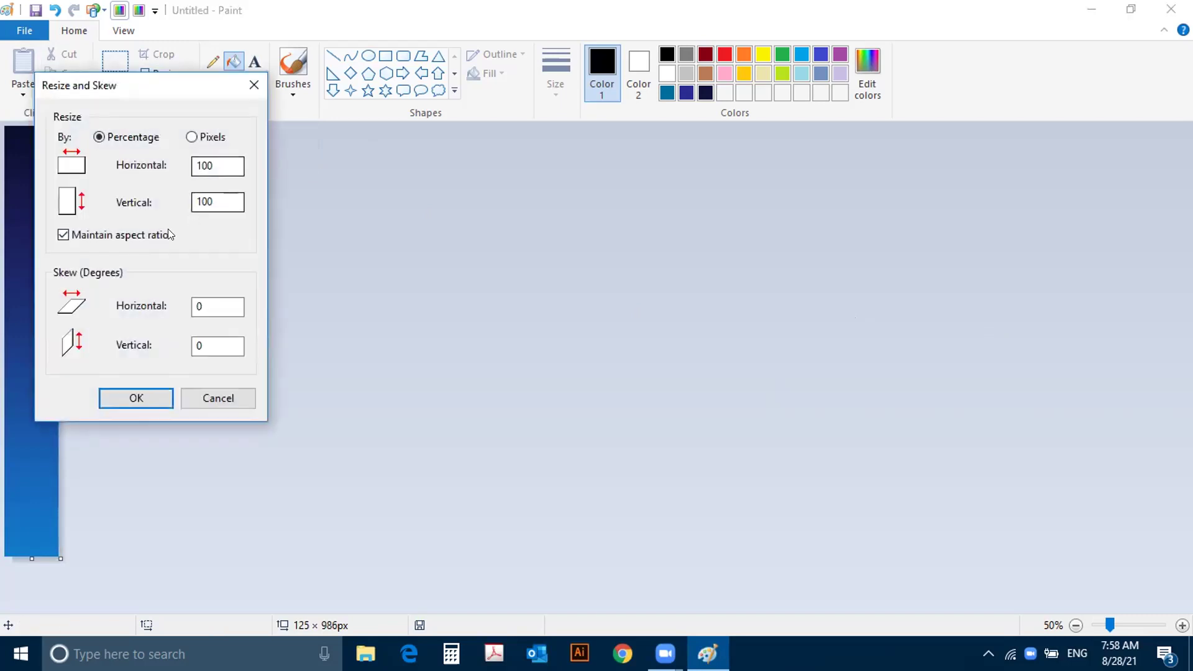
{"action": "left_click", "coordinate": [62, 235]}
{"action": "double_click", "coordinate": [235, 164]}
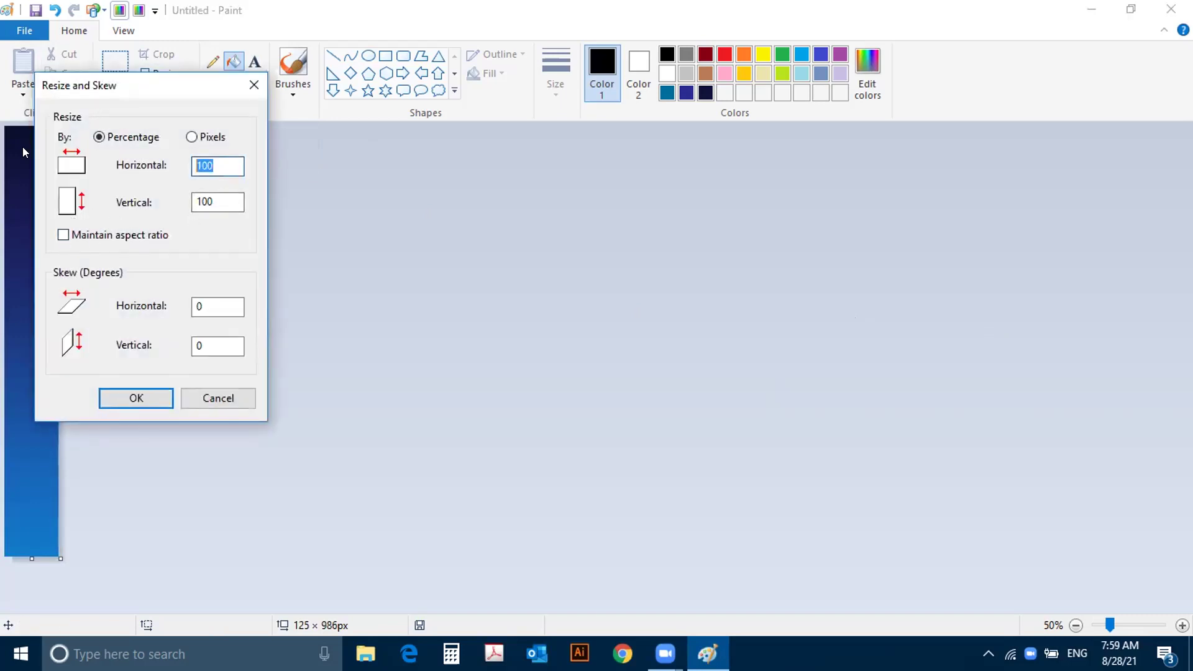
{"action": "type", "text": "500"}
{"action": "key", "text": "Return"}
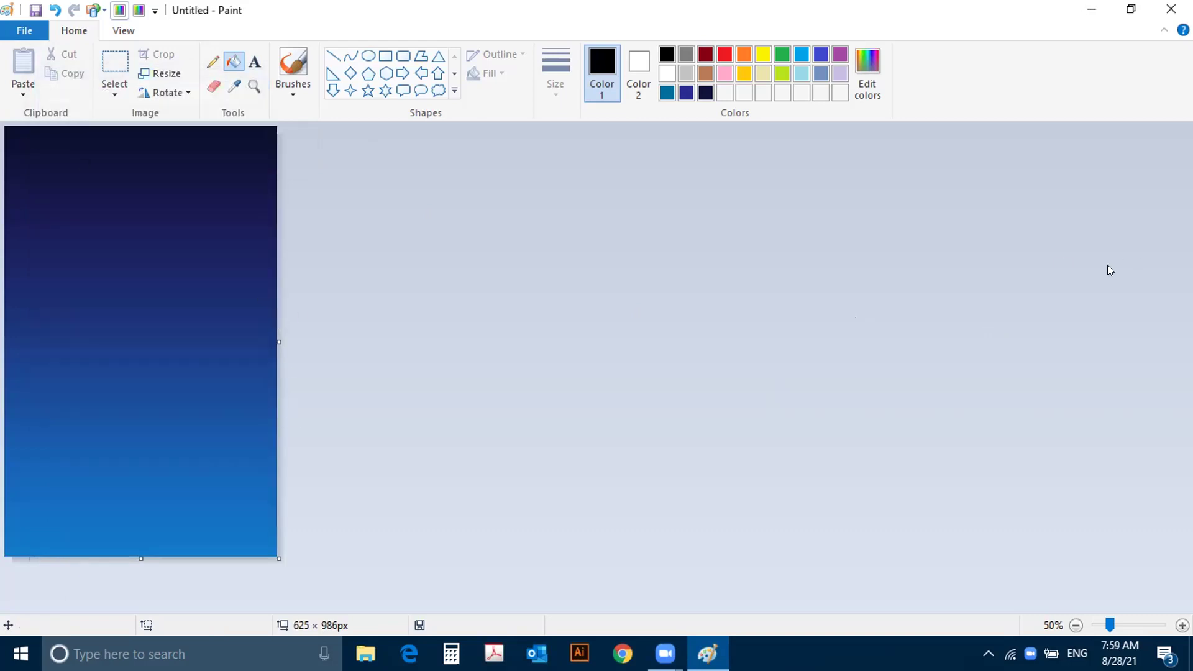
Step: Stretch the gradient horizontally to 300%, 1875 px wide, with Maintain aspect ratio turned off
{"action": "left_click", "coordinate": [162, 75]}
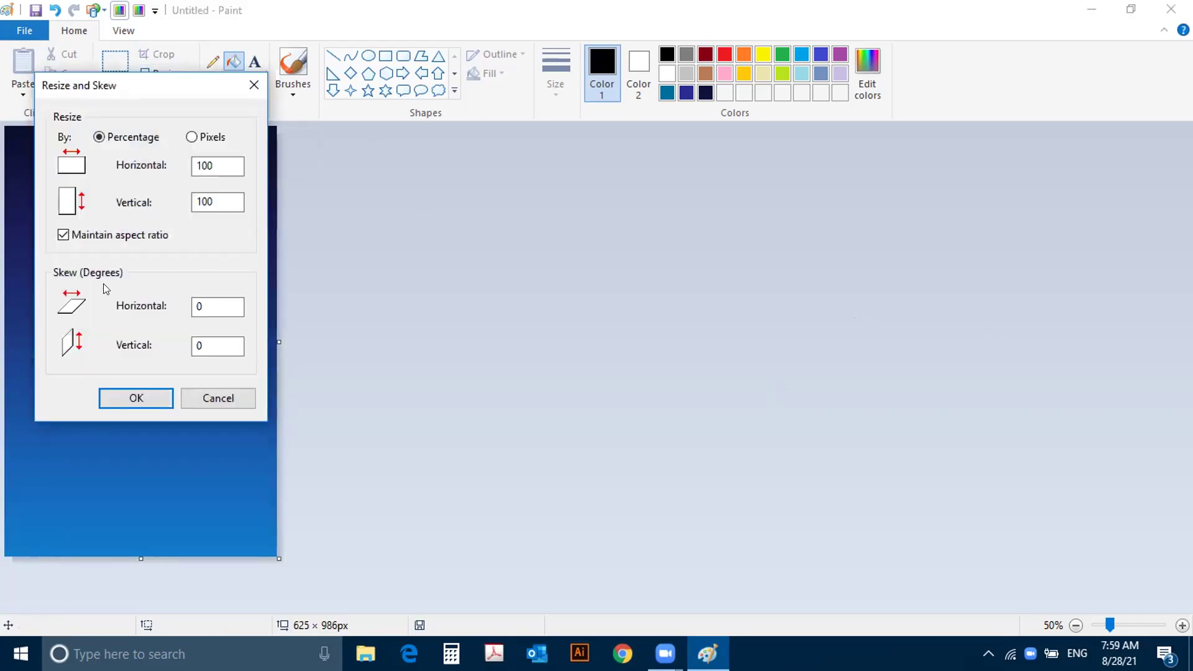
{"action": "left_click", "coordinate": [63, 234]}
{"action": "double_click", "coordinate": [211, 165]}
{"action": "type", "text": "3"}
{"action": "key", "text": "Return"}
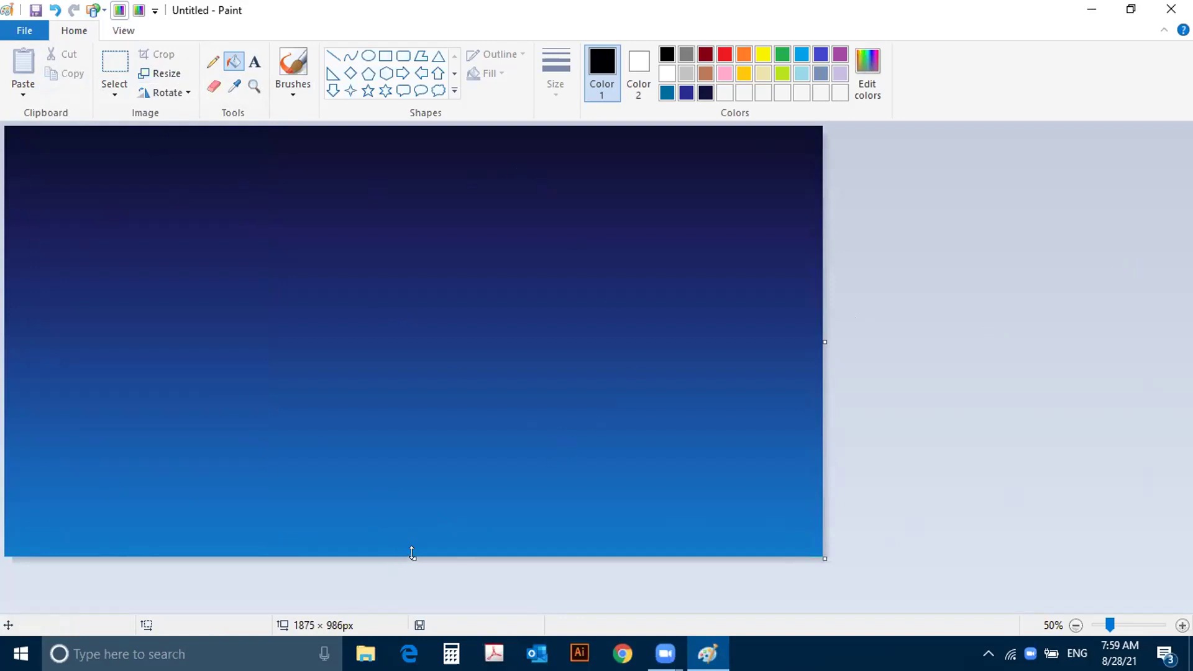
Step: Extend the canvas downward below the gradient to a height of about 1168 px
{"action": "left_click_drag", "start_coordinate": [411, 553], "coordinate": [403, 614]}
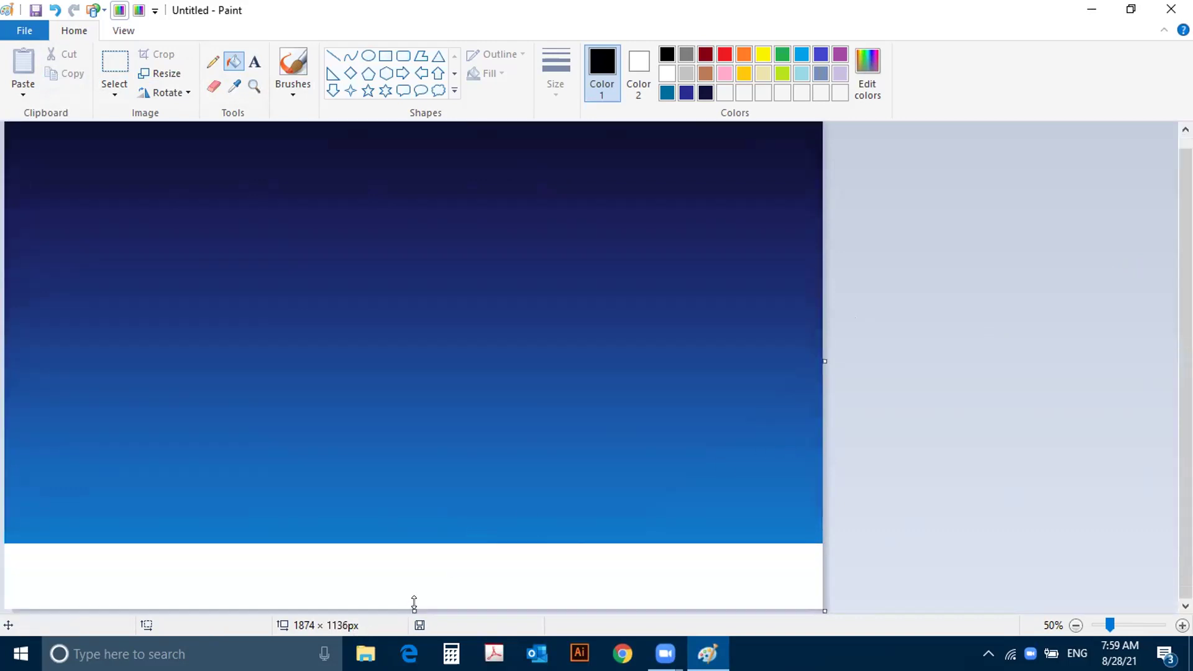
{"action": "left_click_drag", "start_coordinate": [414, 603], "coordinate": [419, 624]}
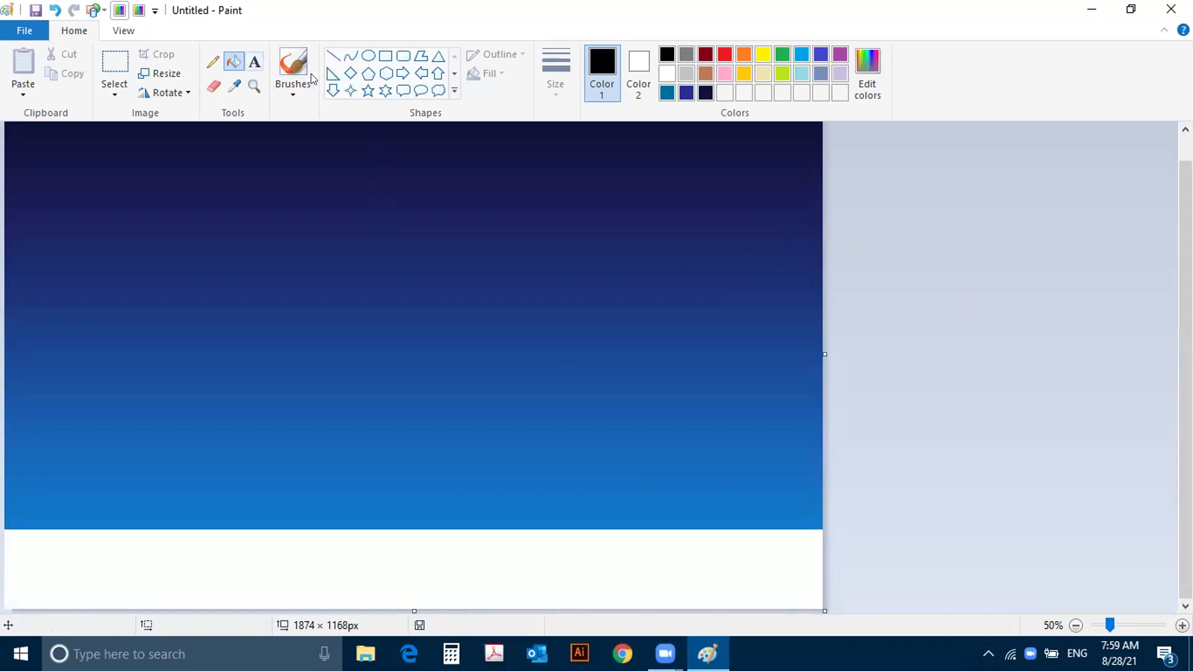
Step: Paint white Crayon strokes along the boundary between the gradient and the white strip, starting a rough snow edge at its western part
{"action": "left_click", "coordinate": [289, 89]}
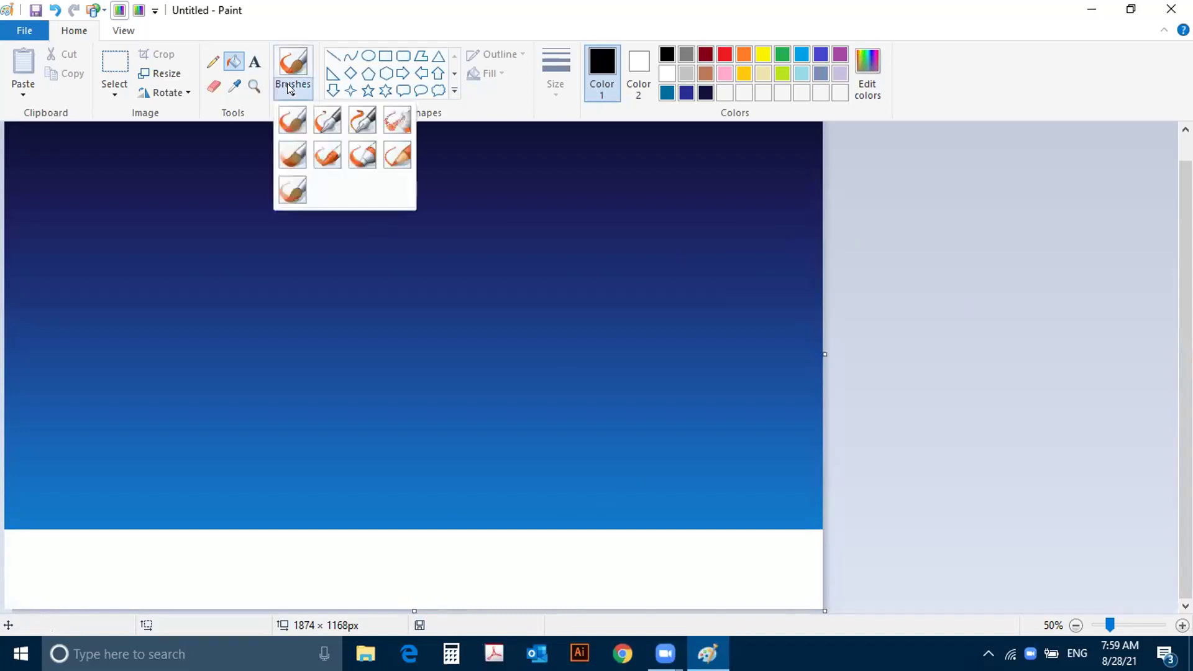
{"action": "left_click", "coordinate": [323, 159]}
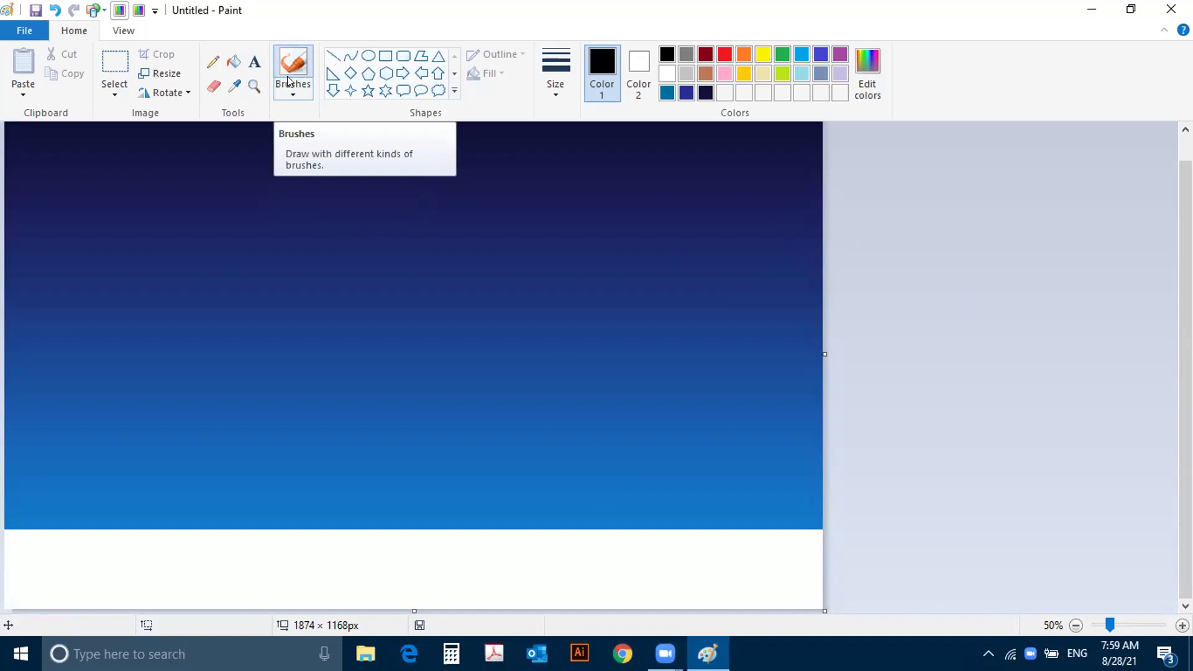
{"action": "left_click", "coordinate": [667, 73]}
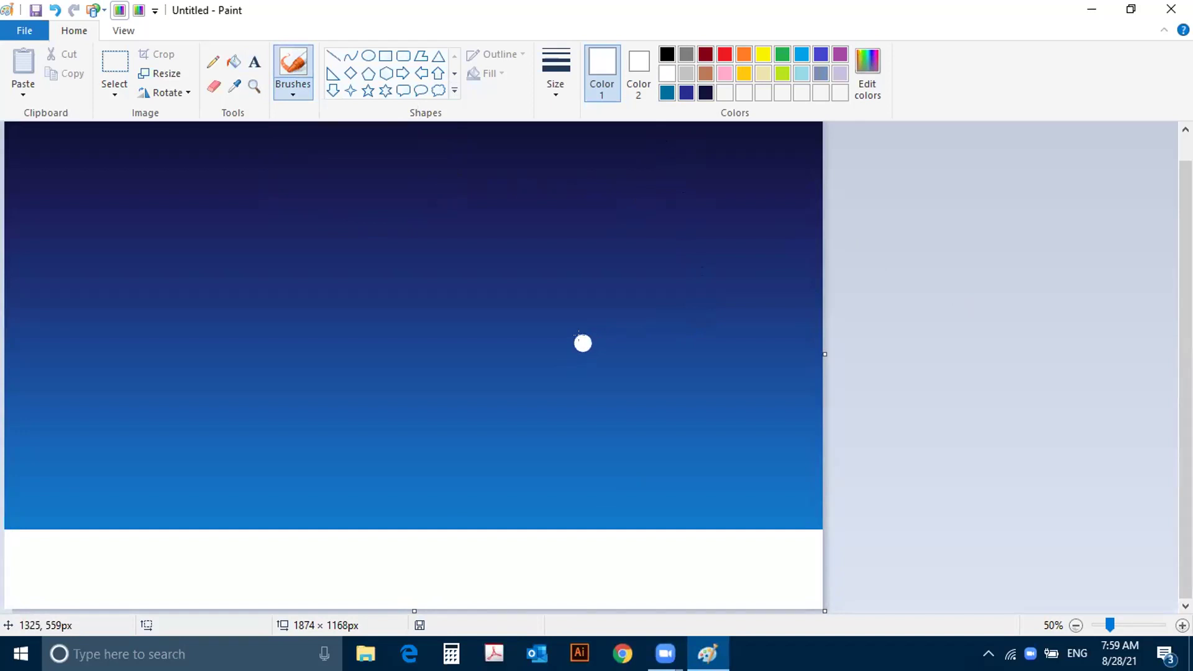
{"action": "left_click_drag", "start_coordinate": [384, 529], "coordinate": [13, 523]}
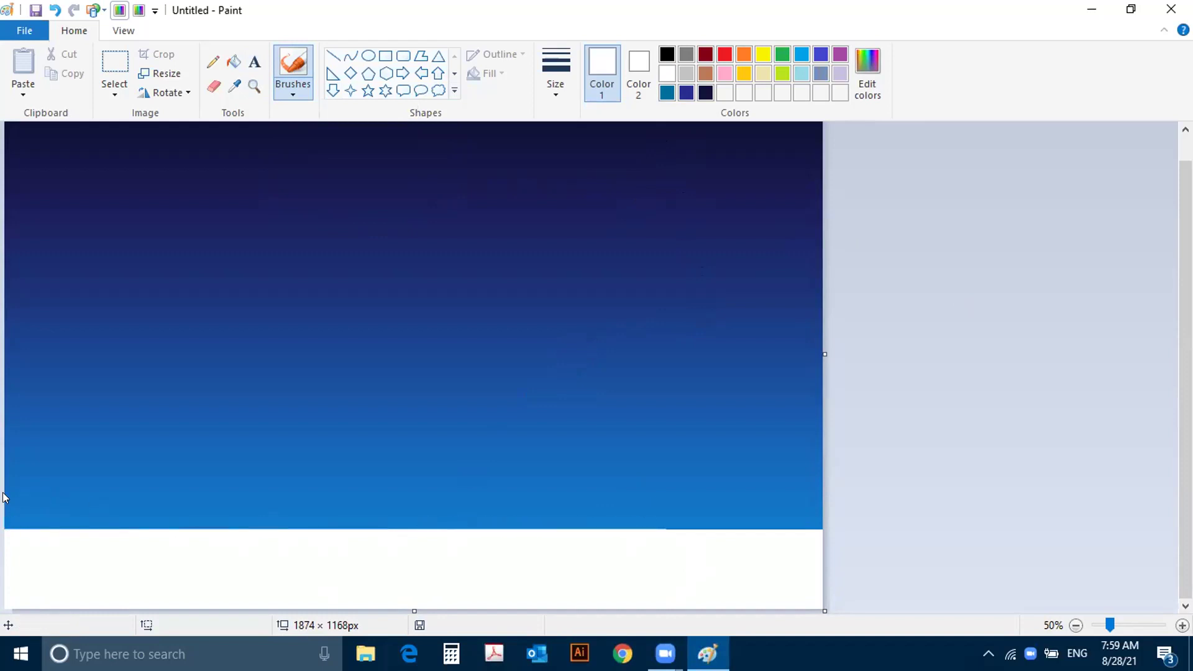
{"action": "mouse_move", "coordinate": [10, 517]}
{"action": "left_mouse_down"}
{"action": "mouse_move", "coordinate": [343, 527]}
{"action": "mouse_move", "coordinate": [24, 509]}
{"action": "mouse_move", "coordinate": [261, 512]}
{"action": "left_mouse_up"}
Step: Build up the white snow hill with the Crayon across the full canvas width, higher in the west and sloping down eastward
{"action": "left_click", "coordinate": [296, 87]}
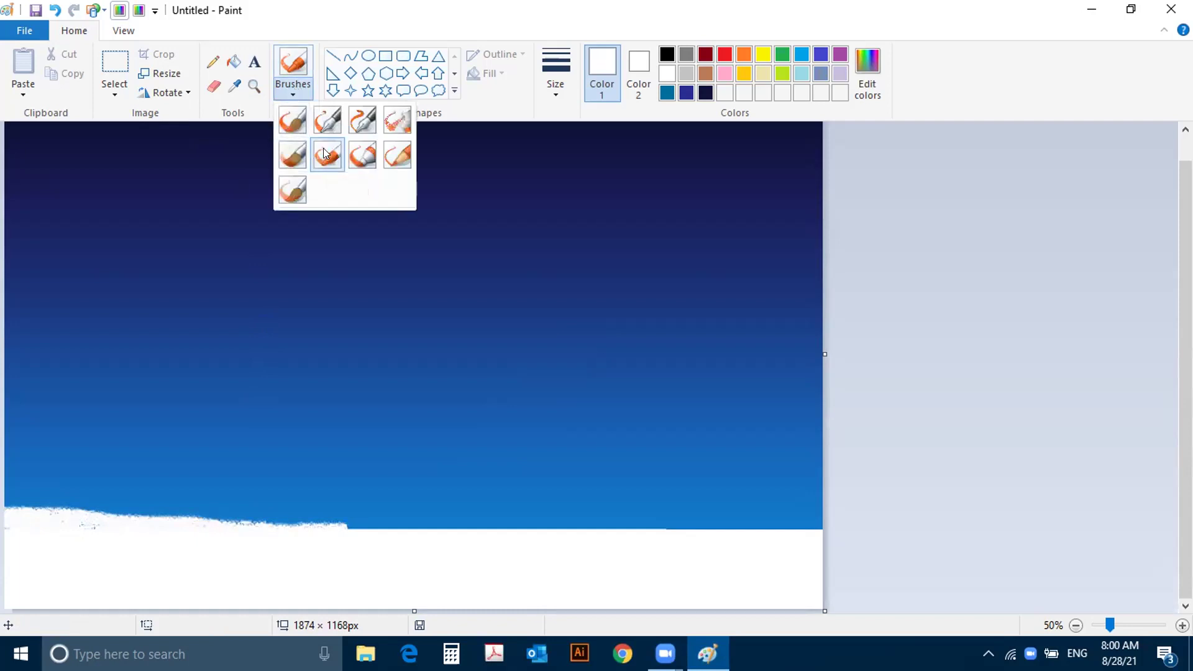
{"action": "left_click", "coordinate": [293, 68]}
{"action": "left_click", "coordinate": [293, 68]}
{"action": "left_click", "coordinate": [328, 158]}
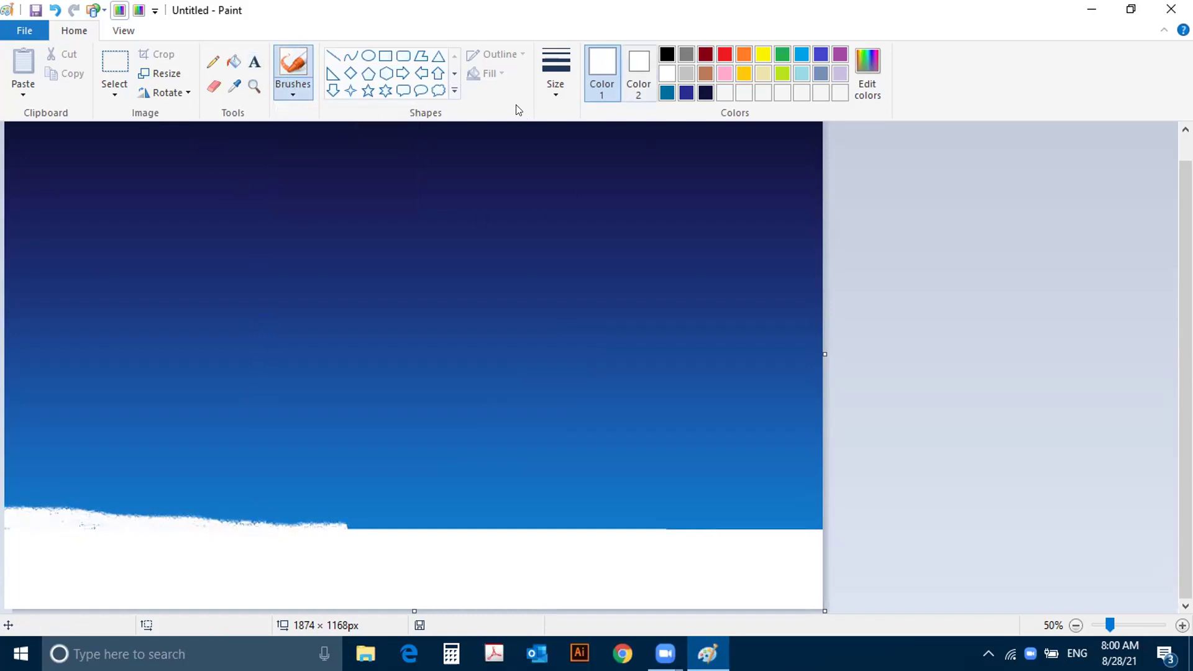
{"action": "mouse_move", "coordinate": [6, 505]}
{"action": "left_mouse_down"}
{"action": "mouse_move", "coordinate": [521, 522]}
{"action": "mouse_move", "coordinate": [12, 502]}
{"action": "mouse_move", "coordinate": [146, 514]}
{"action": "left_mouse_up"}
{"action": "mouse_move", "coordinate": [286, 517]}
{"action": "left_mouse_down"}
{"action": "mouse_move", "coordinate": [606, 524]}
{"action": "mouse_move", "coordinate": [487, 526]}
{"action": "left_mouse_up"}
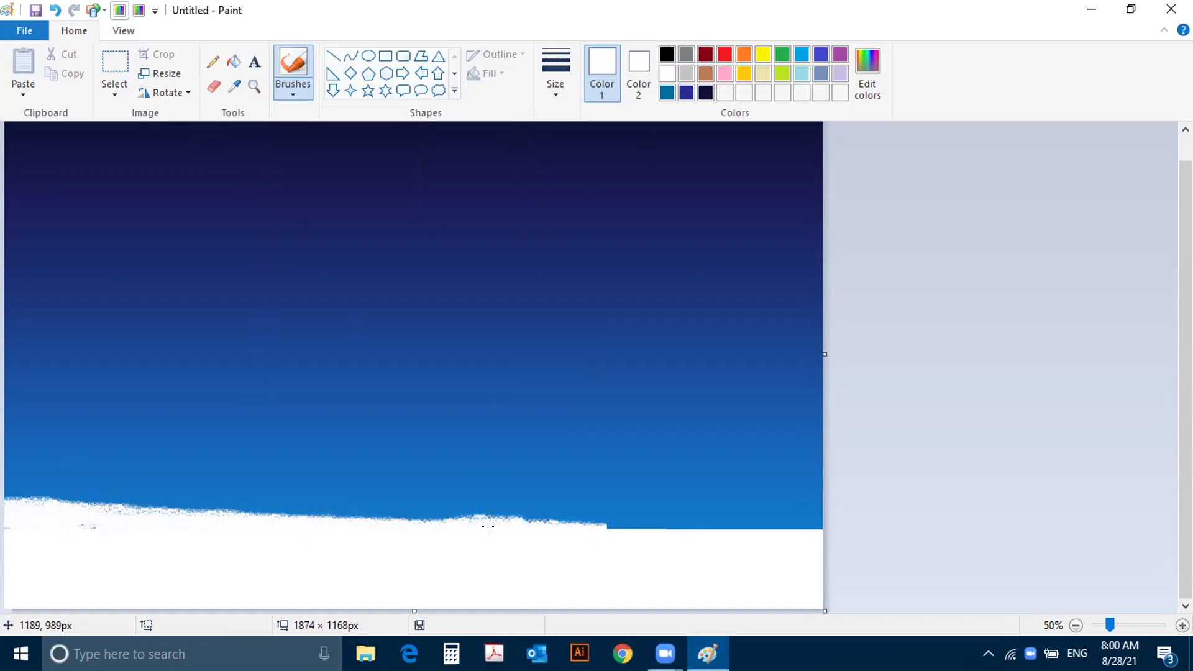
{"action": "mouse_move", "coordinate": [565, 525]}
{"action": "left_mouse_down"}
{"action": "mouse_move", "coordinate": [820, 525]}
{"action": "mouse_move", "coordinate": [58, 499]}
{"action": "mouse_move", "coordinate": [660, 523]}
{"action": "mouse_move", "coordinate": [291, 511]}
{"action": "left_mouse_up"}
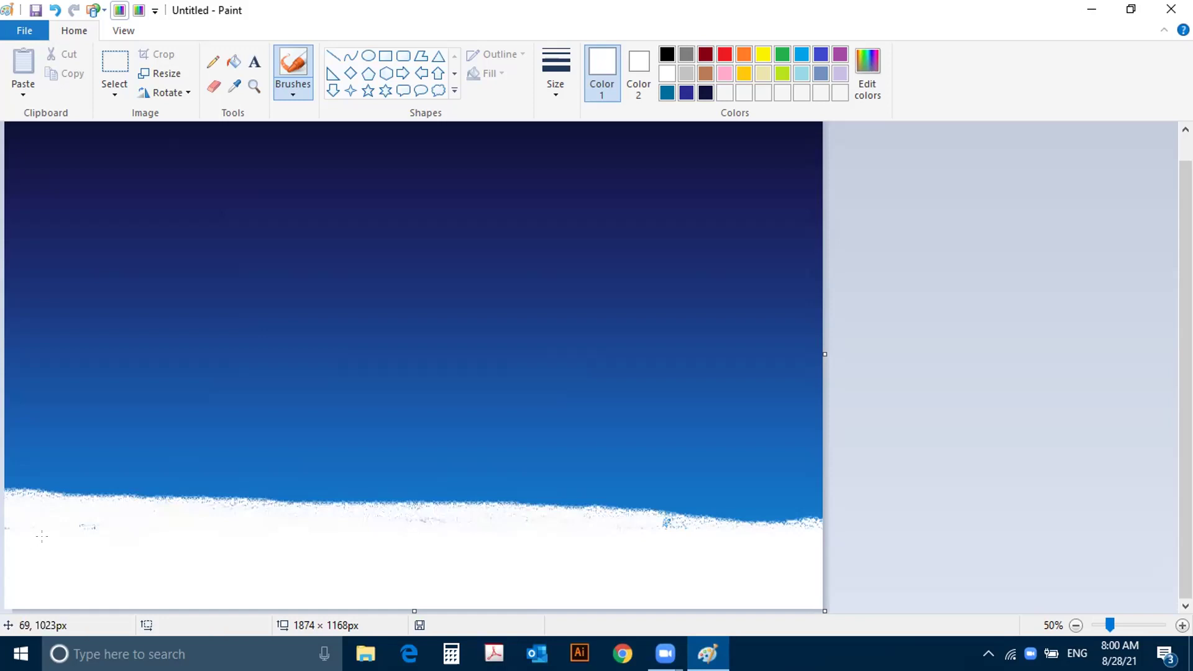
{"action": "mouse_move", "coordinate": [637, 516]}
{"action": "left_mouse_down"}
{"action": "mouse_move", "coordinate": [665, 522]}
{"action": "mouse_move", "coordinate": [555, 499]}
{"action": "mouse_move", "coordinate": [515, 498]}
{"action": "mouse_move", "coordinate": [623, 509]}
{"action": "mouse_move", "coordinate": [248, 491]}
{"action": "mouse_move", "coordinate": [375, 489]}
{"action": "mouse_move", "coordinate": [3, 485]}
{"action": "mouse_move", "coordinate": [300, 488]}
{"action": "mouse_move", "coordinate": [162, 510]}
{"action": "left_mouse_up"}
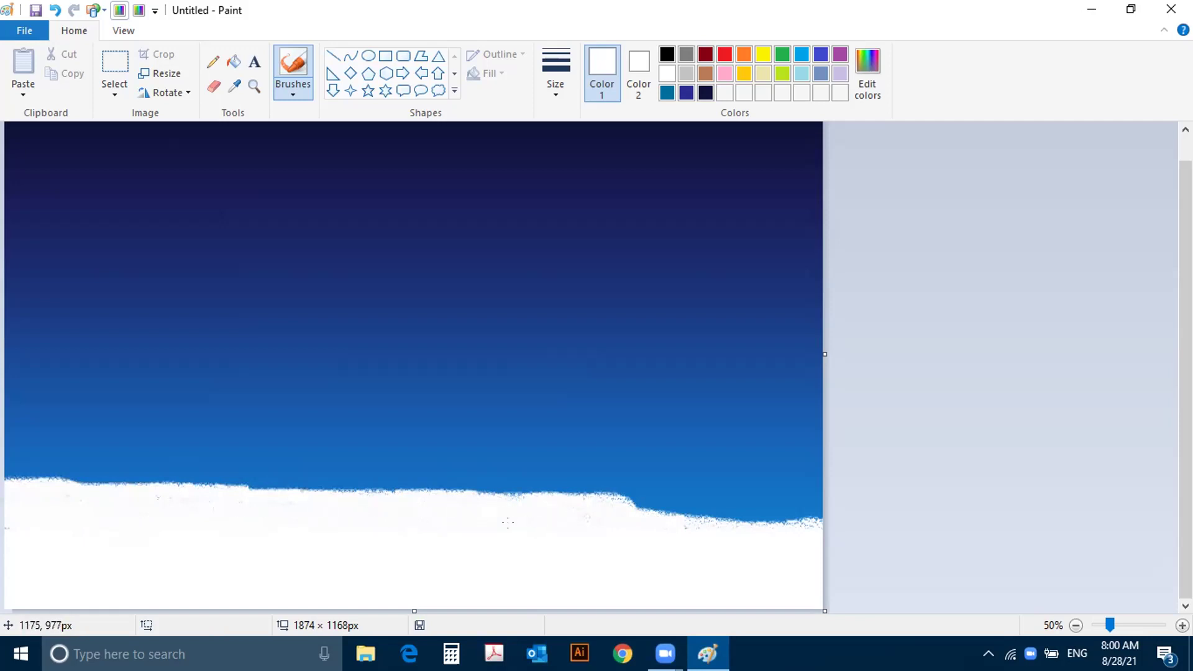
{"action": "mouse_move", "coordinate": [642, 513]}
{"action": "left_mouse_down"}
{"action": "mouse_move", "coordinate": [596, 494]}
{"action": "mouse_move", "coordinate": [2, 468]}
{"action": "mouse_move", "coordinate": [136, 480]}
{"action": "left_mouse_up"}
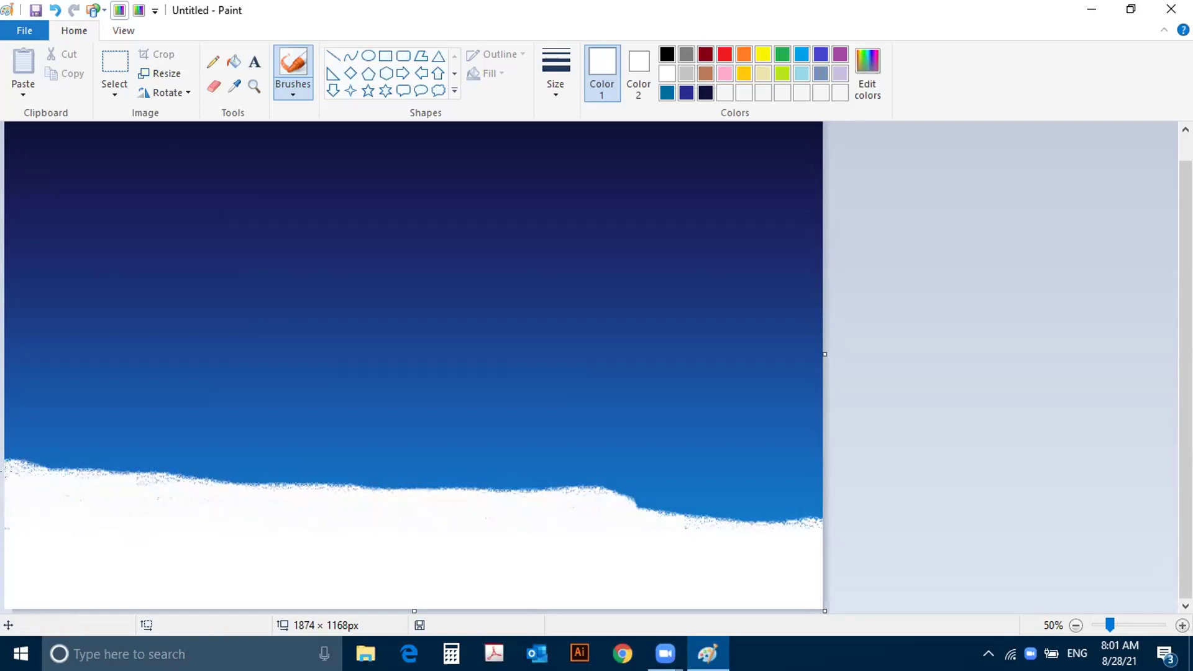
{"action": "mouse_move", "coordinate": [473, 487]}
{"action": "left_mouse_down"}
{"action": "mouse_move", "coordinate": [244, 482]}
{"action": "mouse_move", "coordinate": [341, 476]}
{"action": "mouse_move", "coordinate": [176, 482]}
{"action": "left_mouse_up"}
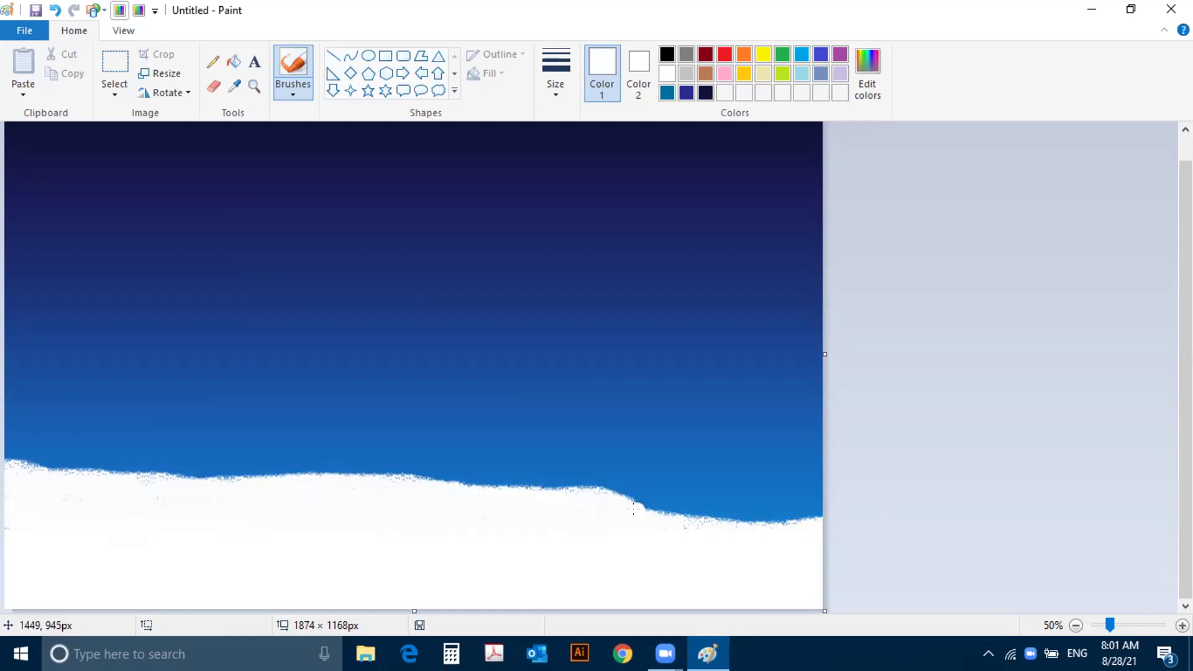
{"action": "mouse_move", "coordinate": [600, 489]}
{"action": "left_mouse_down"}
{"action": "mouse_move", "coordinate": [429, 481]}
{"action": "mouse_move", "coordinate": [584, 493]}
{"action": "left_mouse_up"}
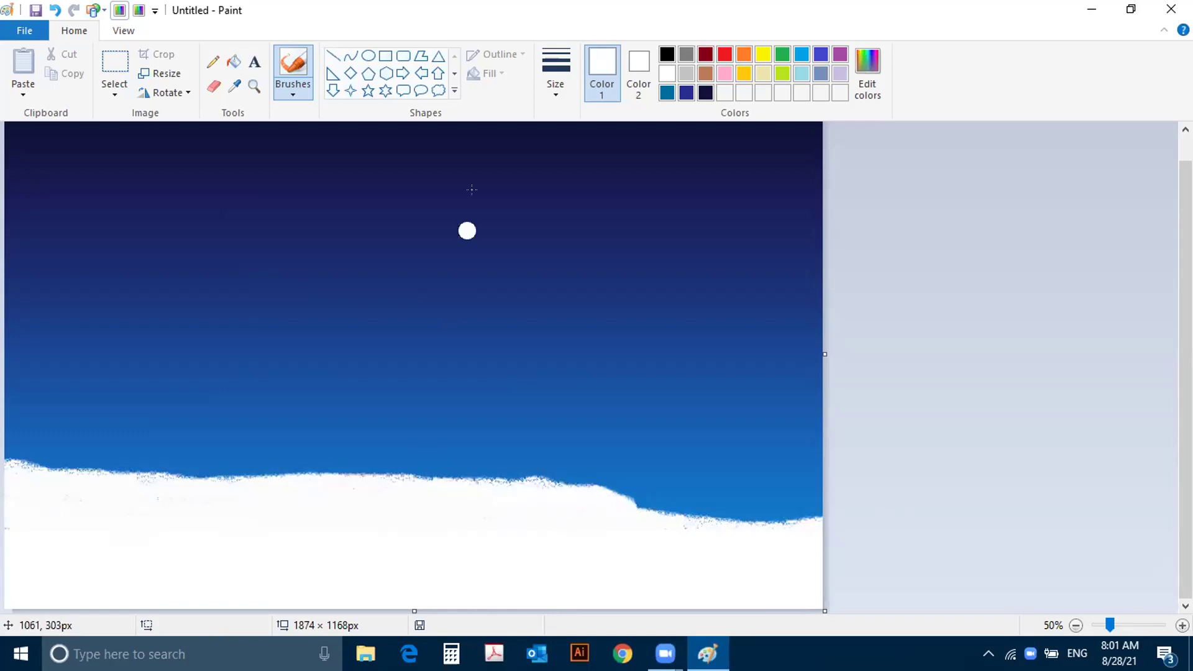
Step: Shade the base of the snow with light turquoise Crayon strokes, mostly in the western half and a small patch in the lower-right corner
{"action": "left_click", "coordinate": [800, 74]}
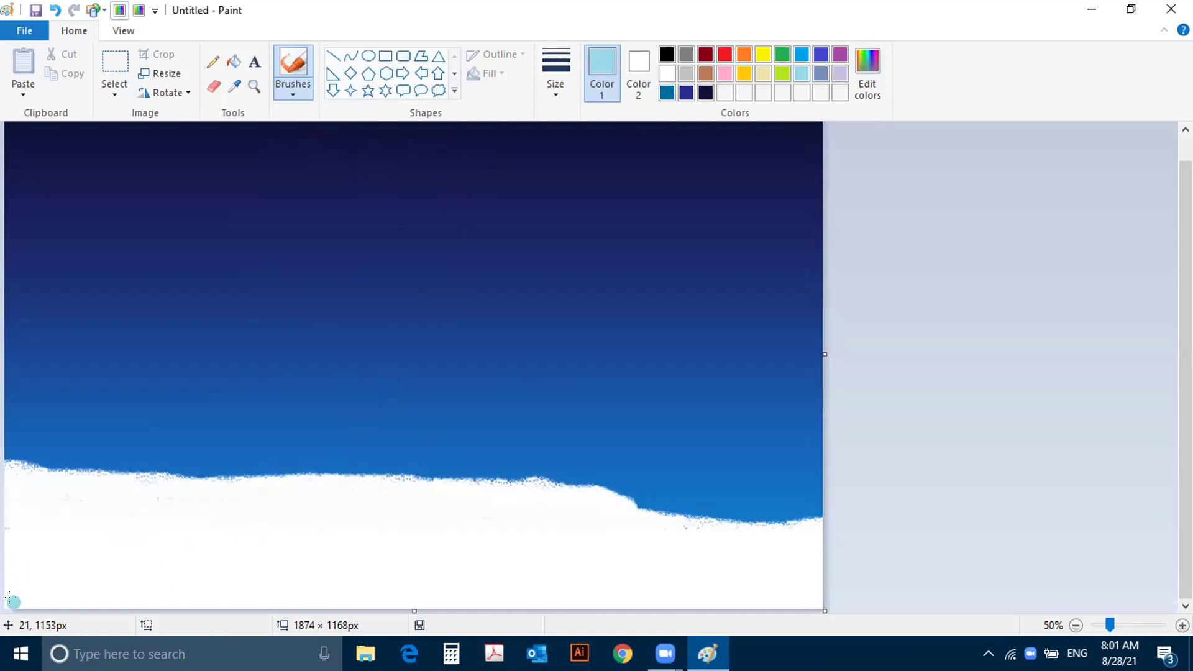
{"action": "left_click_drag", "start_coordinate": [49, 602], "coordinate": [187, 603]}
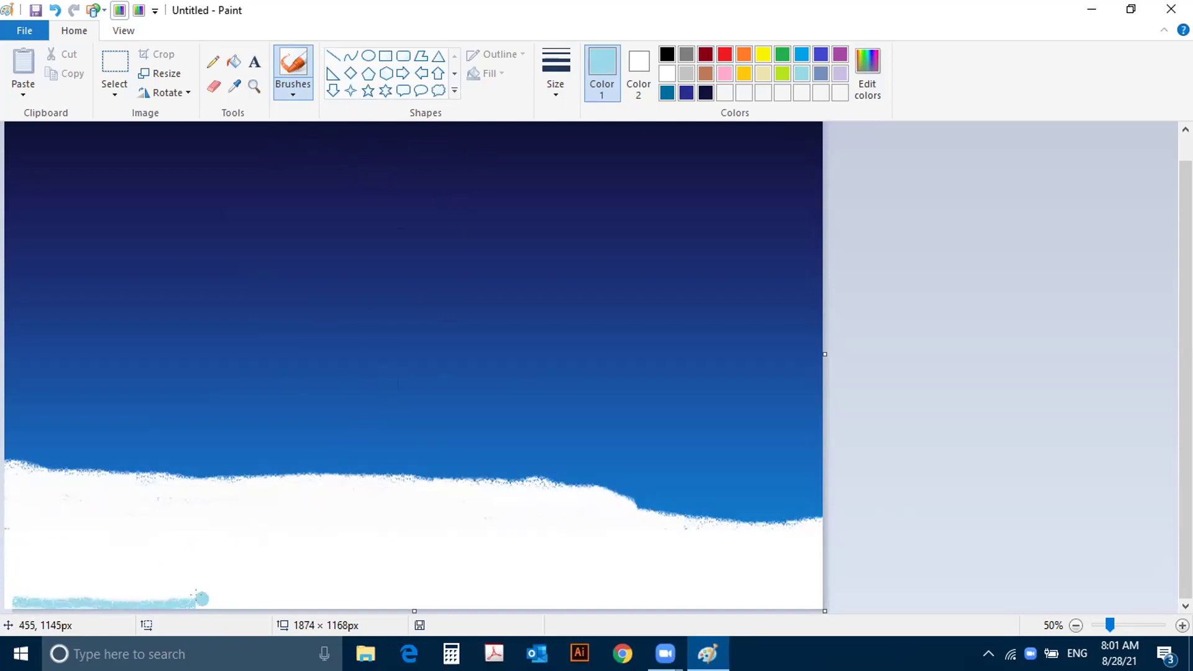
{"action": "mouse_move", "coordinate": [203, 602]}
{"action": "left_mouse_down"}
{"action": "mouse_move", "coordinate": [288, 600]}
{"action": "mouse_move", "coordinate": [184, 599]}
{"action": "left_mouse_up"}
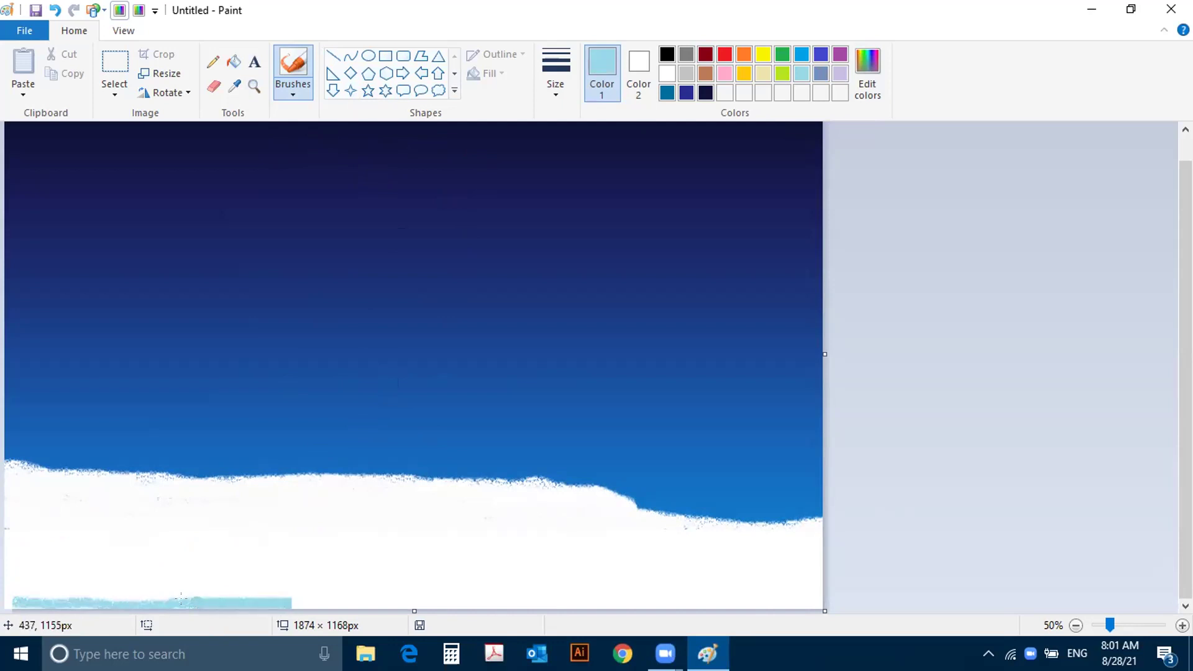
{"action": "mouse_move", "coordinate": [3, 600]}
{"action": "left_mouse_down"}
{"action": "mouse_move", "coordinate": [341, 584]}
{"action": "mouse_move", "coordinate": [330, 600]}
{"action": "mouse_move", "coordinate": [398, 597]}
{"action": "mouse_move", "coordinate": [305, 595]}
{"action": "mouse_move", "coordinate": [408, 579]}
{"action": "left_mouse_up"}
{"action": "mouse_move", "coordinate": [255, 591]}
{"action": "left_mouse_down"}
{"action": "mouse_move", "coordinate": [328, 579]}
{"action": "mouse_move", "coordinate": [200, 588]}
{"action": "mouse_move", "coordinate": [342, 580]}
{"action": "mouse_move", "coordinate": [378, 596]}
{"action": "mouse_move", "coordinate": [445, 596]}
{"action": "left_mouse_up"}
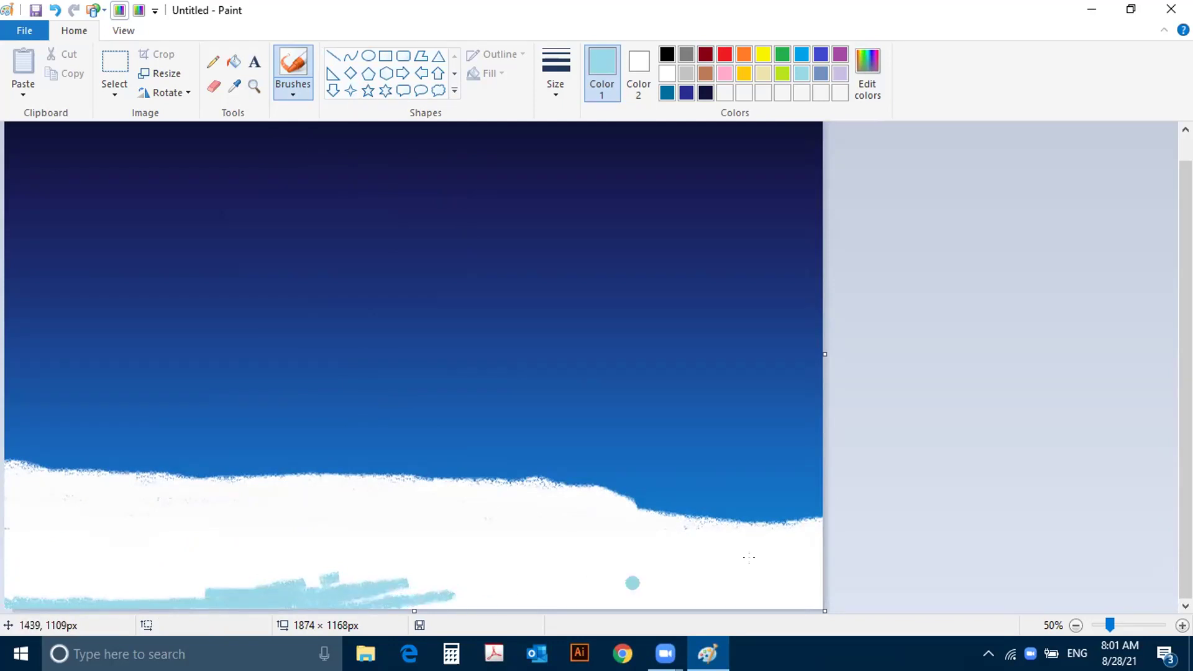
{"action": "left_click_drag", "start_coordinate": [792, 600], "coordinate": [820, 598]}
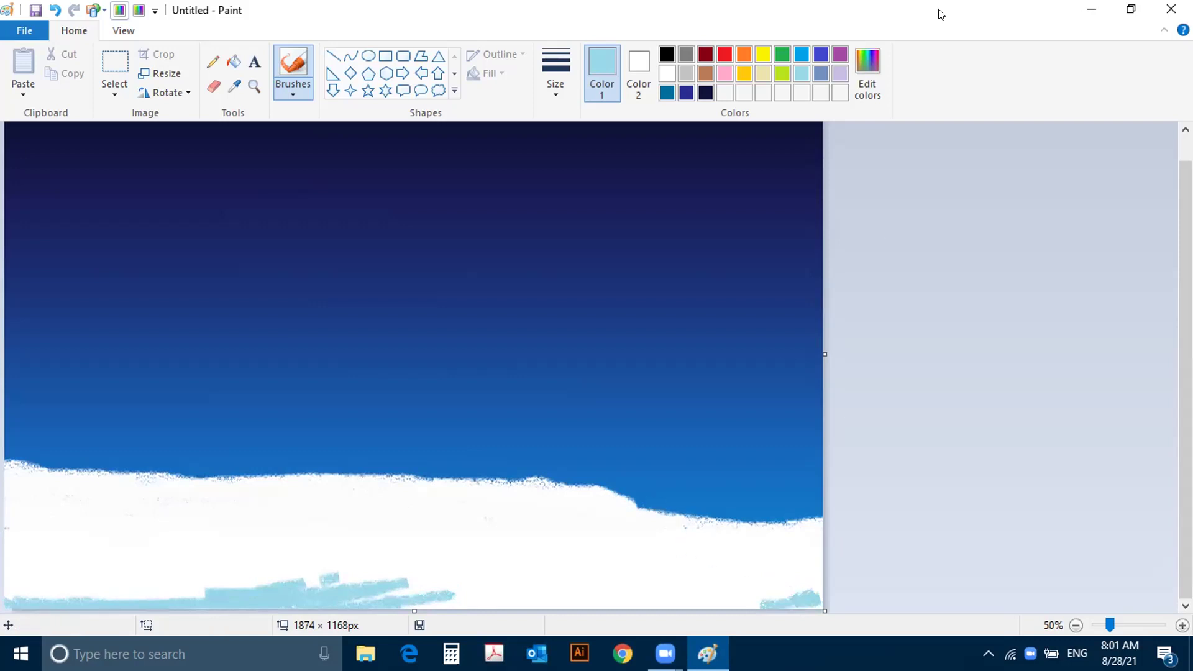
Step: Mix a paler turquoise with a luminosity of about 208 and blend it along the upper edges of both shaded patches
{"action": "left_click", "coordinate": [879, 91]}
{"action": "left_click_drag", "start_coordinate": [785, 244], "coordinate": [784, 229]}
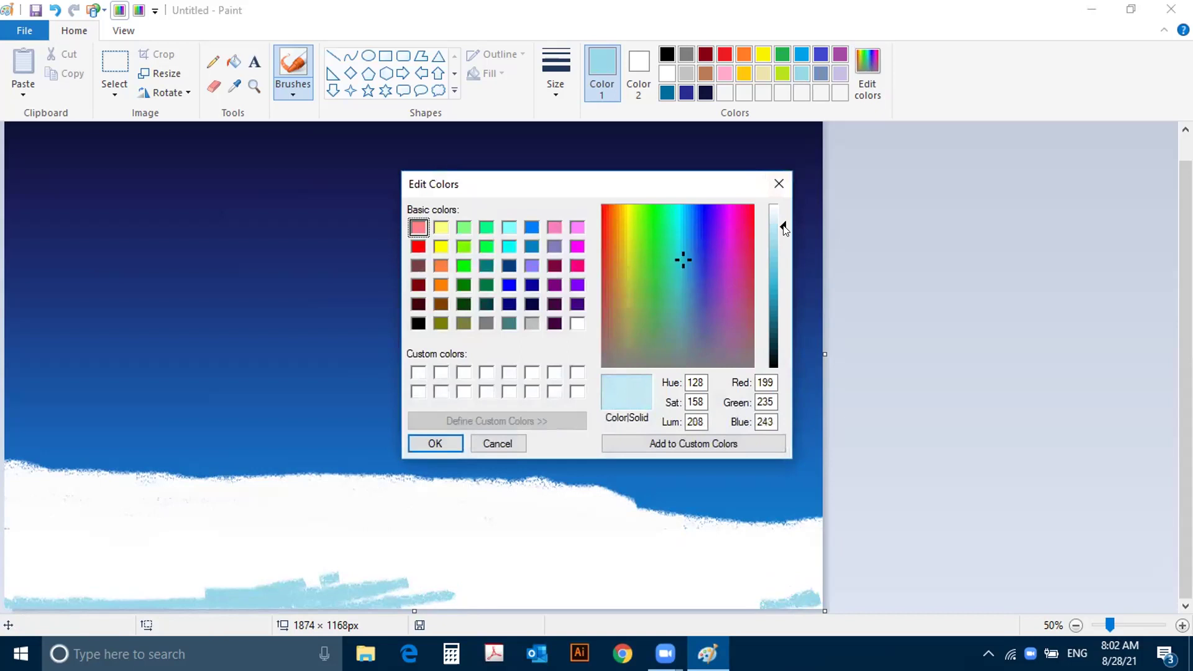
{"action": "left_click", "coordinate": [448, 441]}
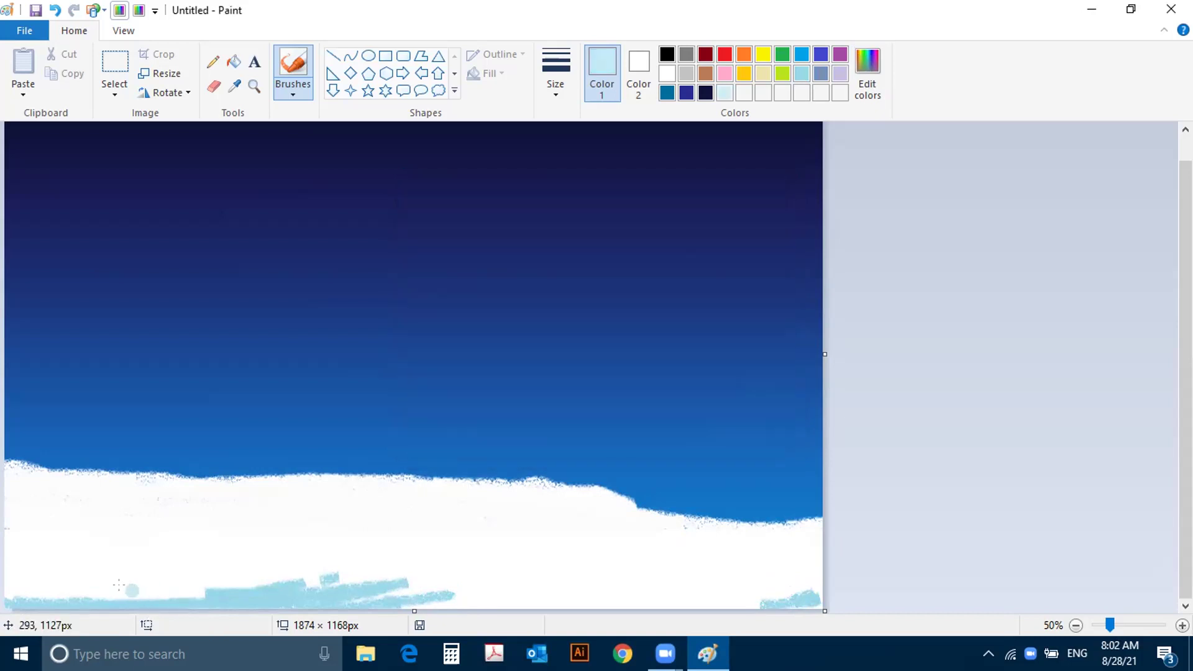
{"action": "mouse_move", "coordinate": [85, 587]}
{"action": "left_mouse_down"}
{"action": "mouse_move", "coordinate": [116, 595]}
{"action": "mouse_move", "coordinate": [272, 573]}
{"action": "mouse_move", "coordinate": [236, 583]}
{"action": "mouse_move", "coordinate": [257, 581]}
{"action": "mouse_move", "coordinate": [346, 557]}
{"action": "mouse_move", "coordinate": [307, 573]}
{"action": "mouse_move", "coordinate": [386, 568]}
{"action": "mouse_move", "coordinate": [341, 572]}
{"action": "mouse_move", "coordinate": [376, 559]}
{"action": "mouse_move", "coordinate": [349, 581]}
{"action": "mouse_move", "coordinate": [391, 572]}
{"action": "mouse_move", "coordinate": [374, 592]}
{"action": "mouse_move", "coordinate": [461, 580]}
{"action": "mouse_move", "coordinate": [396, 578]}
{"action": "left_mouse_up"}
{"action": "mouse_move", "coordinate": [817, 591]}
{"action": "left_mouse_down"}
{"action": "mouse_move", "coordinate": [781, 593]}
{"action": "mouse_move", "coordinate": [802, 602]}
{"action": "mouse_move", "coordinate": [806, 582]}
{"action": "left_mouse_up"}
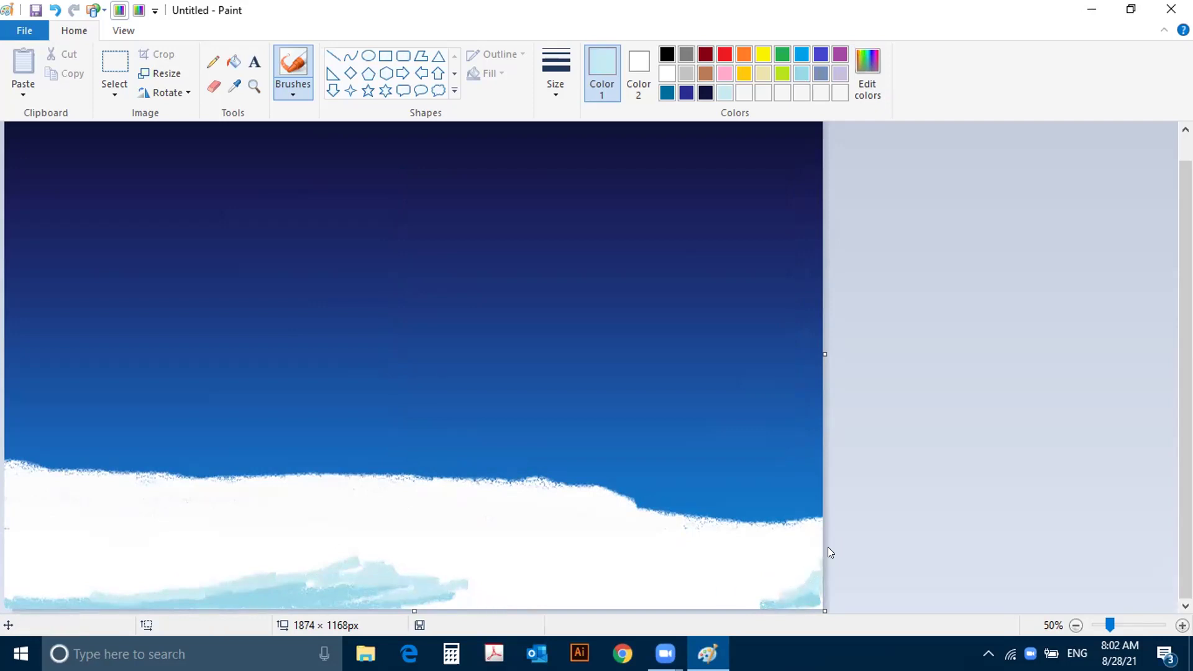
Step: Mix an even paler turquoise and soften the eastern end of the larger snow shadow with it
{"action": "left_click", "coordinate": [867, 74]}
{"action": "left_click_drag", "start_coordinate": [784, 235], "coordinate": [784, 216]}
{"action": "left_click", "coordinate": [451, 440]}
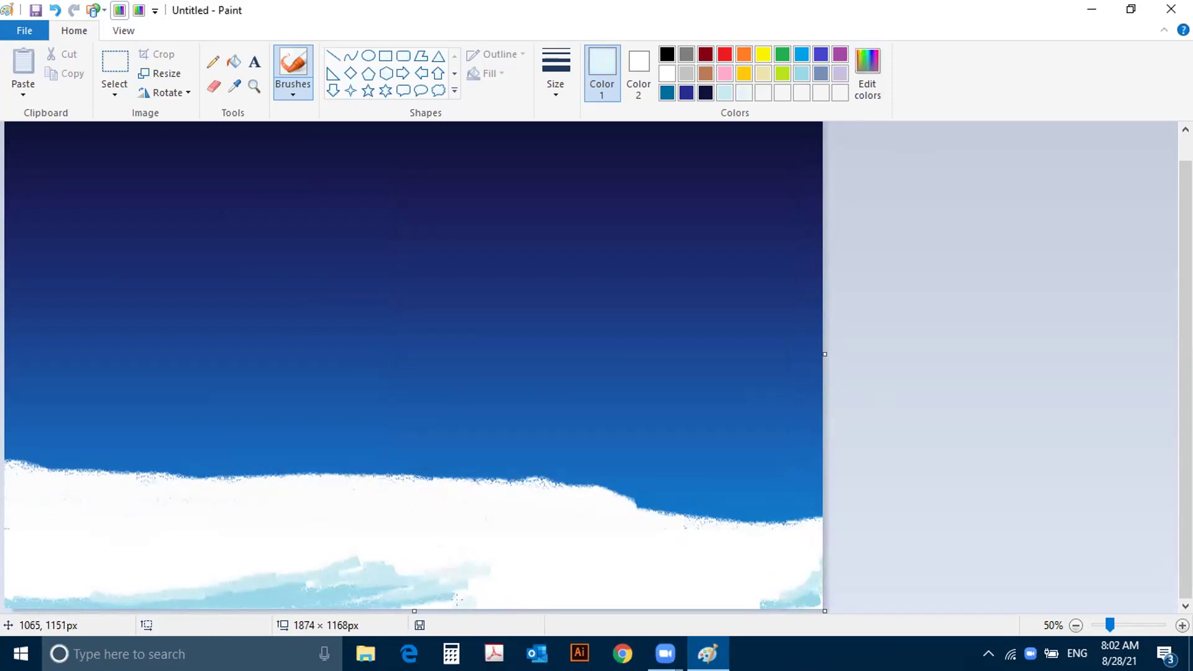
{"action": "mouse_move", "coordinate": [435, 598]}
{"action": "left_mouse_down"}
{"action": "mouse_move", "coordinate": [497, 582]}
{"action": "mouse_move", "coordinate": [466, 572]}
{"action": "left_mouse_up"}
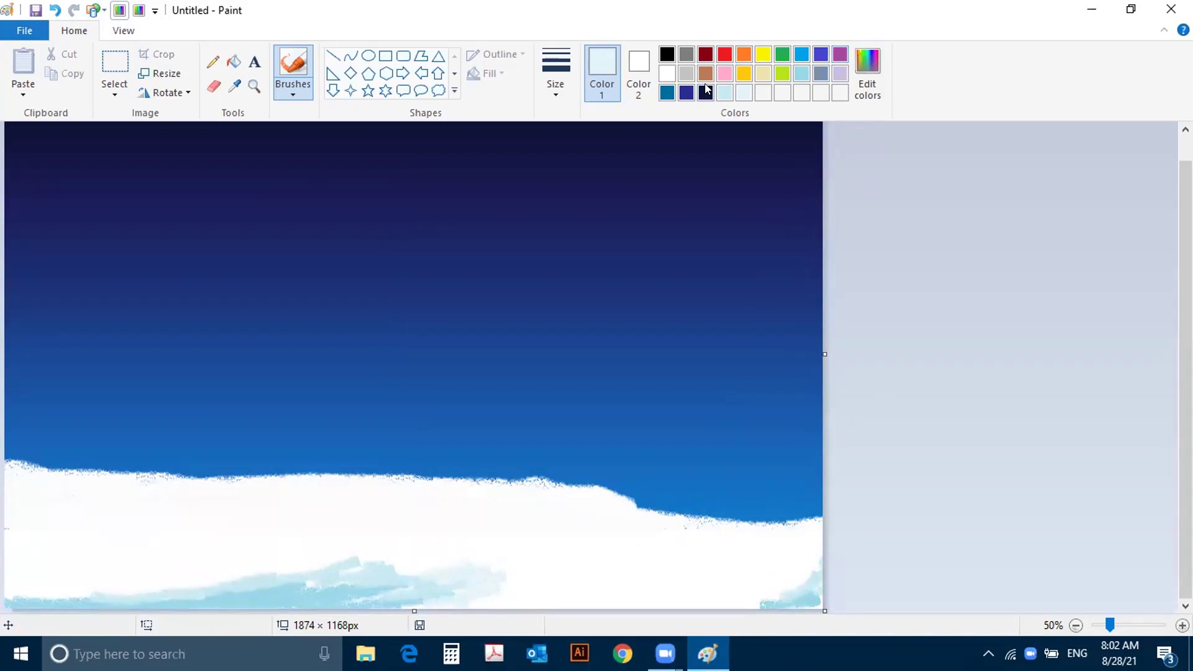
Step: Paint a short diagonal indigo stroke on the snow just below the ridge's eastern tip
{"action": "left_click", "coordinate": [799, 74]}
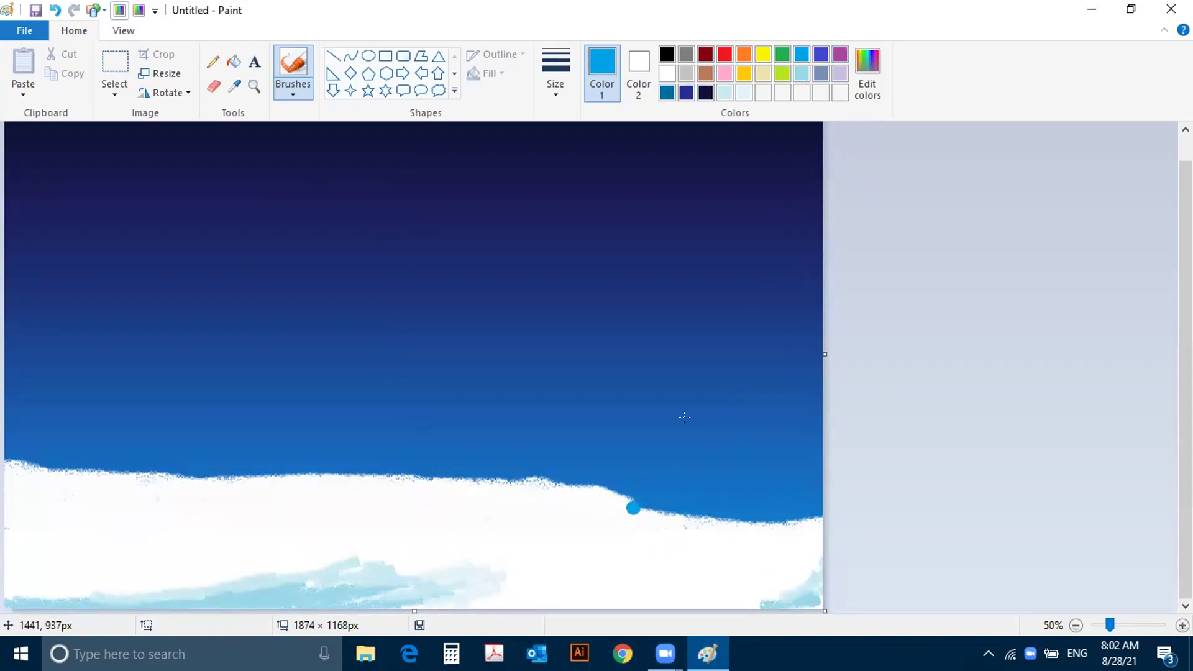
{"action": "left_click", "coordinate": [820, 54]}
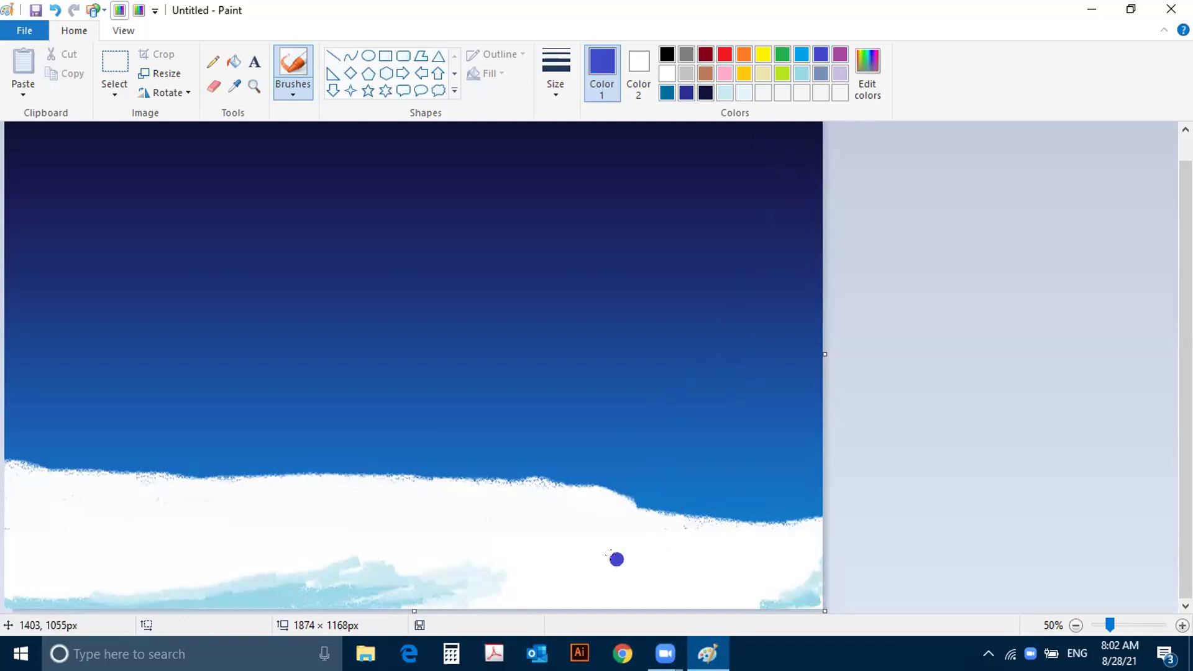
{"action": "left_click_drag", "start_coordinate": [634, 509], "coordinate": [596, 527]}
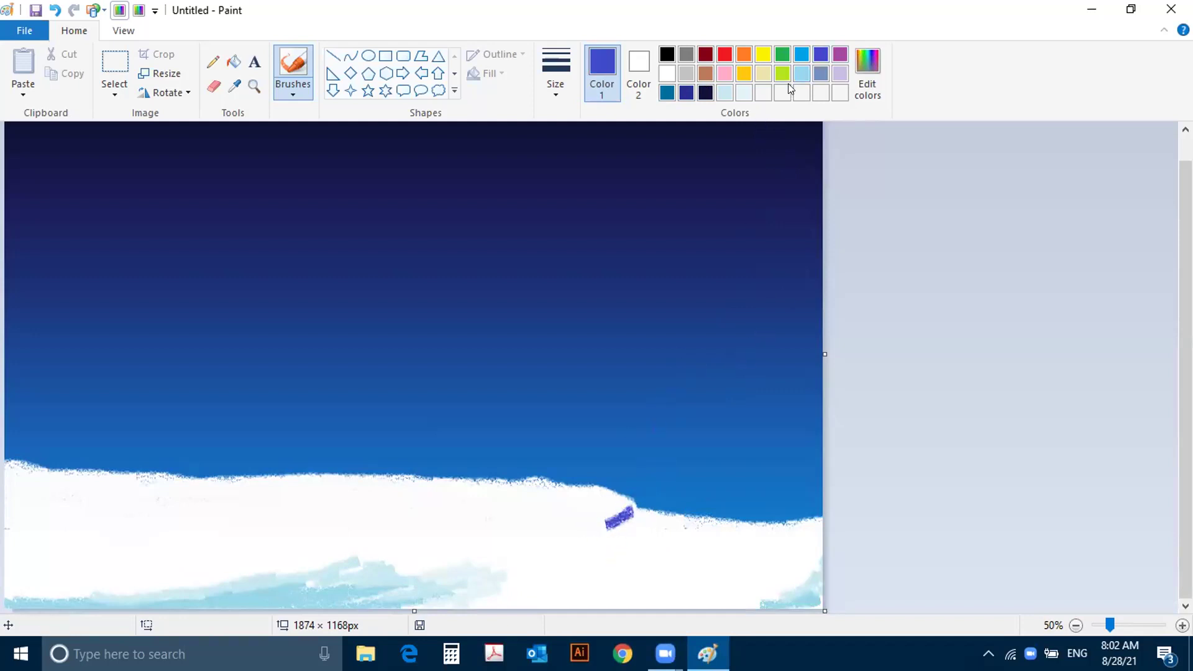
Step: Try broad turquoise strokes over the indigo mark and down the slope, and undo them
{"action": "left_click", "coordinate": [801, 54]}
{"action": "mouse_move", "coordinate": [629, 512]}
{"action": "left_mouse_down"}
{"action": "mouse_move", "coordinate": [605, 525]}
{"action": "mouse_move", "coordinate": [612, 508]}
{"action": "mouse_move", "coordinate": [617, 520]}
{"action": "mouse_move", "coordinate": [555, 552]}
{"action": "mouse_move", "coordinate": [571, 530]}
{"action": "mouse_move", "coordinate": [604, 536]}
{"action": "mouse_move", "coordinate": [554, 556]}
{"action": "mouse_move", "coordinate": [595, 557]}
{"action": "mouse_move", "coordinate": [543, 574]}
{"action": "left_mouse_up"}
{"action": "key", "text": "ctrl+z"}
{"action": "key", "text": "ctrl+z"}
{"action": "key", "text": "ctrl+z"}
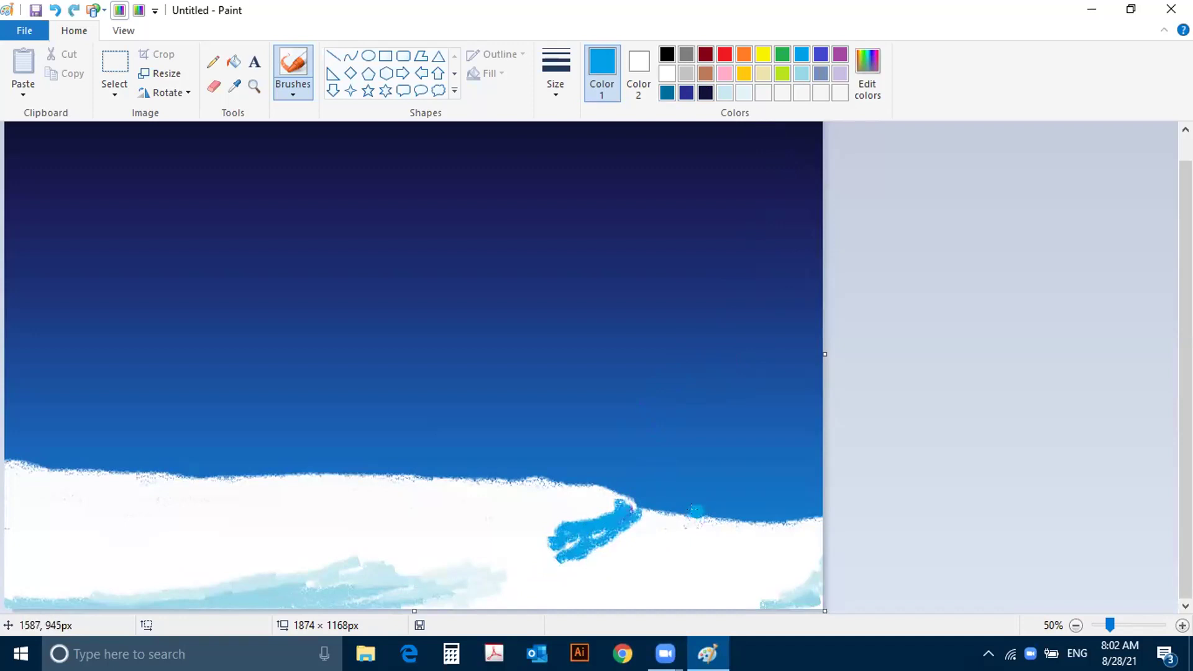
{"action": "key", "text": "ctrl+z"}
{"action": "key", "text": "ctrl+z"}
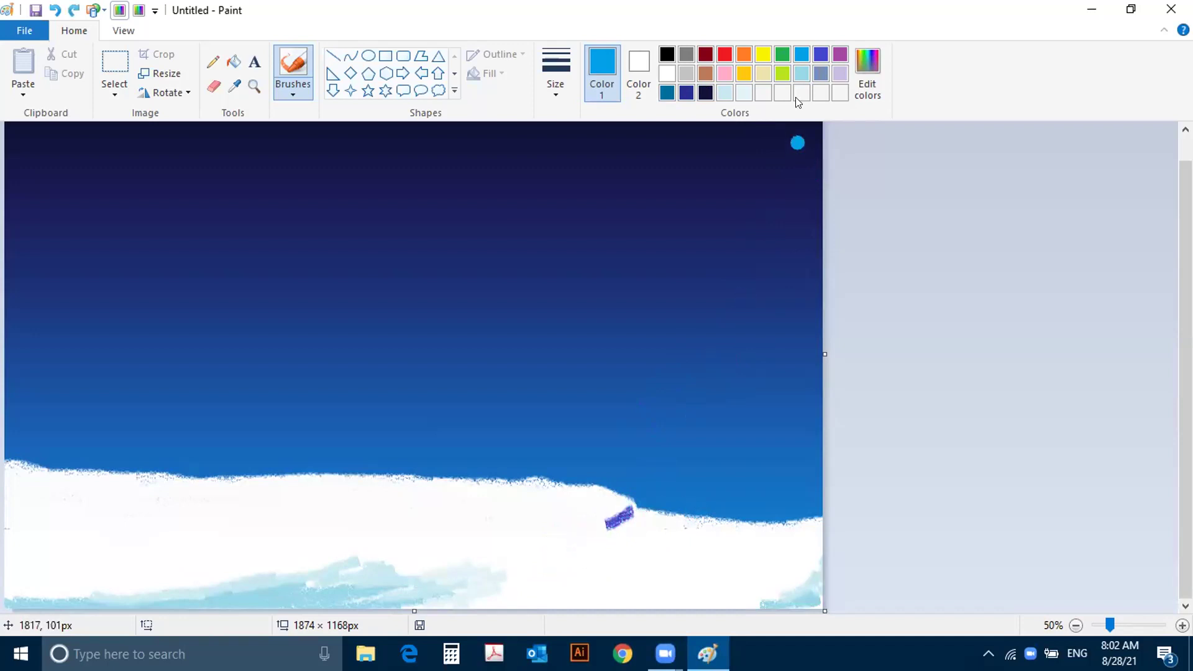
Step: Paint turquoise over the indigo mark and extend it down the slope as a narrow crevice, closing the Apps window that opens
{"action": "left_click", "coordinate": [799, 76]}
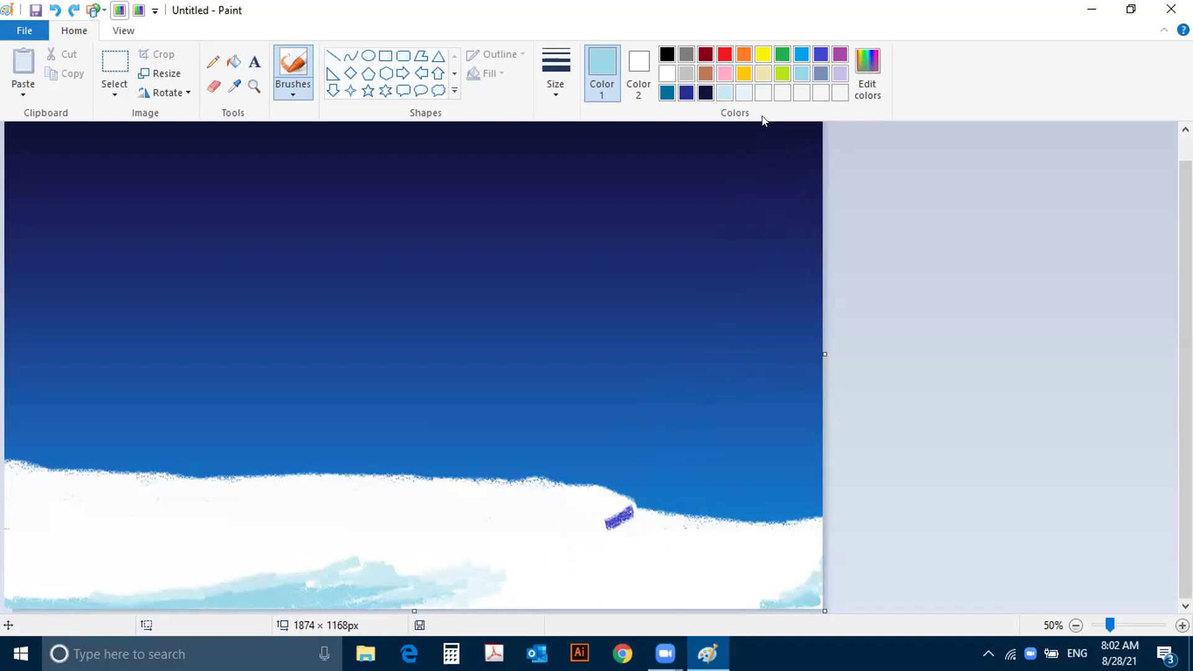
{"action": "left_click", "coordinate": [801, 54]}
{"action": "left_click_drag", "start_coordinate": [631, 509], "coordinate": [600, 527]}
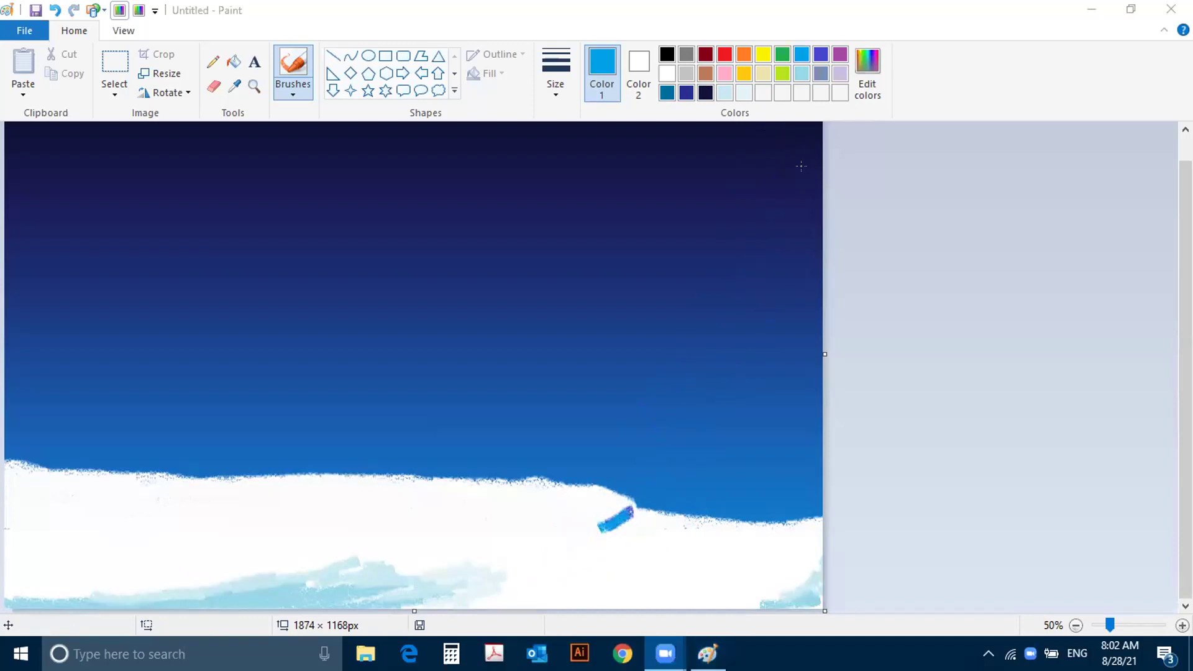
{"action": "left_click_drag", "start_coordinate": [632, 511], "coordinate": [605, 528]}
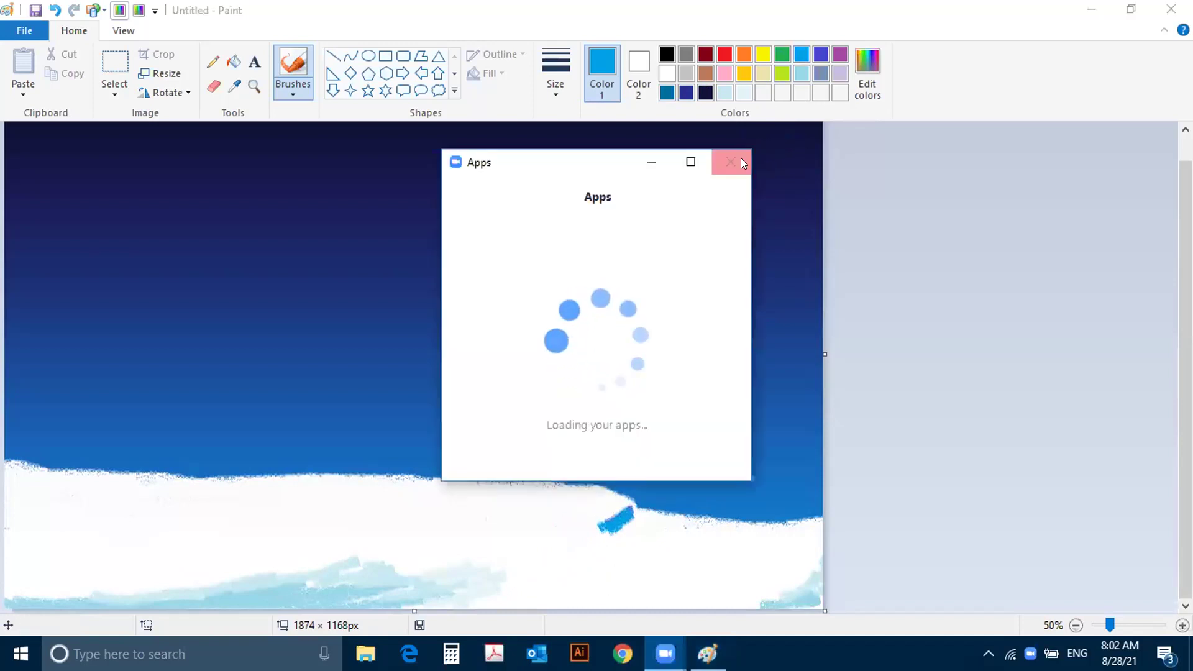
{"action": "left_click", "coordinate": [741, 158]}
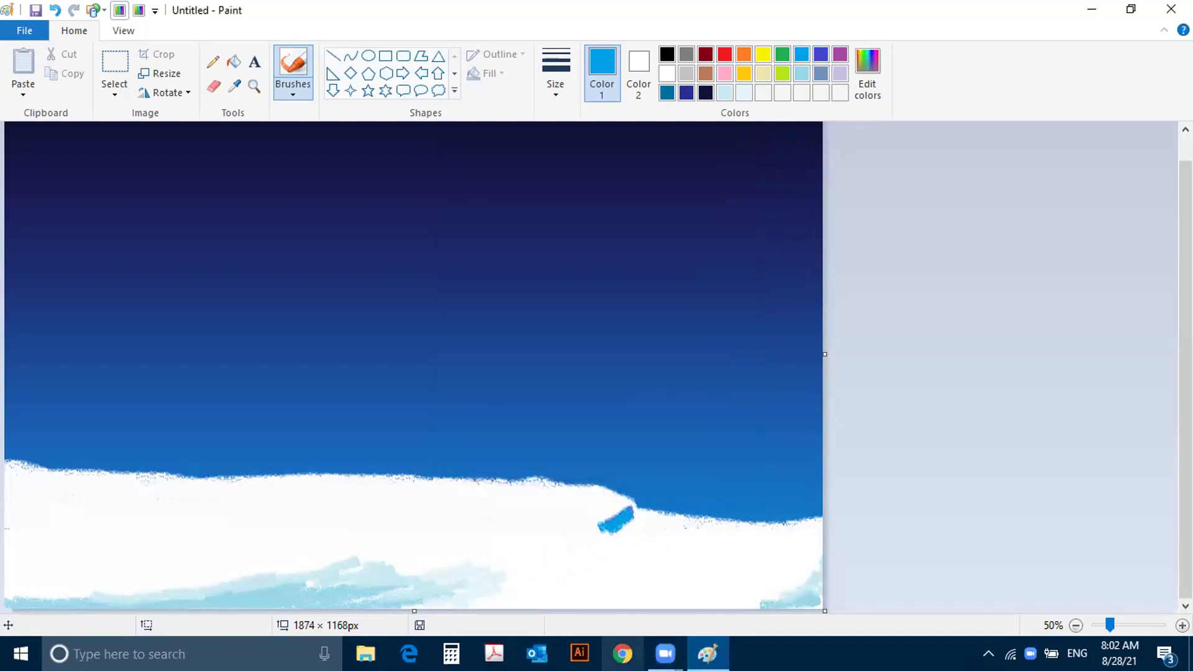
{"action": "left_click_drag", "start_coordinate": [629, 527], "coordinate": [563, 547]}
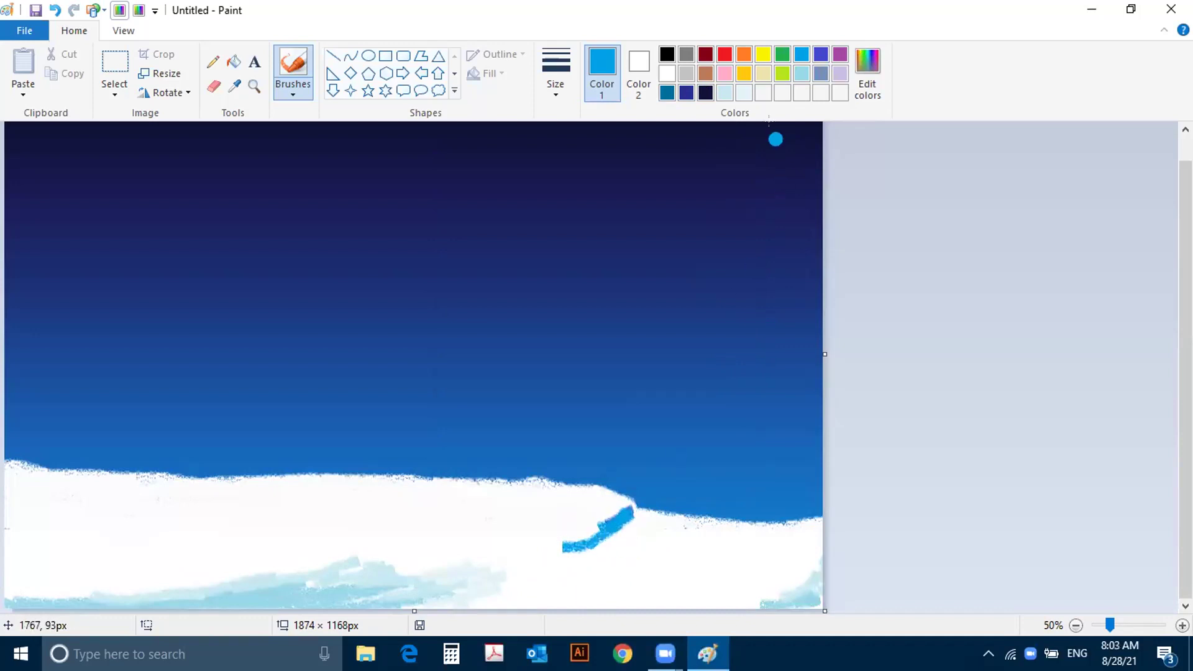
Step: Darken the crevice with indigo strokes and soften its edges with the custom pale turquoise
{"action": "left_click", "coordinate": [821, 54]}
{"action": "left_click_drag", "start_coordinate": [629, 505], "coordinate": [561, 553]}
{"action": "mouse_move", "coordinate": [634, 510]}
{"action": "left_mouse_down"}
{"action": "mouse_move", "coordinate": [606, 536]}
{"action": "mouse_move", "coordinate": [622, 538]}
{"action": "mouse_move", "coordinate": [615, 551]}
{"action": "mouse_move", "coordinate": [617, 526]}
{"action": "mouse_move", "coordinate": [612, 544]}
{"action": "mouse_move", "coordinate": [638, 530]}
{"action": "mouse_move", "coordinate": [615, 556]}
{"action": "mouse_move", "coordinate": [633, 489]}
{"action": "mouse_move", "coordinate": [563, 531]}
{"action": "mouse_move", "coordinate": [595, 525]}
{"action": "left_mouse_up"}
{"action": "left_click", "coordinate": [724, 92]}
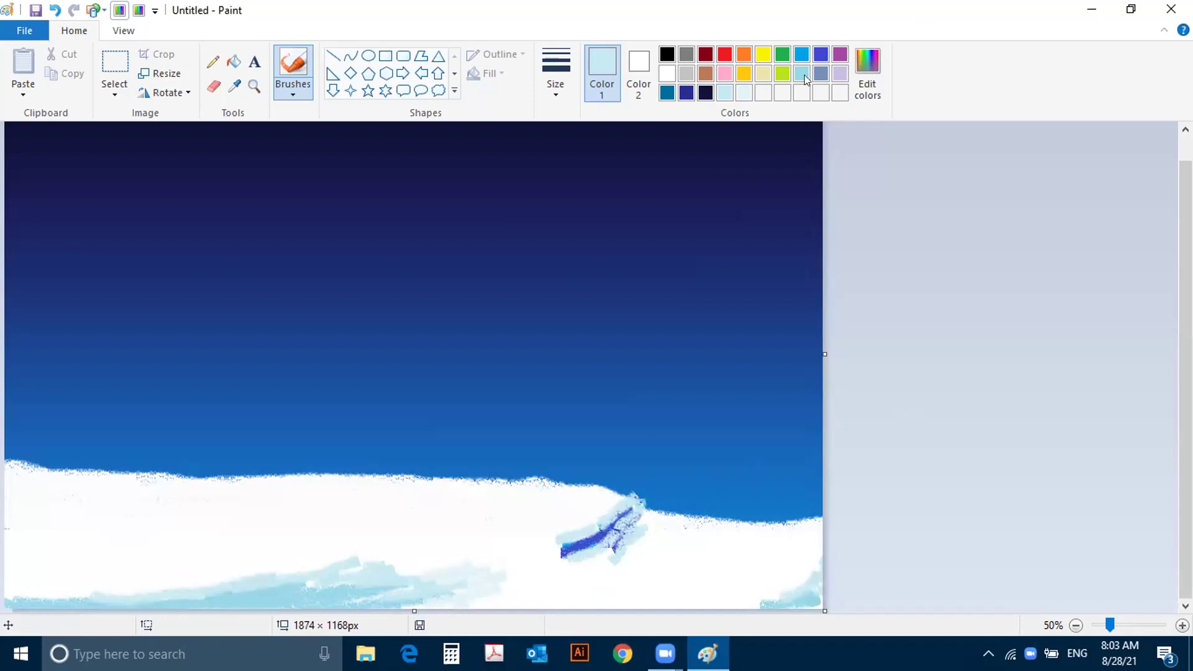
Step: Retouch the snow ridge's tip above the crevice in white and switch the drawing colour to turquoise
{"action": "left_click", "coordinate": [665, 76]}
{"action": "mouse_move", "coordinate": [634, 502]}
{"action": "left_mouse_down"}
{"action": "mouse_move", "coordinate": [610, 487]}
{"action": "mouse_move", "coordinate": [668, 504]}
{"action": "left_mouse_up"}
{"action": "left_click", "coordinate": [786, 177]}
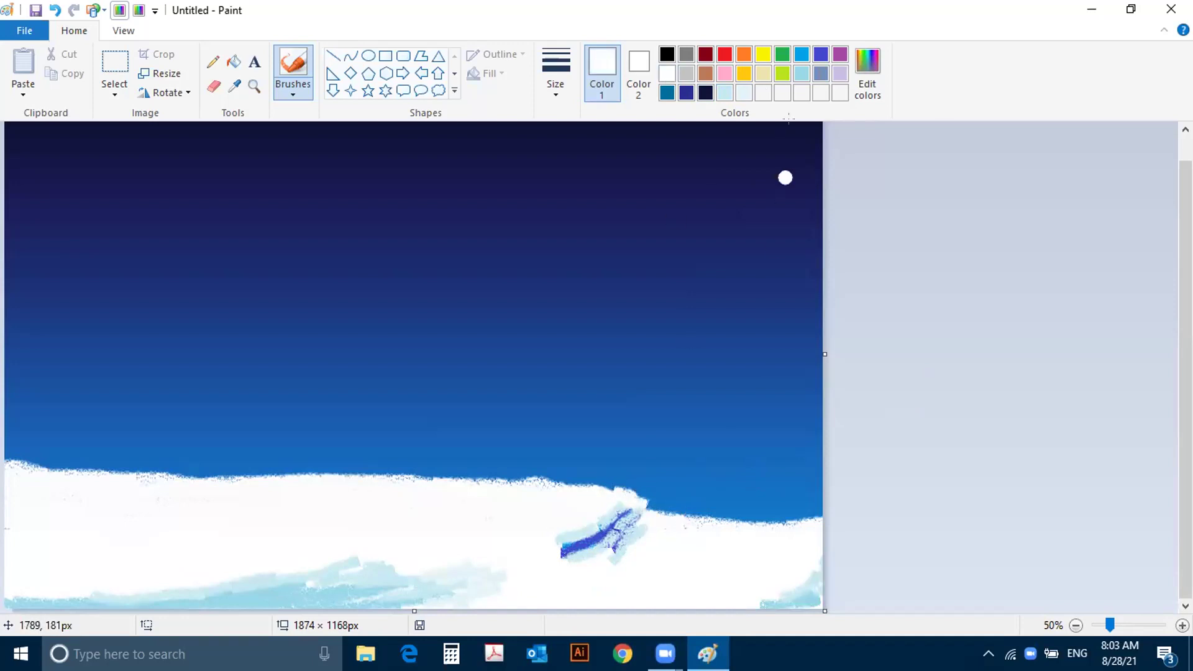
{"action": "left_click", "coordinate": [801, 55]}
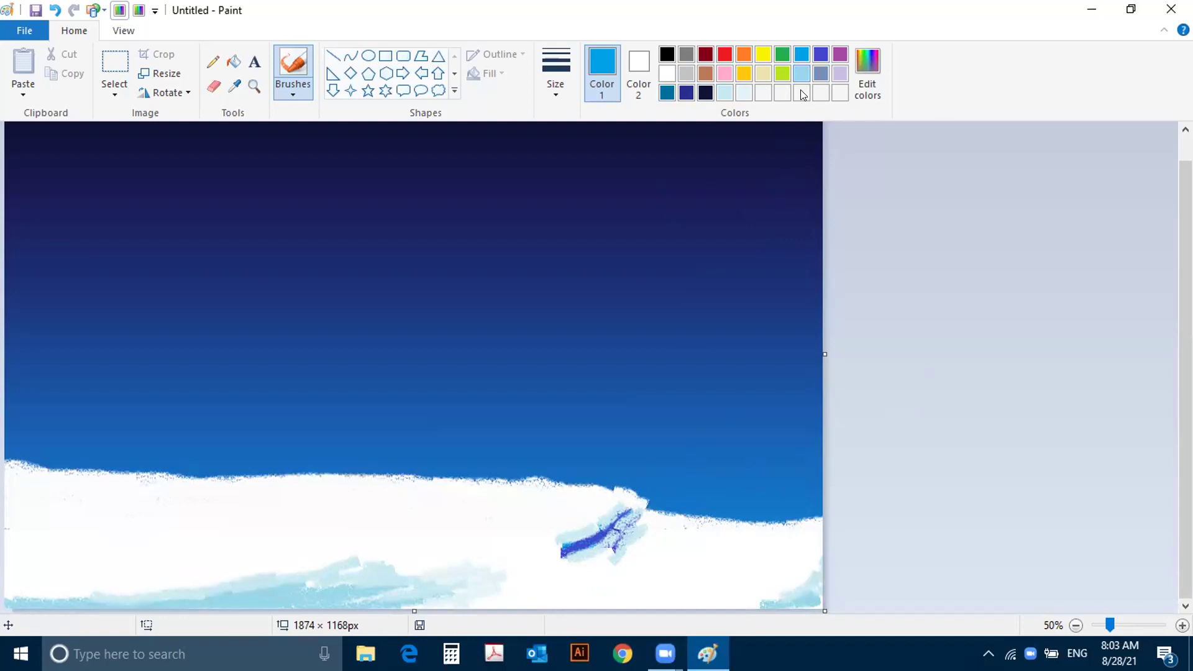
Step: Widen the crevice with indigo strokes from the ridge tip down the slope, closing the Resize and Skew dialog without changes
{"action": "left_click", "coordinate": [821, 55]}
{"action": "mouse_move", "coordinate": [640, 517]}
{"action": "left_mouse_down"}
{"action": "mouse_move", "coordinate": [602, 517]}
{"action": "mouse_move", "coordinate": [642, 507]}
{"action": "mouse_move", "coordinate": [601, 551]}
{"action": "mouse_move", "coordinate": [609, 523]}
{"action": "mouse_move", "coordinate": [579, 538]}
{"action": "mouse_move", "coordinate": [595, 524]}
{"action": "mouse_move", "coordinate": [569, 526]}
{"action": "mouse_move", "coordinate": [606, 500]}
{"action": "mouse_move", "coordinate": [545, 559]}
{"action": "mouse_move", "coordinate": [527, 559]}
{"action": "mouse_move", "coordinate": [585, 541]}
{"action": "mouse_move", "coordinate": [596, 541]}
{"action": "mouse_move", "coordinate": [581, 556]}
{"action": "mouse_move", "coordinate": [598, 551]}
{"action": "mouse_move", "coordinate": [572, 558]}
{"action": "mouse_move", "coordinate": [641, 531]}
{"action": "mouse_move", "coordinate": [642, 504]}
{"action": "left_mouse_up"}
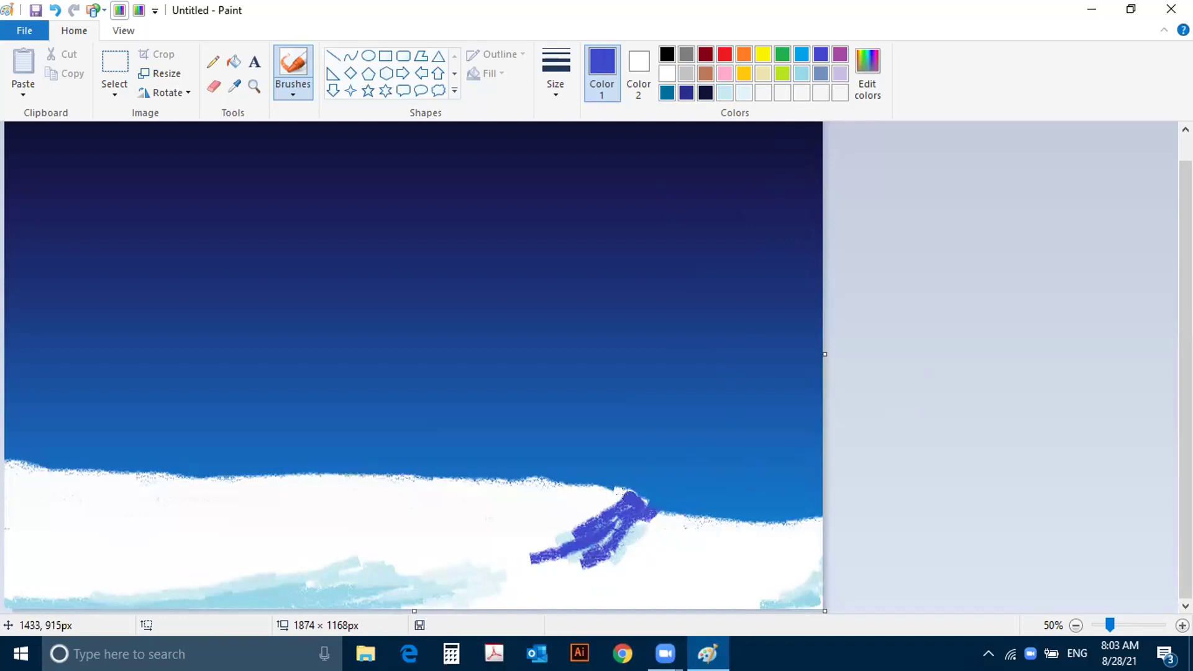
{"action": "key", "text": "ctrl+z"}
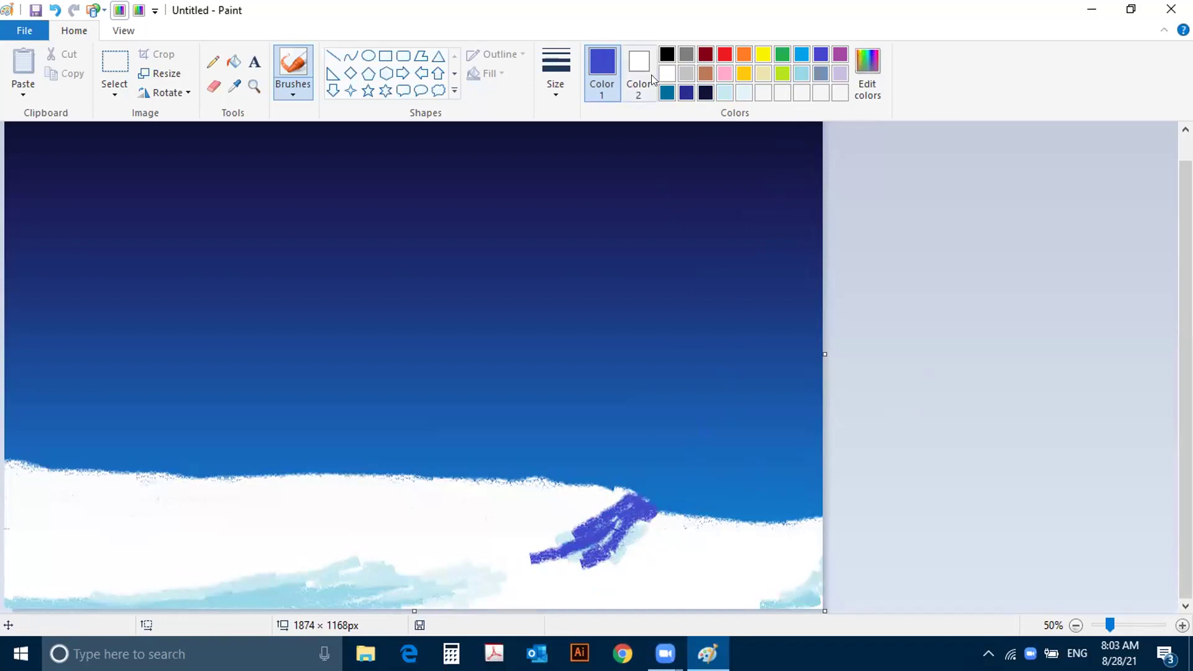
{"action": "left_click", "coordinate": [159, 74]}
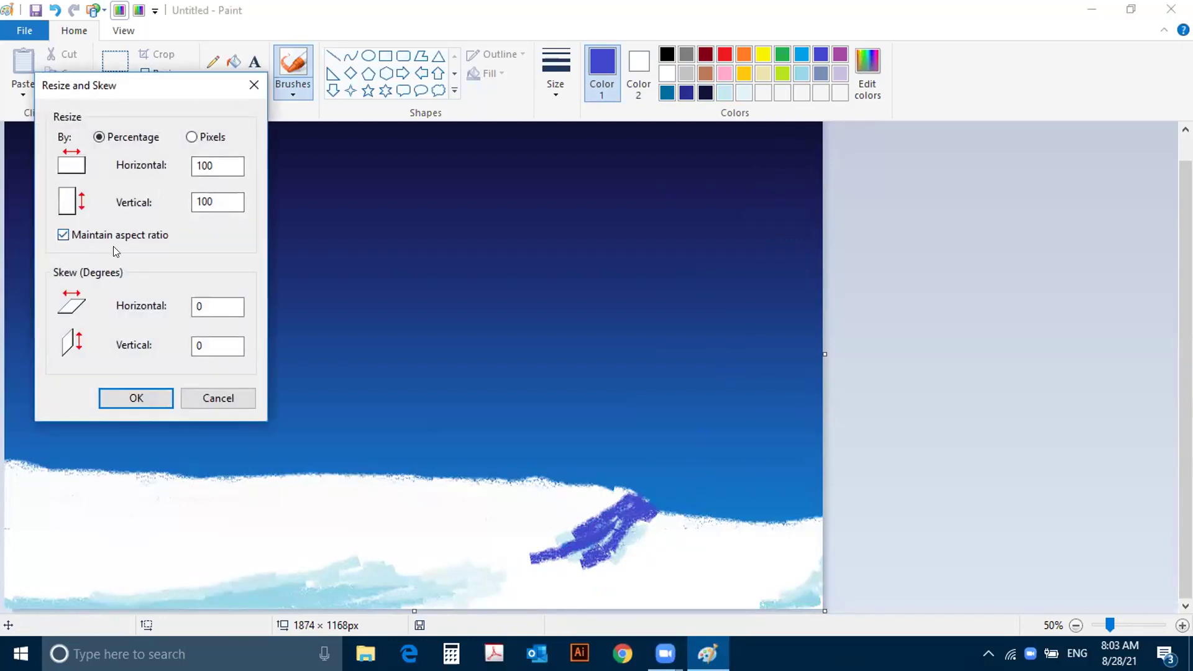
{"action": "left_click", "coordinate": [227, 403]}
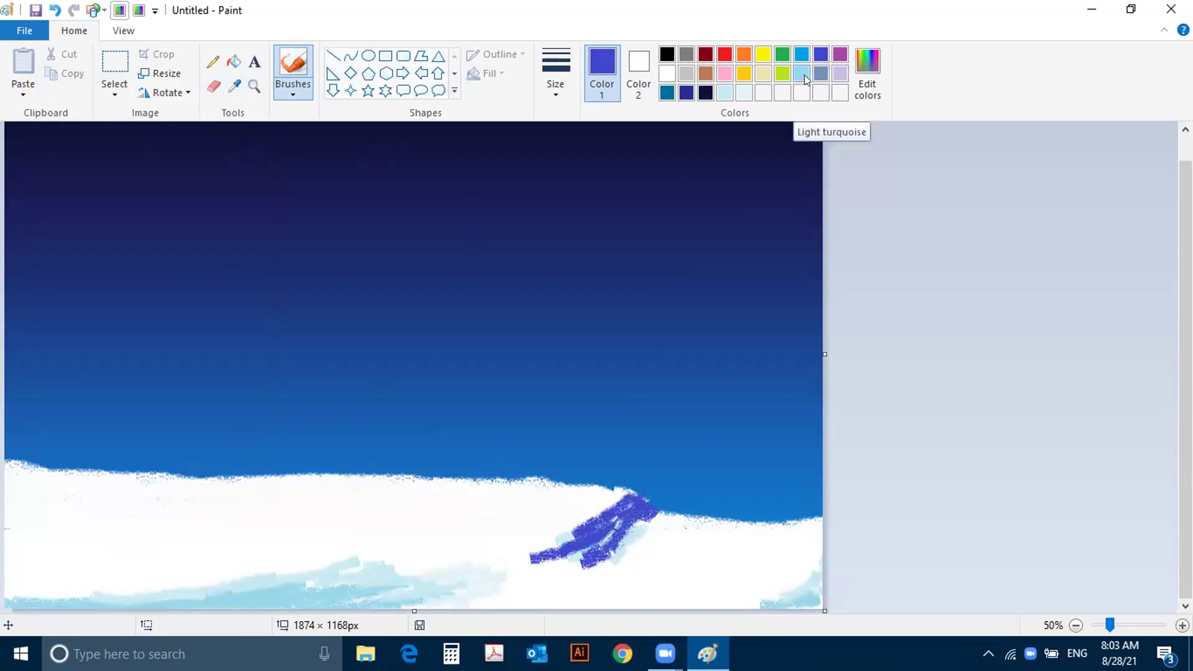
Step: After viewing the reference picture in Photos, sample the lower sky's blue and paint it over the crevice up through the ridge
{"action": "left_click", "coordinate": [1093, 10]}
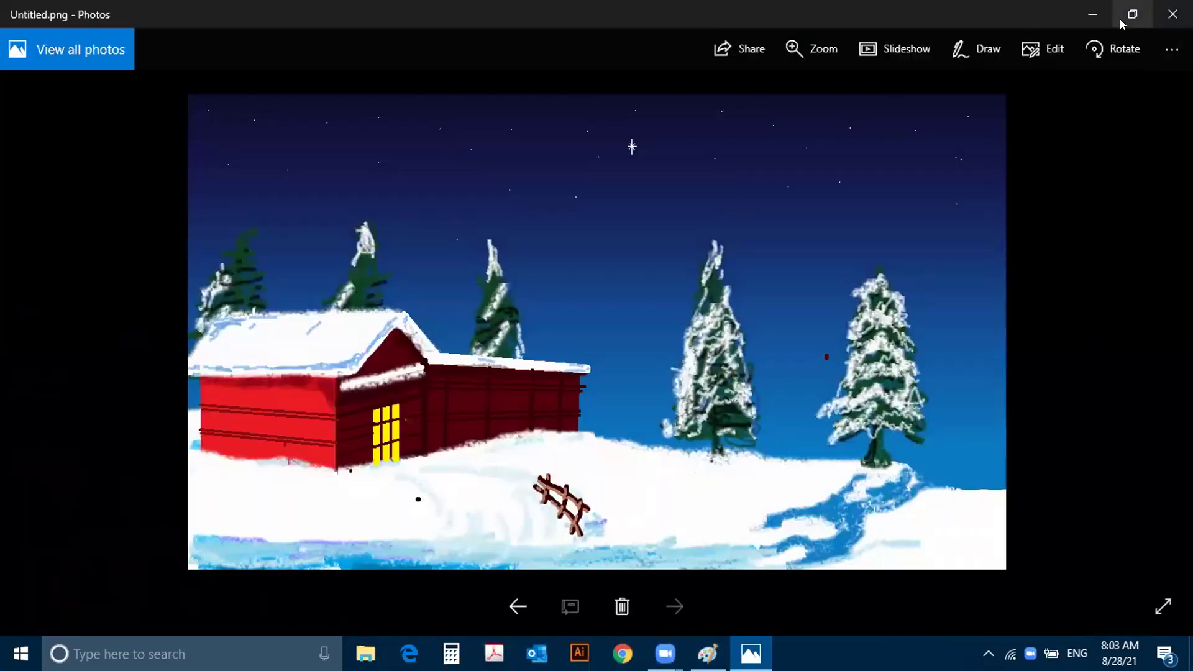
{"action": "left_click", "coordinate": [1092, 14]}
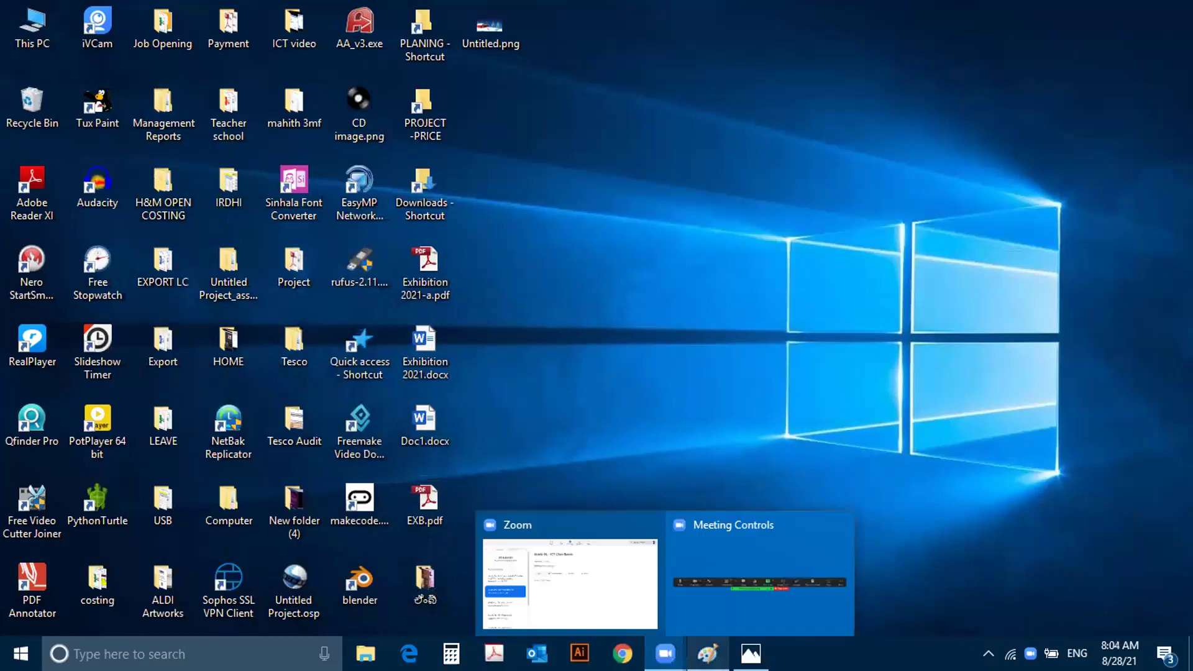
{"action": "left_click", "coordinate": [708, 652]}
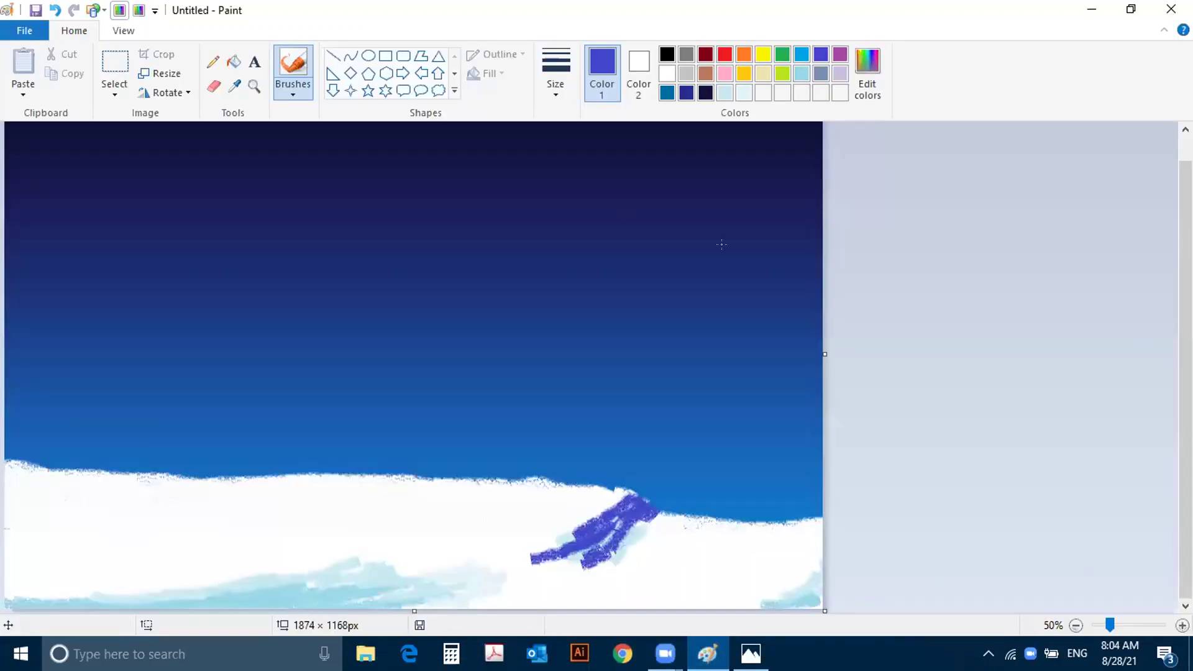
{"action": "left_click", "coordinate": [234, 85]}
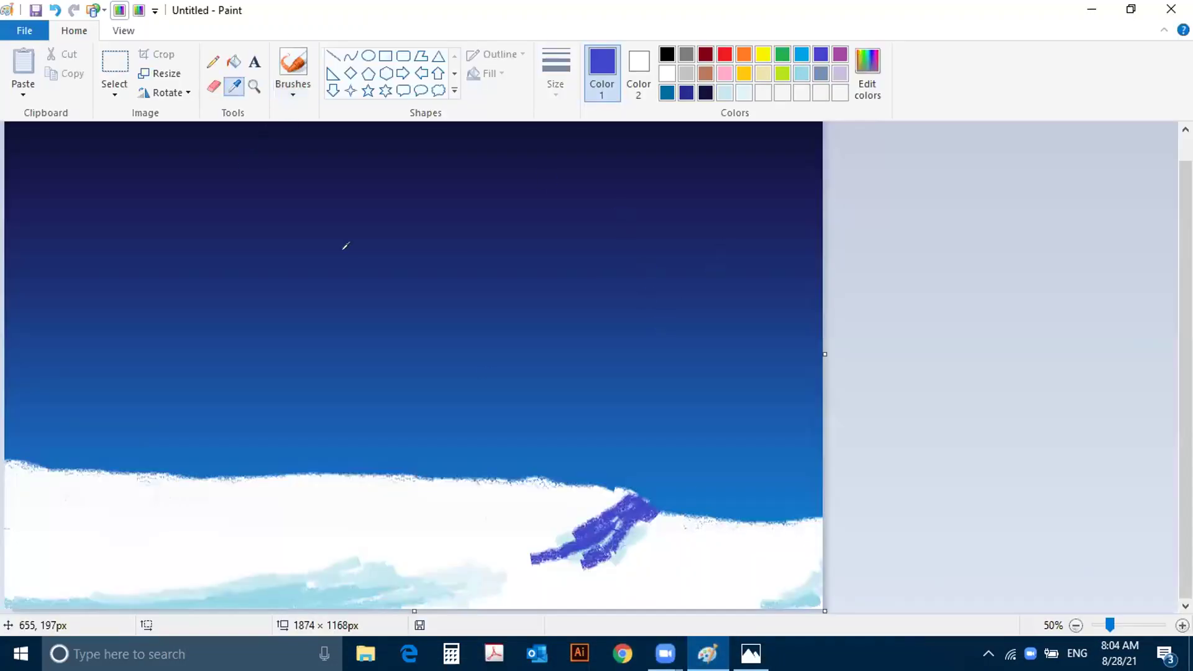
{"action": "left_click", "coordinate": [674, 466]}
{"action": "left_click_drag", "start_coordinate": [640, 498], "coordinate": [605, 523]}
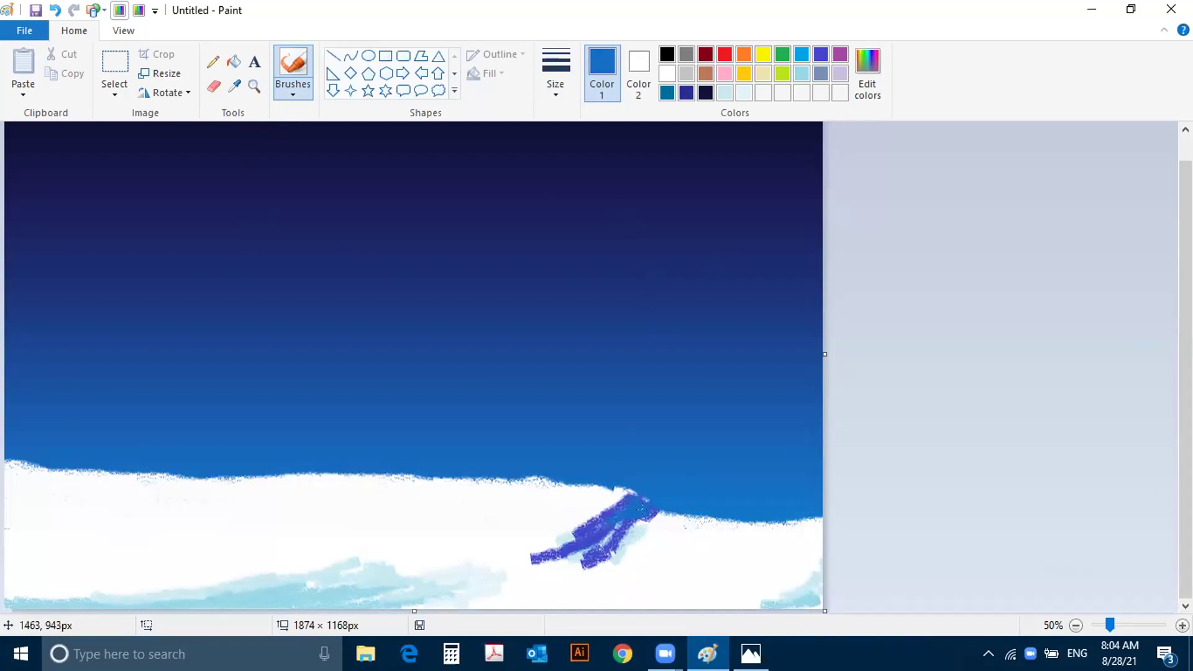
{"action": "mouse_move", "coordinate": [606, 525]}
{"action": "left_mouse_down"}
{"action": "mouse_move", "coordinate": [621, 507]}
{"action": "mouse_move", "coordinate": [556, 559]}
{"action": "mouse_move", "coordinate": [624, 531]}
{"action": "mouse_move", "coordinate": [553, 568]}
{"action": "mouse_move", "coordinate": [606, 545]}
{"action": "left_mouse_up"}
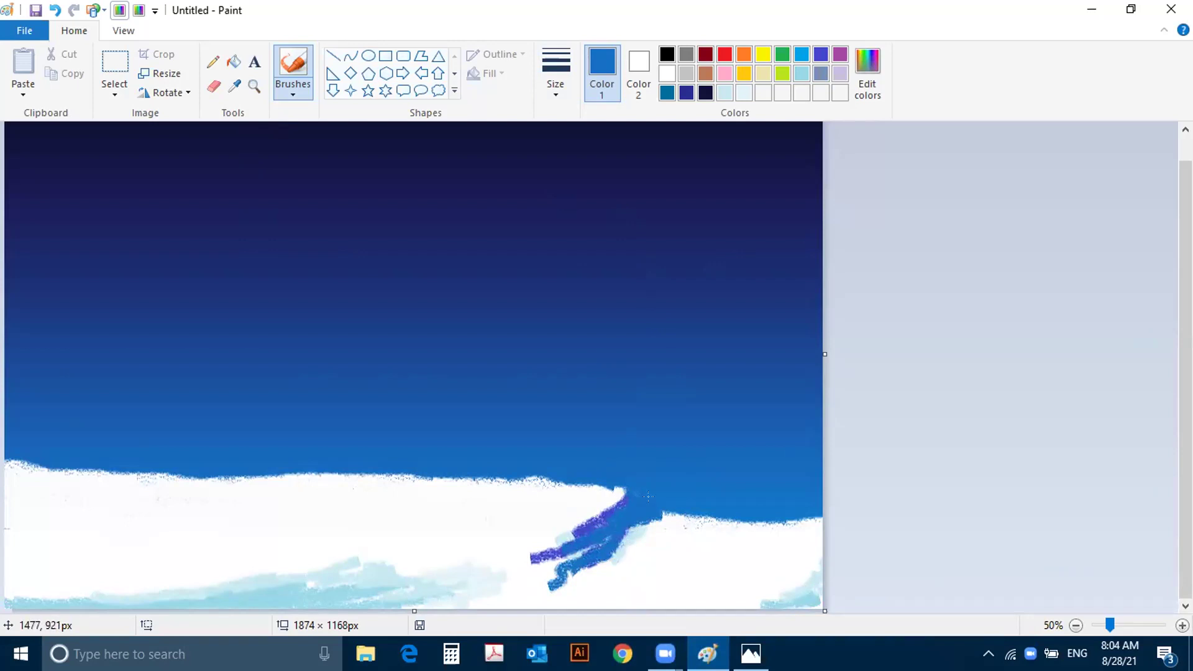
{"action": "mouse_move", "coordinate": [629, 518]}
{"action": "left_mouse_down"}
{"action": "mouse_move", "coordinate": [604, 546]}
{"action": "mouse_move", "coordinate": [601, 505]}
{"action": "mouse_move", "coordinate": [618, 488]}
{"action": "left_mouse_up"}
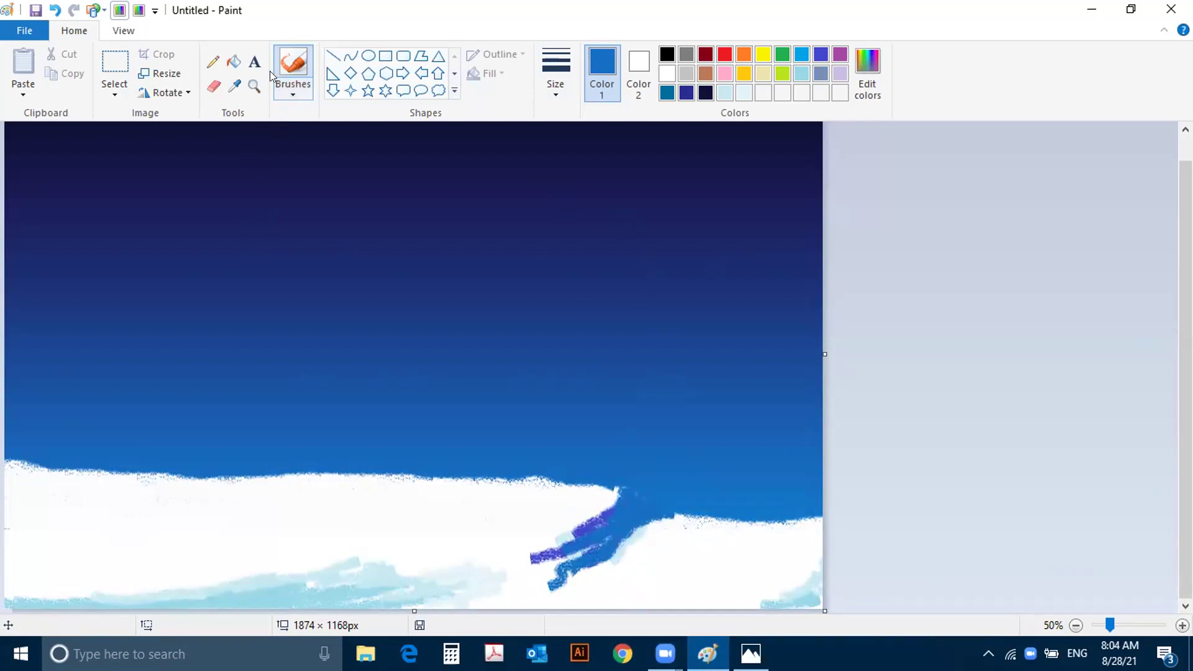
Step: Rebuild the ridge over the crevice's upper end in white and blend its lower end and the right-hand snow with custom pale turquoise
{"action": "left_click", "coordinate": [665, 74]}
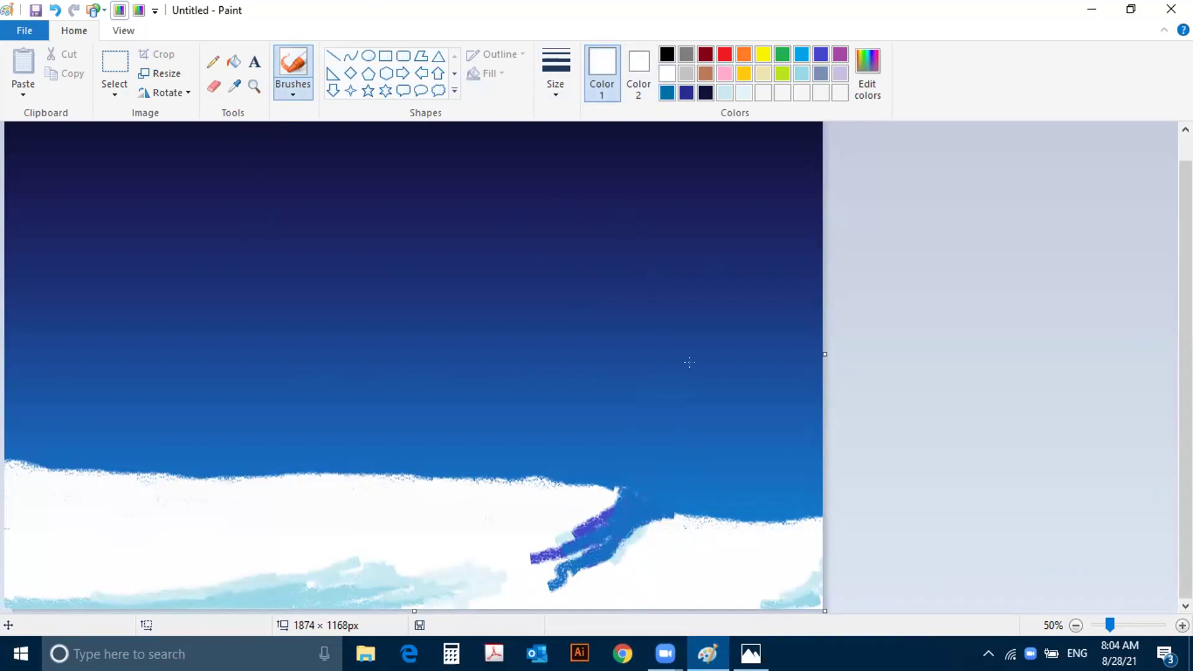
{"action": "mouse_move", "coordinate": [634, 491]}
{"action": "left_mouse_down"}
{"action": "mouse_move", "coordinate": [661, 508]}
{"action": "mouse_move", "coordinate": [587, 485]}
{"action": "mouse_move", "coordinate": [674, 514]}
{"action": "mouse_move", "coordinate": [645, 526]}
{"action": "left_mouse_up"}
{"action": "mouse_move", "coordinate": [665, 512]}
{"action": "left_mouse_down"}
{"action": "mouse_move", "coordinate": [611, 490]}
{"action": "mouse_move", "coordinate": [626, 489]}
{"action": "mouse_move", "coordinate": [598, 510]}
{"action": "mouse_move", "coordinate": [623, 486]}
{"action": "mouse_move", "coordinate": [606, 496]}
{"action": "mouse_move", "coordinate": [674, 499]}
{"action": "mouse_move", "coordinate": [640, 497]}
{"action": "mouse_move", "coordinate": [623, 513]}
{"action": "mouse_move", "coordinate": [641, 497]}
{"action": "mouse_move", "coordinate": [636, 526]}
{"action": "mouse_move", "coordinate": [629, 515]}
{"action": "mouse_move", "coordinate": [639, 527]}
{"action": "mouse_move", "coordinate": [594, 572]}
{"action": "left_mouse_up"}
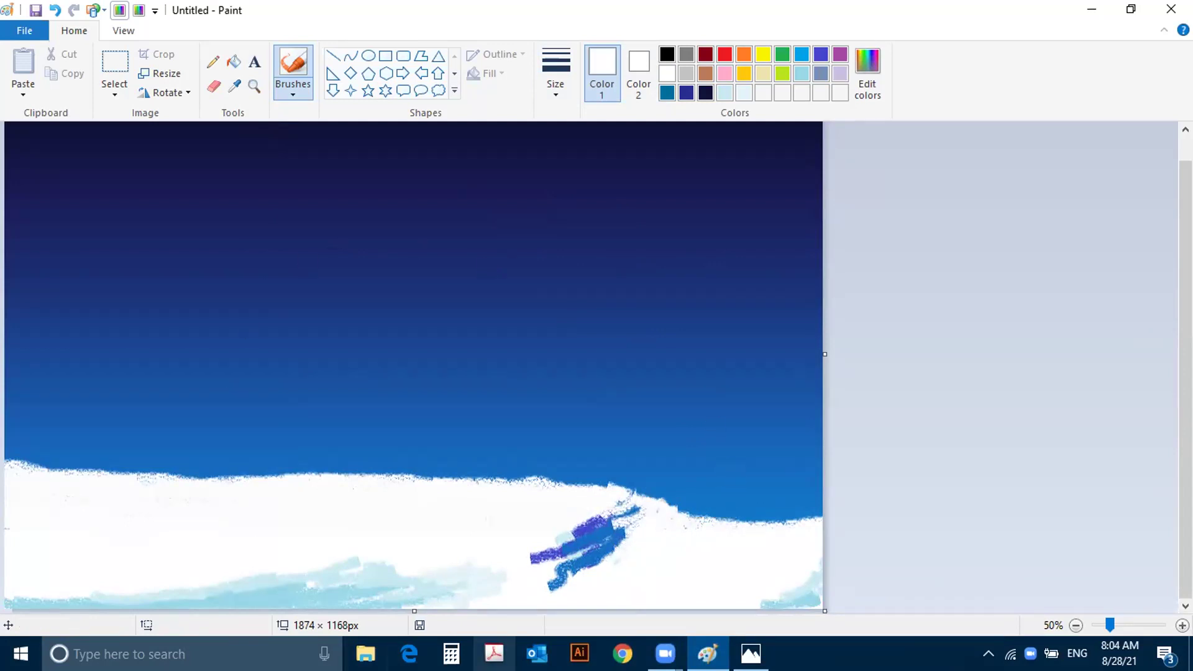
{"action": "left_click", "coordinate": [744, 93]}
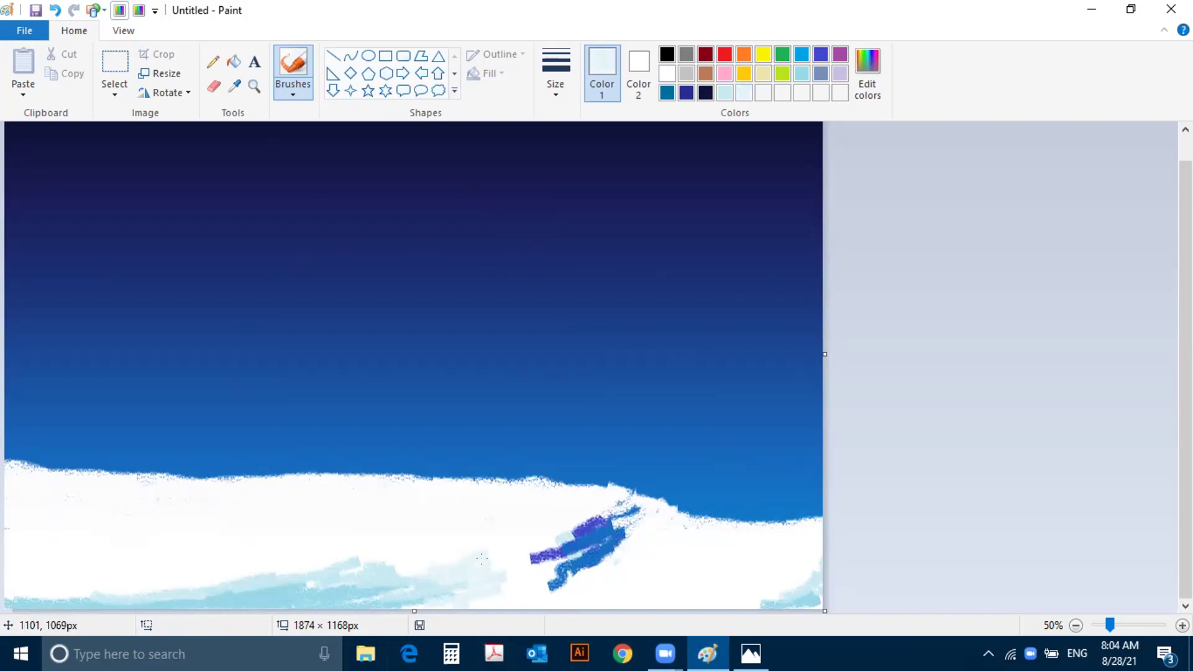
{"action": "left_click_drag", "start_coordinate": [760, 597], "coordinate": [767, 592]}
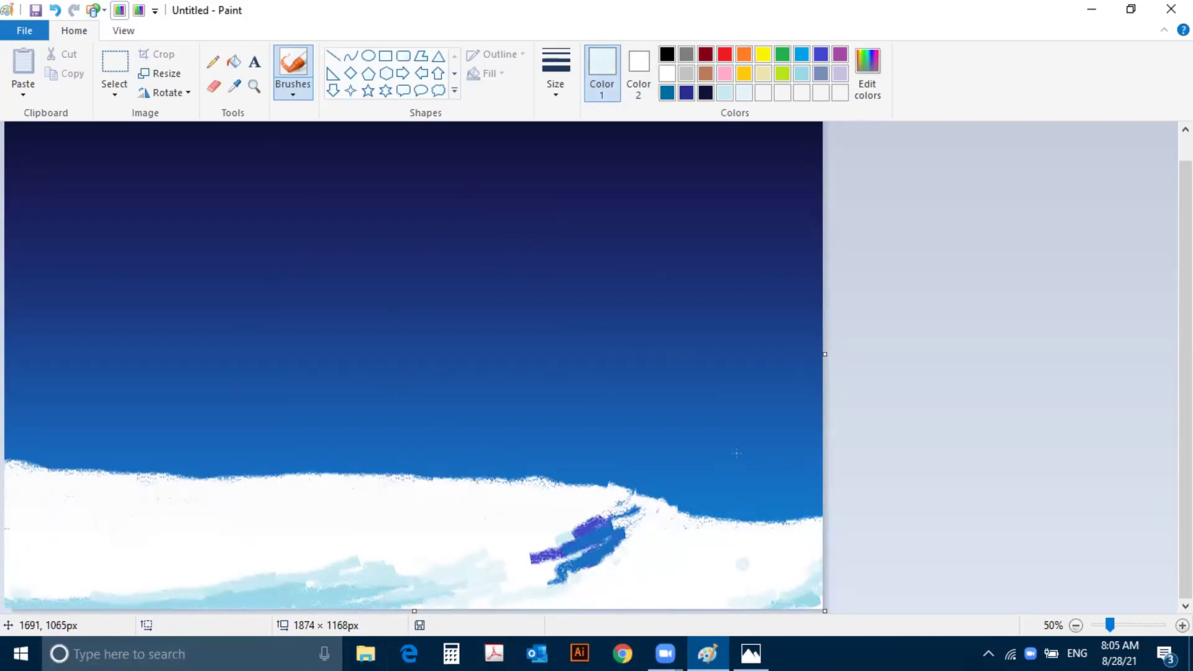
Step: Review the Untitled.png reference picture in Photos and shade the snow slope and both sides of the crevice with pale turquoise patches
{"action": "left_click", "coordinate": [1092, 8]}
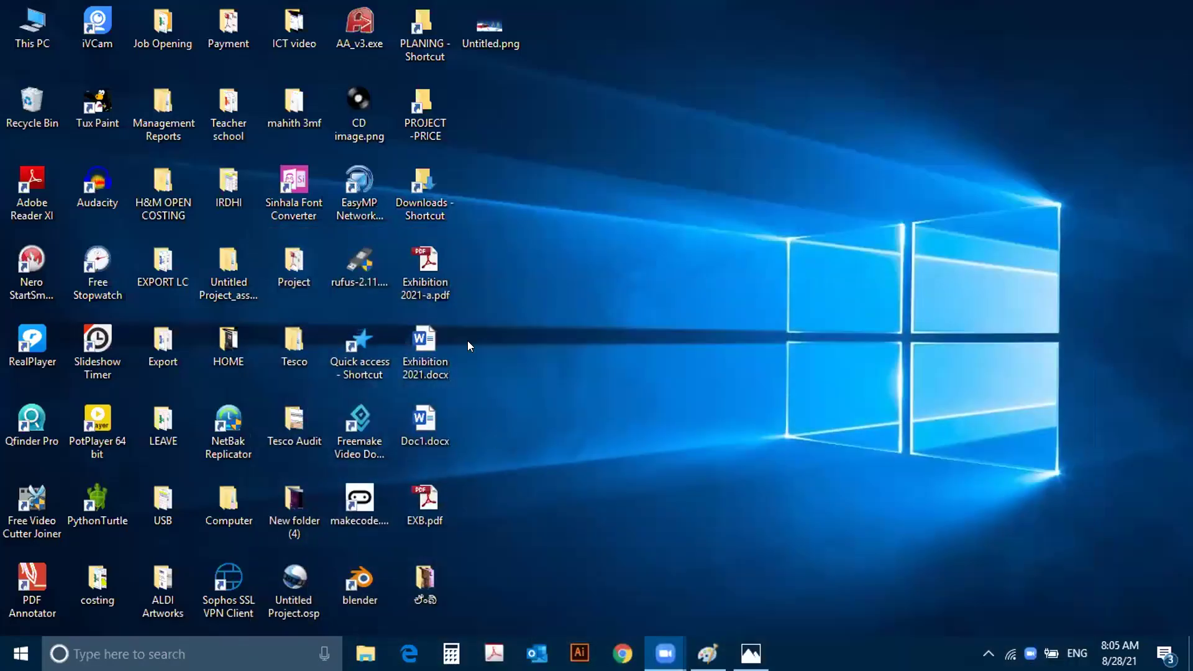
{"action": "double_click", "coordinate": [488, 38]}
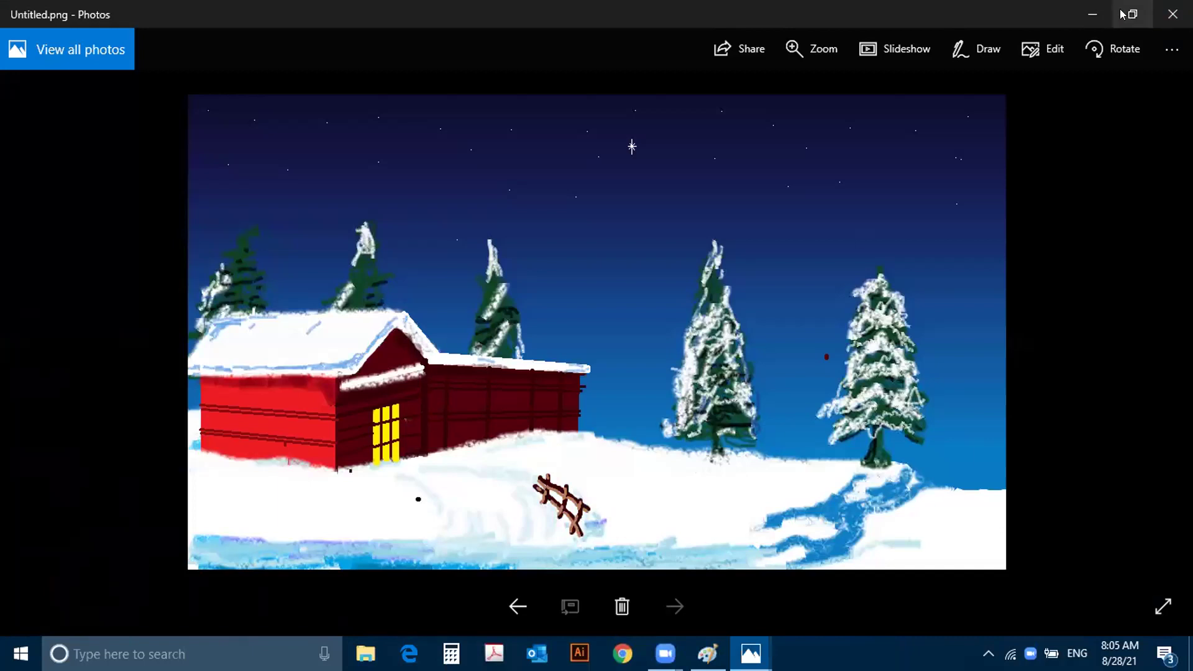
{"action": "left_click", "coordinate": [1092, 13]}
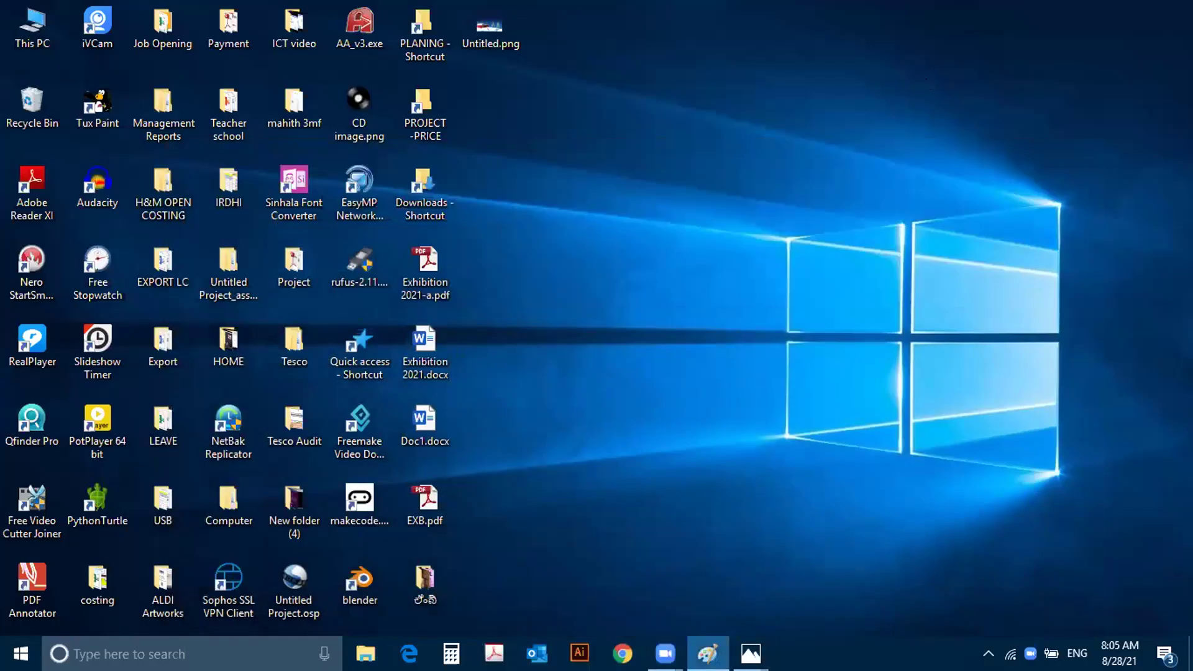
{"action": "left_click", "coordinate": [707, 654]}
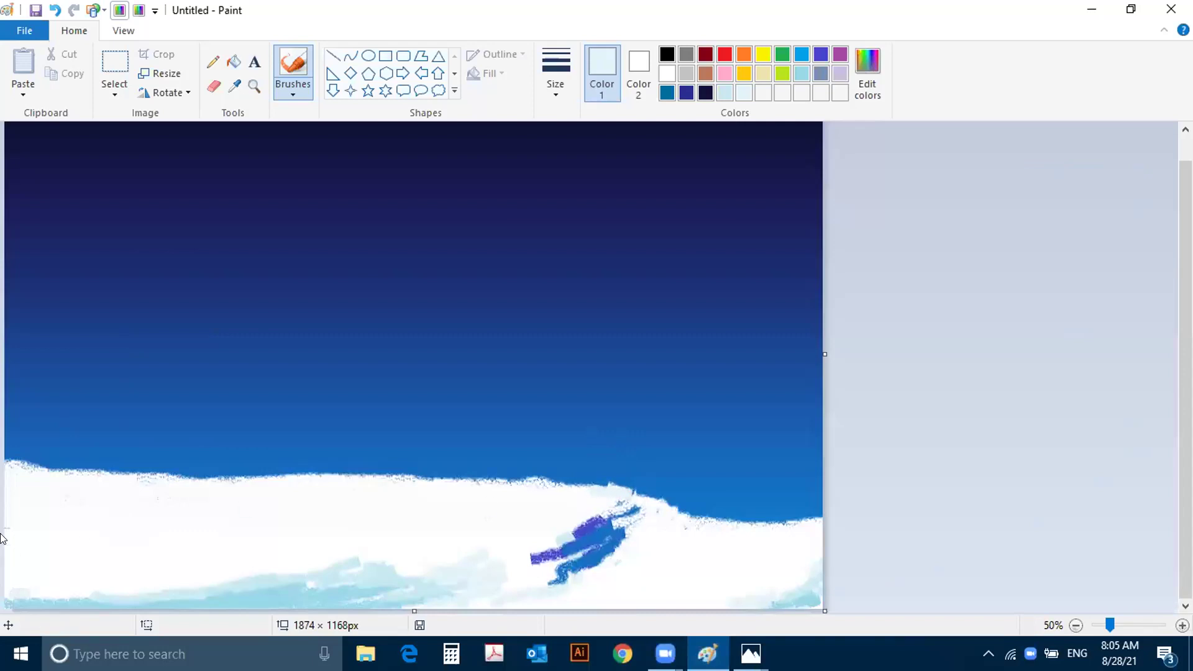
{"action": "mouse_move", "coordinate": [54, 552]}
{"action": "left_mouse_down"}
{"action": "mouse_move", "coordinate": [420, 512]}
{"action": "mouse_move", "coordinate": [320, 551]}
{"action": "mouse_move", "coordinate": [344, 526]}
{"action": "mouse_move", "coordinate": [285, 518]}
{"action": "left_mouse_up"}
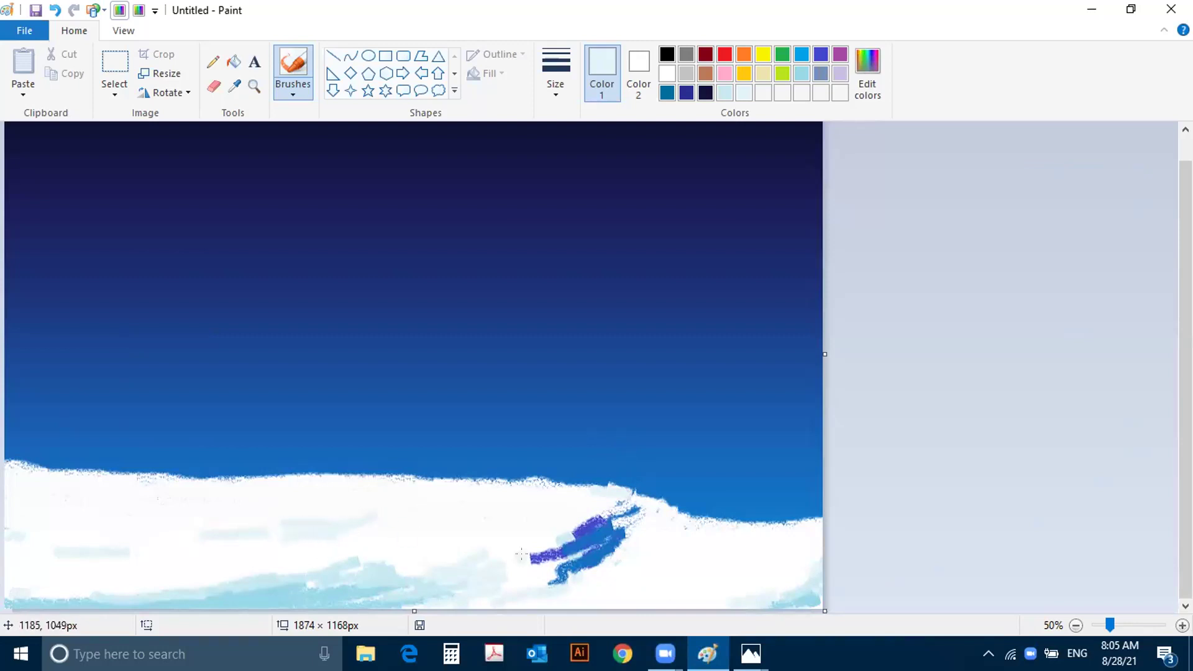
{"action": "mouse_move", "coordinate": [690, 538]}
{"action": "left_mouse_down"}
{"action": "mouse_move", "coordinate": [670, 555]}
{"action": "mouse_move", "coordinate": [680, 515]}
{"action": "mouse_move", "coordinate": [653, 551]}
{"action": "mouse_move", "coordinate": [707, 524]}
{"action": "mouse_move", "coordinate": [642, 553]}
{"action": "mouse_move", "coordinate": [680, 513]}
{"action": "mouse_move", "coordinate": [637, 552]}
{"action": "left_mouse_up"}
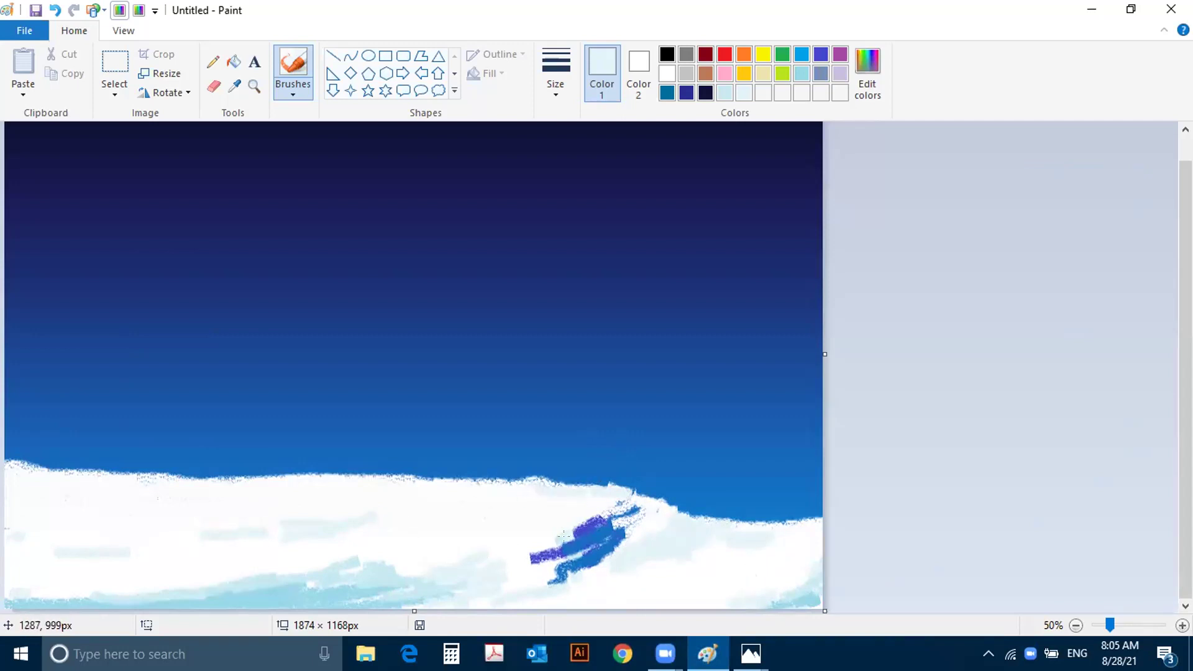
{"action": "mouse_move", "coordinate": [508, 587]}
{"action": "left_mouse_down"}
{"action": "mouse_move", "coordinate": [513, 545]}
{"action": "mouse_move", "coordinate": [510, 581]}
{"action": "left_mouse_up"}
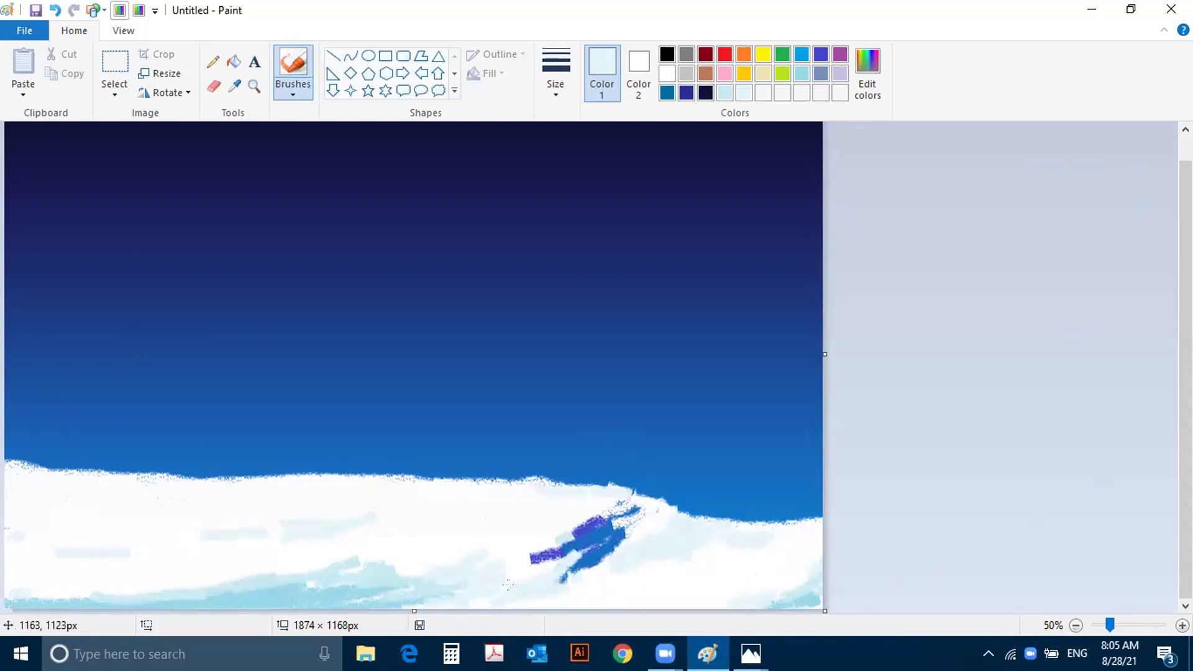
{"action": "left_click", "coordinate": [679, 505]}
{"action": "key", "text": "ctrl+z"}
{"action": "mouse_move", "coordinate": [595, 588]}
{"action": "left_mouse_down"}
{"action": "mouse_move", "coordinate": [565, 577]}
{"action": "mouse_move", "coordinate": [589, 566]}
{"action": "mouse_move", "coordinate": [551, 581]}
{"action": "left_mouse_up"}
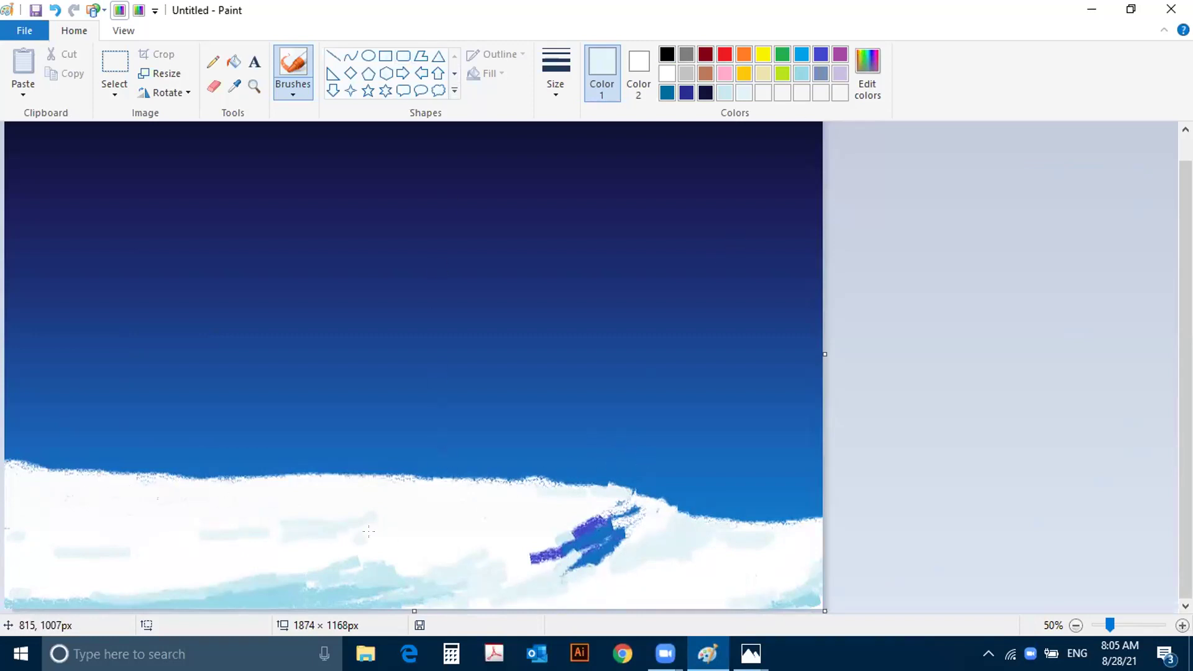
Step: Create a custom dark green drawing colour from the palette green, with red 19, green 98 and blue 43
{"action": "left_click", "coordinate": [783, 56]}
{"action": "left_click", "coordinate": [867, 68]}
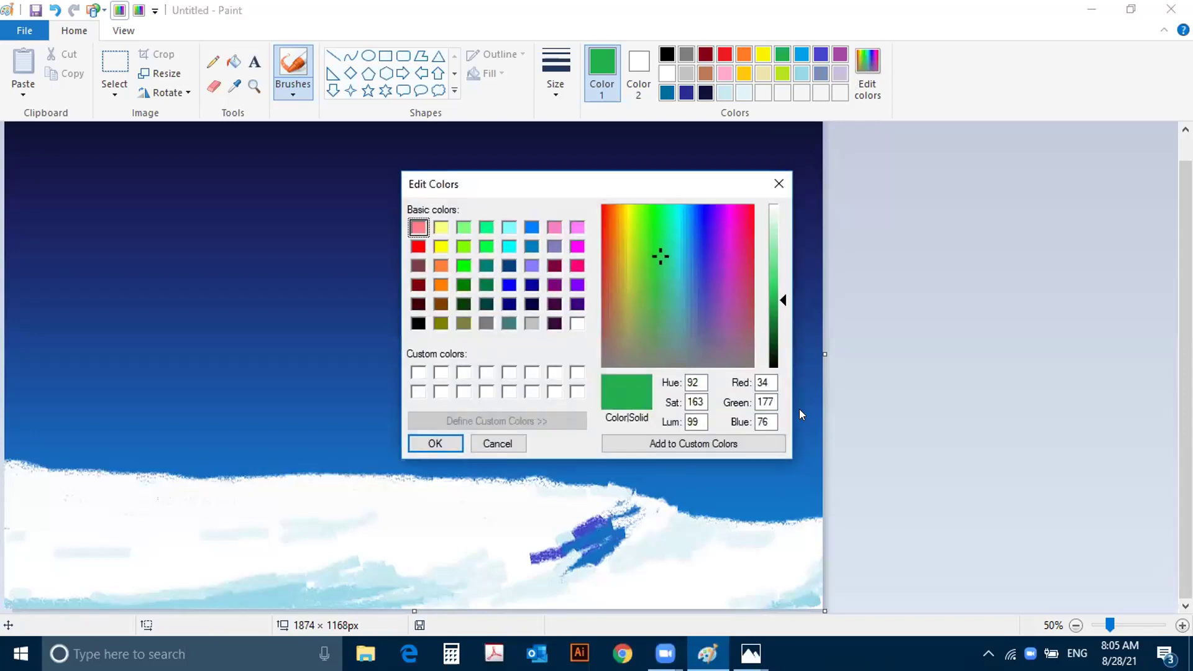
{"action": "left_click_drag", "start_coordinate": [783, 301], "coordinate": [784, 333]}
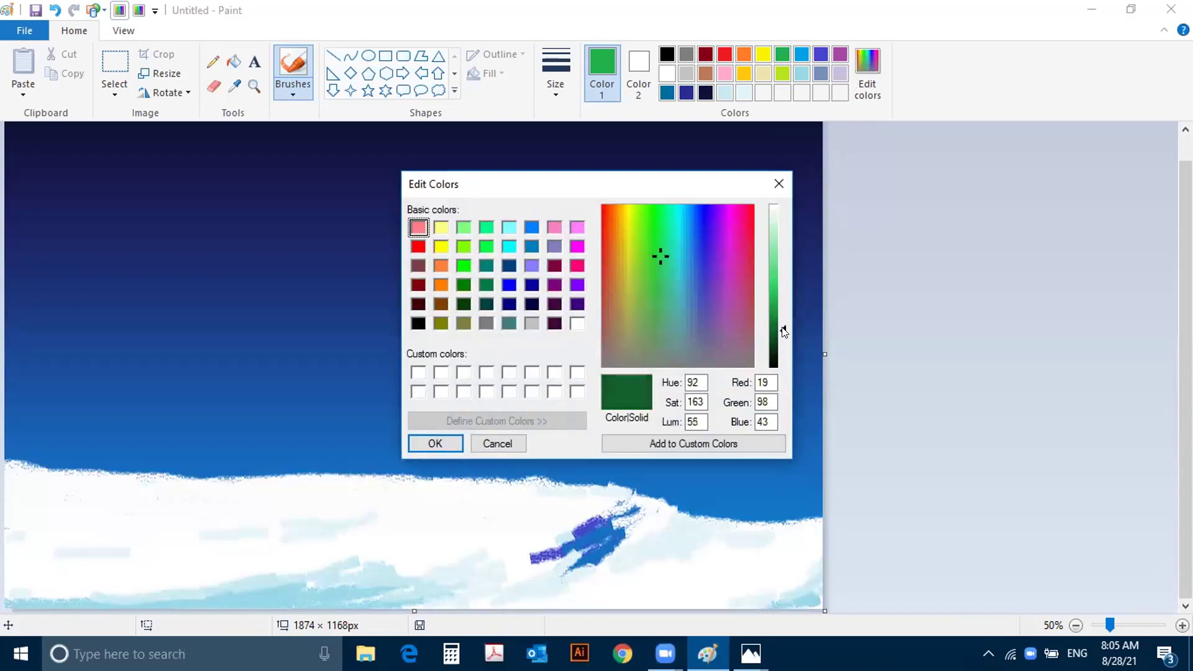
{"action": "left_click", "coordinate": [448, 444]}
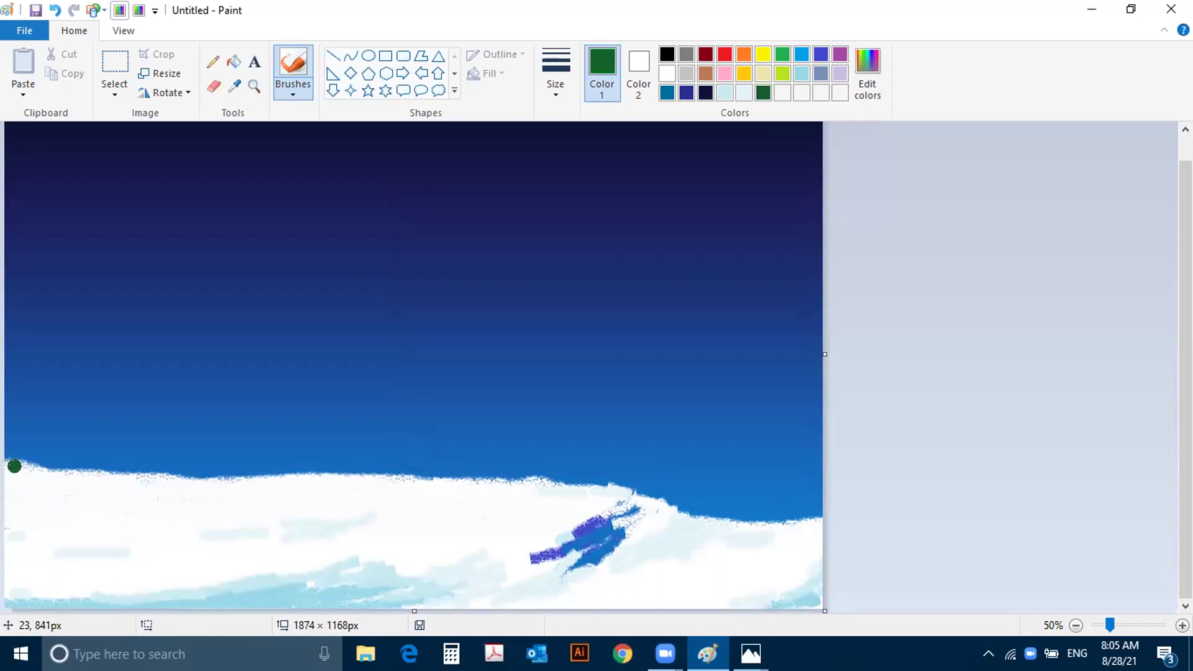
Step: Paint a tall dark green tree trunk with a forked base rising from the snow ridge at the canvas's far left
{"action": "left_click_drag", "start_coordinate": [23, 464], "coordinate": [36, 420]}
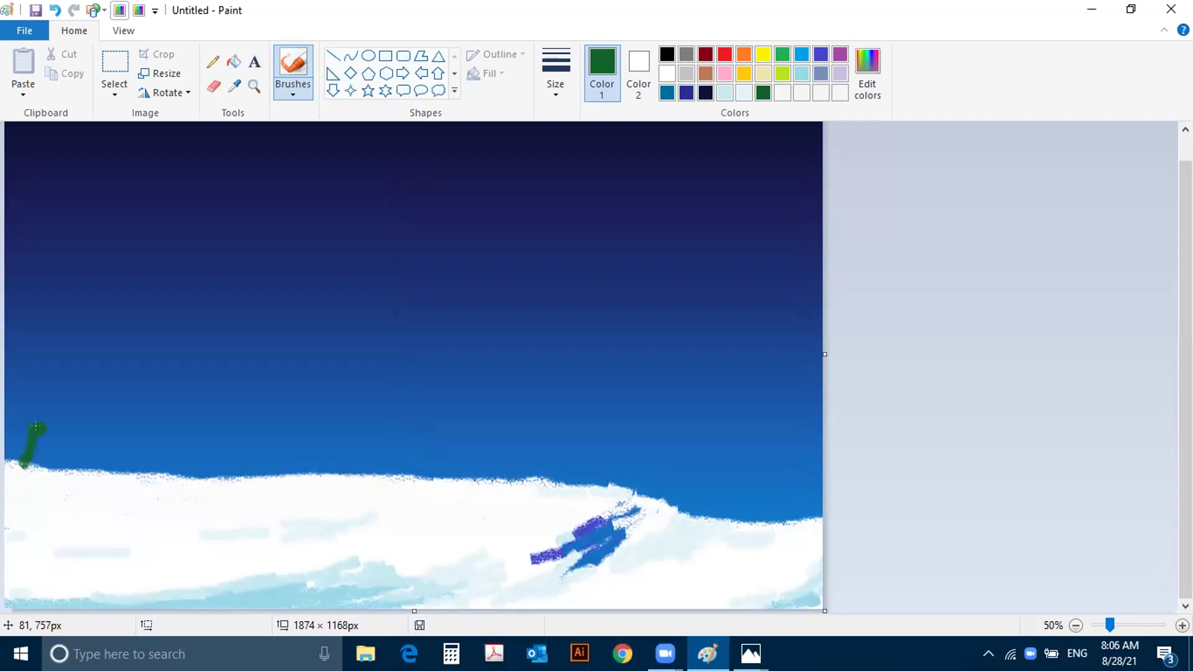
{"action": "mouse_move", "coordinate": [34, 429]}
{"action": "left_mouse_down"}
{"action": "mouse_move", "coordinate": [16, 465]}
{"action": "mouse_move", "coordinate": [26, 432]}
{"action": "left_mouse_up"}
{"action": "left_click_drag", "start_coordinate": [33, 314], "coordinate": [28, 274]}
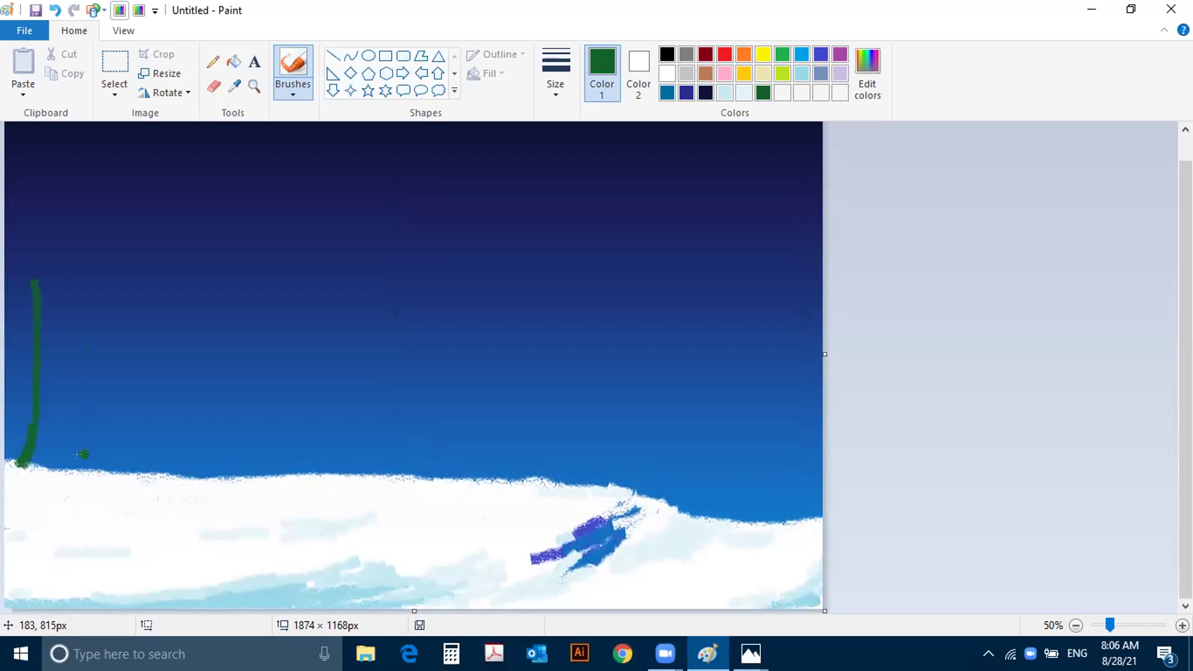
{"action": "left_click_drag", "start_coordinate": [46, 472], "coordinate": [28, 440]}
{"action": "mouse_move", "coordinate": [28, 266]}
{"action": "left_mouse_down"}
{"action": "mouse_move", "coordinate": [32, 239]}
{"action": "mouse_move", "coordinate": [26, 264]}
{"action": "left_mouse_up"}
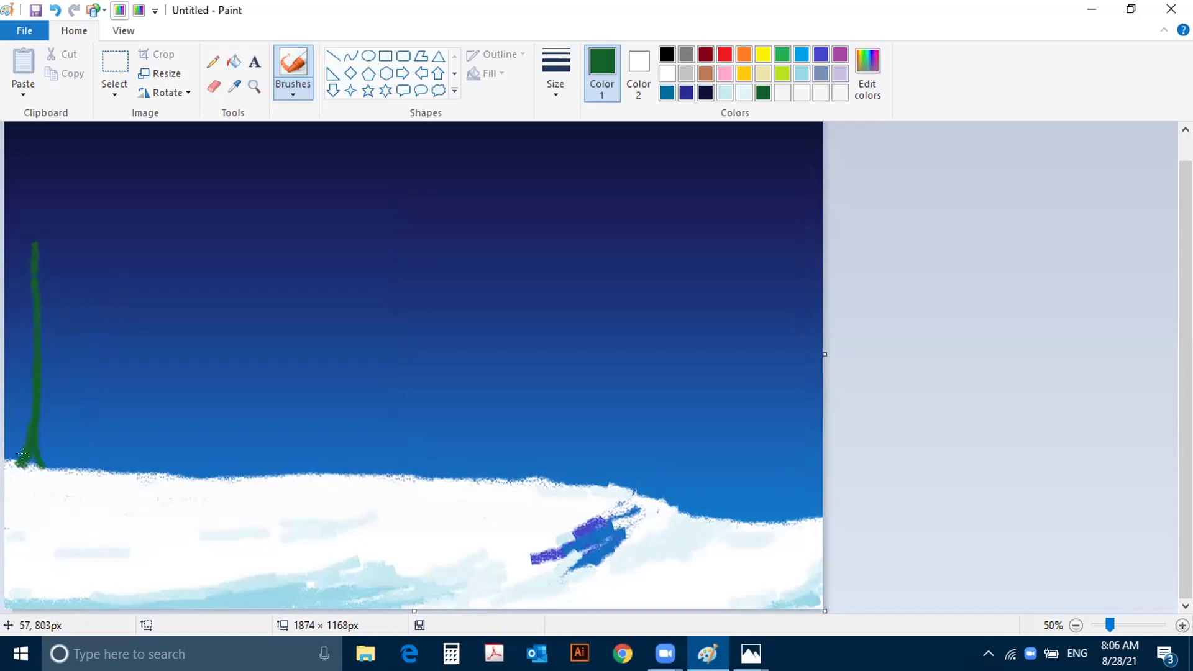
Step: Paint a second dark green trunk with a forked base to the right of the first, undoing the misdrawn strokes
{"action": "mouse_move", "coordinate": [135, 476]}
{"action": "left_mouse_down"}
{"action": "mouse_move", "coordinate": [163, 463]}
{"action": "mouse_move", "coordinate": [177, 427]}
{"action": "left_mouse_up"}
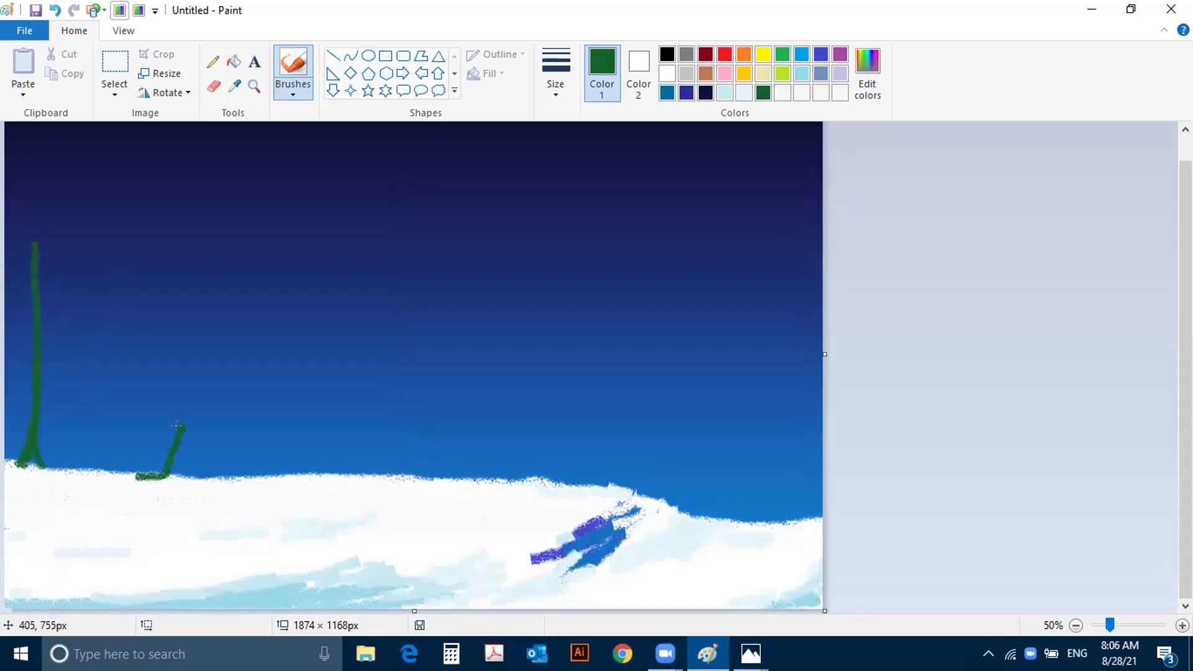
{"action": "key", "text": "ctrl+z"}
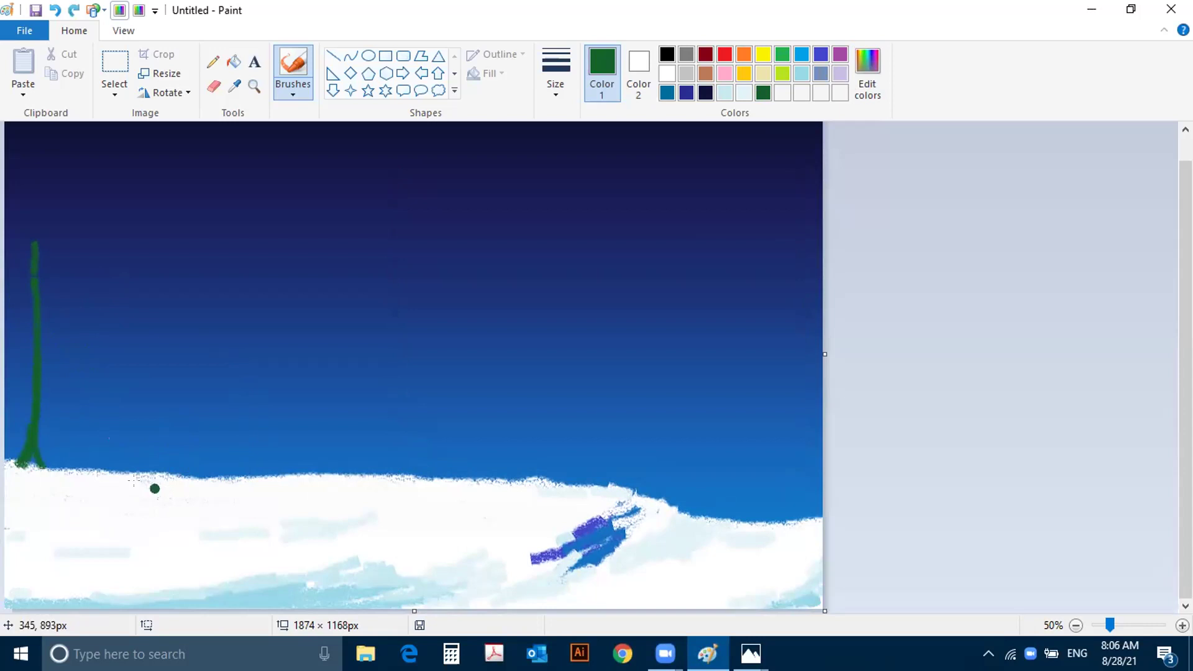
{"action": "mouse_move", "coordinate": [137, 476]}
{"action": "left_mouse_down"}
{"action": "mouse_move", "coordinate": [159, 411]}
{"action": "mouse_move", "coordinate": [155, 283]}
{"action": "left_mouse_up"}
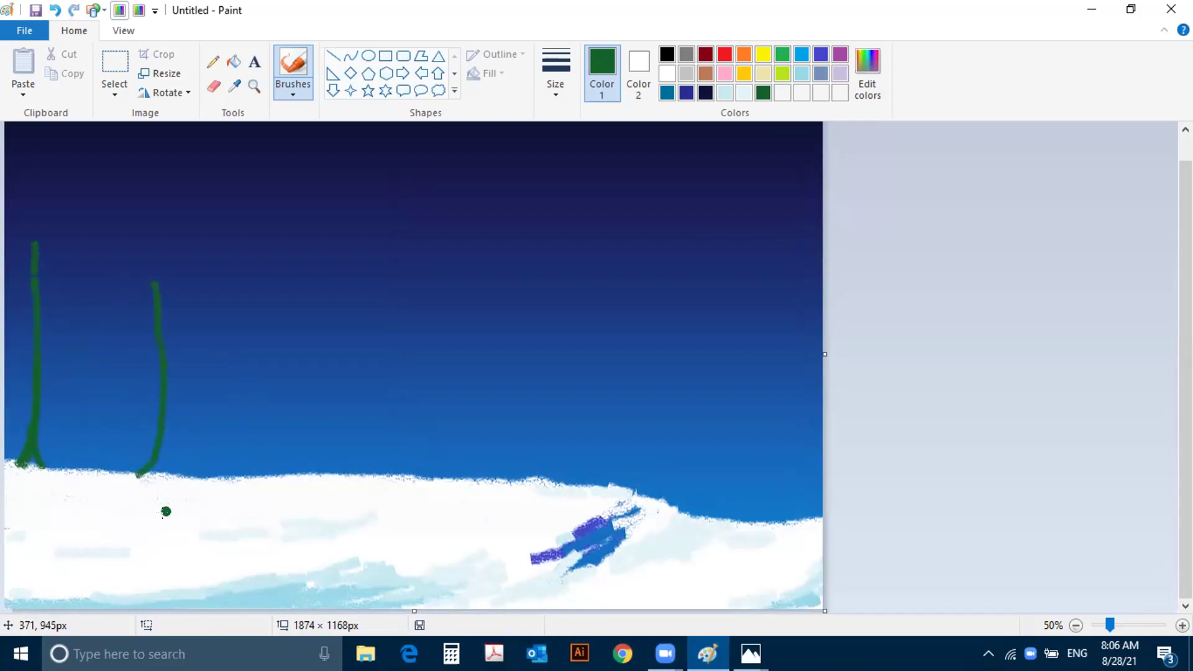
{"action": "mouse_move", "coordinate": [163, 476]}
{"action": "left_mouse_down"}
{"action": "mouse_move", "coordinate": [155, 441]}
{"action": "mouse_move", "coordinate": [161, 476]}
{"action": "left_mouse_up"}
{"action": "key", "text": "ctrl+z"}
{"action": "left_click_drag", "start_coordinate": [149, 275], "coordinate": [156, 261]}
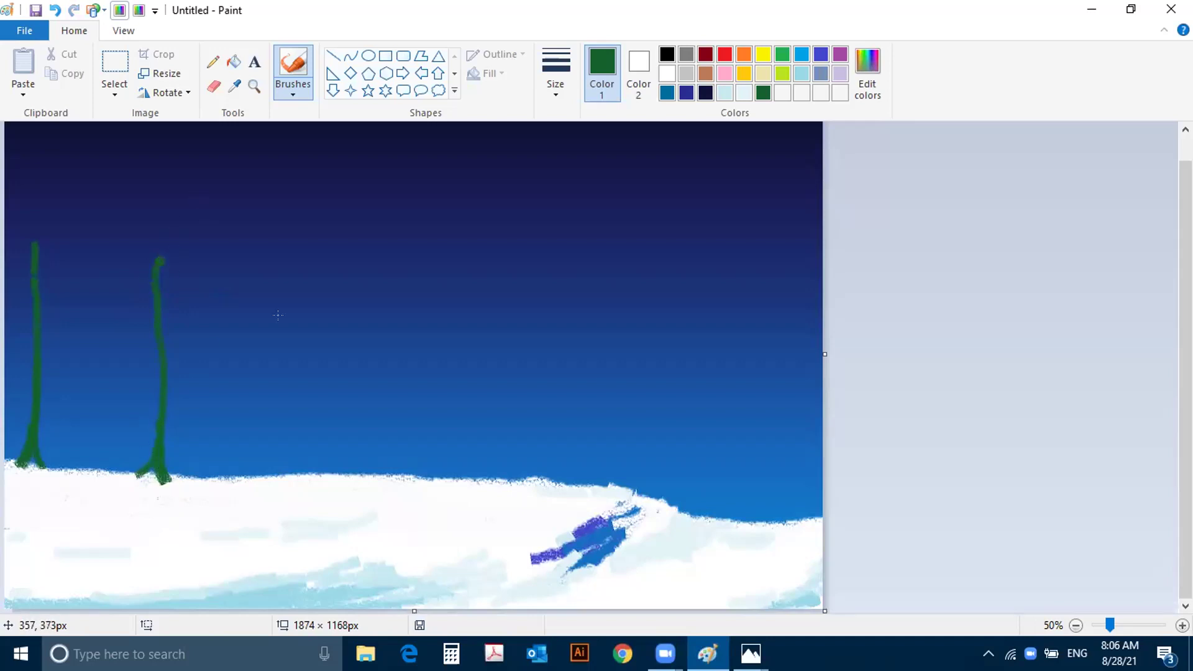
Step: Paint a third dark green trunk on the ridge just right of the canvas centre, undoing the strokes that thicken the trunk bases
{"action": "mouse_move", "coordinate": [412, 481]}
{"action": "left_mouse_down"}
{"action": "mouse_move", "coordinate": [431, 431]}
{"action": "mouse_move", "coordinate": [437, 301]}
{"action": "left_mouse_up"}
{"action": "mouse_move", "coordinate": [443, 483]}
{"action": "left_mouse_down"}
{"action": "mouse_move", "coordinate": [430, 426]}
{"action": "mouse_move", "coordinate": [417, 488]}
{"action": "mouse_move", "coordinate": [430, 469]}
{"action": "mouse_move", "coordinate": [439, 487]}
{"action": "mouse_move", "coordinate": [416, 482]}
{"action": "mouse_move", "coordinate": [443, 487]}
{"action": "left_mouse_up"}
{"action": "left_click_drag", "start_coordinate": [144, 487], "coordinate": [147, 471]}
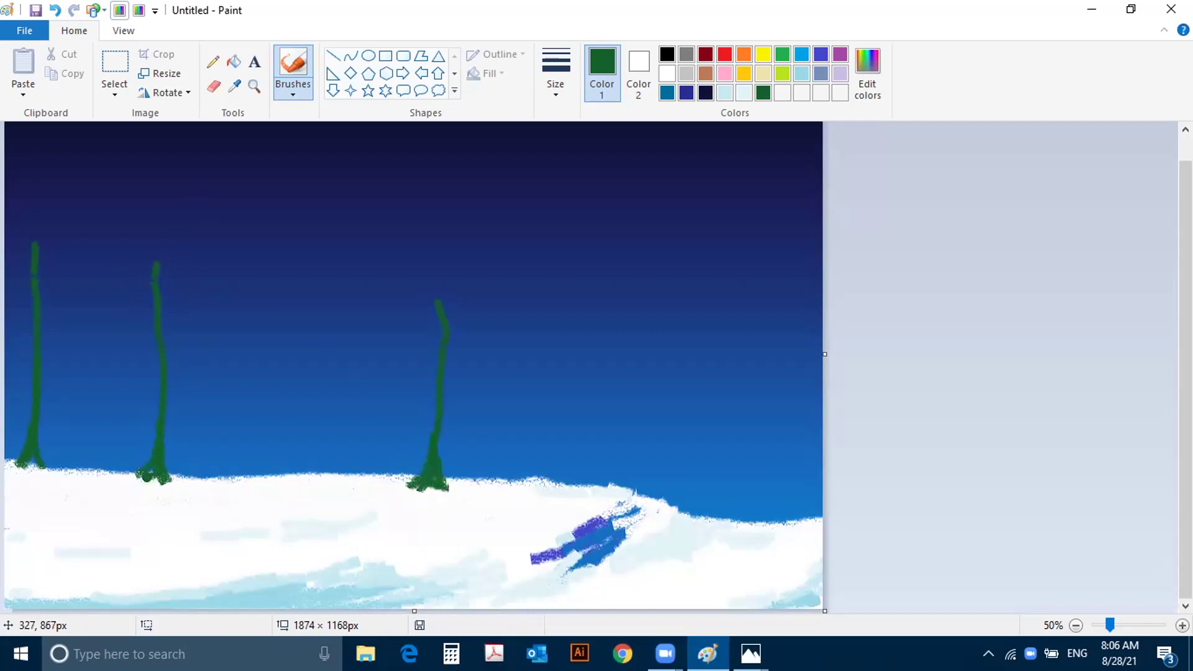
{"action": "key", "text": "ctrl+z"}
{"action": "key", "text": "ctrl+z"}
{"action": "key", "text": "ctrl+z"}
{"action": "key", "text": "ctrl+z"}
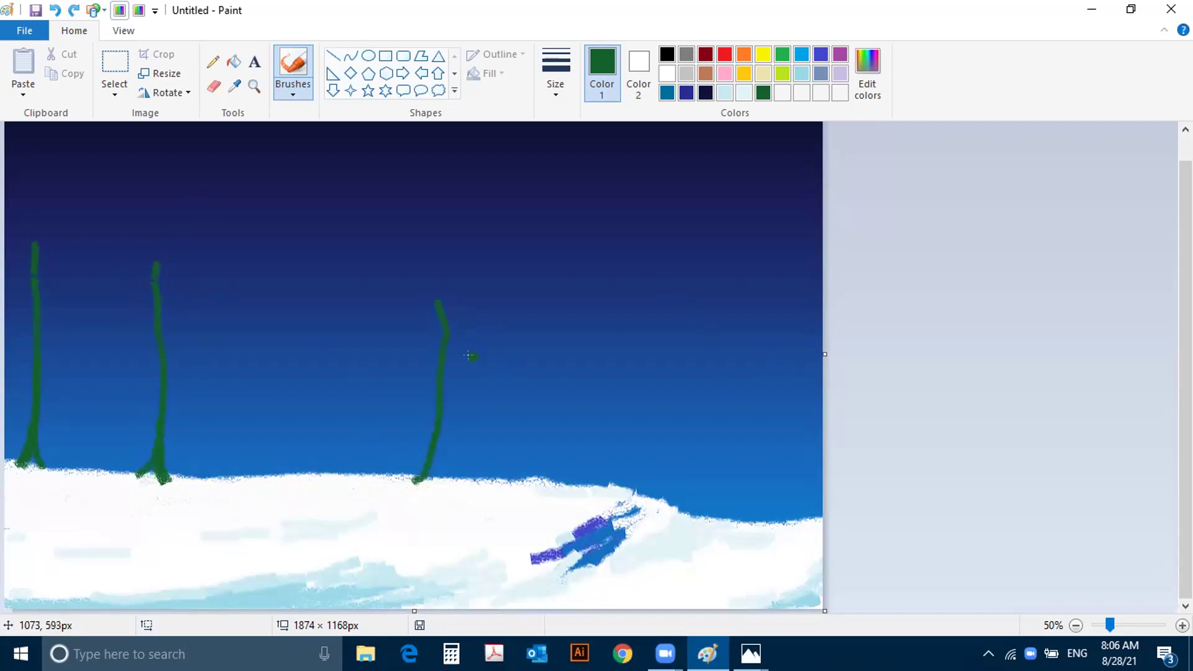
Step: Repaint the trunk right of the canvas centre as a taller, straighter dark green trunk with a small forked base
{"action": "left_click_drag", "start_coordinate": [426, 487], "coordinate": [441, 383]}
{"action": "left_click_drag", "start_coordinate": [446, 308], "coordinate": [452, 270]}
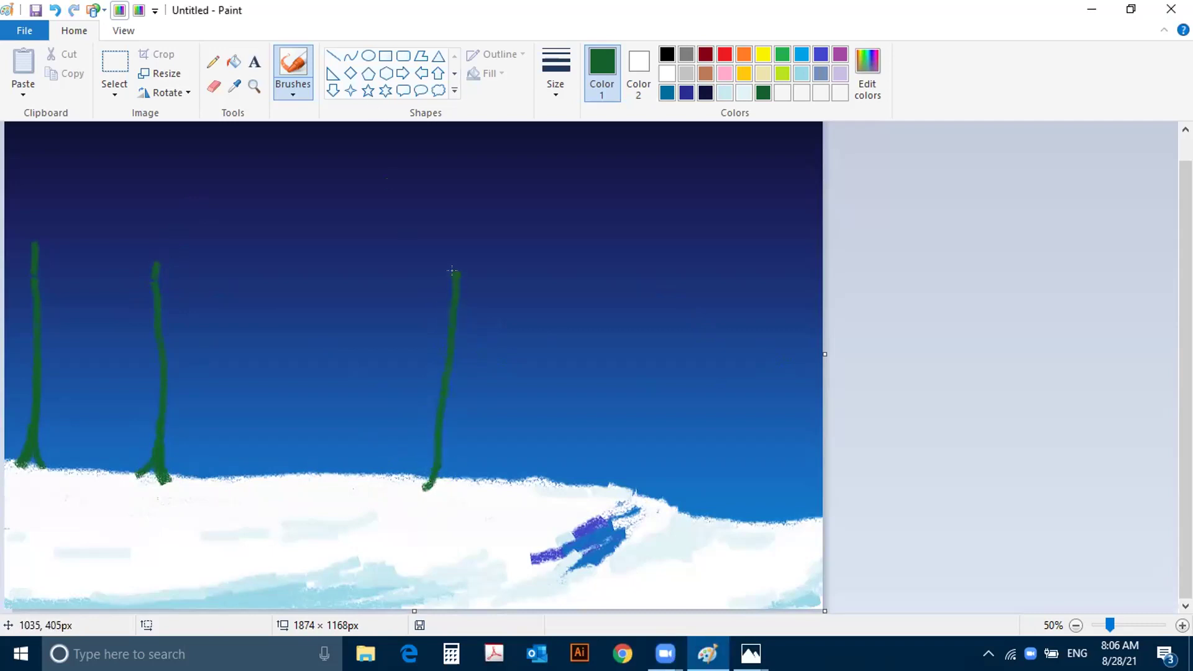
{"action": "left_click_drag", "start_coordinate": [443, 494], "coordinate": [435, 446]}
{"action": "left_click_drag", "start_coordinate": [452, 259], "coordinate": [457, 234]}
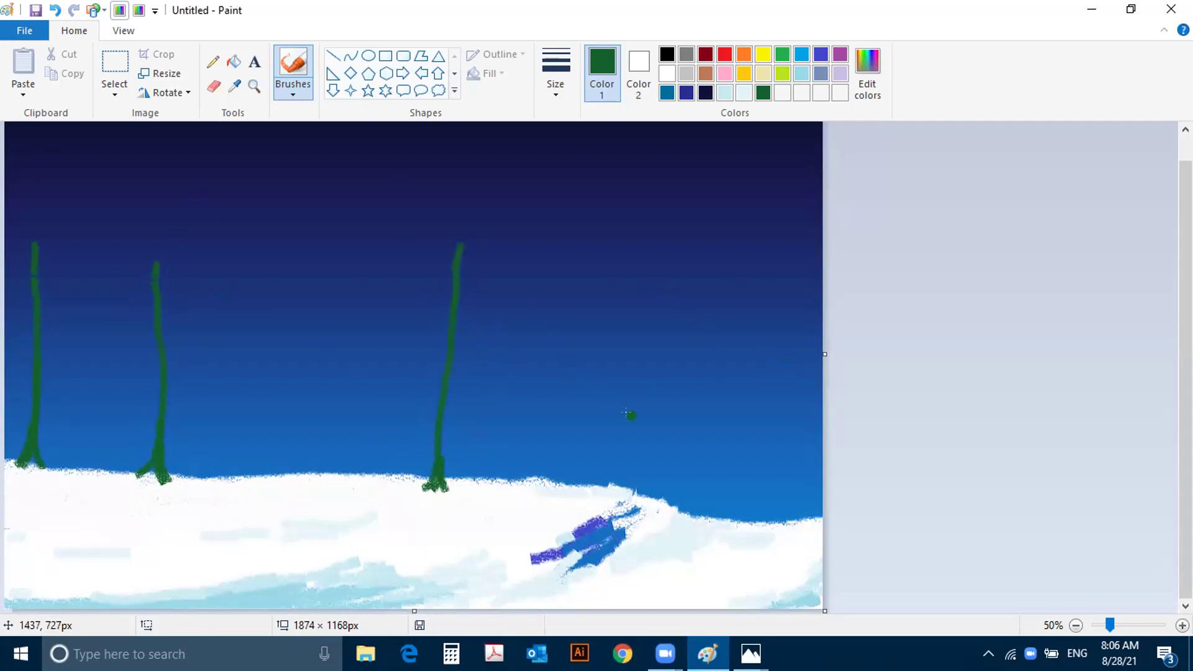
Step: Paint a shorter dark green trunk with a forked base at the ridge's far right, and thicken the second trunk's base
{"action": "left_click_drag", "start_coordinate": [780, 527], "coordinate": [787, 401]}
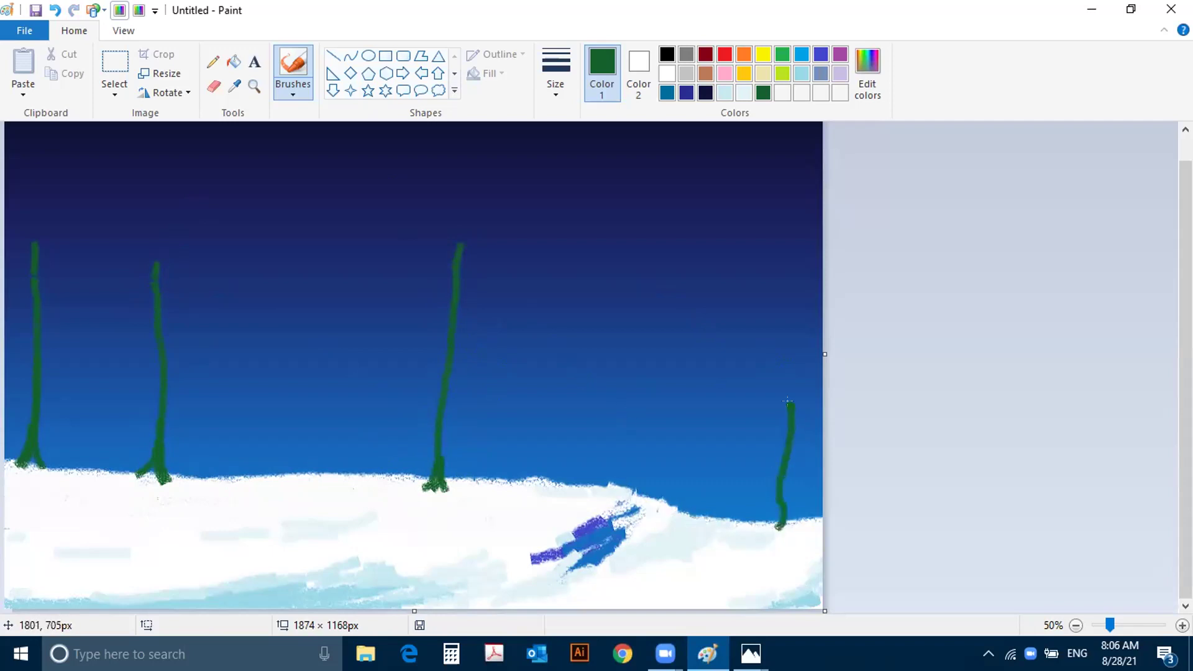
{"action": "mouse_move", "coordinate": [766, 538]}
{"action": "left_mouse_down"}
{"action": "mouse_move", "coordinate": [779, 476]}
{"action": "mouse_move", "coordinate": [792, 527]}
{"action": "mouse_move", "coordinate": [771, 513]}
{"action": "left_mouse_up"}
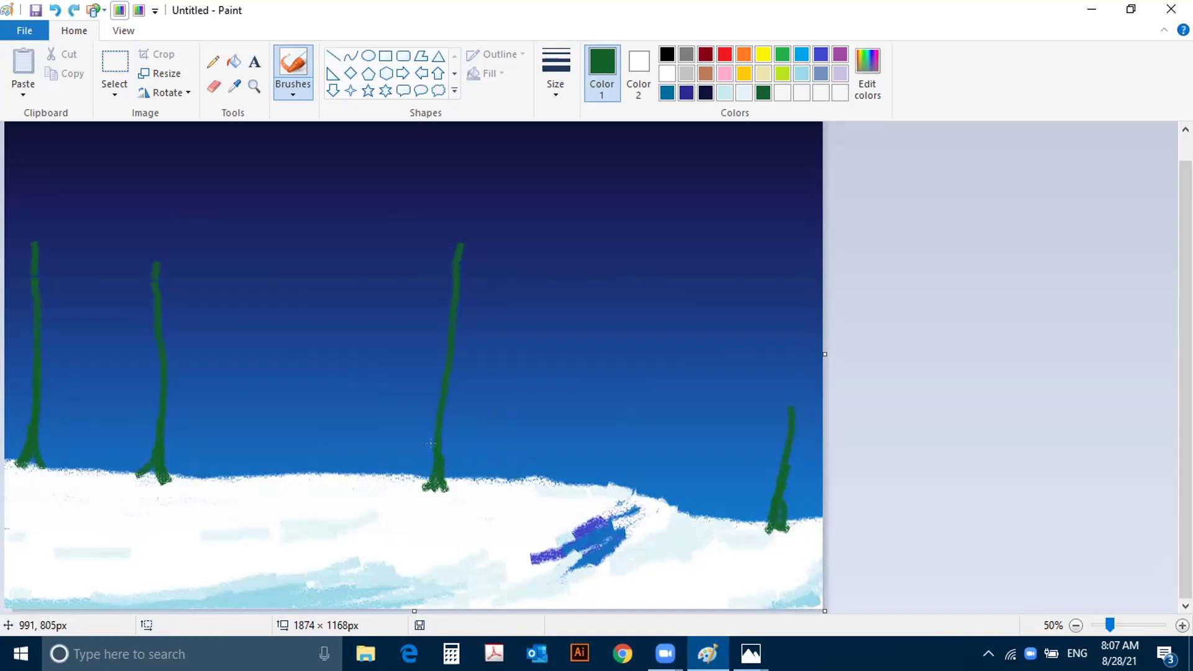
{"action": "mouse_move", "coordinate": [125, 471]}
{"action": "left_mouse_down"}
{"action": "mouse_move", "coordinate": [151, 463]}
{"action": "mouse_move", "coordinate": [140, 475]}
{"action": "mouse_move", "coordinate": [169, 481]}
{"action": "left_mouse_up"}
Step: Paint layered dark green foliage over the two leftmost trunks, tapering from wide lower branches to narrow tips
{"action": "mouse_move", "coordinate": [34, 427]}
{"action": "left_mouse_down"}
{"action": "mouse_move", "coordinate": [64, 430]}
{"action": "mouse_move", "coordinate": [7, 425]}
{"action": "mouse_move", "coordinate": [69, 422]}
{"action": "left_mouse_up"}
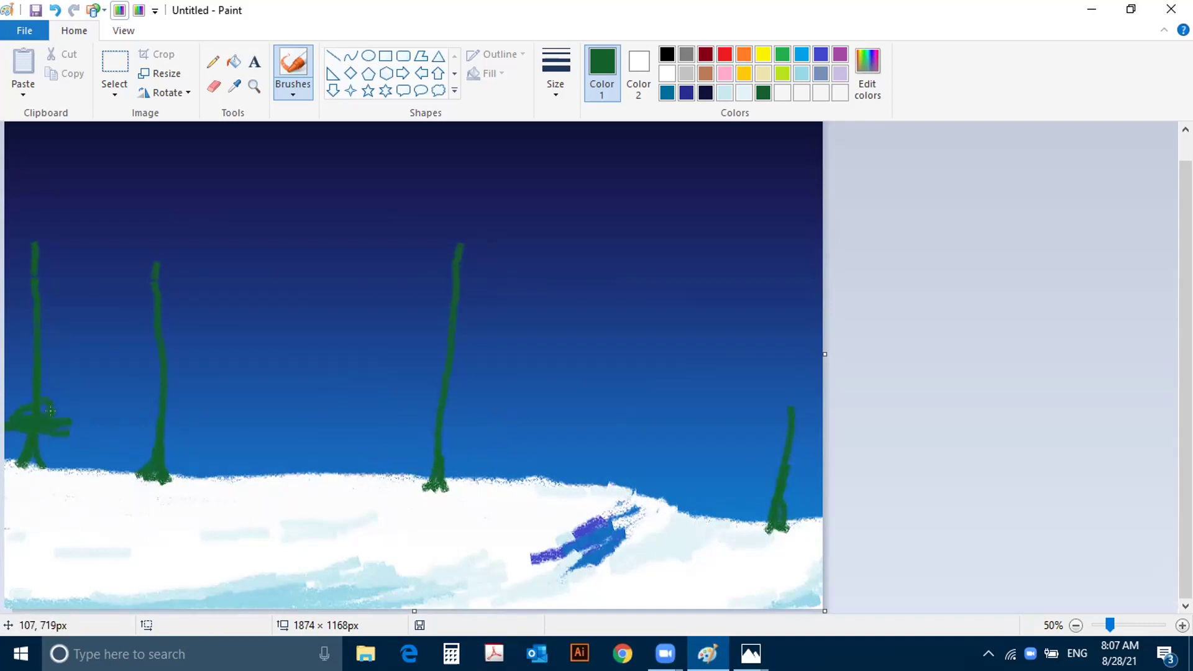
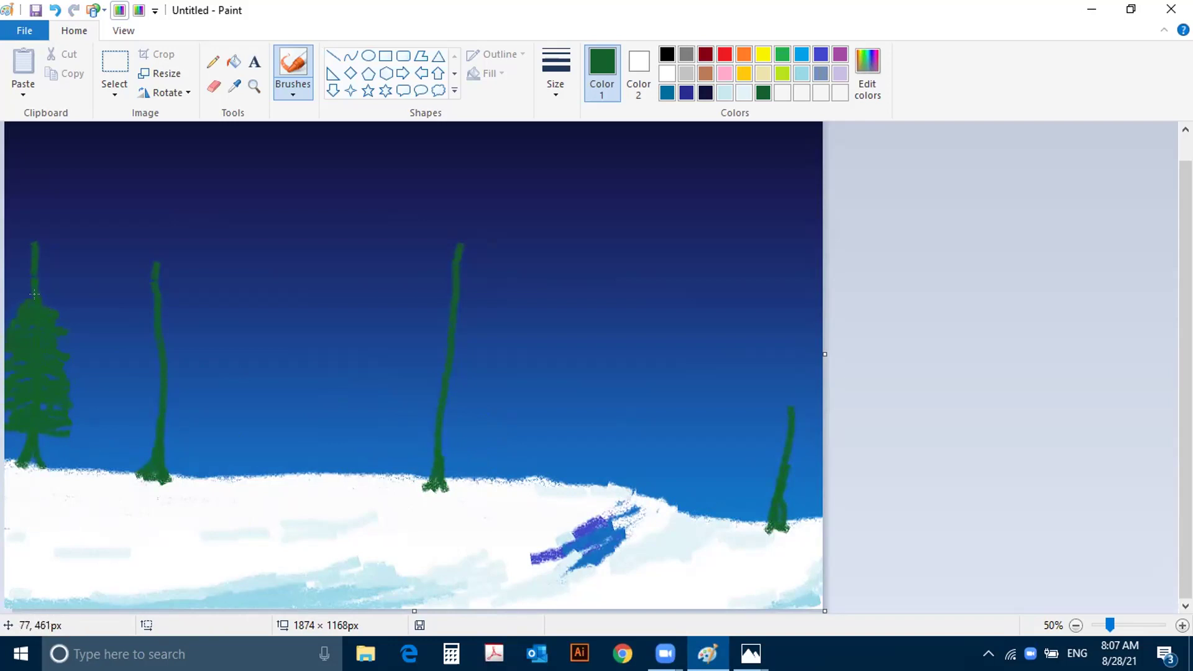
{"action": "mouse_move", "coordinate": [39, 301]}
{"action": "left_mouse_down"}
{"action": "mouse_move", "coordinate": [25, 277]}
{"action": "mouse_move", "coordinate": [42, 259]}
{"action": "left_mouse_up"}
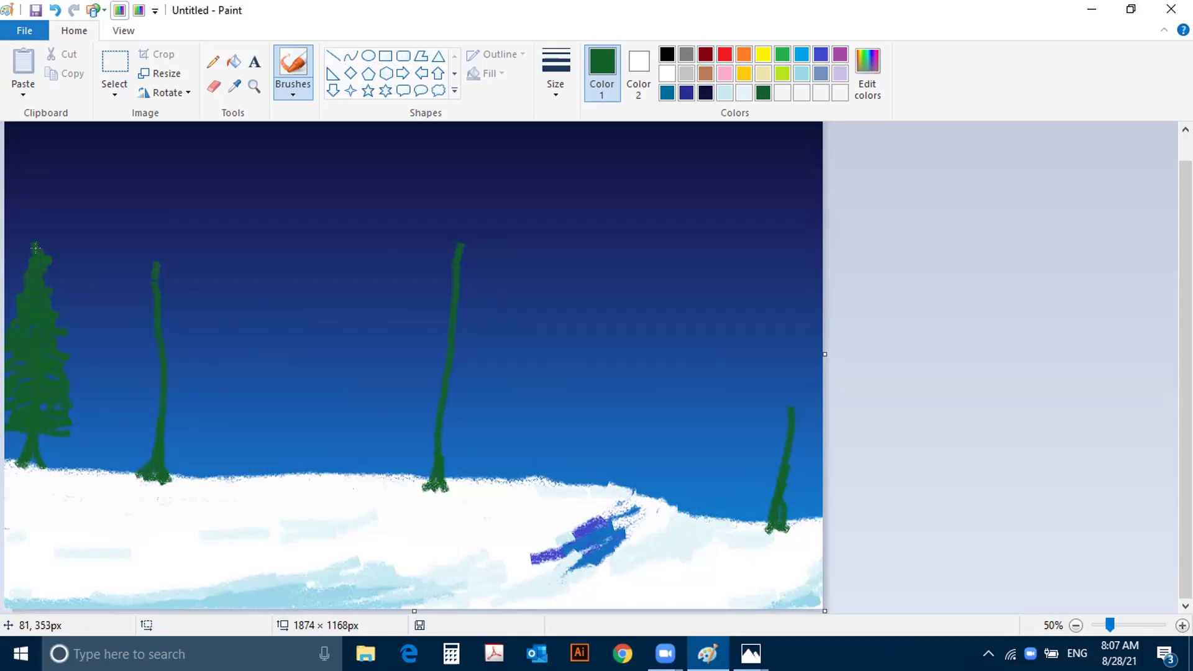
{"action": "mouse_move", "coordinate": [138, 442]}
{"action": "left_mouse_down"}
{"action": "mouse_move", "coordinate": [178, 441]}
{"action": "mouse_move", "coordinate": [125, 438]}
{"action": "mouse_move", "coordinate": [180, 425]}
{"action": "mouse_move", "coordinate": [123, 428]}
{"action": "mouse_move", "coordinate": [162, 414]}
{"action": "mouse_move", "coordinate": [195, 421]}
{"action": "mouse_move", "coordinate": [121, 419]}
{"action": "mouse_move", "coordinate": [162, 401]}
{"action": "mouse_move", "coordinate": [192, 407]}
{"action": "mouse_move", "coordinate": [123, 410]}
{"action": "left_mouse_up"}
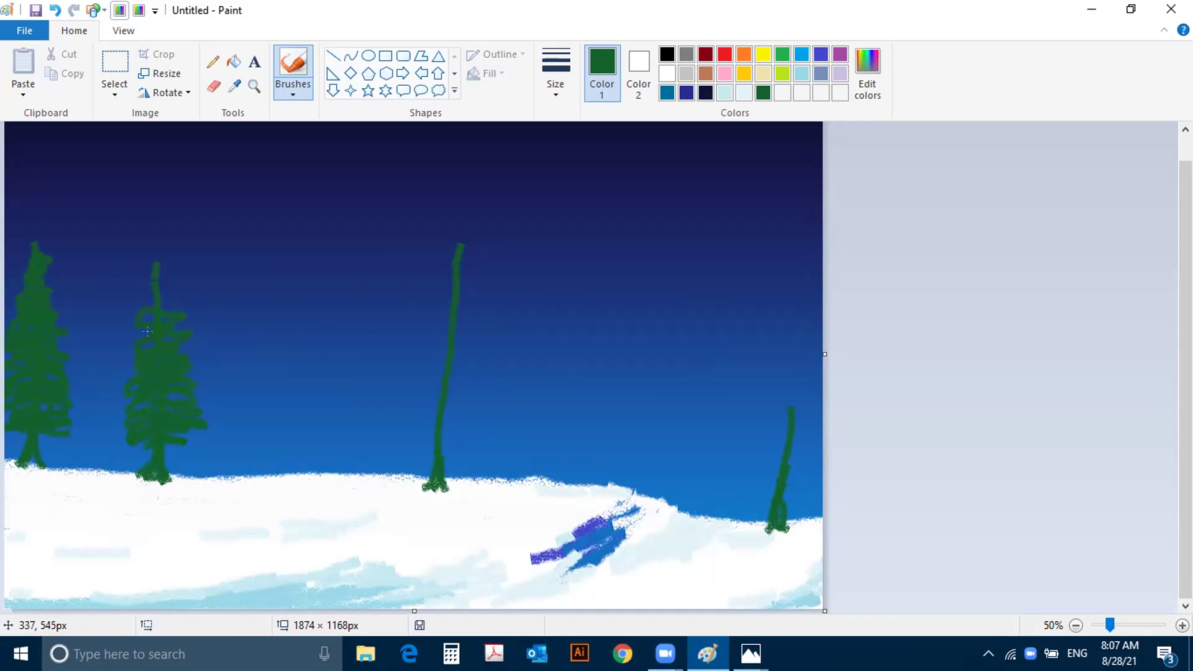
{"action": "mouse_move", "coordinate": [150, 296]}
{"action": "left_mouse_down"}
{"action": "mouse_move", "coordinate": [122, 303]}
{"action": "mouse_move", "coordinate": [154, 289]}
{"action": "mouse_move", "coordinate": [175, 300]}
{"action": "mouse_move", "coordinate": [145, 305]}
{"action": "mouse_move", "coordinate": [163, 266]}
{"action": "left_mouse_up"}
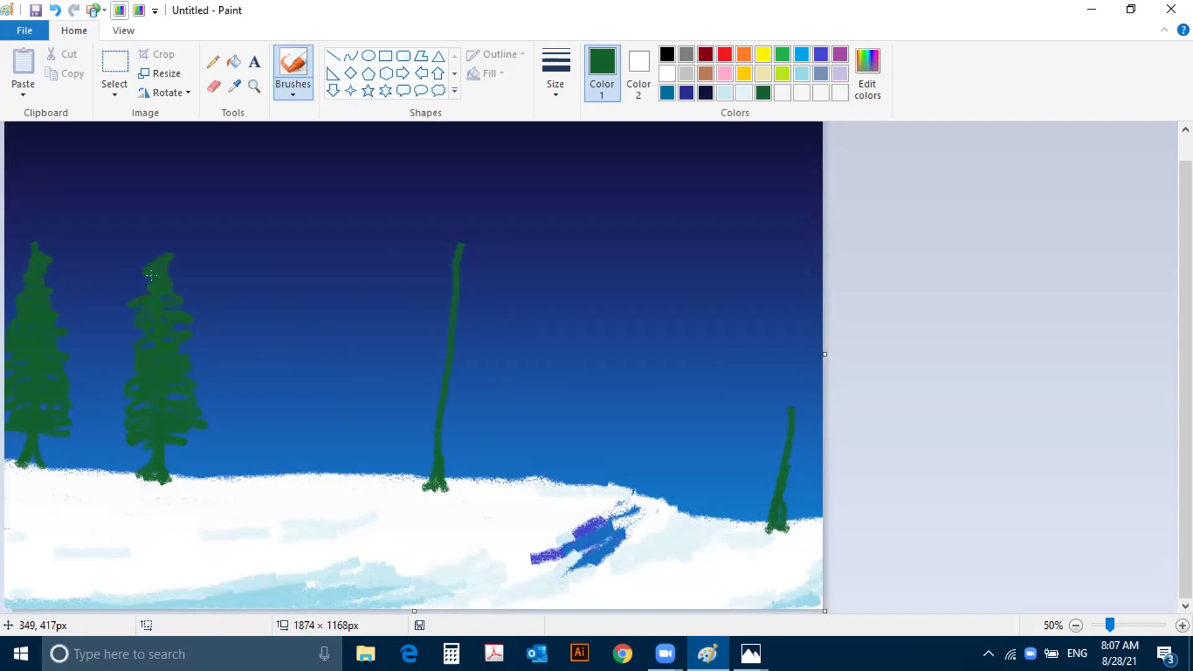
Step: Paint tapering dark green foliage over the trunk right of centre and the far-right trunk, and touch up the second tree's base
{"action": "mouse_move", "coordinate": [454, 448]}
{"action": "left_mouse_down"}
{"action": "mouse_move", "coordinate": [401, 459]}
{"action": "mouse_move", "coordinate": [485, 449]}
{"action": "mouse_move", "coordinate": [425, 442]}
{"action": "mouse_move", "coordinate": [389, 454]}
{"action": "mouse_move", "coordinate": [455, 433]}
{"action": "mouse_move", "coordinate": [472, 442]}
{"action": "mouse_move", "coordinate": [387, 460]}
{"action": "left_mouse_up"}
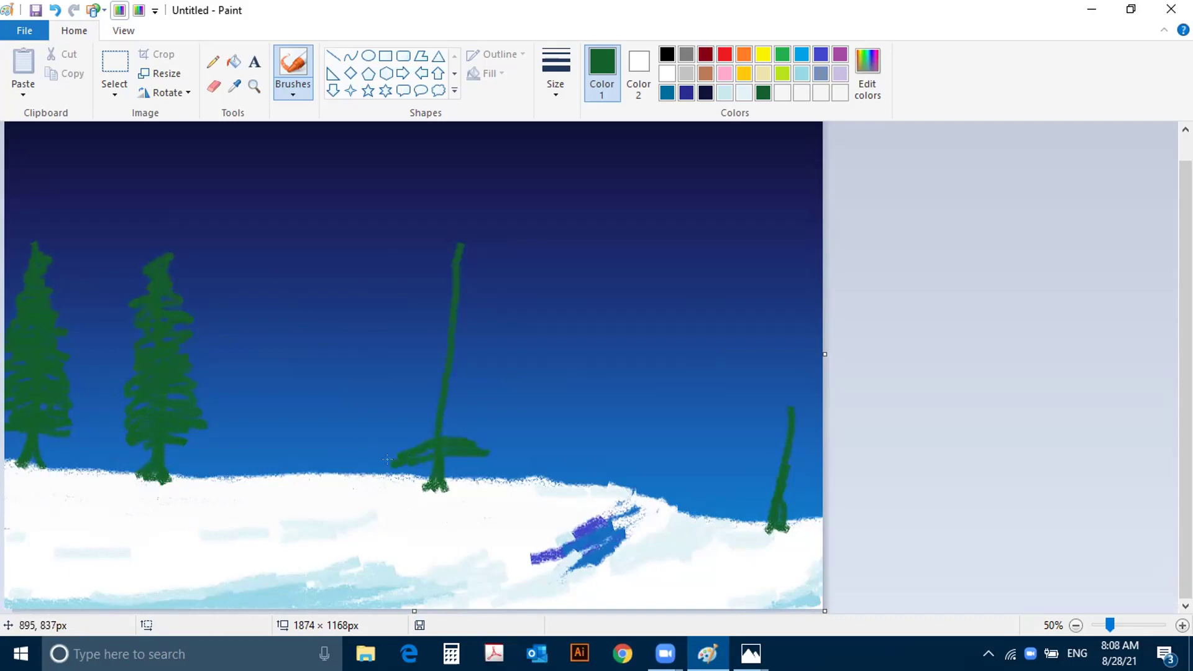
{"action": "mouse_move", "coordinate": [453, 439]}
{"action": "left_mouse_down"}
{"action": "mouse_move", "coordinate": [439, 437]}
{"action": "mouse_move", "coordinate": [457, 423]}
{"action": "mouse_move", "coordinate": [435, 428]}
{"action": "mouse_move", "coordinate": [460, 405]}
{"action": "mouse_move", "coordinate": [429, 413]}
{"action": "left_mouse_up"}
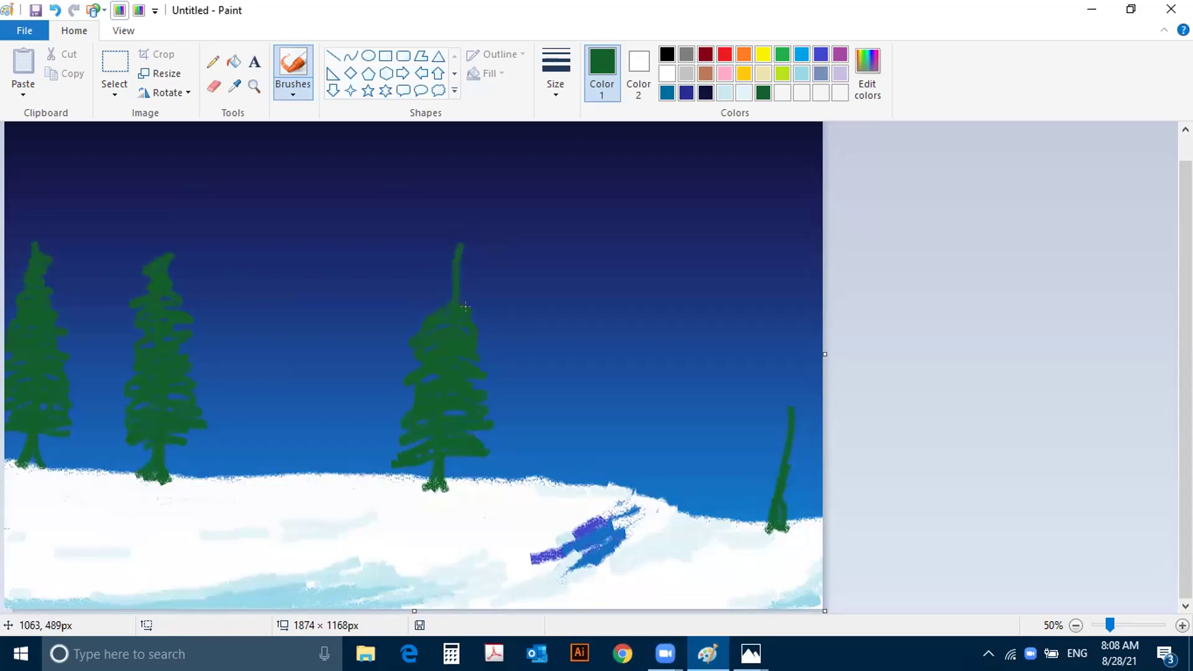
{"action": "mouse_move", "coordinate": [442, 306]}
{"action": "left_mouse_down"}
{"action": "mouse_move", "coordinate": [470, 290]}
{"action": "mouse_move", "coordinate": [468, 305]}
{"action": "mouse_move", "coordinate": [467, 292]}
{"action": "mouse_move", "coordinate": [416, 292]}
{"action": "mouse_move", "coordinate": [451, 275]}
{"action": "mouse_move", "coordinate": [471, 291]}
{"action": "mouse_move", "coordinate": [431, 279]}
{"action": "mouse_move", "coordinate": [465, 272]}
{"action": "mouse_move", "coordinate": [472, 285]}
{"action": "mouse_move", "coordinate": [440, 279]}
{"action": "mouse_move", "coordinate": [433, 264]}
{"action": "mouse_move", "coordinate": [452, 250]}
{"action": "mouse_move", "coordinate": [428, 276]}
{"action": "mouse_move", "coordinate": [439, 257]}
{"action": "mouse_move", "coordinate": [469, 271]}
{"action": "mouse_move", "coordinate": [456, 243]}
{"action": "left_mouse_up"}
{"action": "mouse_move", "coordinate": [760, 500]}
{"action": "left_mouse_down"}
{"action": "mouse_move", "coordinate": [777, 476]}
{"action": "mouse_move", "coordinate": [803, 494]}
{"action": "mouse_move", "coordinate": [774, 484]}
{"action": "mouse_move", "coordinate": [760, 497]}
{"action": "mouse_move", "coordinate": [764, 470]}
{"action": "mouse_move", "coordinate": [805, 483]}
{"action": "mouse_move", "coordinate": [787, 471]}
{"action": "mouse_move", "coordinate": [745, 489]}
{"action": "mouse_move", "coordinate": [764, 470]}
{"action": "mouse_move", "coordinate": [795, 469]}
{"action": "mouse_move", "coordinate": [805, 482]}
{"action": "mouse_move", "coordinate": [765, 471]}
{"action": "mouse_move", "coordinate": [765, 457]}
{"action": "mouse_move", "coordinate": [806, 460]}
{"action": "mouse_move", "coordinate": [767, 468]}
{"action": "mouse_move", "coordinate": [782, 443]}
{"action": "mouse_move", "coordinate": [795, 447]}
{"action": "mouse_move", "coordinate": [801, 462]}
{"action": "mouse_move", "coordinate": [761, 462]}
{"action": "mouse_move", "coordinate": [767, 440]}
{"action": "mouse_move", "coordinate": [796, 438]}
{"action": "mouse_move", "coordinate": [804, 454]}
{"action": "mouse_move", "coordinate": [782, 430]}
{"action": "mouse_move", "coordinate": [765, 446]}
{"action": "mouse_move", "coordinate": [782, 414]}
{"action": "mouse_move", "coordinate": [794, 417]}
{"action": "mouse_move", "coordinate": [794, 442]}
{"action": "mouse_move", "coordinate": [782, 415]}
{"action": "mouse_move", "coordinate": [767, 427]}
{"action": "mouse_move", "coordinate": [791, 399]}
{"action": "left_mouse_up"}
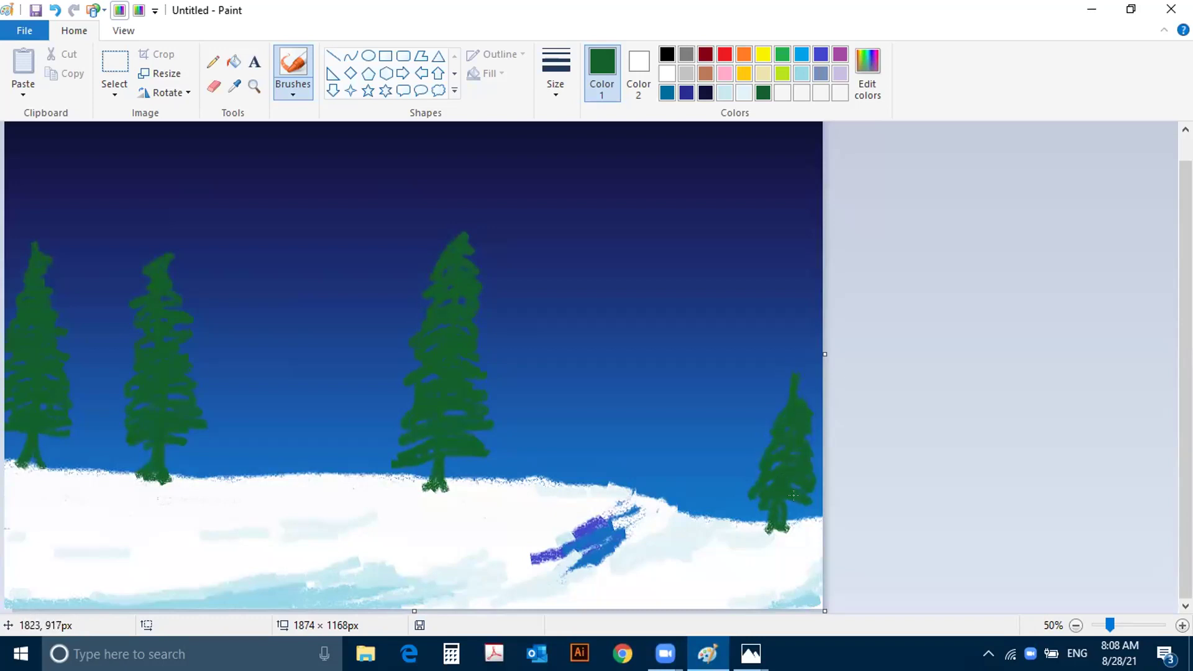
{"action": "left_click_drag", "start_coordinate": [778, 489], "coordinate": [804, 499]}
{"action": "mouse_move", "coordinate": [167, 478]}
{"action": "left_mouse_down"}
{"action": "mouse_move", "coordinate": [123, 476]}
{"action": "mouse_move", "coordinate": [160, 487]}
{"action": "left_mouse_up"}
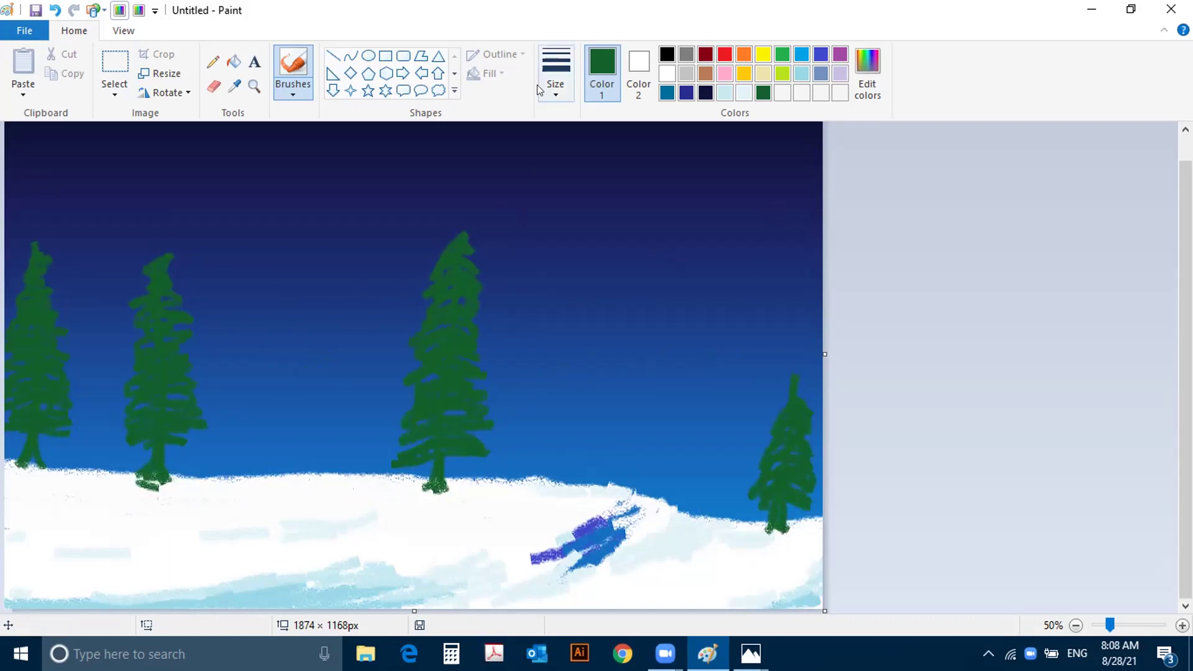
Step: Draw a white horizontal roof ridge line about 393 px long across the two leftmost trees, using the thickest line width
{"action": "left_click", "coordinate": [672, 73]}
{"action": "left_click", "coordinate": [333, 55]}
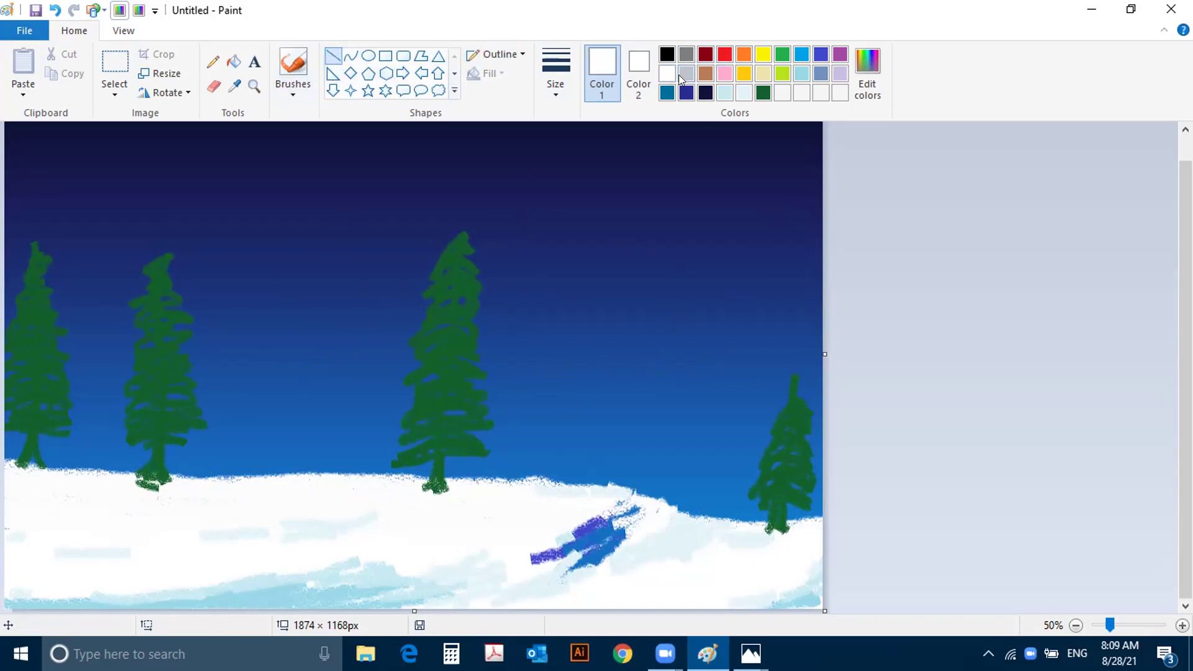
{"action": "left_click", "coordinate": [554, 89]}
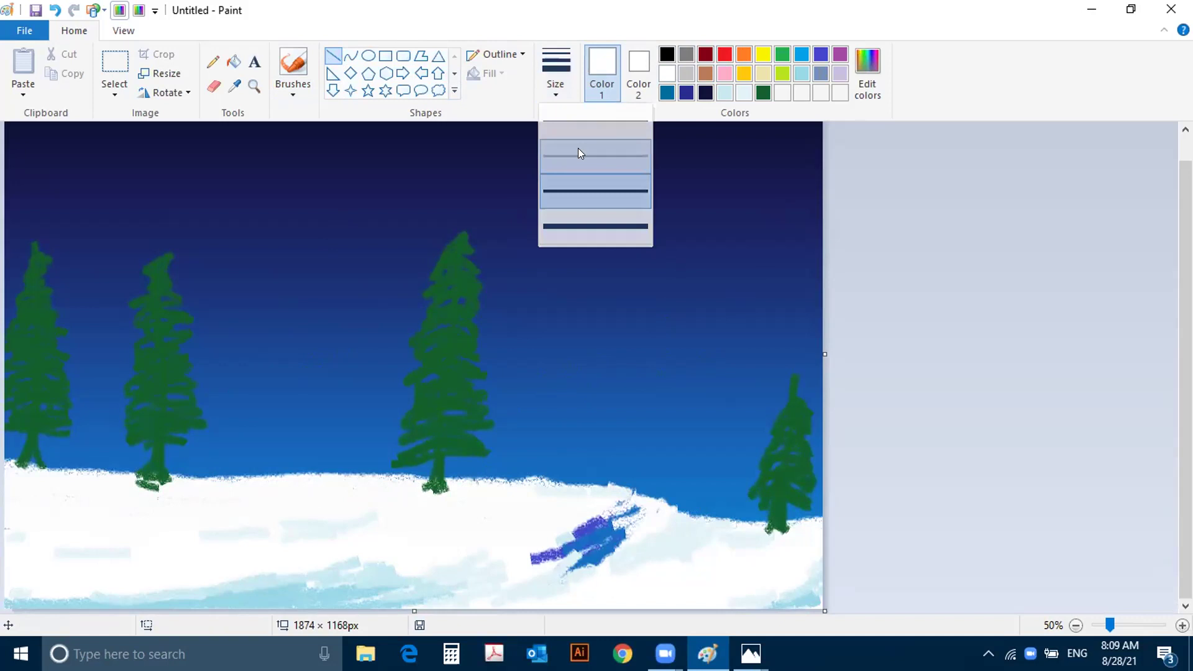
{"action": "left_click", "coordinate": [603, 87]}
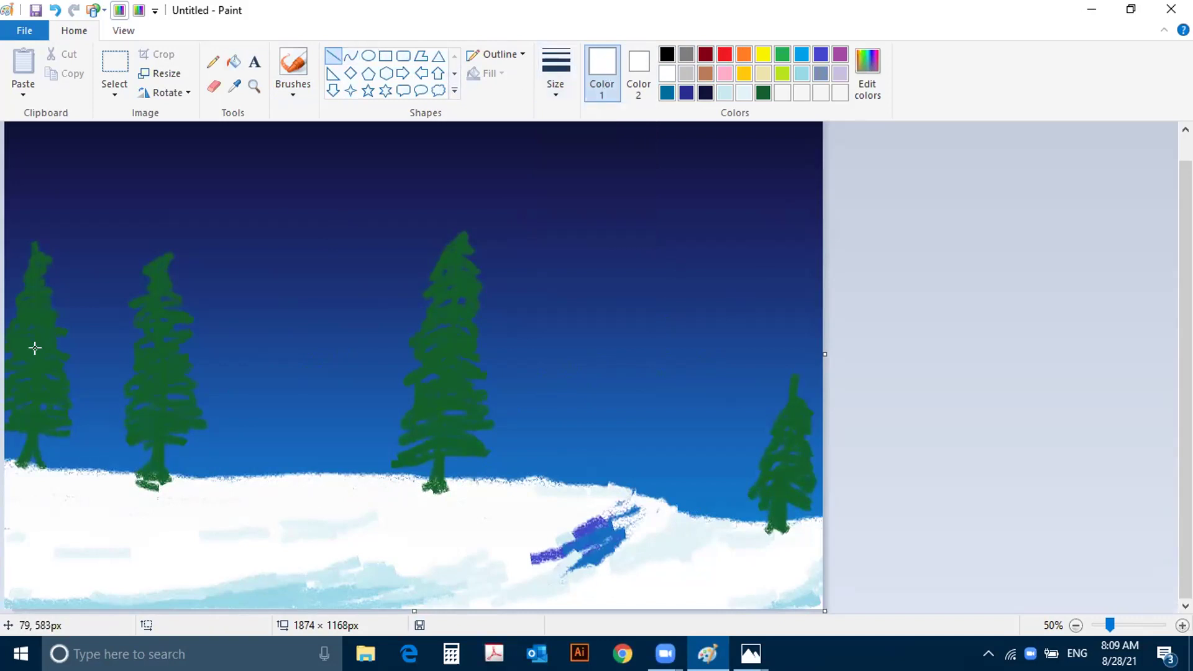
{"action": "left_click_drag", "start_coordinate": [36, 351], "coordinate": [207, 352]}
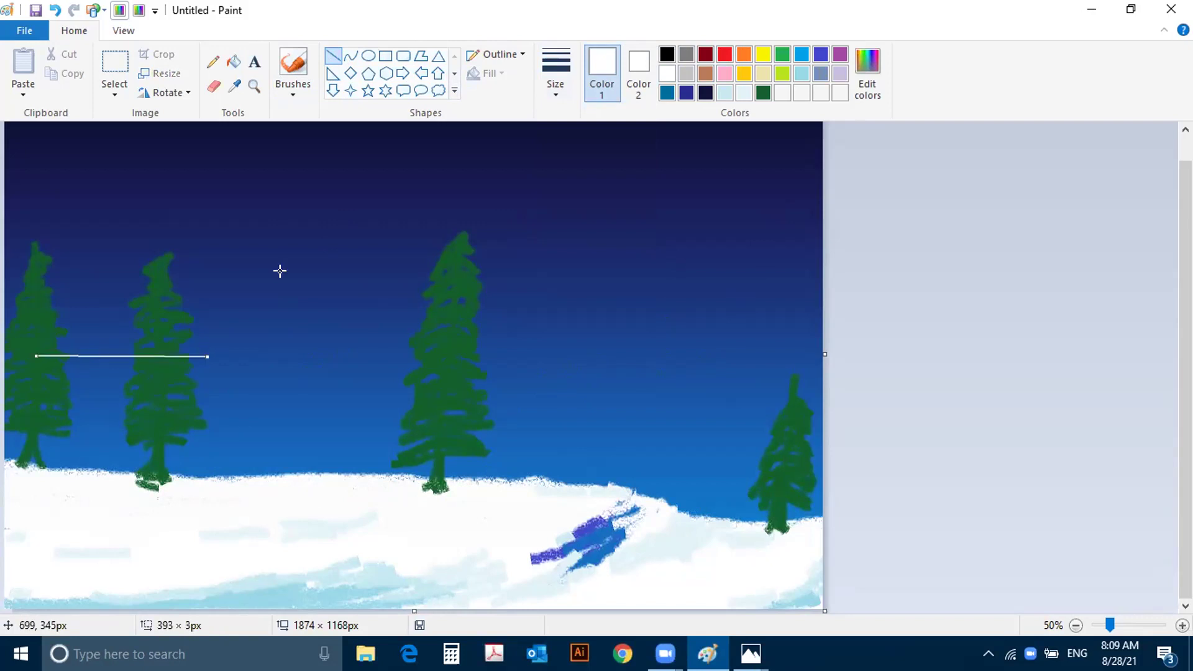
{"action": "left_click", "coordinate": [555, 75]}
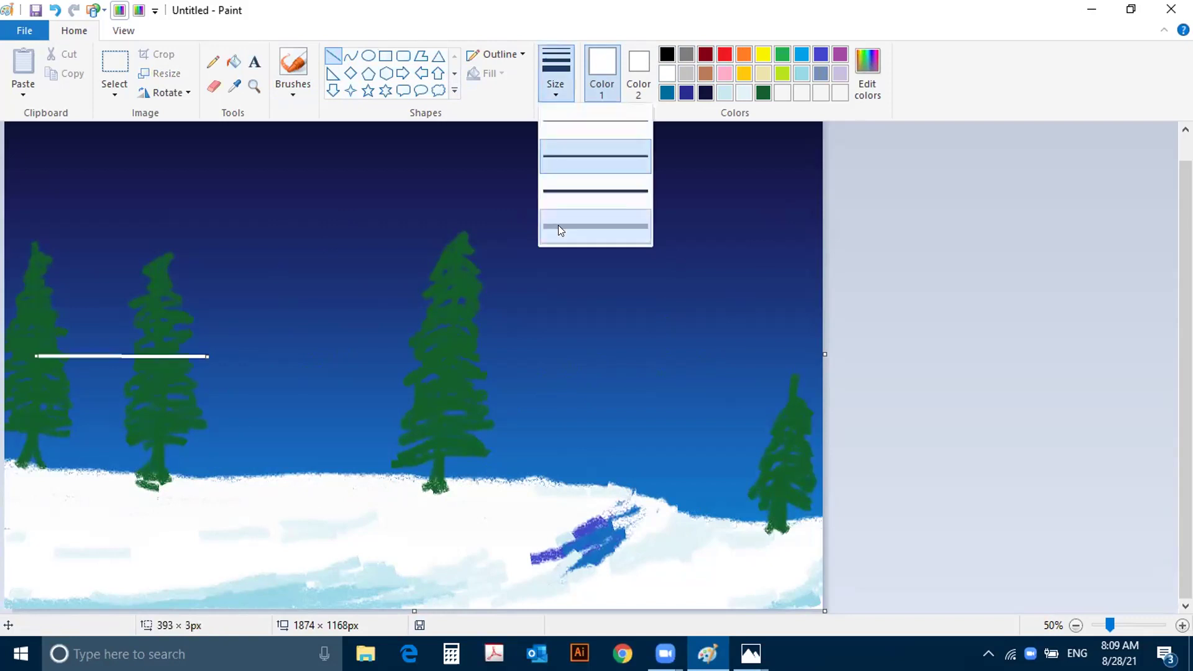
{"action": "left_click", "coordinate": [558, 225]}
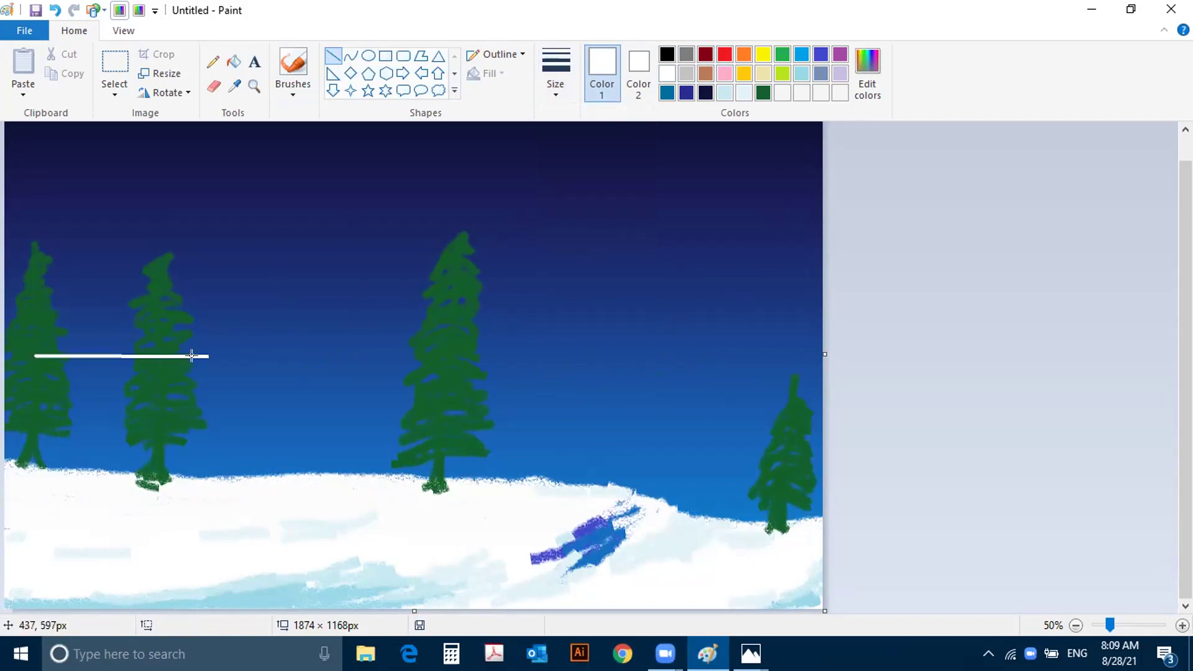
Step: Draw white gable slopes down from the ridge's right end, doubling the right slope, and extend a horizontal eave about 287 px from it
{"action": "left_click_drag", "start_coordinate": [207, 355], "coordinate": [153, 413]}
{"action": "left_click", "coordinate": [209, 425]}
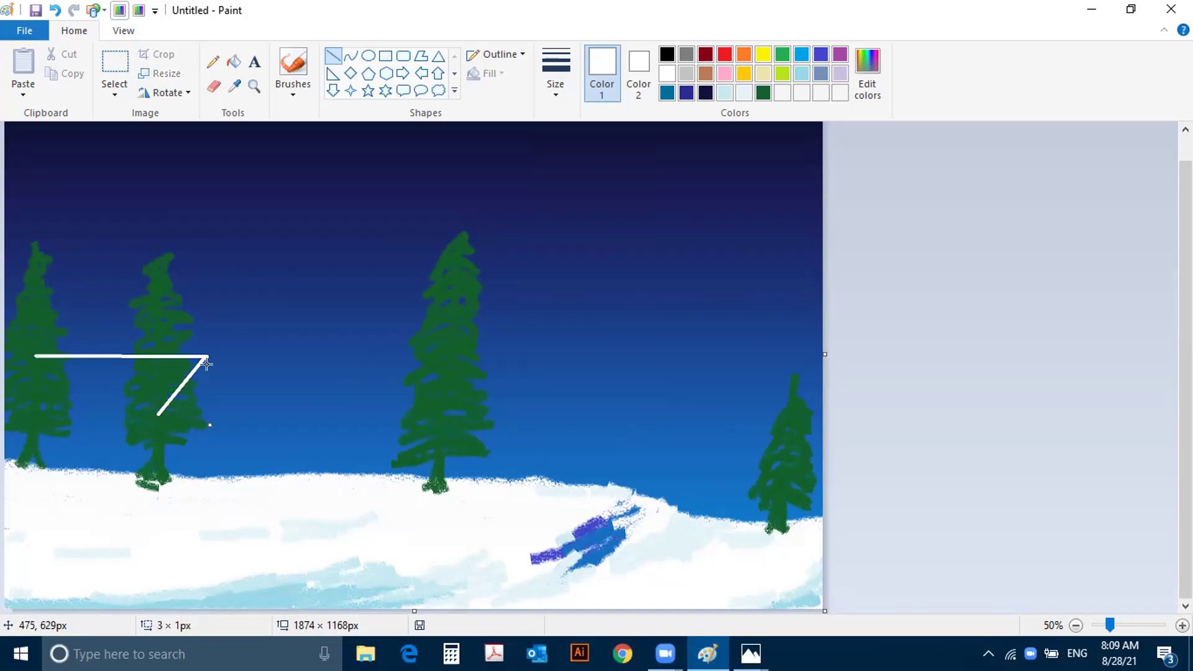
{"action": "left_click_drag", "start_coordinate": [207, 356], "coordinate": [247, 407]}
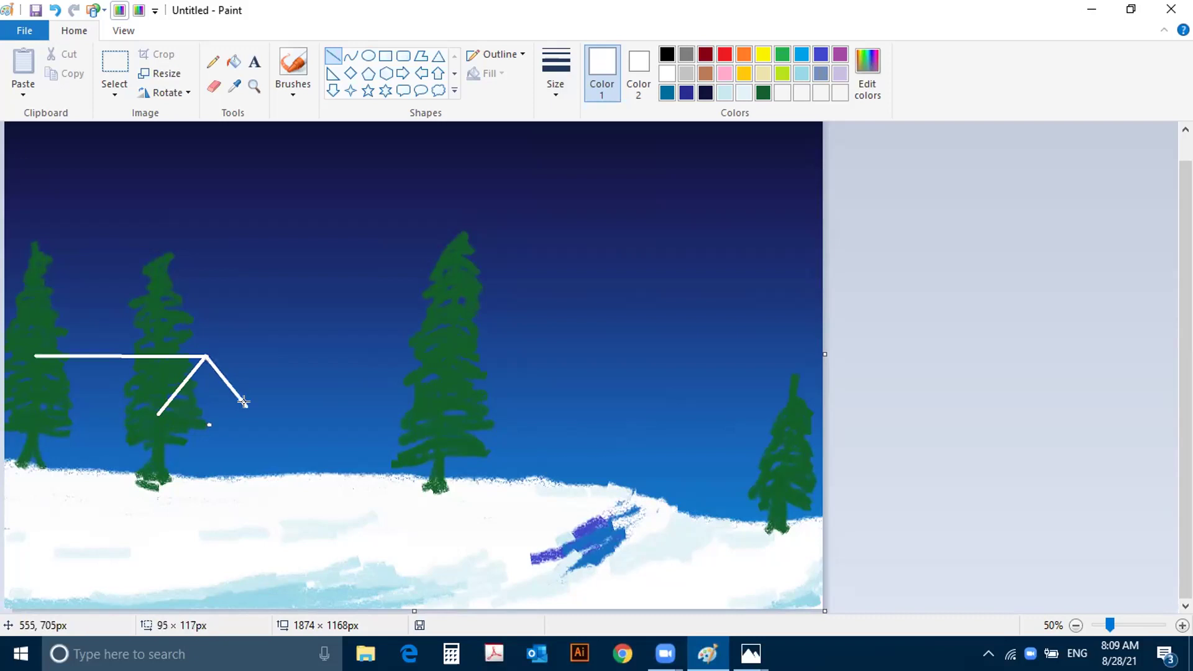
{"action": "left_click_drag", "start_coordinate": [200, 363], "coordinate": [361, 401]}
{"action": "left_click", "coordinate": [274, 418]}
{"action": "left_click", "coordinate": [258, 412]}
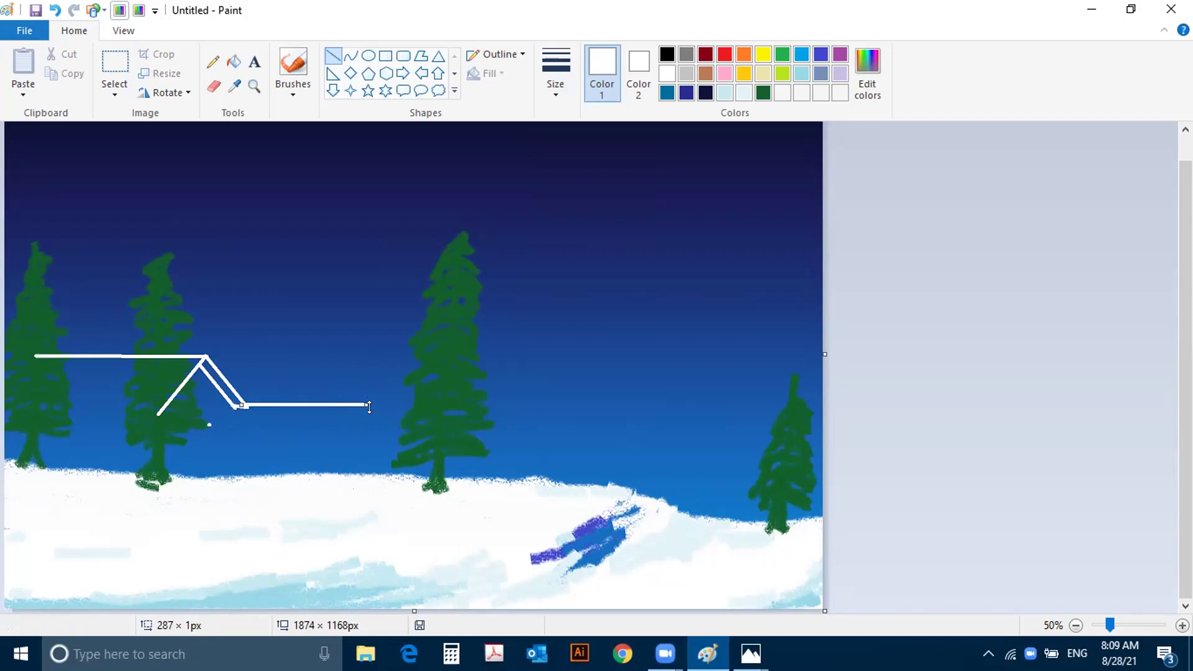
Step: Close the main roof outline with a white slope down to the canvas's left edge and a lower eave line
{"action": "left_click", "coordinate": [164, 423]}
{"action": "left_click_drag", "start_coordinate": [34, 355], "coordinate": [5, 394]}
{"action": "left_click_drag", "start_coordinate": [159, 413], "coordinate": [5, 408]}
{"action": "left_click", "coordinate": [369, 488]}
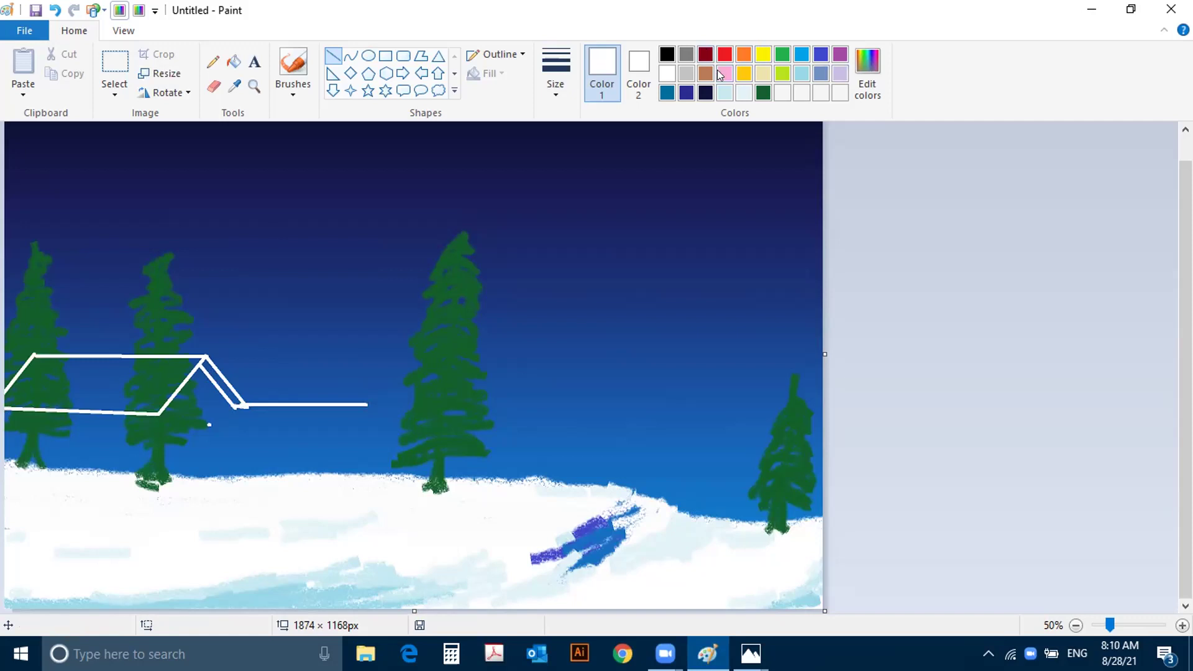
Step: Fill the outlined main roof panel with white brush strokes until the trees and sky behind it are covered
{"action": "left_click", "coordinate": [287, 91]}
{"action": "left_click", "coordinate": [324, 158]}
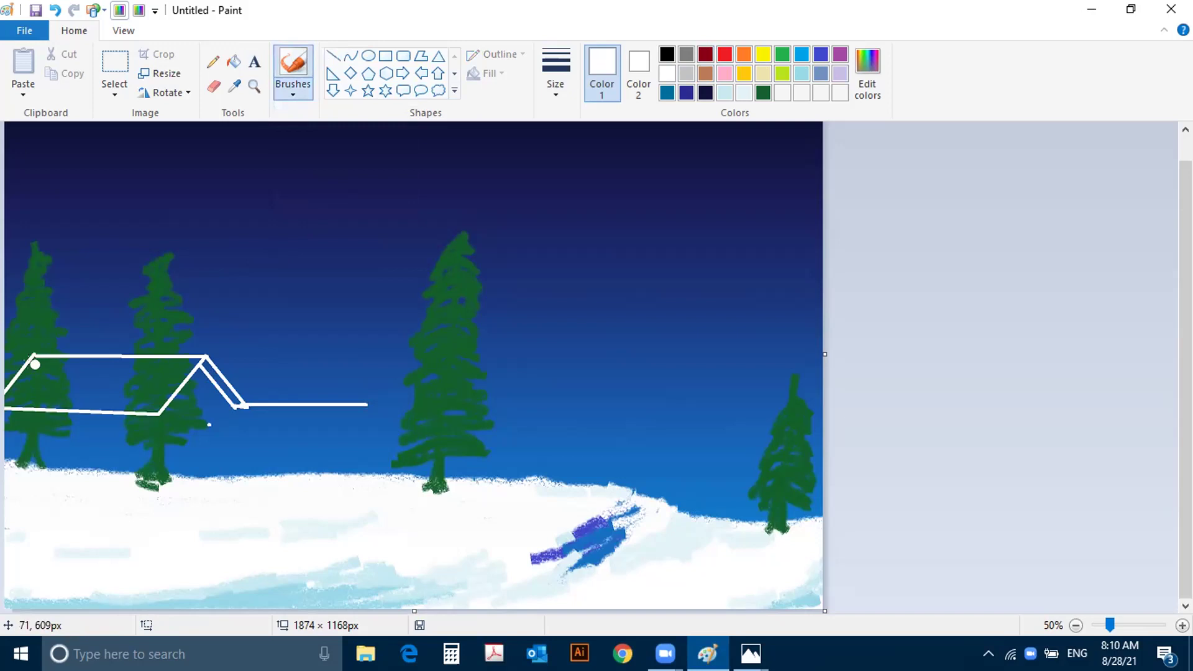
{"action": "mouse_move", "coordinate": [36, 358]}
{"action": "left_mouse_down"}
{"action": "mouse_move", "coordinate": [70, 361]}
{"action": "mouse_move", "coordinate": [33, 359]}
{"action": "left_mouse_up"}
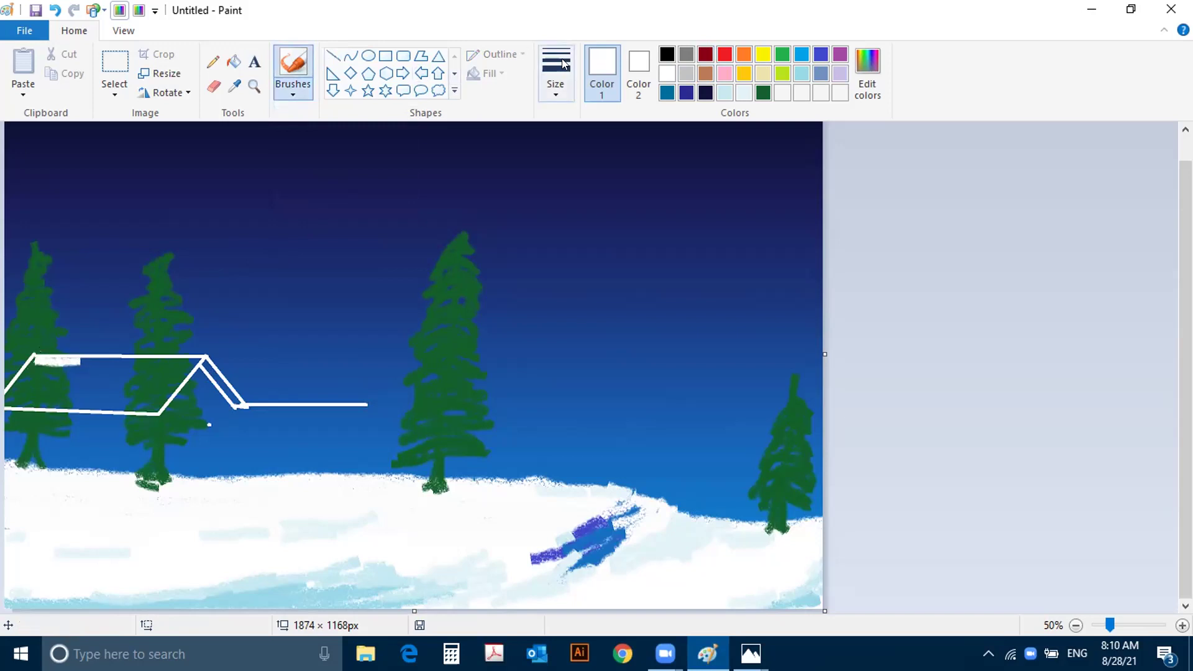
{"action": "left_click", "coordinate": [555, 92]}
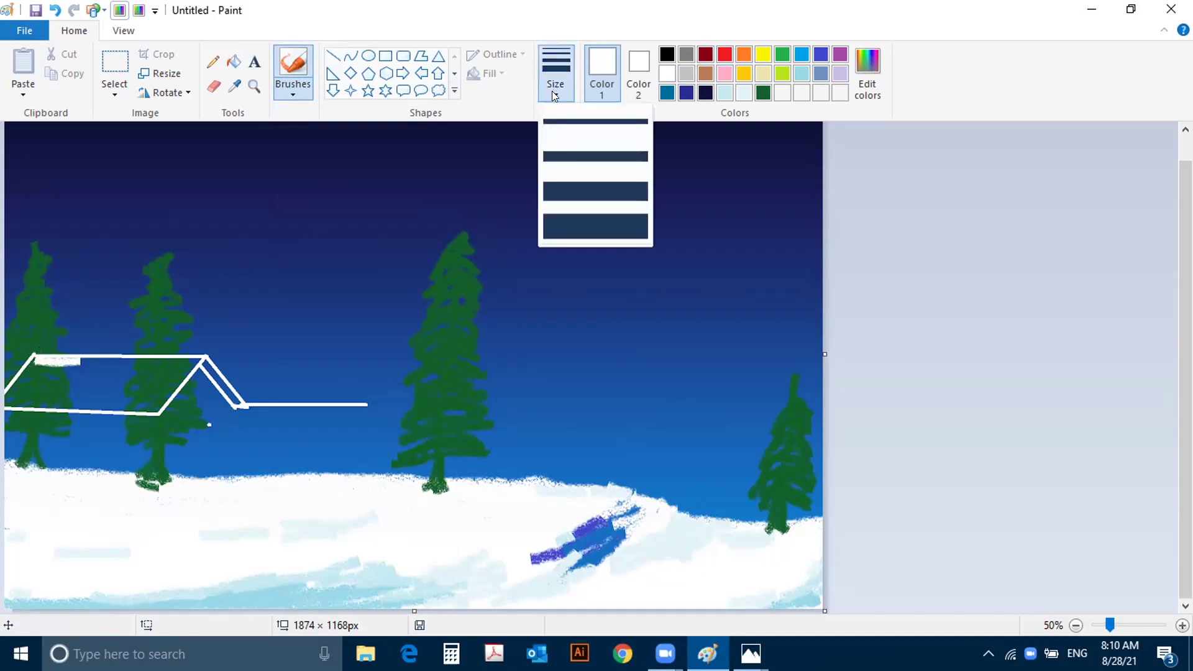
{"action": "left_click", "coordinate": [558, 48]}
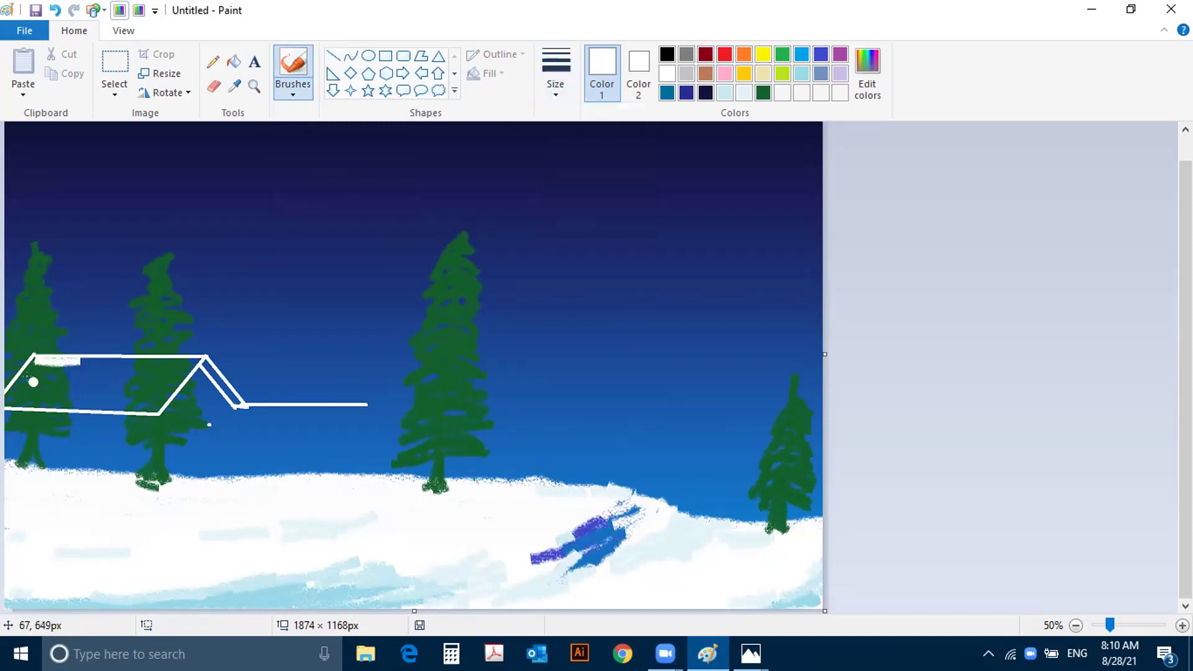
{"action": "mouse_move", "coordinate": [34, 351]}
{"action": "left_mouse_down"}
{"action": "mouse_move", "coordinate": [7, 400]}
{"action": "mouse_move", "coordinate": [143, 412]}
{"action": "mouse_move", "coordinate": [203, 359]}
{"action": "mouse_move", "coordinate": [63, 356]}
{"action": "mouse_move", "coordinate": [202, 355]}
{"action": "mouse_move", "coordinate": [38, 361]}
{"action": "mouse_move", "coordinate": [8, 387]}
{"action": "mouse_move", "coordinate": [13, 396]}
{"action": "mouse_move", "coordinate": [39, 361]}
{"action": "mouse_move", "coordinate": [42, 371]}
{"action": "mouse_move", "coordinate": [10, 388]}
{"action": "mouse_move", "coordinate": [49, 361]}
{"action": "mouse_move", "coordinate": [8, 395]}
{"action": "mouse_move", "coordinate": [65, 362]}
{"action": "mouse_move", "coordinate": [12, 394]}
{"action": "mouse_move", "coordinate": [13, 374]}
{"action": "mouse_move", "coordinate": [36, 357]}
{"action": "mouse_move", "coordinate": [178, 363]}
{"action": "mouse_move", "coordinate": [65, 362]}
{"action": "mouse_move", "coordinate": [20, 393]}
{"action": "mouse_move", "coordinate": [56, 397]}
{"action": "mouse_move", "coordinate": [66, 370]}
{"action": "mouse_move", "coordinate": [25, 387]}
{"action": "mouse_move", "coordinate": [68, 370]}
{"action": "mouse_move", "coordinate": [182, 367]}
{"action": "mouse_move", "coordinate": [56, 384]}
{"action": "mouse_move", "coordinate": [165, 373]}
{"action": "mouse_move", "coordinate": [67, 373]}
{"action": "mouse_move", "coordinate": [116, 376]}
{"action": "mouse_move", "coordinate": [66, 401]}
{"action": "mouse_move", "coordinate": [101, 393]}
{"action": "mouse_move", "coordinate": [83, 390]}
{"action": "mouse_move", "coordinate": [157, 401]}
{"action": "mouse_move", "coordinate": [83, 402]}
{"action": "mouse_move", "coordinate": [167, 388]}
{"action": "mouse_move", "coordinate": [99, 401]}
{"action": "mouse_move", "coordinate": [160, 387]}
{"action": "mouse_move", "coordinate": [112, 390]}
{"action": "left_mouse_up"}
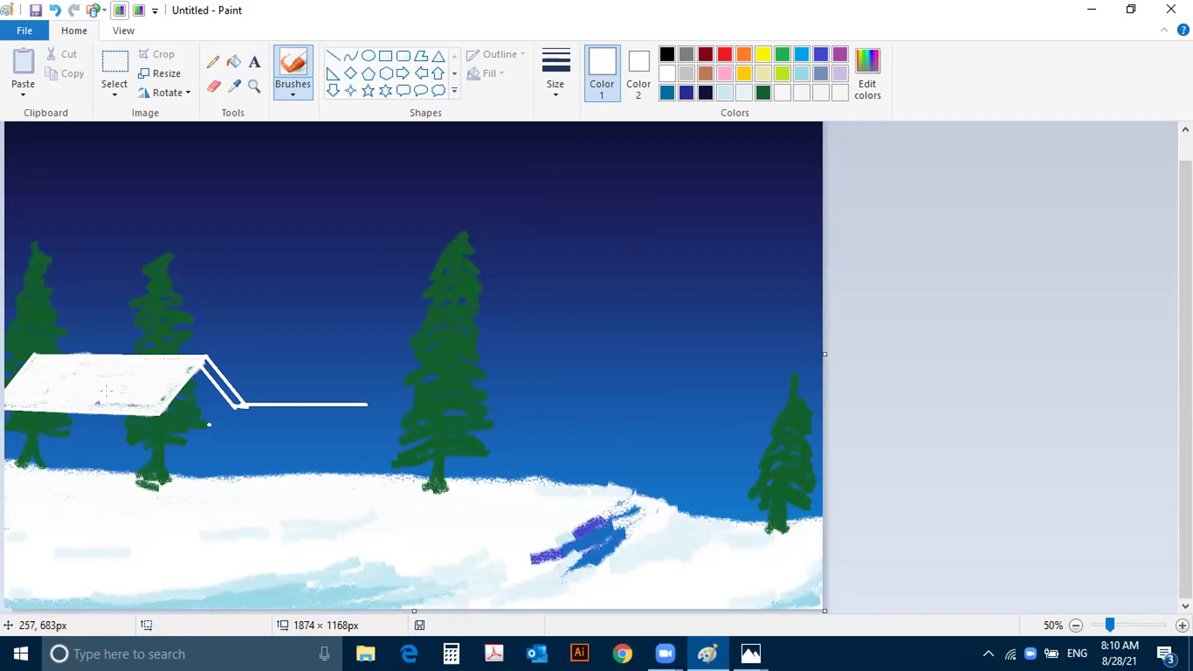
{"action": "left_click_drag", "start_coordinate": [125, 403], "coordinate": [151, 389]}
Step: Thicken the snow along the roof ridge, right slope and eave in white, and fill the gap between the doubled slope lines
{"action": "mouse_move", "coordinate": [69, 356]}
{"action": "left_mouse_down"}
{"action": "mouse_move", "coordinate": [38, 351]}
{"action": "mouse_move", "coordinate": [187, 358]}
{"action": "mouse_move", "coordinate": [214, 365]}
{"action": "mouse_move", "coordinate": [245, 403]}
{"action": "mouse_move", "coordinate": [373, 406]}
{"action": "left_mouse_up"}
{"action": "left_click_drag", "start_coordinate": [21, 404], "coordinate": [140, 405]}
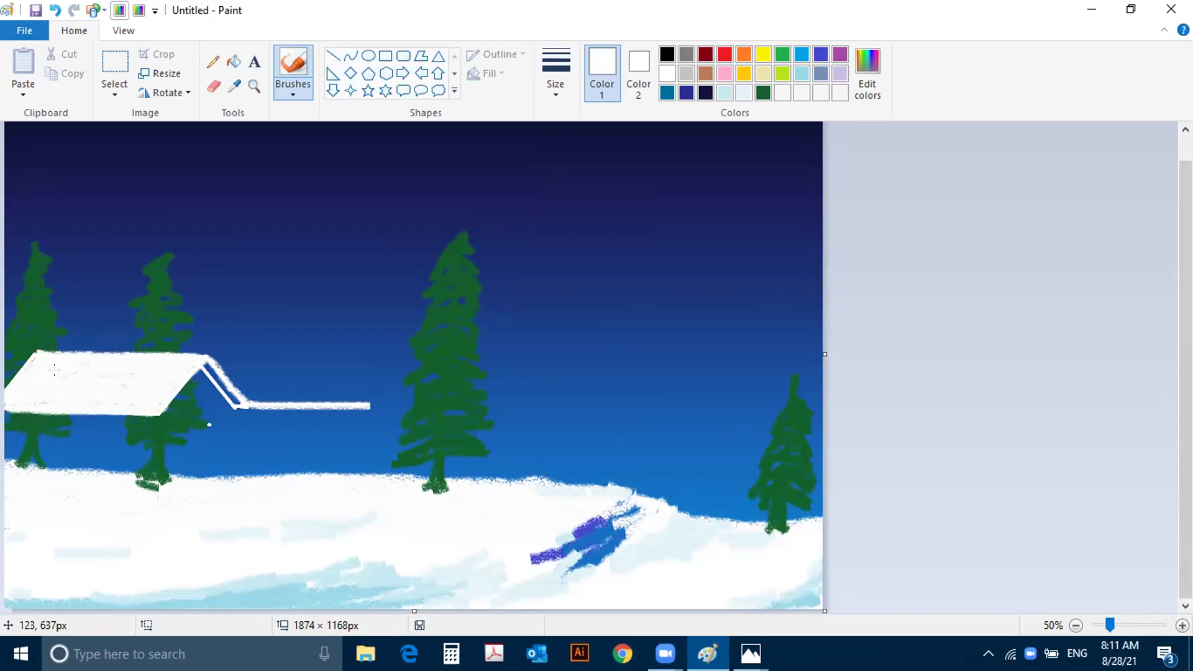
{"action": "mouse_move", "coordinate": [21, 359]}
{"action": "left_mouse_down"}
{"action": "mouse_move", "coordinate": [5, 389]}
{"action": "mouse_move", "coordinate": [46, 349]}
{"action": "left_mouse_up"}
{"action": "left_click", "coordinate": [352, 191]}
{"action": "key", "text": "ctrl+z"}
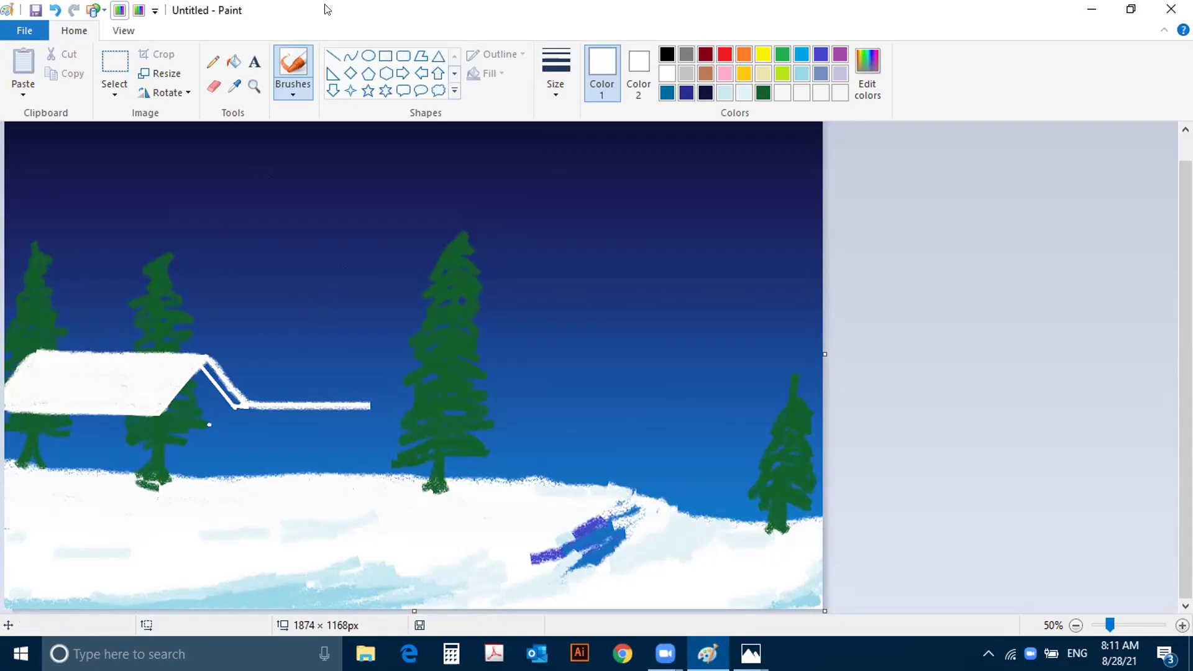
{"action": "mouse_move", "coordinate": [236, 407]}
{"action": "left_mouse_down"}
{"action": "mouse_move", "coordinate": [204, 361]}
{"action": "mouse_move", "coordinate": [235, 405]}
{"action": "mouse_move", "coordinate": [205, 359]}
{"action": "left_mouse_up"}
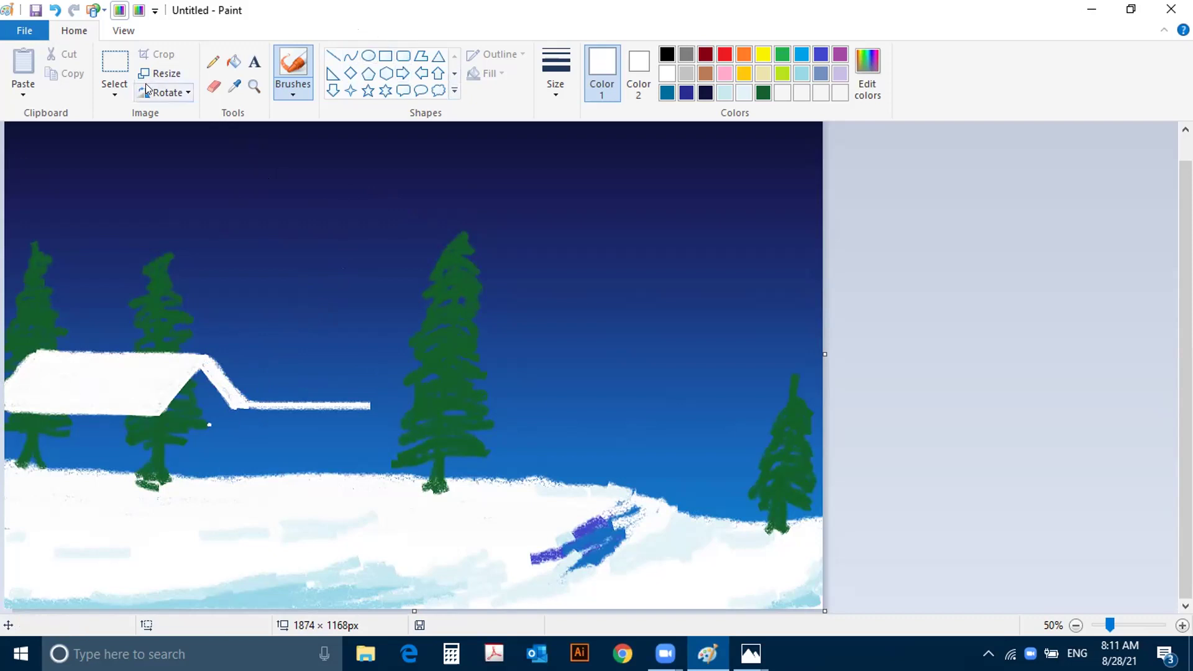
Step: Outline the house's front wall below the main roof eave with red straight lines: two verticals about 171 and 175 px tall and a base line
{"action": "left_click", "coordinate": [720, 56]}
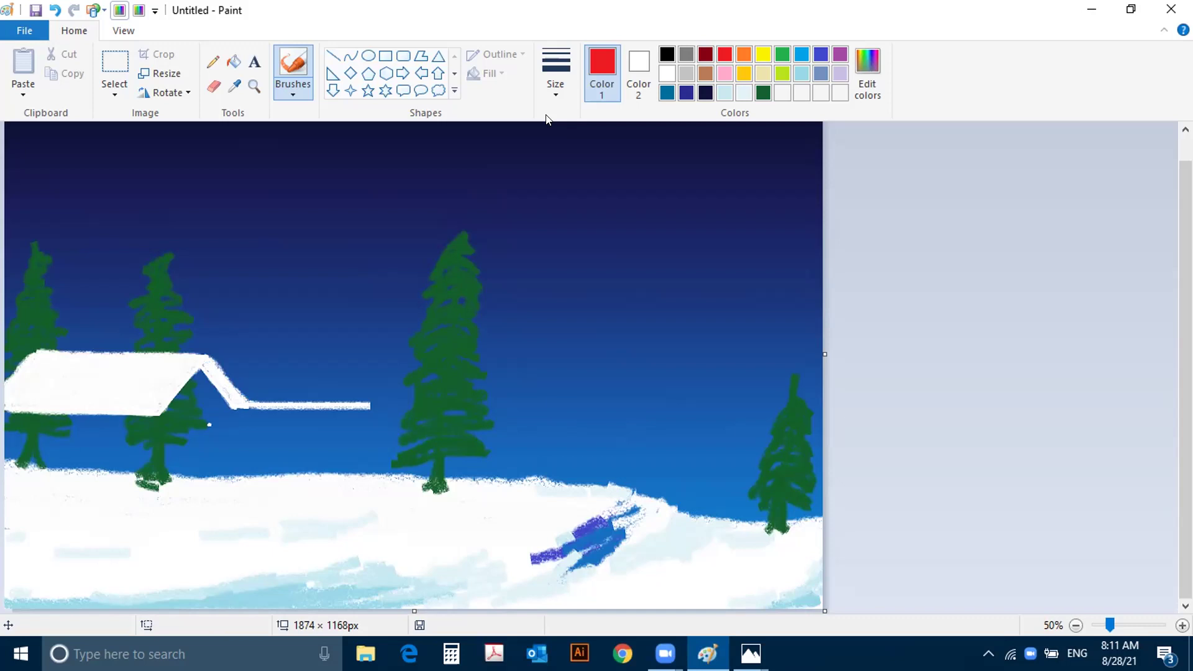
{"action": "left_click", "coordinate": [334, 60]}
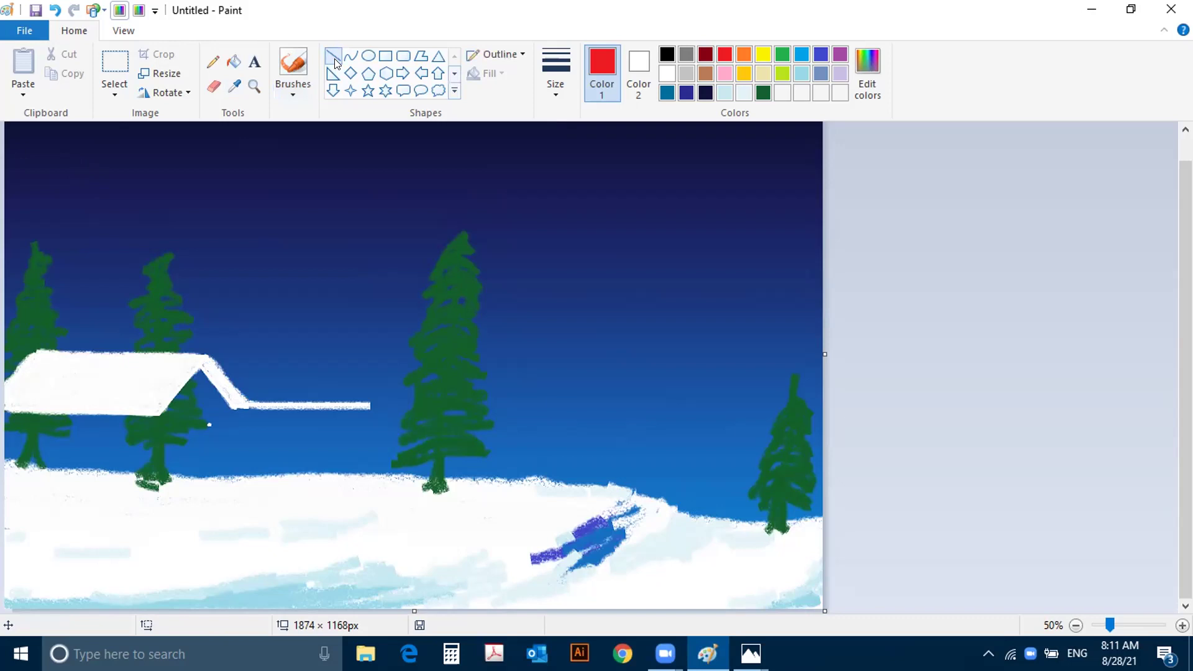
{"action": "left_click", "coordinate": [547, 71]}
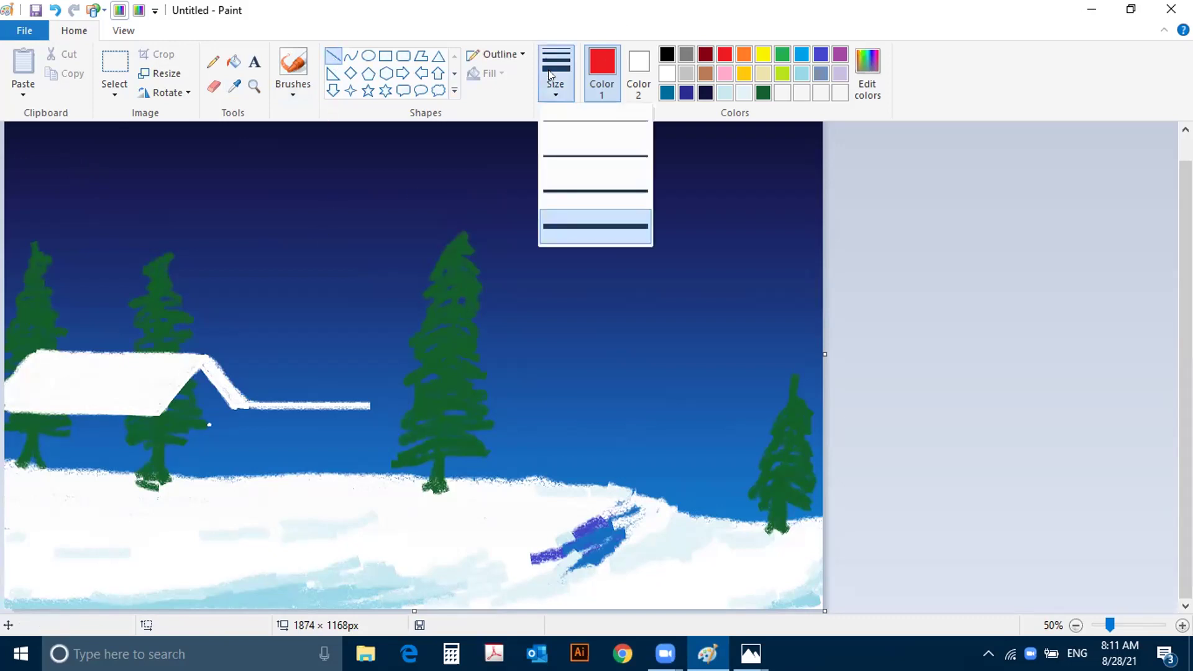
{"action": "left_click", "coordinate": [547, 70]}
{"action": "left_click_drag", "start_coordinate": [16, 412], "coordinate": [15, 452]}
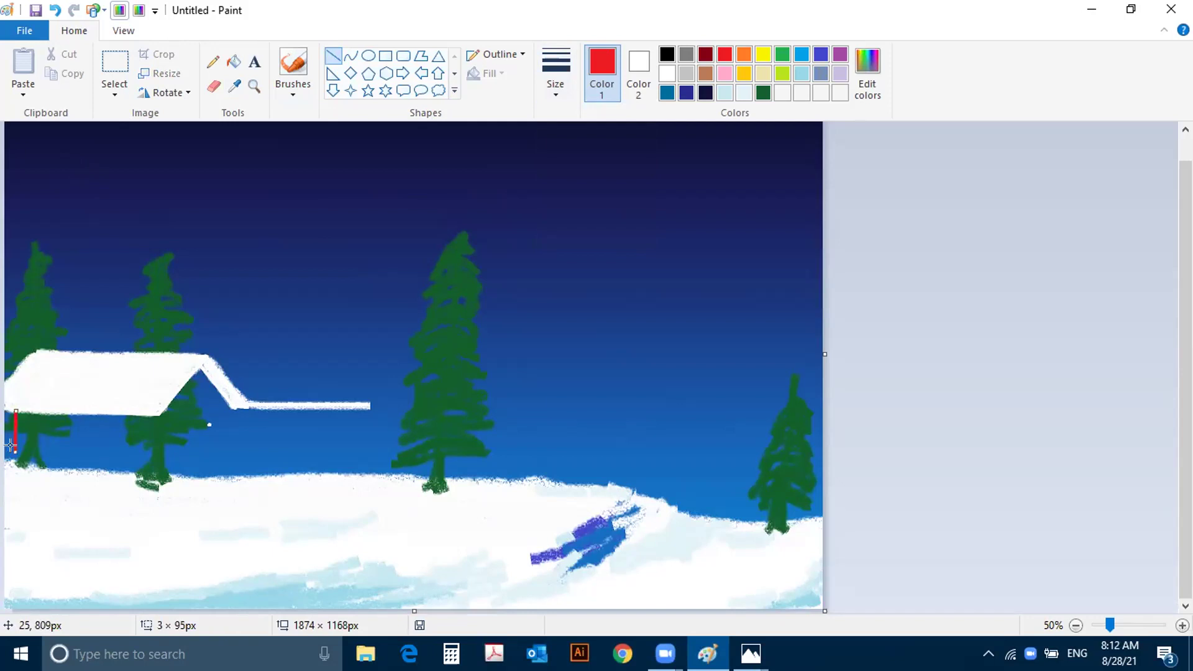
{"action": "left_click_drag", "start_coordinate": [15, 412], "coordinate": [12, 483]}
{"action": "left_click_drag", "start_coordinate": [140, 414], "coordinate": [140, 483]}
{"action": "key", "text": "ctrl+z"}
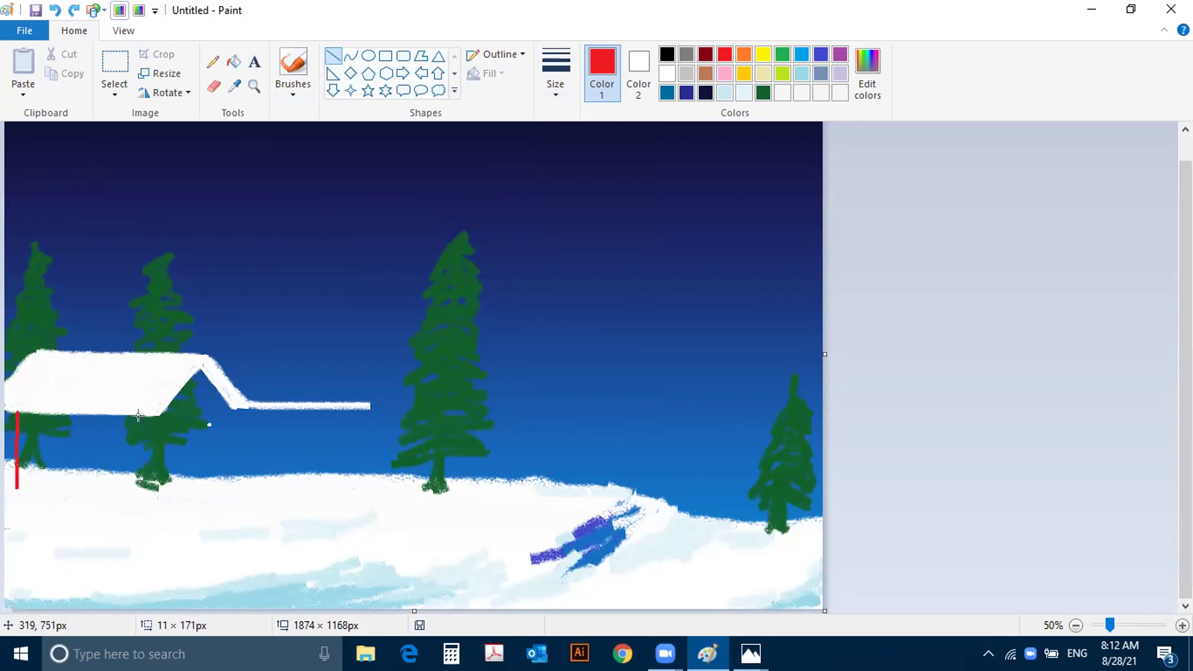
{"action": "left_click_drag", "start_coordinate": [139, 414], "coordinate": [140, 485]}
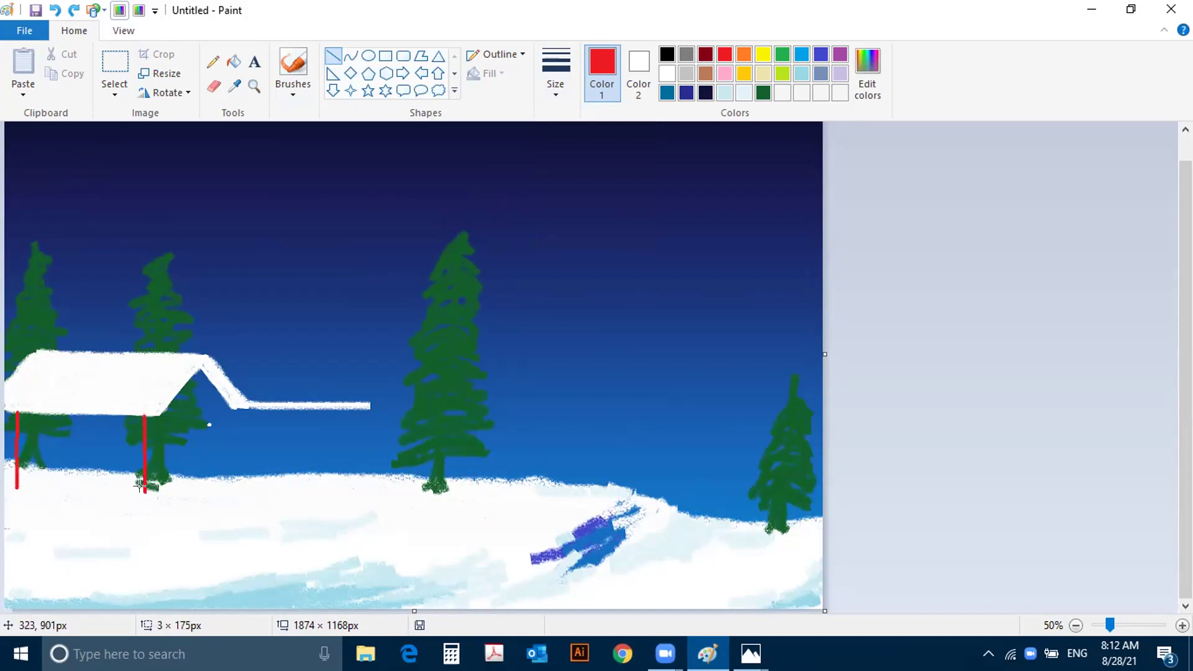
{"action": "left_click", "coordinate": [131, 484]}
{"action": "left_click_drag", "start_coordinate": [17, 489], "coordinate": [146, 494]}
{"action": "left_click", "coordinate": [330, 269]}
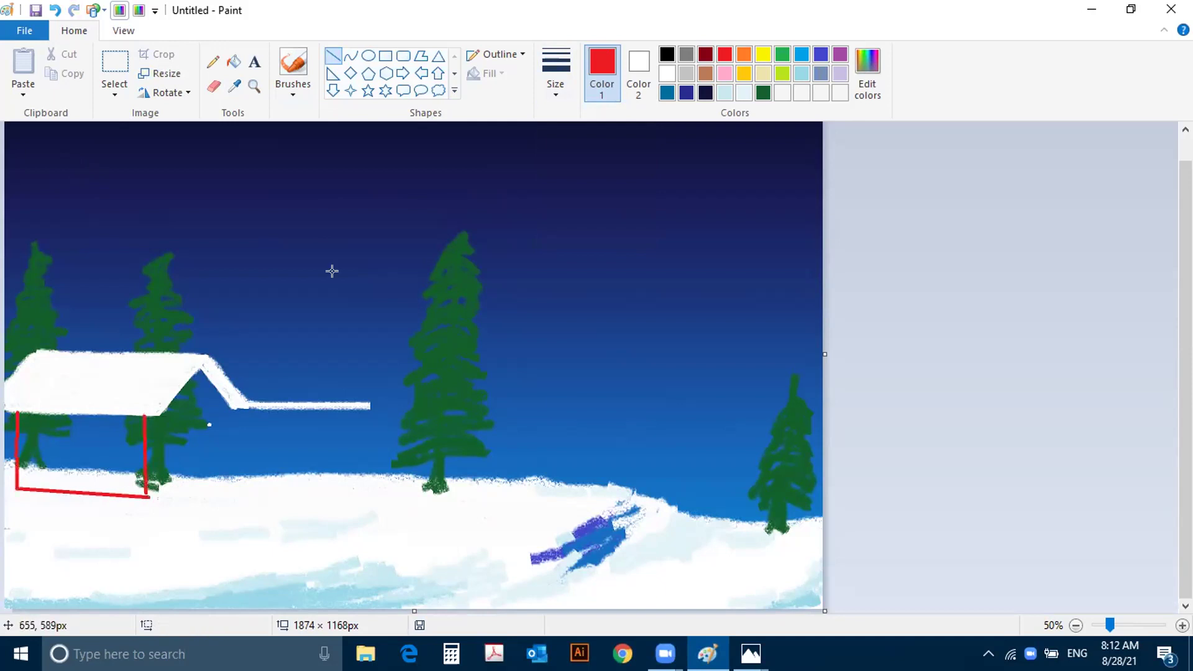
Step: Fill the outlined front wall with solid red brush strokes, covering the trees, sky and snow behind it
{"action": "left_click", "coordinate": [294, 85]}
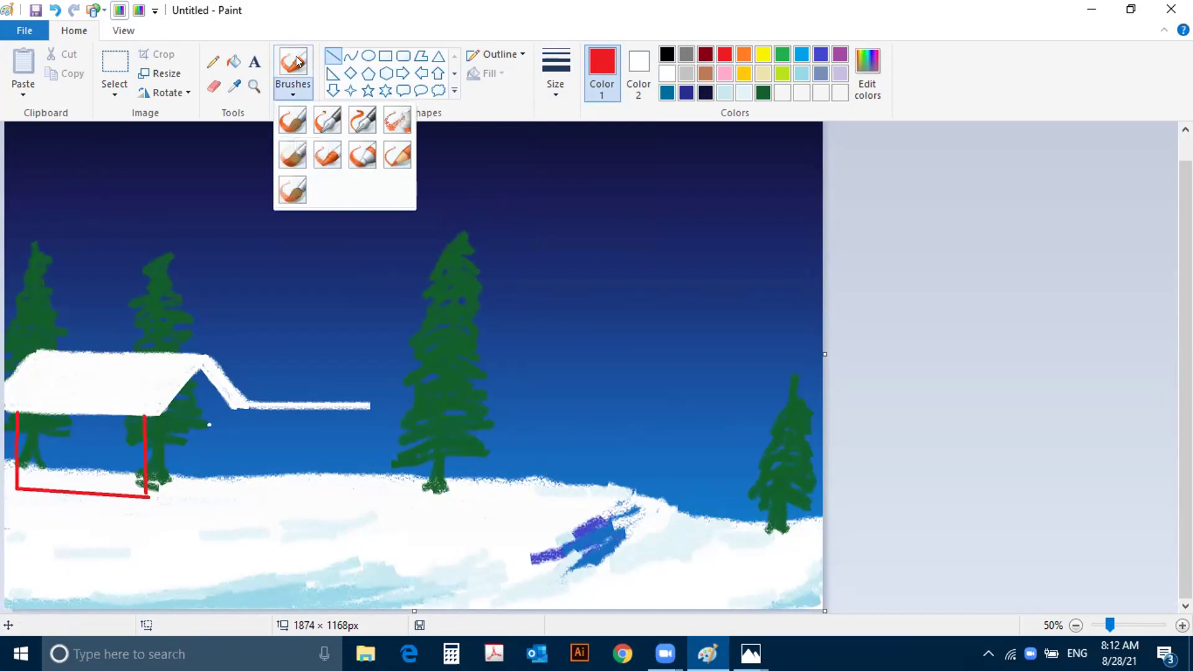
{"action": "left_click", "coordinate": [294, 126]}
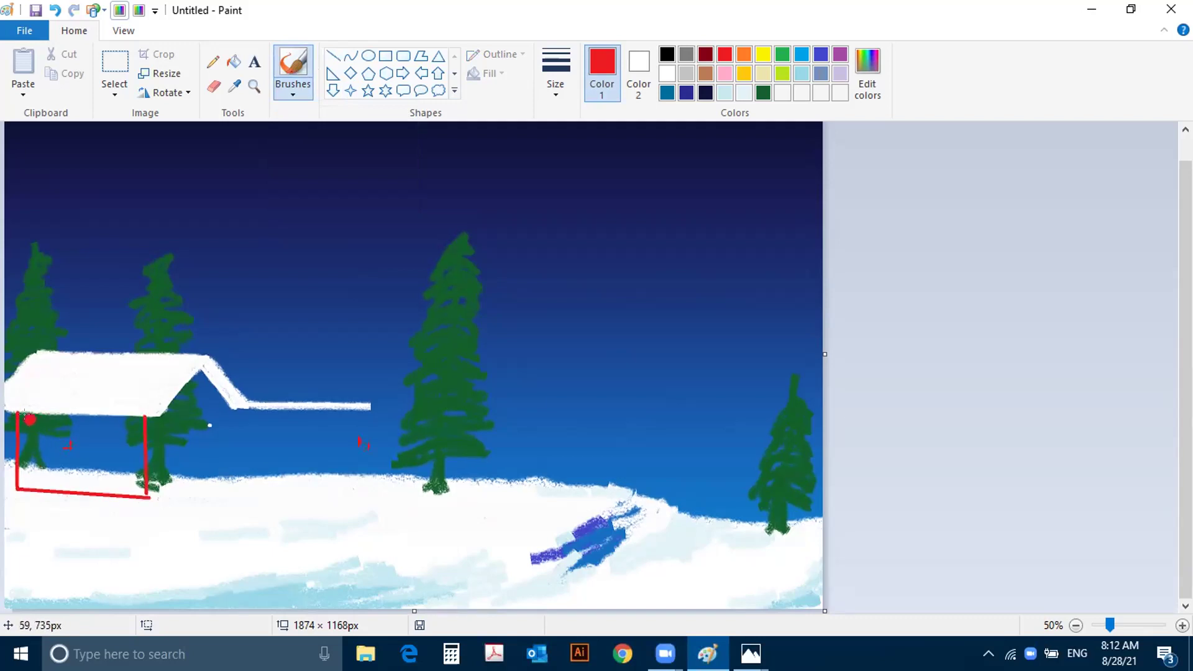
{"action": "mouse_move", "coordinate": [22, 413]}
{"action": "left_mouse_down"}
{"action": "mouse_move", "coordinate": [29, 487]}
{"action": "mouse_move", "coordinate": [144, 496]}
{"action": "mouse_move", "coordinate": [142, 477]}
{"action": "left_mouse_up"}
{"action": "mouse_move", "coordinate": [136, 428]}
{"action": "left_mouse_down"}
{"action": "mouse_move", "coordinate": [139, 418]}
{"action": "mouse_move", "coordinate": [19, 411]}
{"action": "left_mouse_up"}
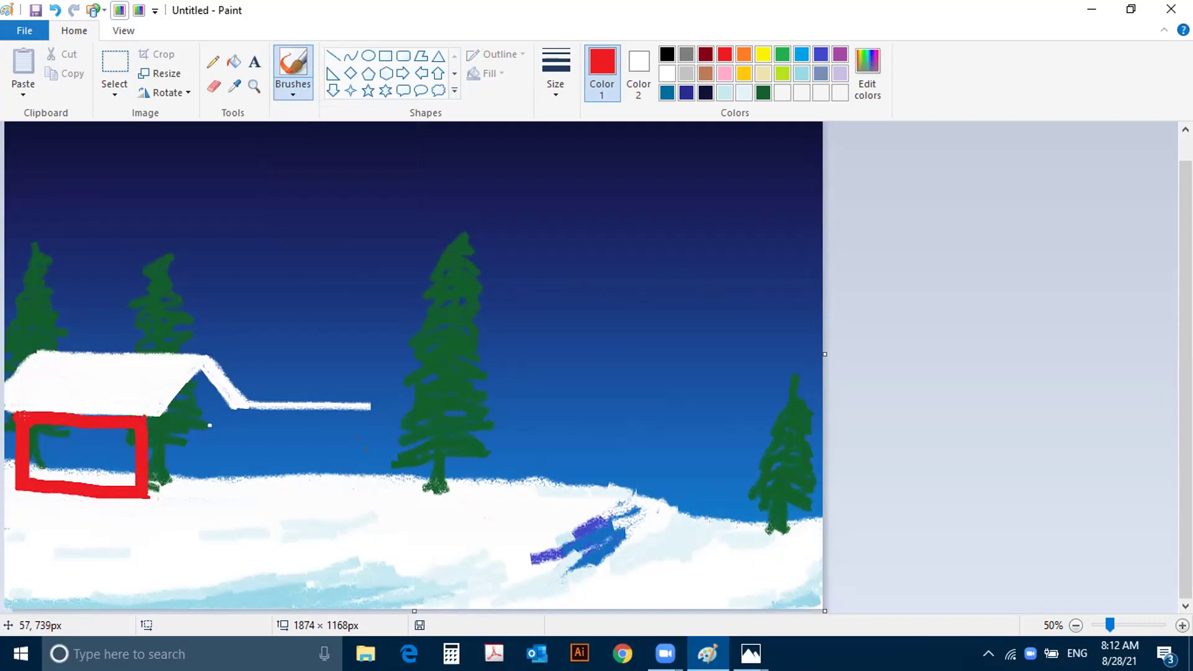
{"action": "mouse_move", "coordinate": [122, 429]}
{"action": "left_mouse_down"}
{"action": "mouse_move", "coordinate": [21, 433]}
{"action": "mouse_move", "coordinate": [37, 426]}
{"action": "mouse_move", "coordinate": [52, 425]}
{"action": "mouse_move", "coordinate": [23, 457]}
{"action": "left_mouse_up"}
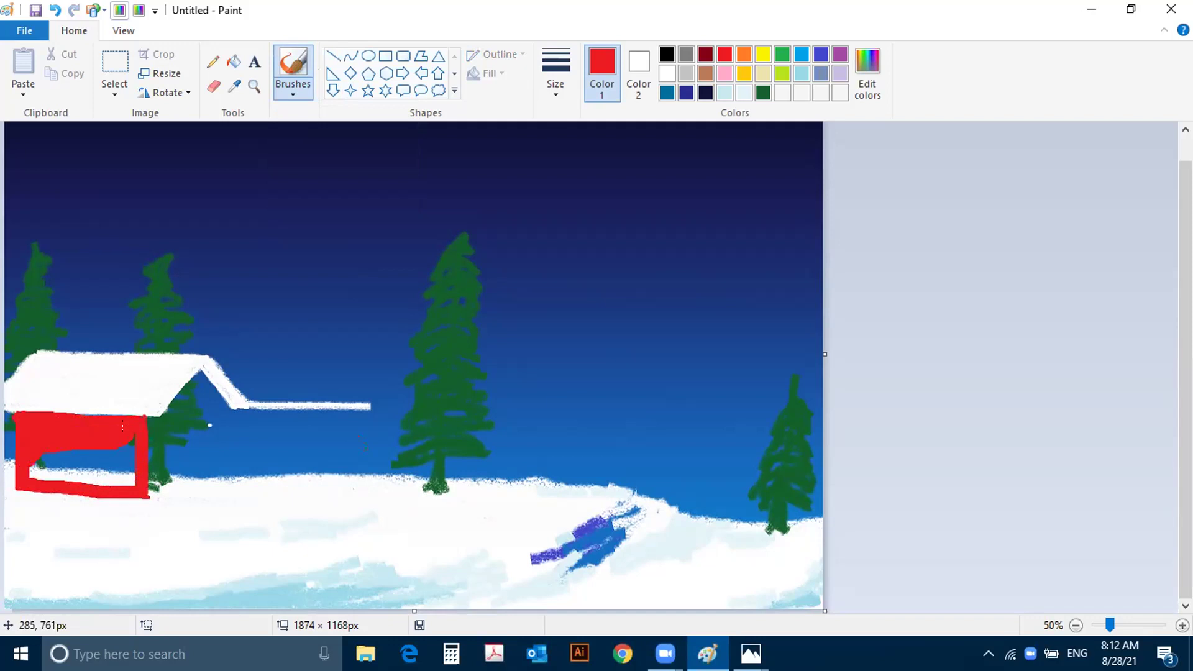
{"action": "mouse_move", "coordinate": [125, 444]}
{"action": "left_mouse_down"}
{"action": "mouse_move", "coordinate": [123, 476]}
{"action": "mouse_move", "coordinate": [25, 481]}
{"action": "mouse_move", "coordinate": [24, 461]}
{"action": "mouse_move", "coordinate": [120, 443]}
{"action": "mouse_move", "coordinate": [55, 447]}
{"action": "mouse_move", "coordinate": [33, 455]}
{"action": "mouse_move", "coordinate": [32, 475]}
{"action": "mouse_move", "coordinate": [106, 469]}
{"action": "mouse_move", "coordinate": [119, 457]}
{"action": "mouse_move", "coordinate": [121, 472]}
{"action": "mouse_move", "coordinate": [116, 462]}
{"action": "mouse_move", "coordinate": [40, 470]}
{"action": "left_mouse_up"}
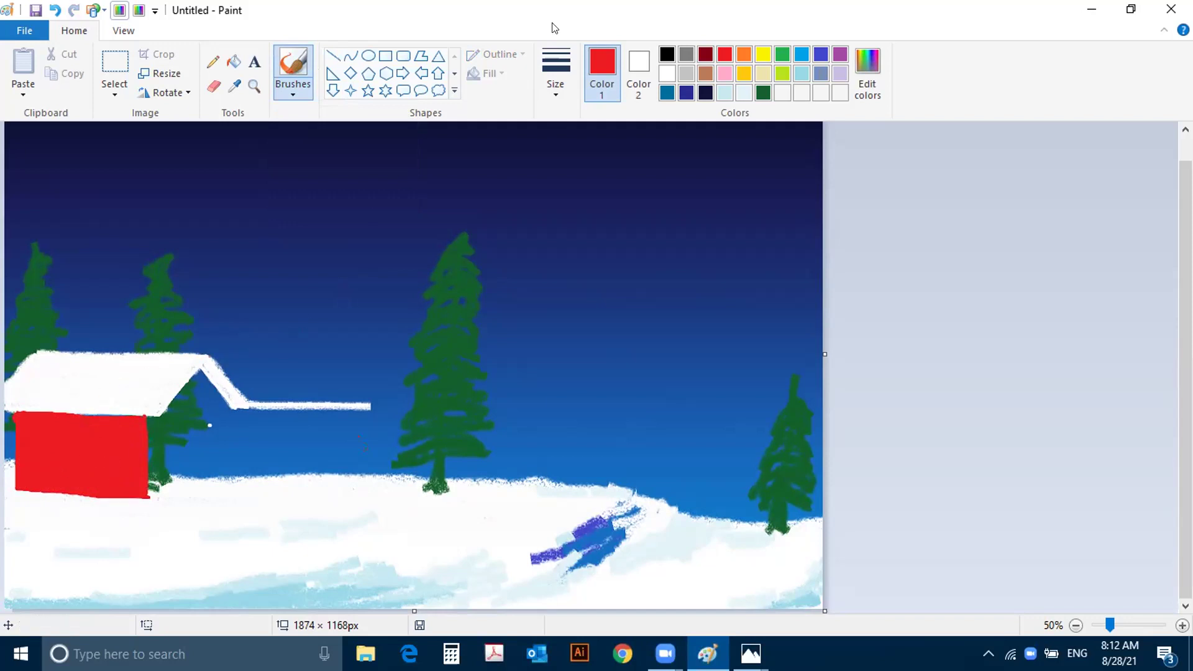
Step: Outline the gable wall in dark red with a vertical line under the right roof slope and a rising base line about 195 × 49 px
{"action": "left_click", "coordinate": [705, 59]}
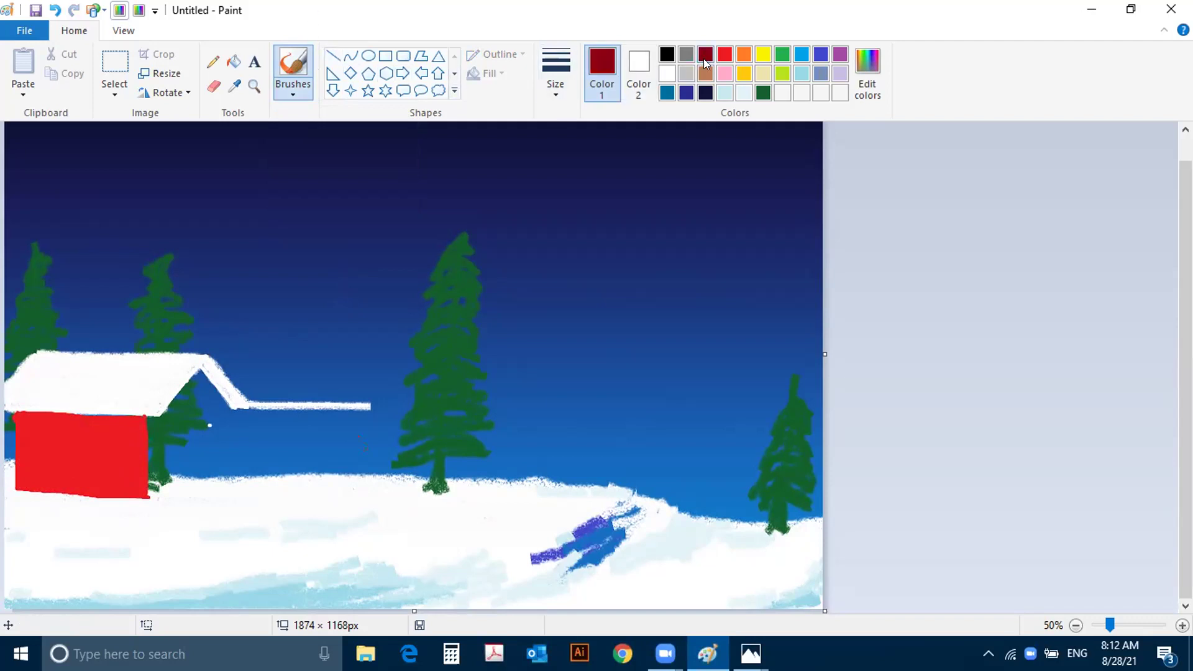
{"action": "left_click", "coordinate": [333, 56]}
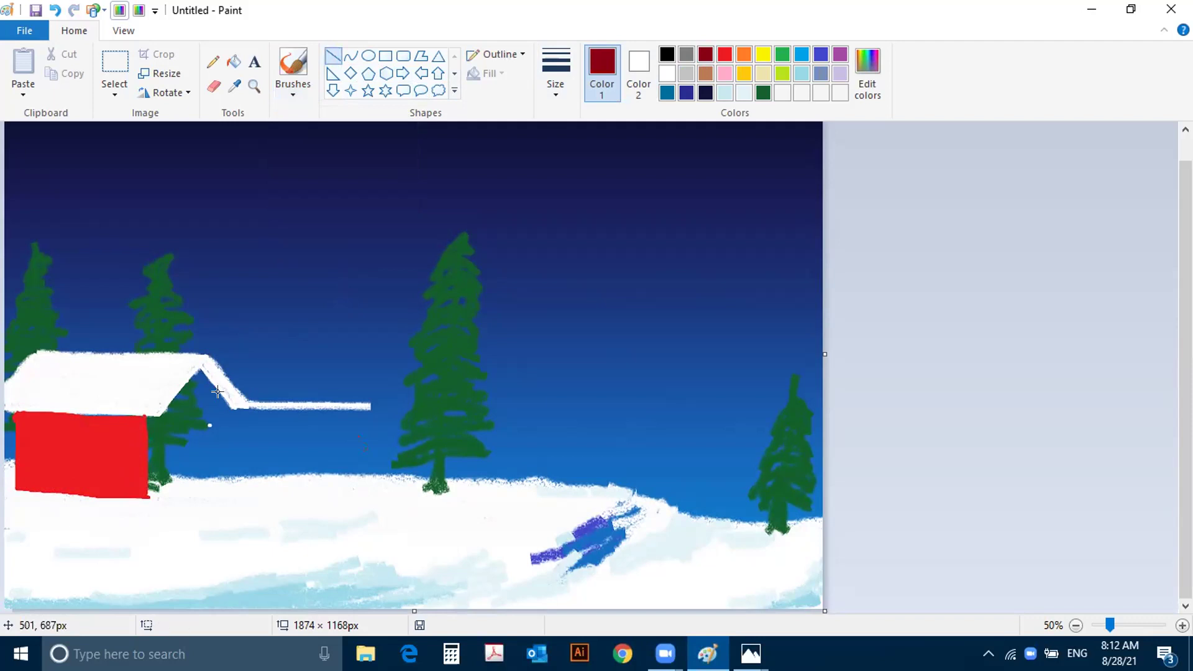
{"action": "left_click_drag", "start_coordinate": [224, 401], "coordinate": [229, 482]}
{"action": "left_click", "coordinate": [304, 483]}
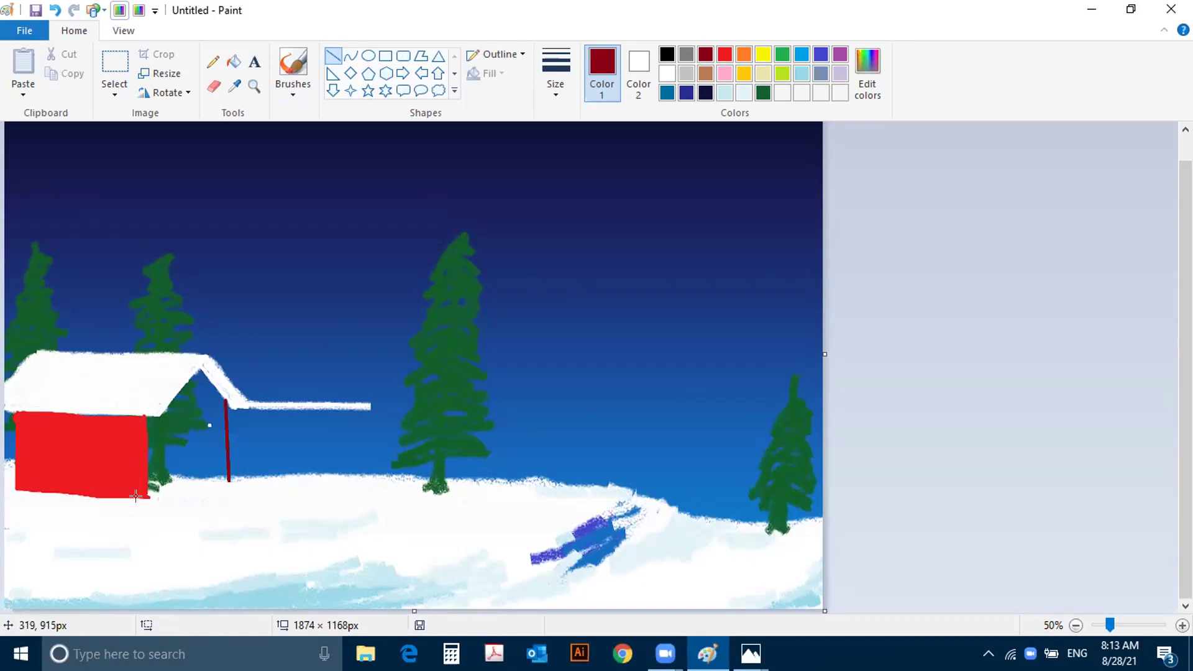
{"action": "left_click_drag", "start_coordinate": [137, 495], "coordinate": [223, 474]}
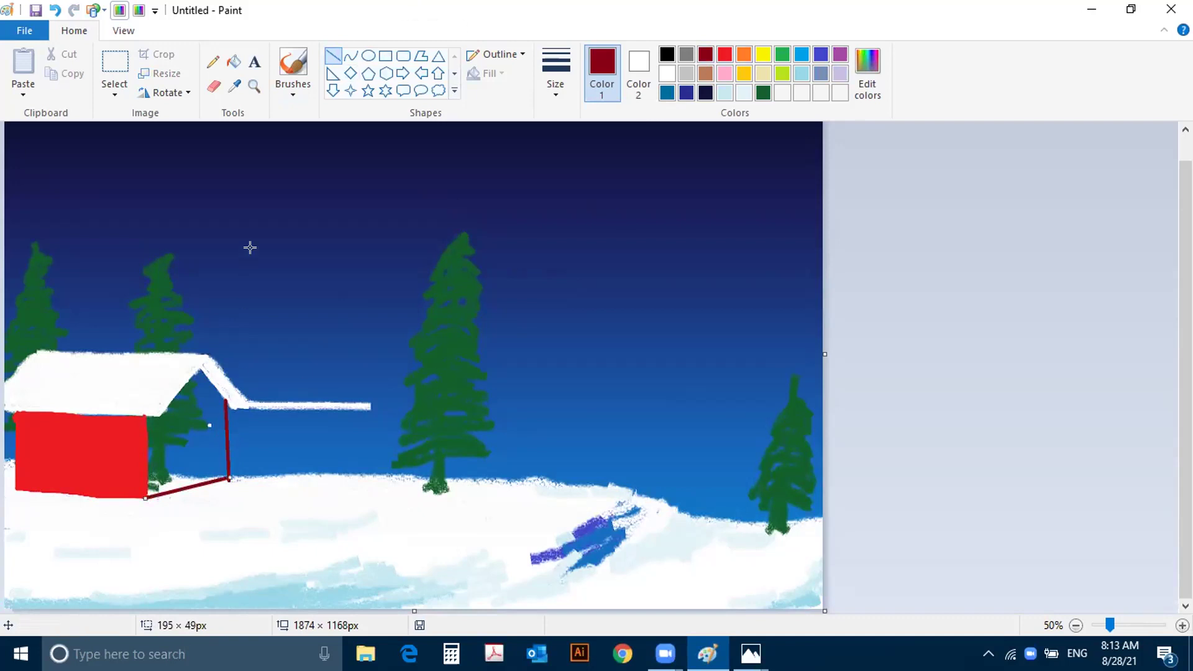
Step: Fill the gable wall up to the roof peak with dark red brush strokes
{"action": "left_click", "coordinate": [288, 90]}
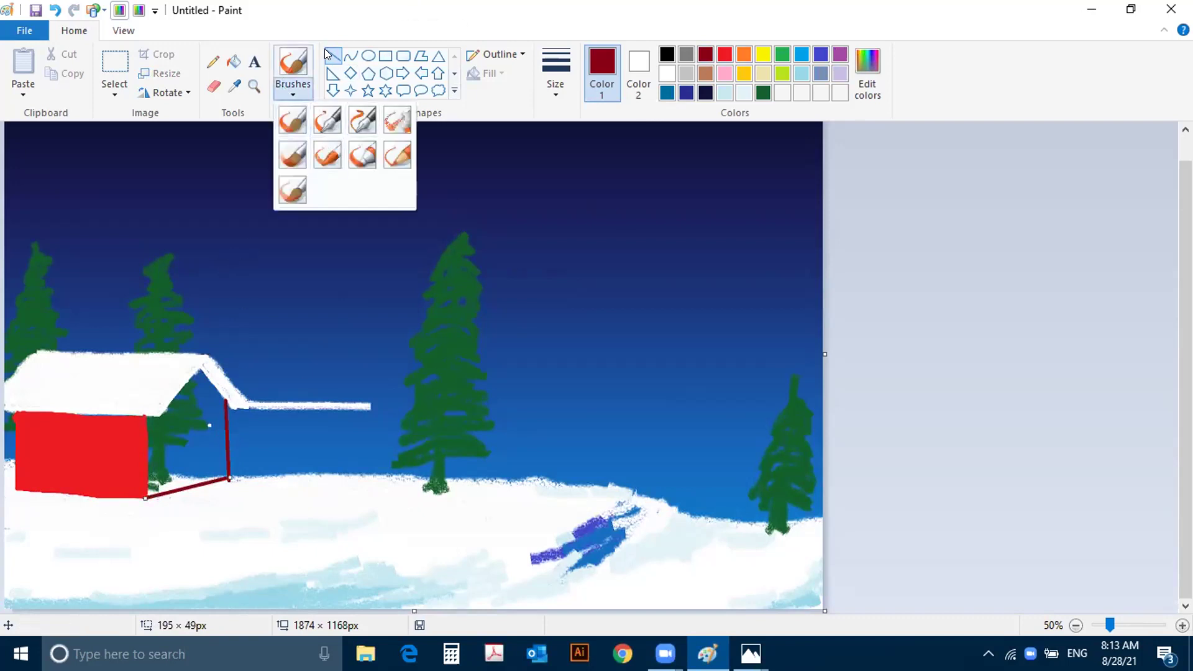
{"action": "left_click", "coordinate": [295, 122]}
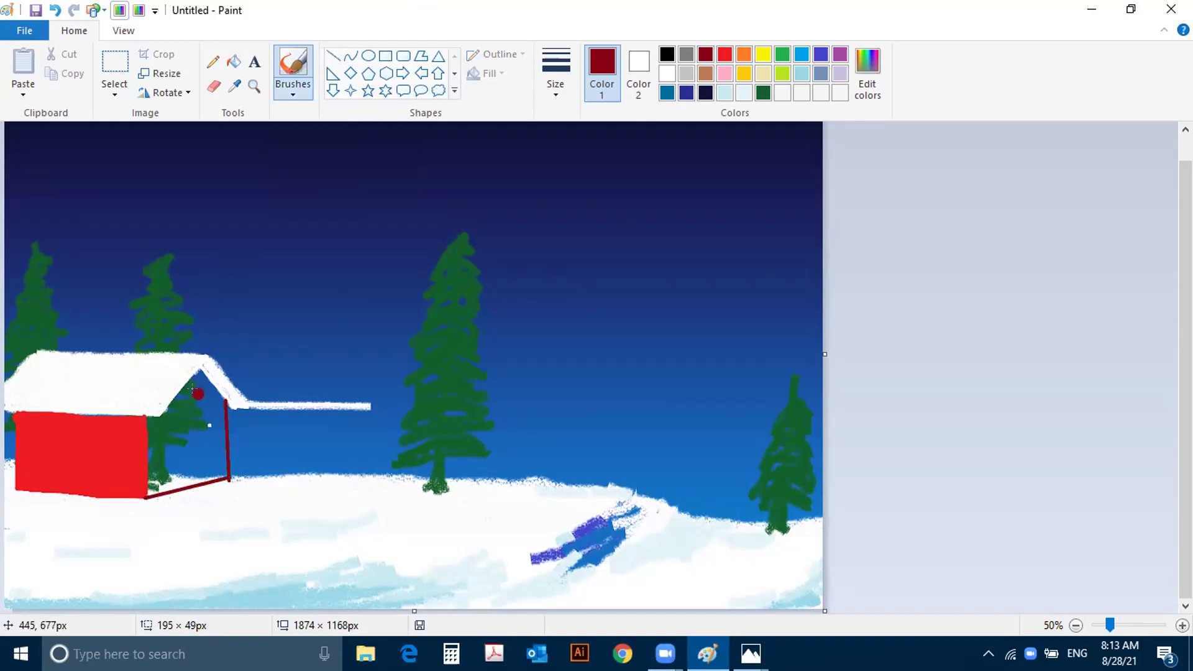
{"action": "mouse_move", "coordinate": [198, 379]}
{"action": "left_mouse_down"}
{"action": "mouse_move", "coordinate": [220, 472]}
{"action": "mouse_move", "coordinate": [145, 492]}
{"action": "mouse_move", "coordinate": [155, 489]}
{"action": "mouse_move", "coordinate": [147, 420]}
{"action": "mouse_move", "coordinate": [176, 408]}
{"action": "mouse_move", "coordinate": [194, 372]}
{"action": "mouse_move", "coordinate": [209, 403]}
{"action": "mouse_move", "coordinate": [180, 413]}
{"action": "mouse_move", "coordinate": [195, 388]}
{"action": "mouse_move", "coordinate": [205, 420]}
{"action": "mouse_move", "coordinate": [194, 387]}
{"action": "mouse_move", "coordinate": [151, 427]}
{"action": "mouse_move", "coordinate": [187, 413]}
{"action": "mouse_move", "coordinate": [211, 428]}
{"action": "mouse_move", "coordinate": [147, 437]}
{"action": "mouse_move", "coordinate": [202, 420]}
{"action": "mouse_move", "coordinate": [209, 434]}
{"action": "mouse_move", "coordinate": [148, 446]}
{"action": "mouse_move", "coordinate": [216, 447]}
{"action": "mouse_move", "coordinate": [166, 455]}
{"action": "mouse_move", "coordinate": [204, 446]}
{"action": "mouse_move", "coordinate": [155, 476]}
{"action": "mouse_move", "coordinate": [196, 468]}
{"action": "left_mouse_up"}
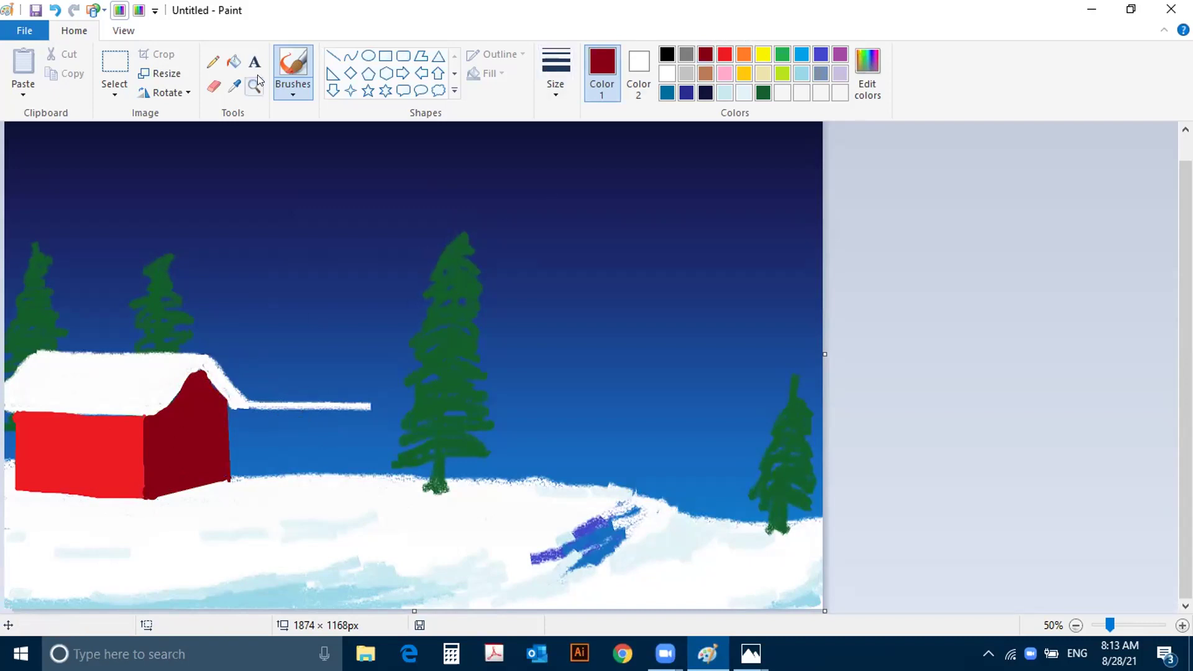
Step: Mix a deeper red (81, 0, 12) and draw a vertical line about 193 px long along the corner between front and gable walls
{"action": "left_click", "coordinate": [331, 57]}
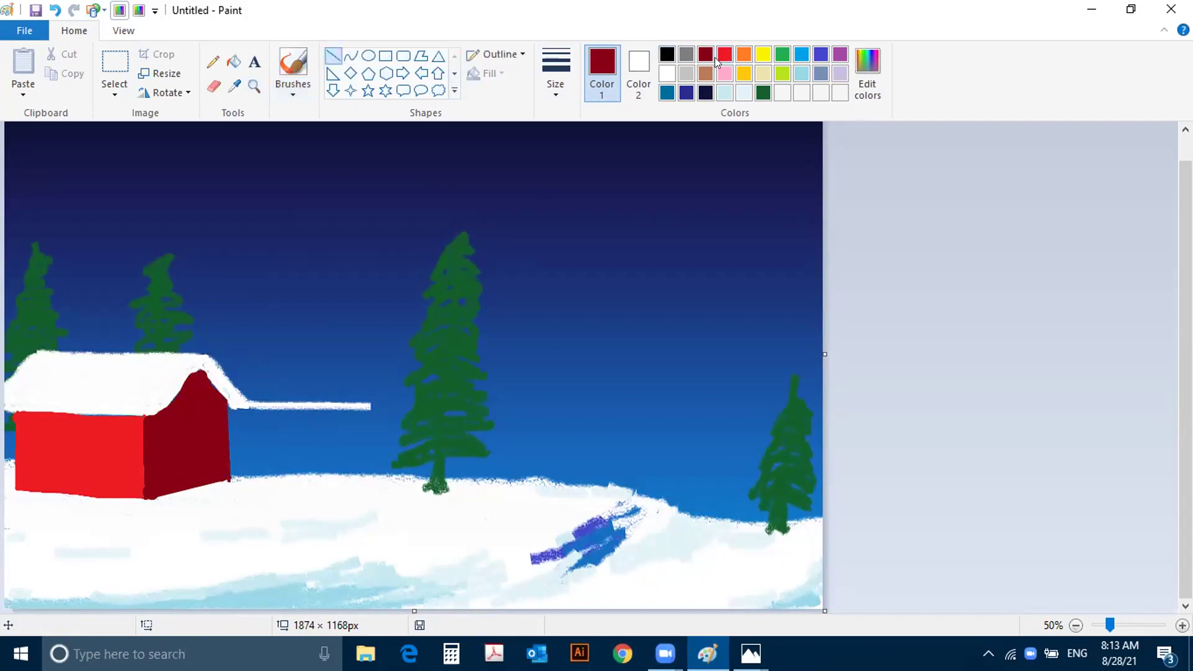
{"action": "left_click", "coordinate": [861, 88]}
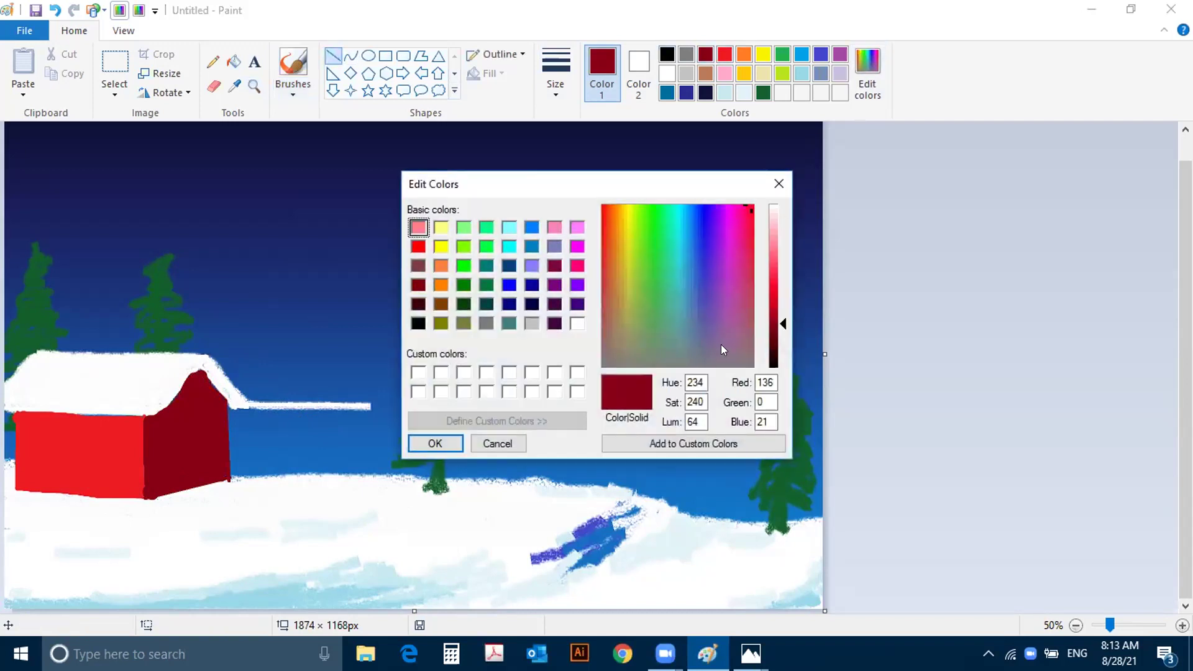
{"action": "left_click_drag", "start_coordinate": [777, 329], "coordinate": [780, 342]}
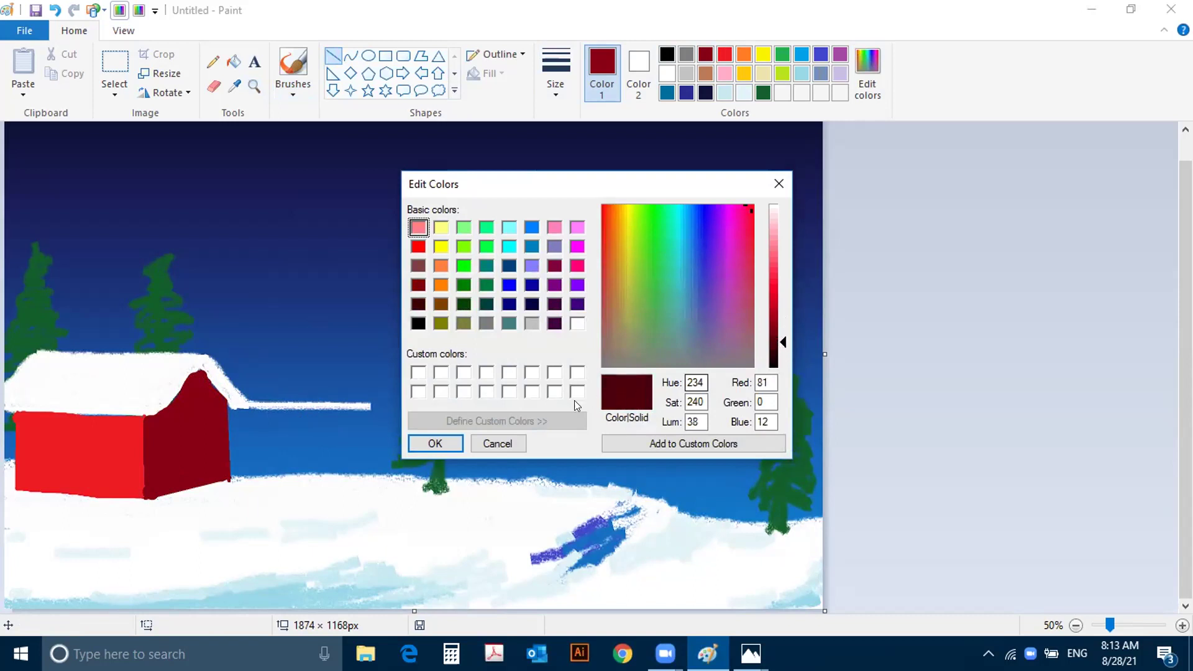
{"action": "left_click", "coordinate": [435, 443]}
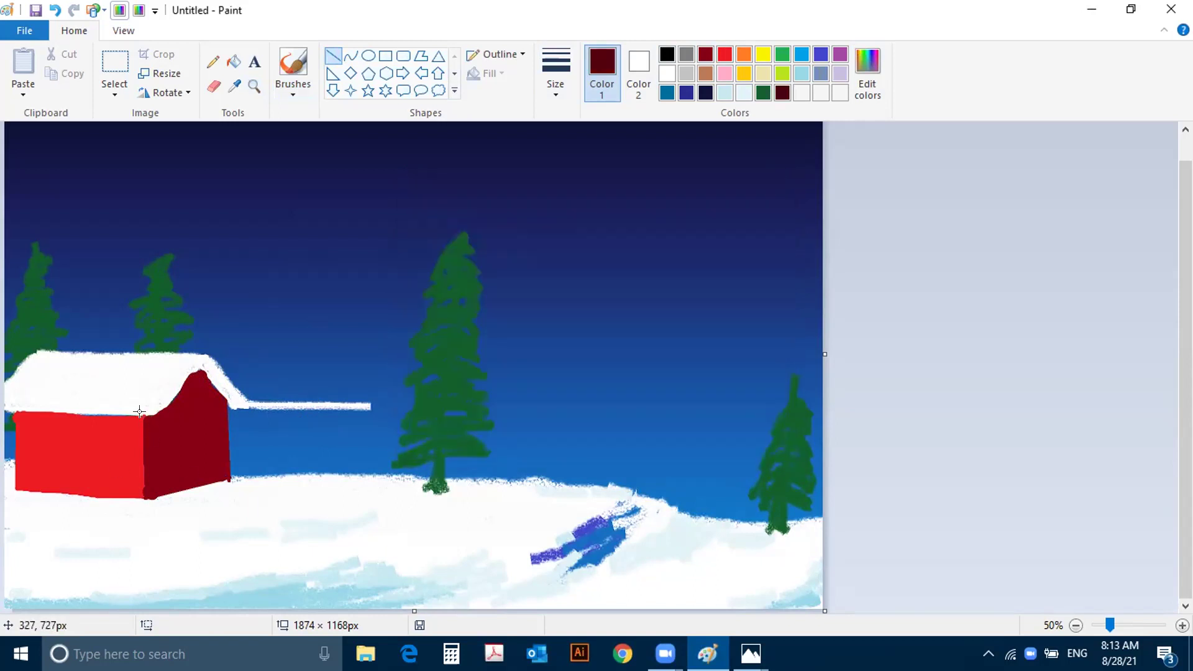
{"action": "left_click_drag", "start_coordinate": [140, 412], "coordinate": [141, 496]}
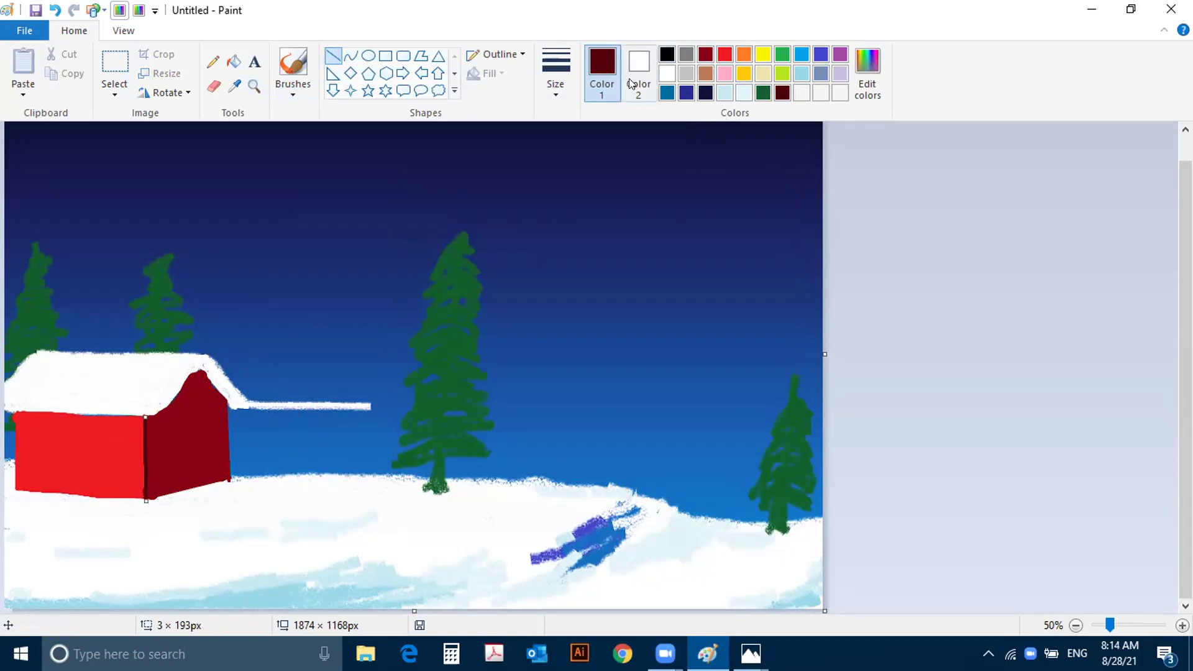
Step: Shade the front wall under the eave and beside the corner in deep red with the Natural pencil brush
{"action": "left_click", "coordinate": [293, 86]}
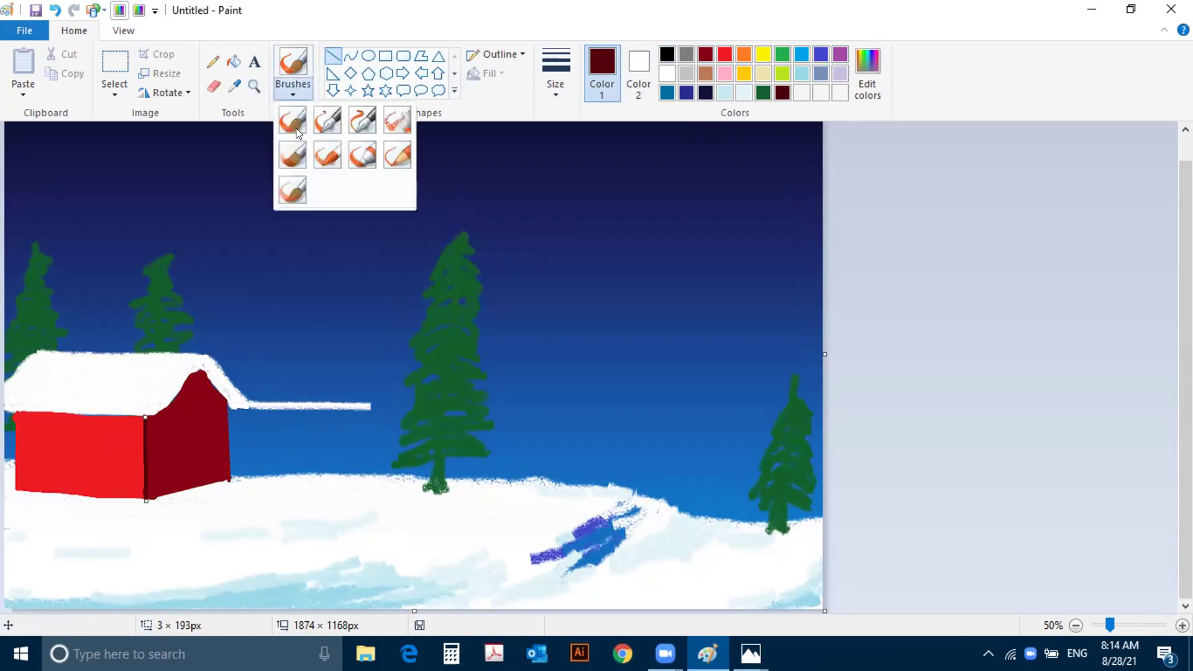
{"action": "left_click", "coordinate": [398, 155]}
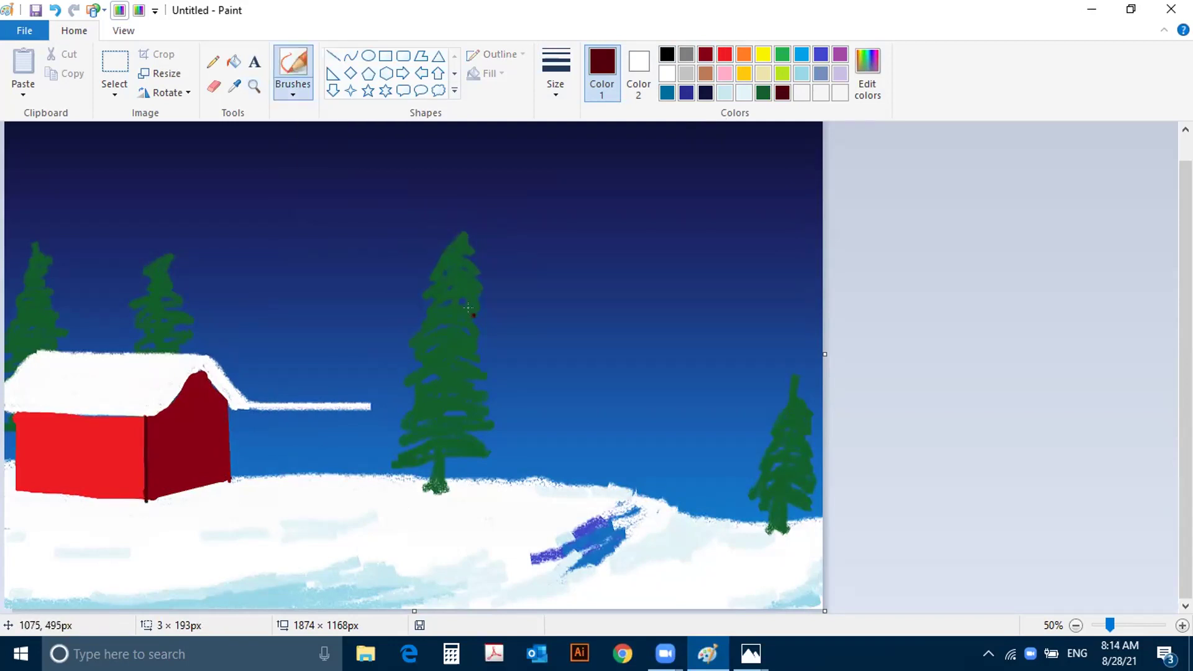
{"action": "mouse_move", "coordinate": [47, 414]}
{"action": "left_mouse_down"}
{"action": "mouse_move", "coordinate": [135, 416]}
{"action": "mouse_move", "coordinate": [36, 408]}
{"action": "mouse_move", "coordinate": [139, 421]}
{"action": "mouse_move", "coordinate": [137, 440]}
{"action": "left_mouse_up"}
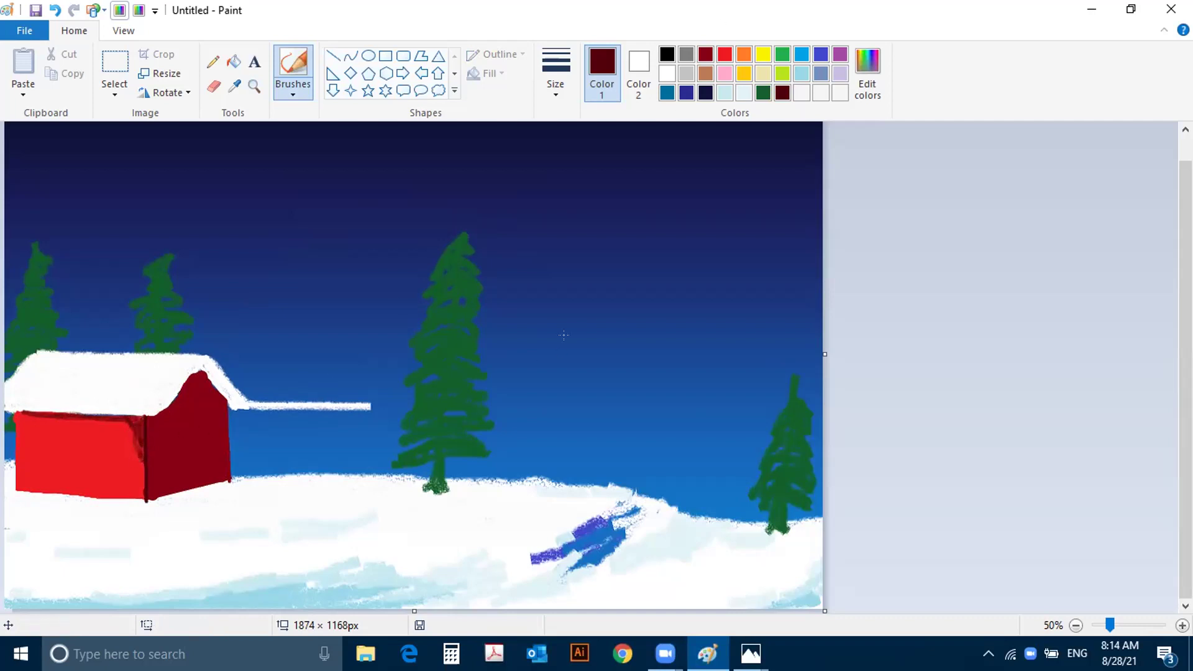
Step: Outline the side extension's wall in dark red with a vertical line near the eave's right end and a base line about 281 × 21 px
{"action": "left_click", "coordinate": [708, 55]}
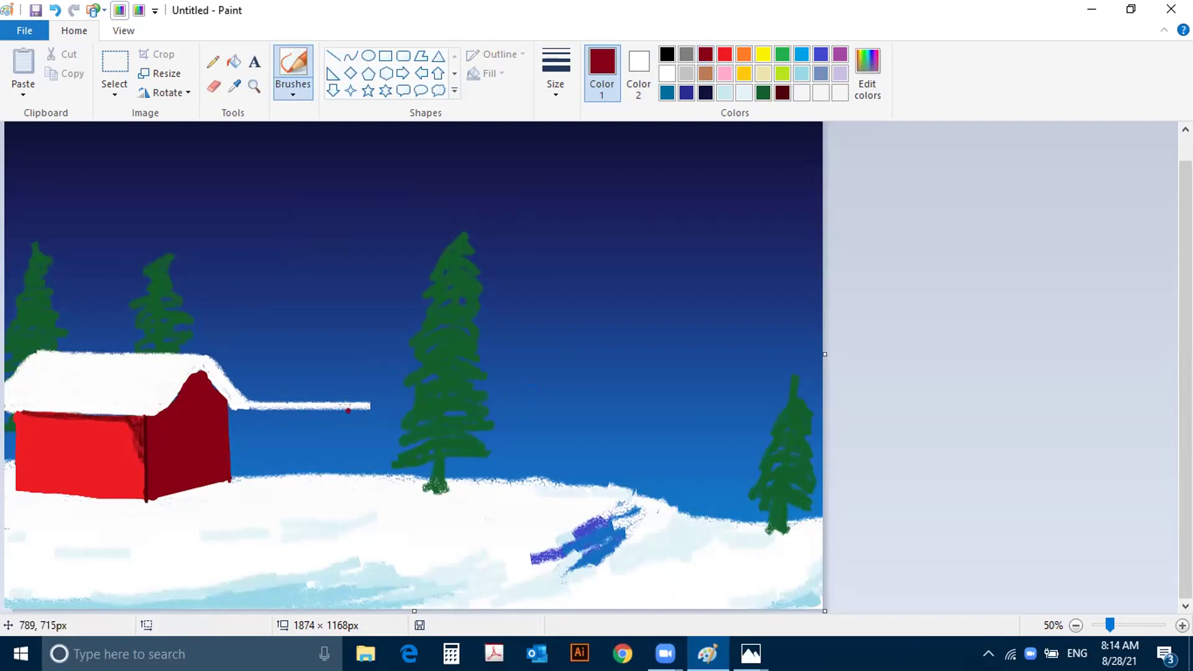
{"action": "left_click", "coordinate": [334, 58]}
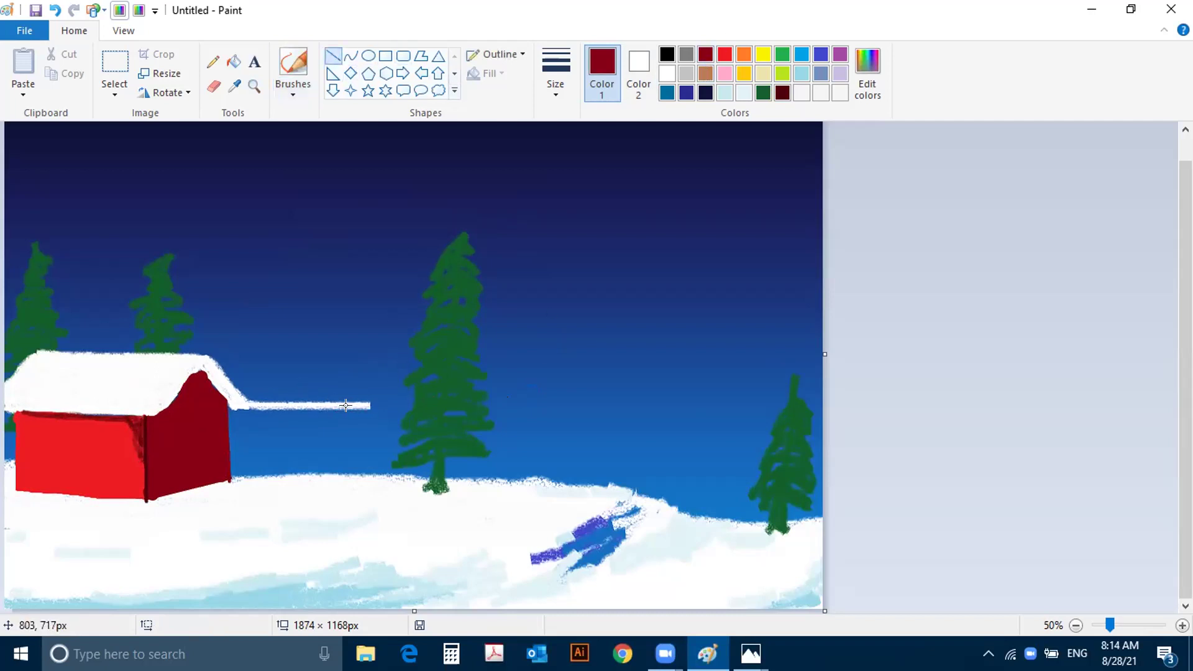
{"action": "left_click_drag", "start_coordinate": [344, 405], "coordinate": [345, 473]}
{"action": "left_click_drag", "start_coordinate": [228, 477], "coordinate": [346, 467]}
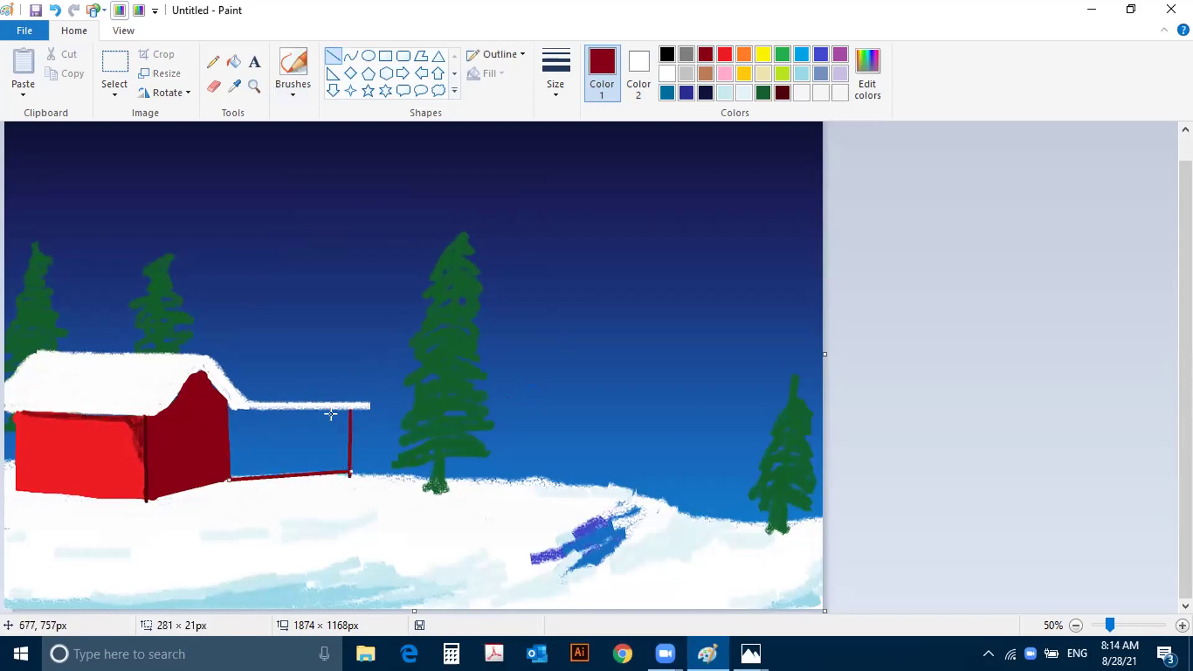
Step: Fill the side extension's wall beneath its eave with dark red brush strokes
{"action": "left_click", "coordinate": [292, 90]}
{"action": "left_click", "coordinate": [291, 118]}
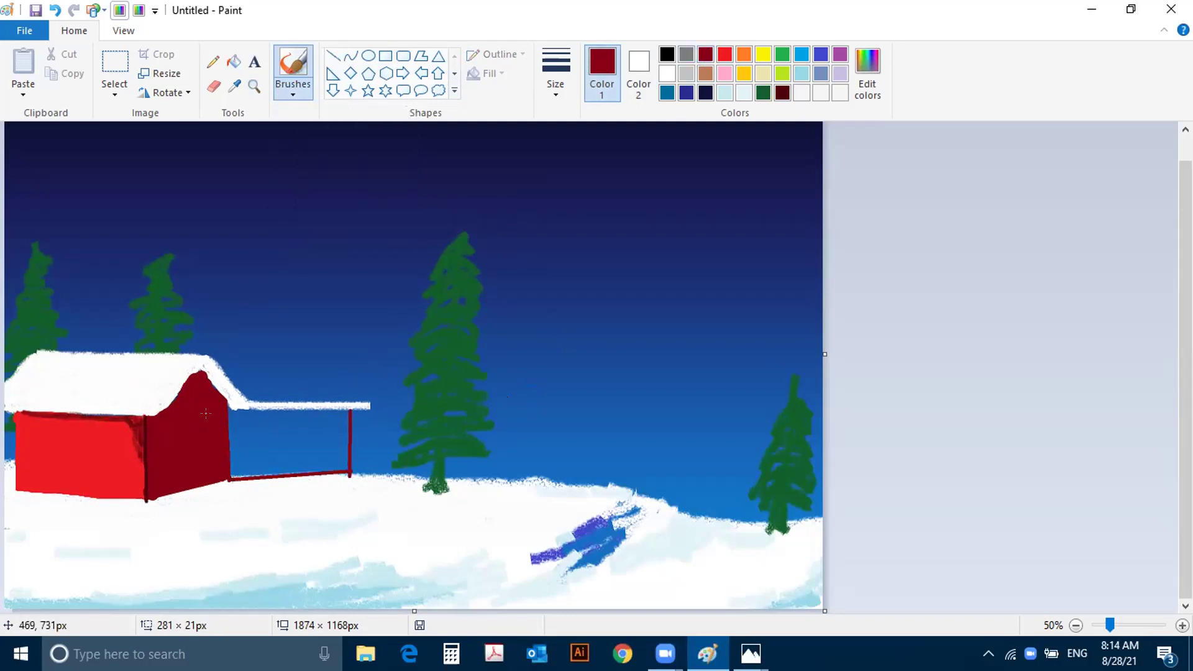
{"action": "left_click", "coordinate": [235, 411]}
{"action": "mouse_move", "coordinate": [236, 412]}
{"action": "left_mouse_down"}
{"action": "mouse_move", "coordinate": [340, 412]}
{"action": "mouse_move", "coordinate": [228, 416]}
{"action": "mouse_move", "coordinate": [224, 468]}
{"action": "mouse_move", "coordinate": [331, 470]}
{"action": "mouse_move", "coordinate": [341, 415]}
{"action": "mouse_move", "coordinate": [232, 425]}
{"action": "mouse_move", "coordinate": [229, 442]}
{"action": "mouse_move", "coordinate": [245, 462]}
{"action": "mouse_move", "coordinate": [321, 462]}
{"action": "mouse_move", "coordinate": [331, 431]}
{"action": "mouse_move", "coordinate": [237, 429]}
{"action": "mouse_move", "coordinate": [233, 441]}
{"action": "mouse_move", "coordinate": [308, 457]}
{"action": "mouse_move", "coordinate": [320, 443]}
{"action": "mouse_move", "coordinate": [305, 431]}
{"action": "mouse_move", "coordinate": [237, 440]}
{"action": "mouse_move", "coordinate": [315, 443]}
{"action": "left_mouse_up"}
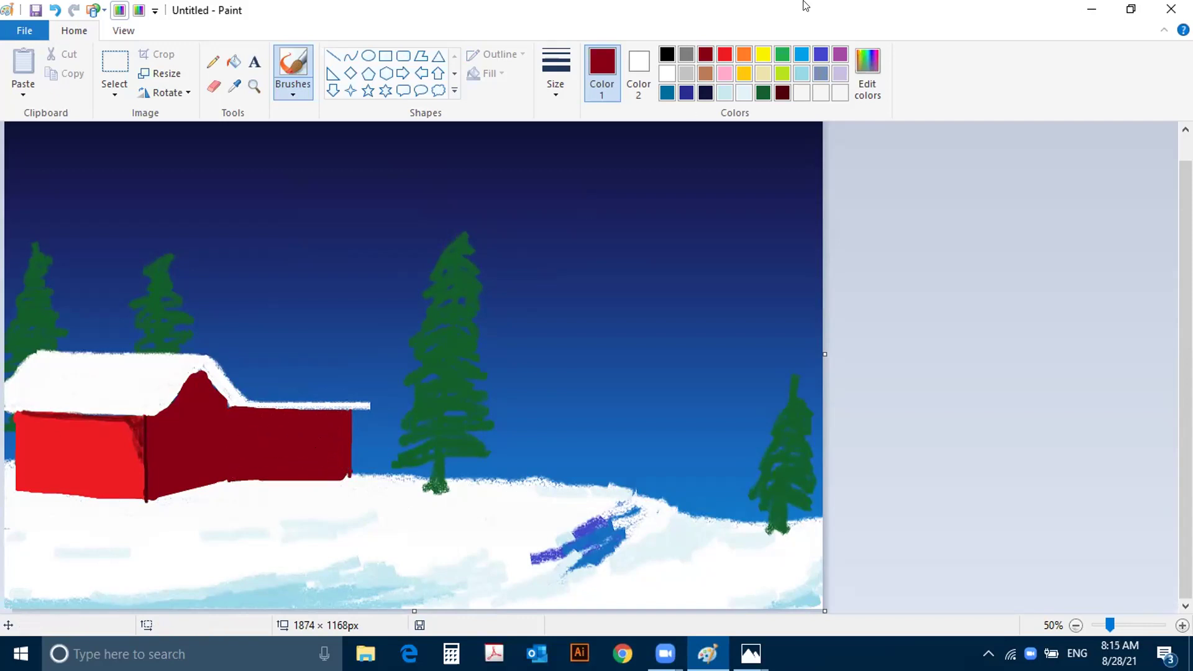
Step: Draw deep red vertical lines along the extension wall's left and right edges, about 179 px and 151 px long
{"action": "left_click", "coordinate": [787, 93]}
{"action": "left_click", "coordinate": [331, 58]}
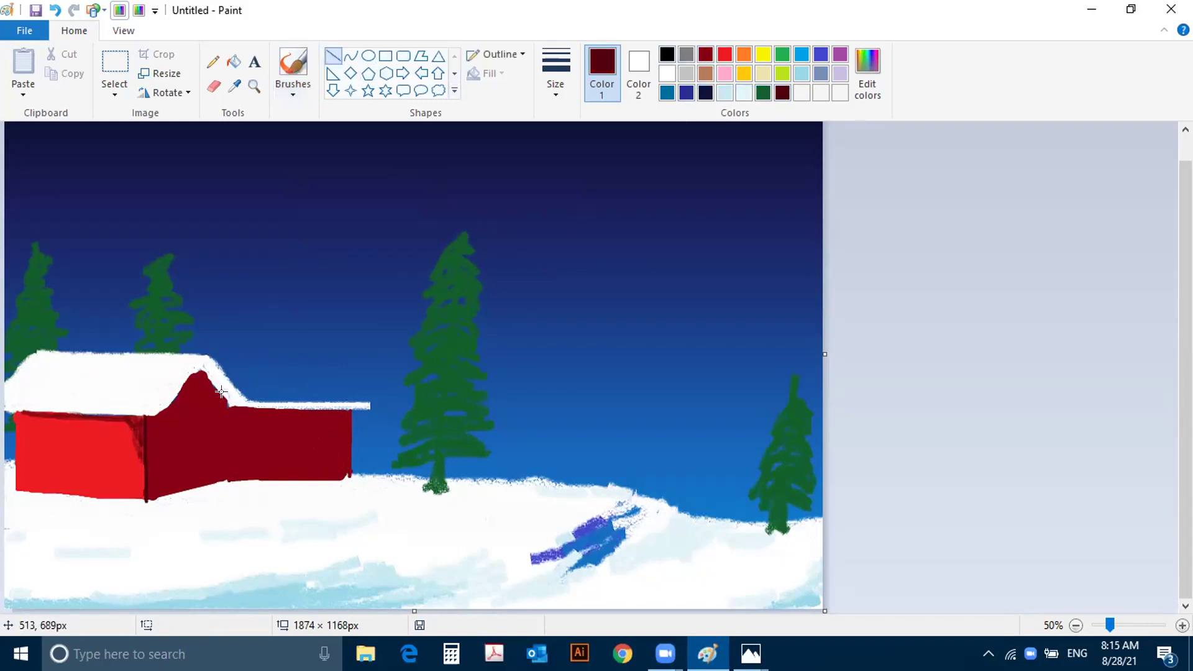
{"action": "left_click_drag", "start_coordinate": [222, 404], "coordinate": [222, 483]}
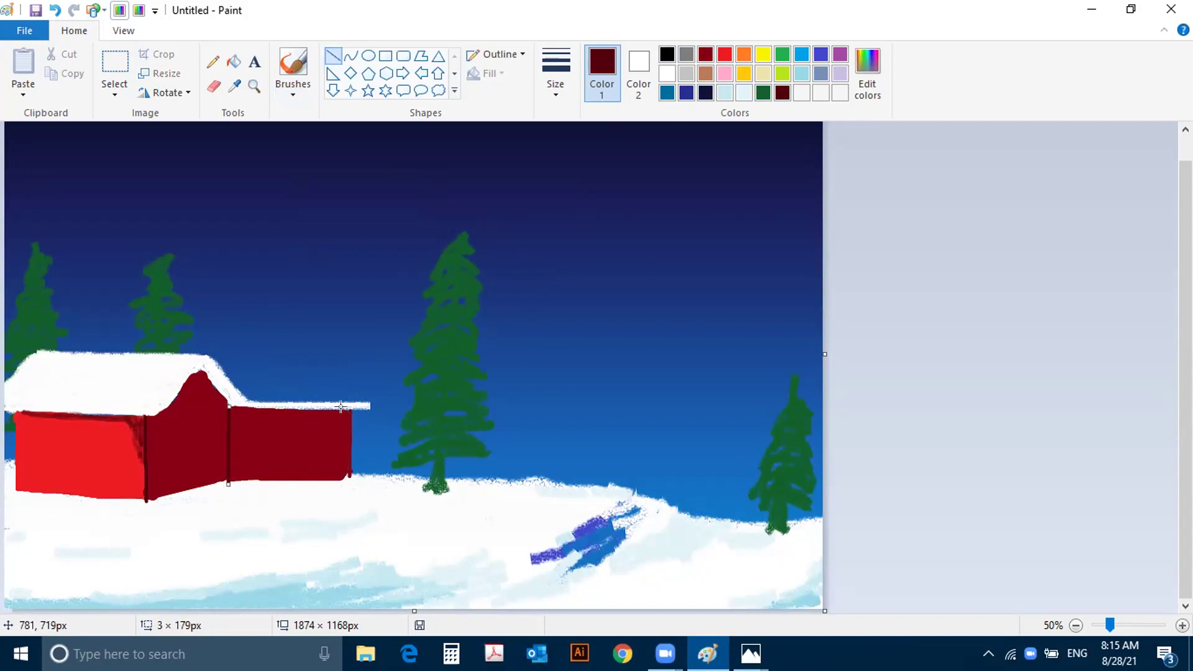
{"action": "left_click_drag", "start_coordinate": [349, 412], "coordinate": [349, 478]}
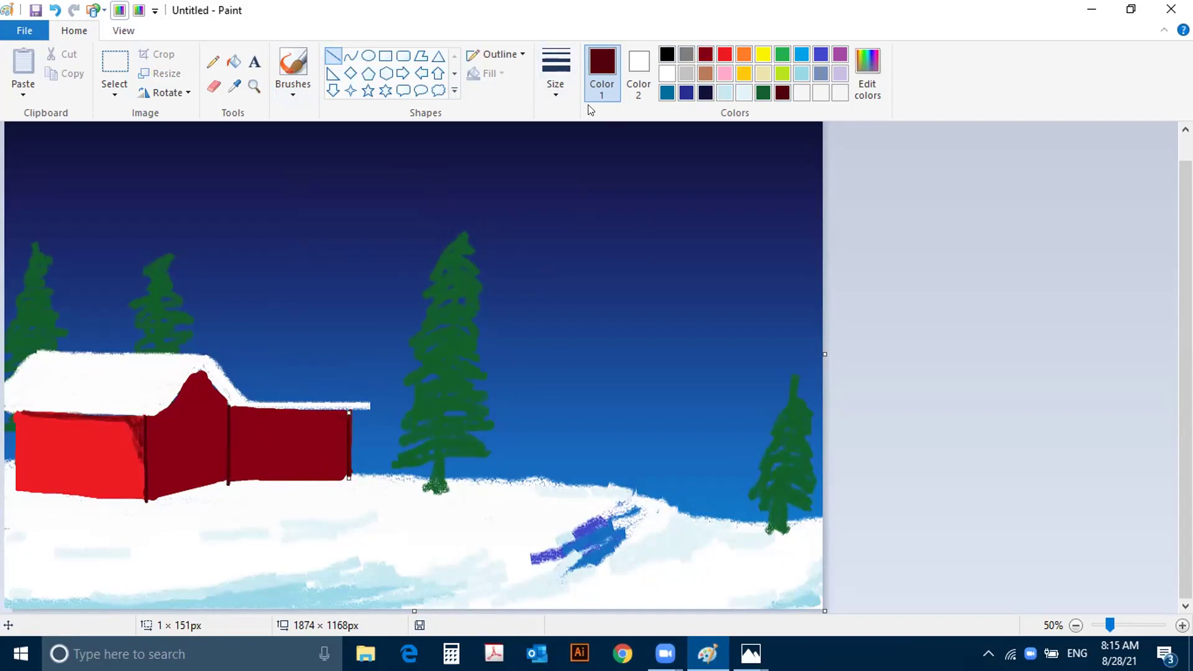
Step: Draw thin deep red horizontal plank lines across the side extension's wall, the lowest about 293 × 9 px
{"action": "left_click", "coordinate": [559, 102]}
{"action": "left_click", "coordinate": [553, 122]}
{"action": "left_click_drag", "start_coordinate": [222, 414], "coordinate": [351, 410]}
{"action": "left_click_drag", "start_coordinate": [221, 433], "coordinate": [344, 434]}
{"action": "left_click_drag", "start_coordinate": [222, 458], "coordinate": [348, 458]}
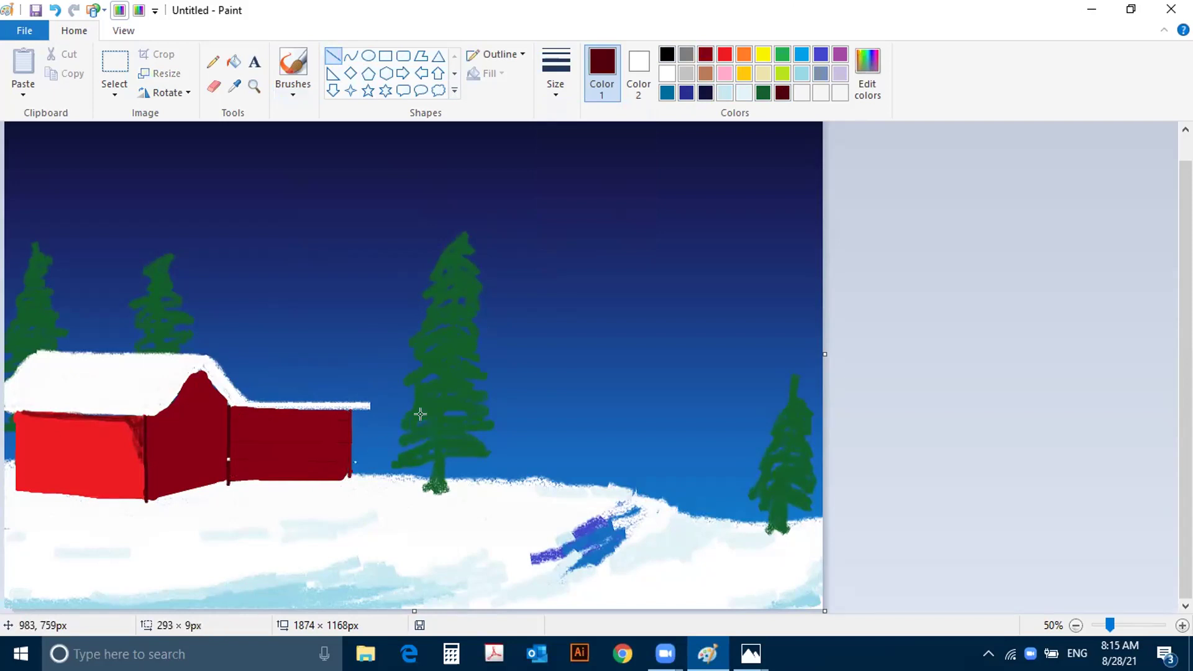
Step: Draw thin deep red plank lines across the gable wall, slanting up towards the side extension
{"action": "mouse_move", "coordinate": [144, 436]}
{"action": "left_mouse_down"}
{"action": "mouse_move", "coordinate": [192, 415]}
{"action": "mouse_move", "coordinate": [234, 416]}
{"action": "left_mouse_up"}
{"action": "left_click_drag", "start_coordinate": [141, 453], "coordinate": [230, 431]}
{"action": "left_click_drag", "start_coordinate": [170, 470], "coordinate": [229, 454]}
{"action": "left_click", "coordinate": [461, 511]}
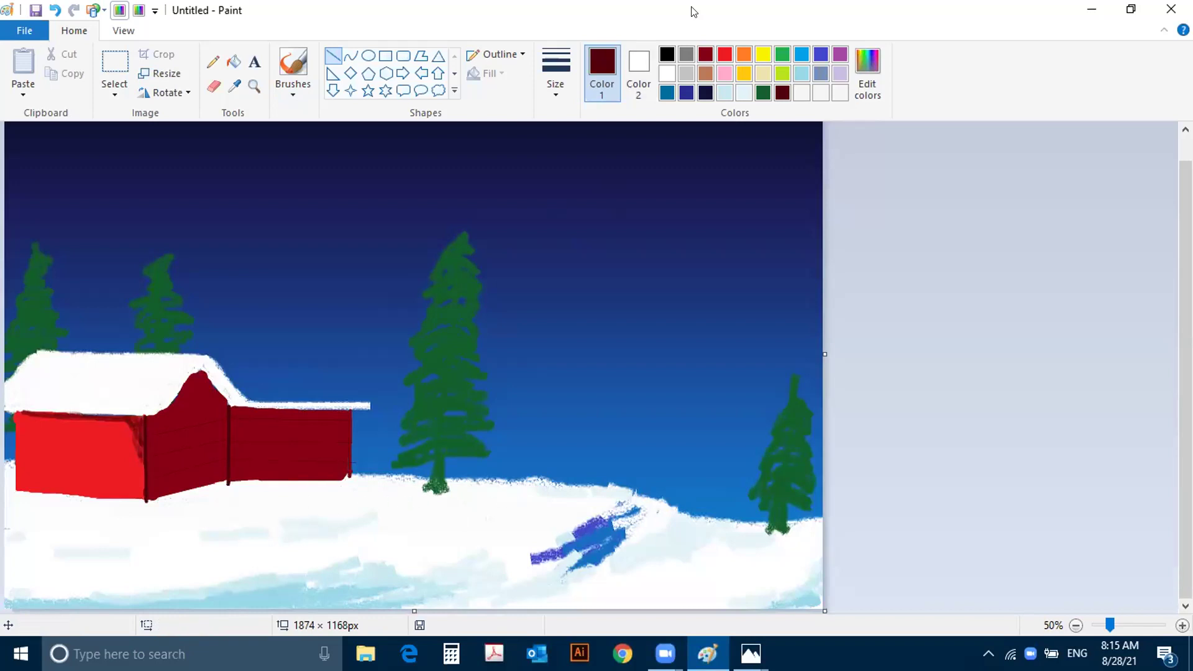
Step: Draw a very thick yellow vertical line about 141 px long on the gable wall as the window's first pane strip
{"action": "left_click", "coordinate": [762, 55]}
{"action": "left_click", "coordinate": [555, 72]}
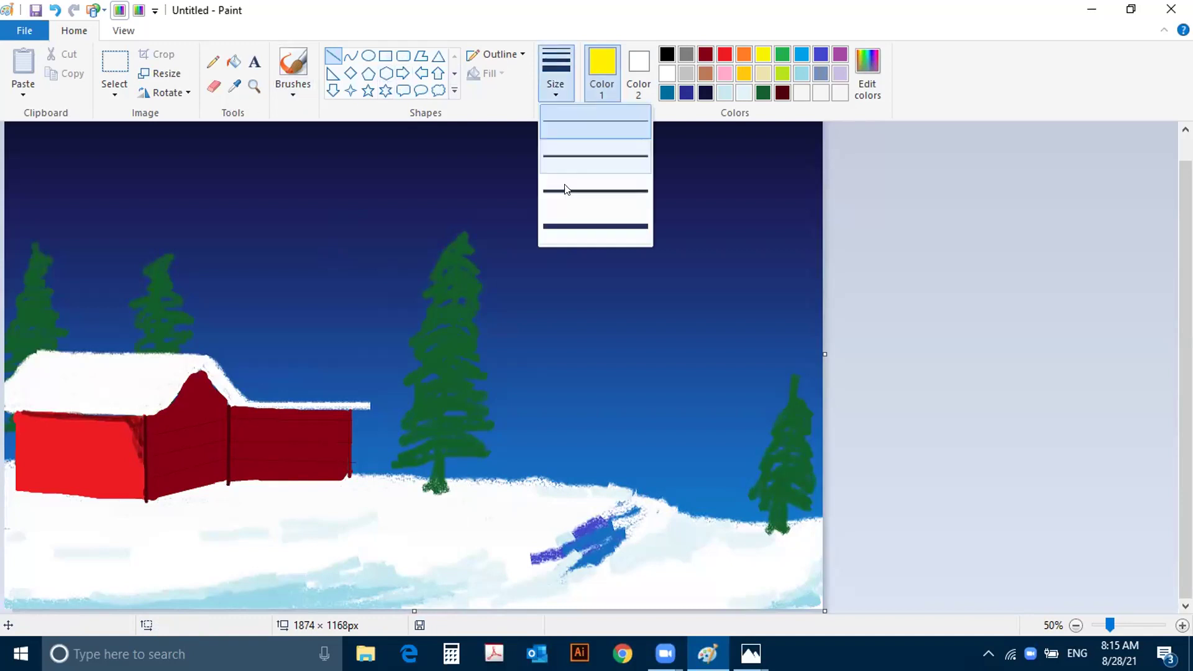
{"action": "left_click", "coordinate": [573, 229]}
{"action": "left_click_drag", "start_coordinate": [179, 429], "coordinate": [176, 490]}
{"action": "key", "text": "ctrl+plus"}
{"action": "key", "text": "ctrl+plus"}
{"action": "key", "text": "ctrl+plus"}
{"action": "key", "text": "ctrl+plus"}
{"action": "key", "text": "ctrl+plus"}
{"action": "key", "text": "ctrl+plus"}
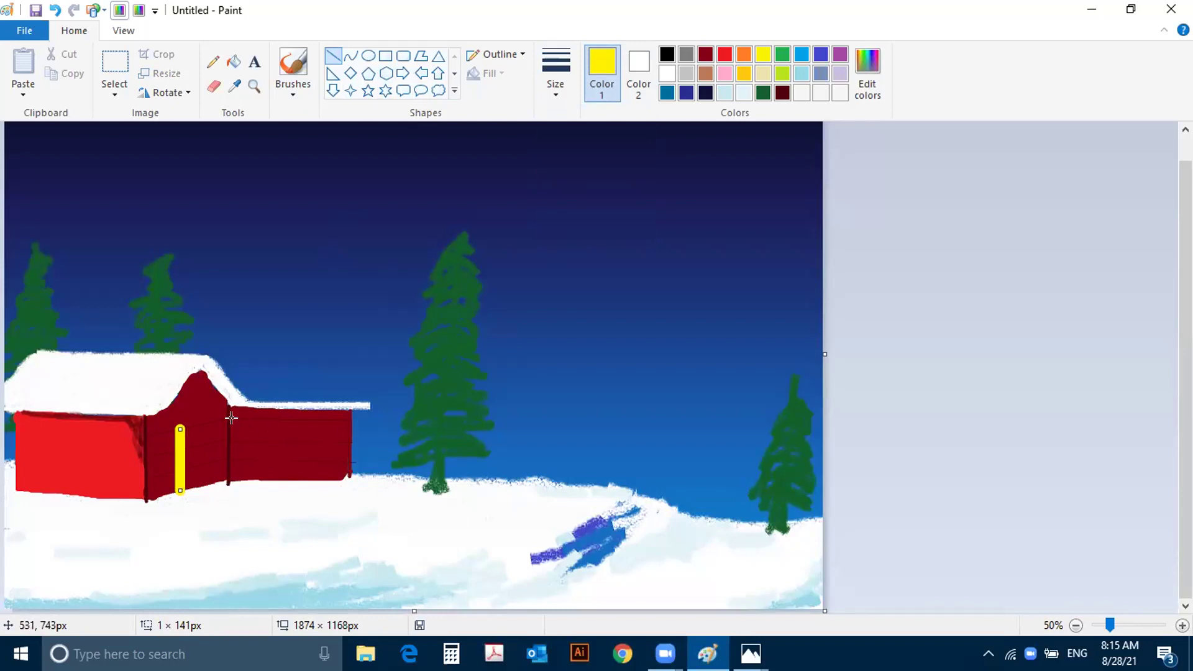
Step: Add two more yellow vertical strips, each about 141 px long, beside the first one on the gable wall
{"action": "left_click_drag", "start_coordinate": [190, 417], "coordinate": [189, 482]}
{"action": "key", "text": "ctrl+z"}
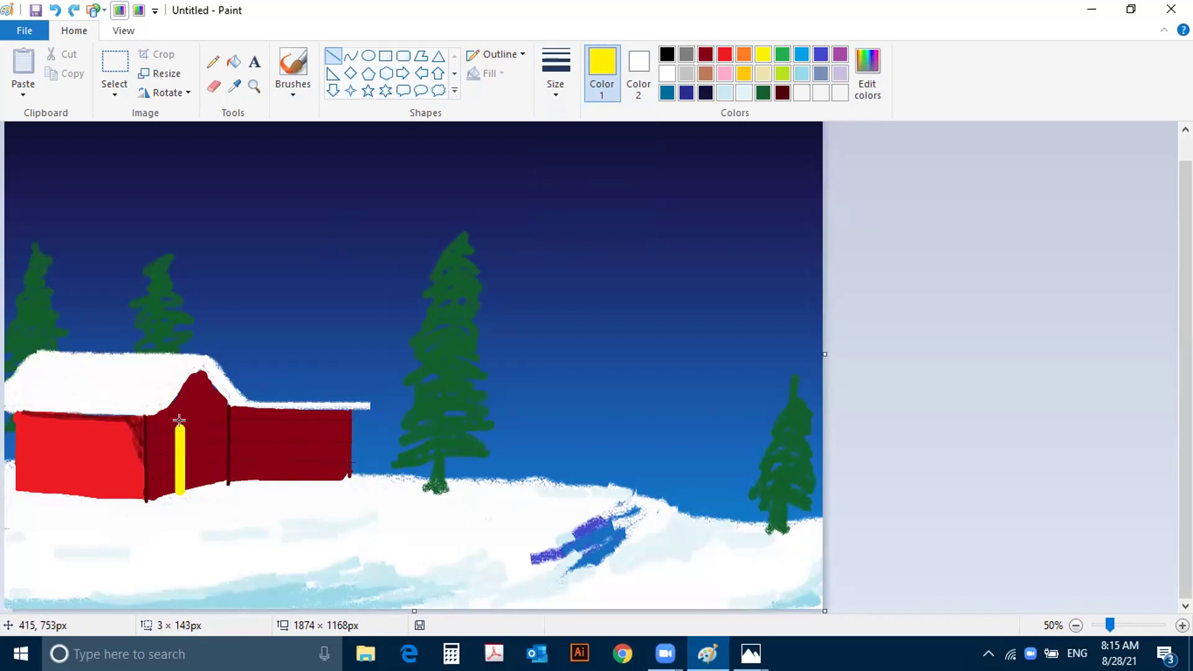
{"action": "mouse_move", "coordinate": [182, 418]}
{"action": "left_mouse_down"}
{"action": "mouse_move", "coordinate": [182, 397]}
{"action": "mouse_move", "coordinate": [191, 479]}
{"action": "left_mouse_up"}
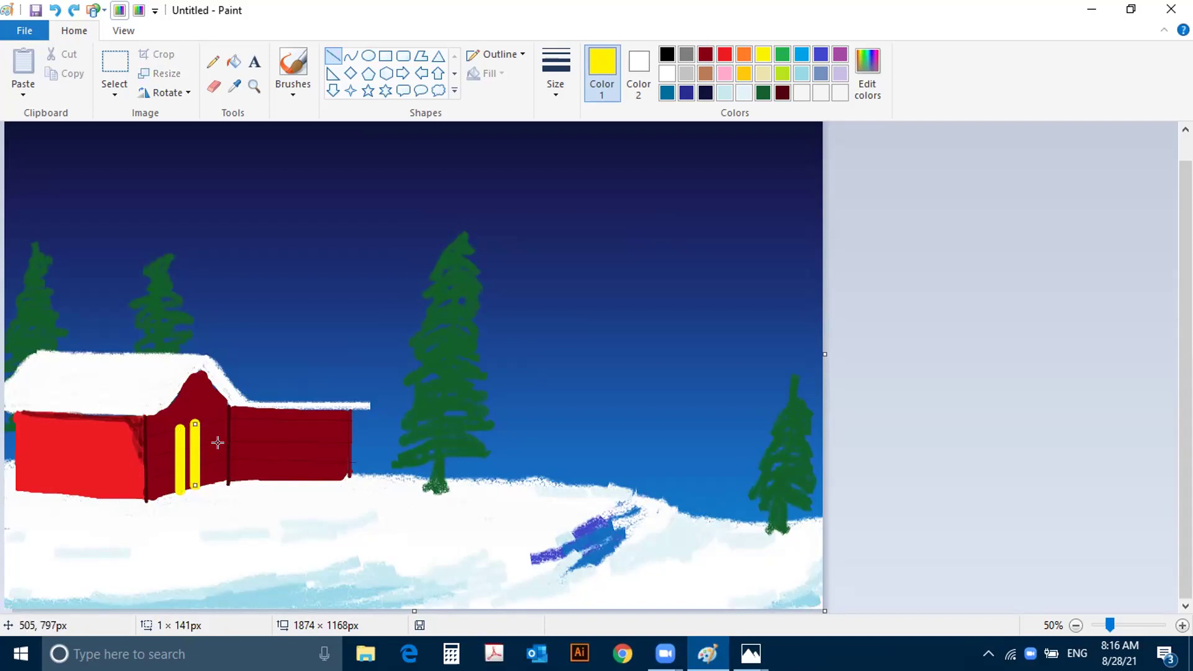
{"action": "left_click", "coordinate": [215, 444]}
{"action": "left_click_drag", "start_coordinate": [200, 415], "coordinate": [197, 476]}
{"action": "left_click", "coordinate": [203, 411]}
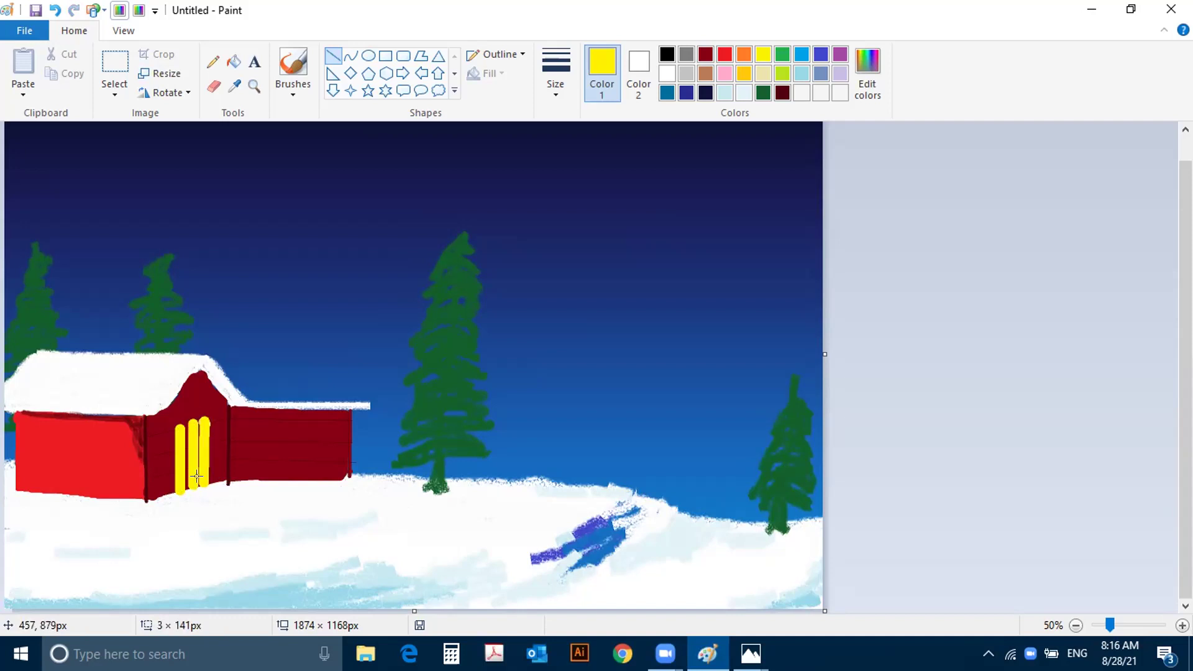
{"action": "left_click_drag", "start_coordinate": [197, 476], "coordinate": [205, 483]}
{"action": "left_click", "coordinate": [702, 57]}
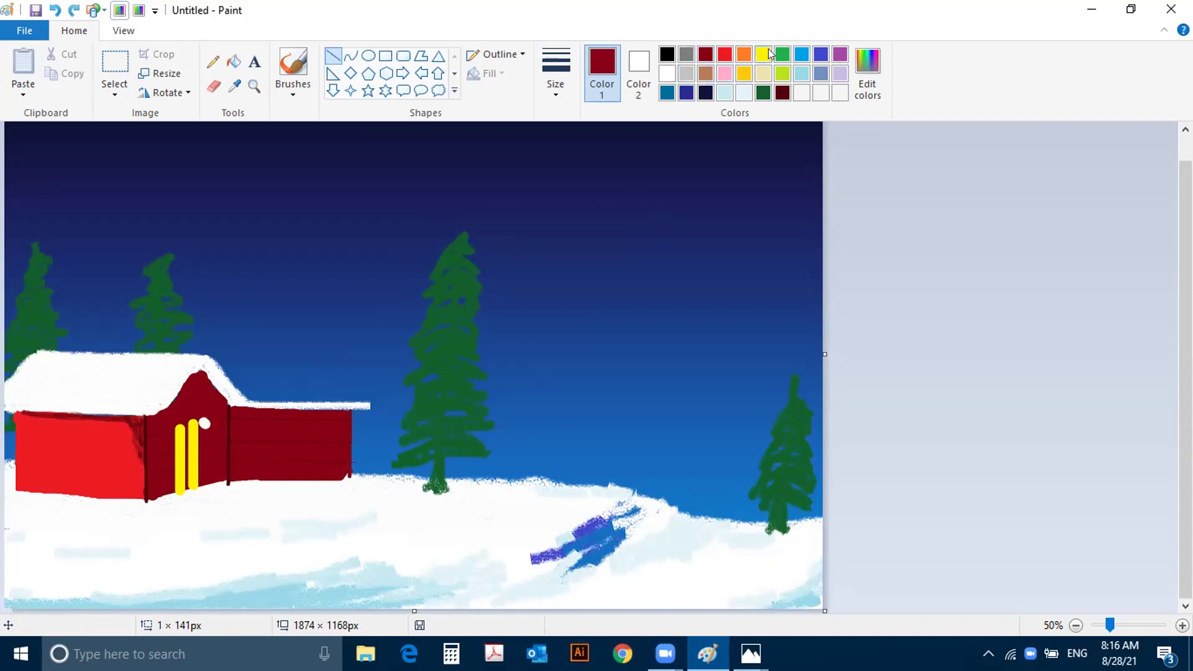
{"action": "left_click", "coordinate": [763, 54]}
{"action": "left_click_drag", "start_coordinate": [205, 423], "coordinate": [202, 483]}
{"action": "left_click", "coordinate": [277, 511]}
Step: Draw thin dark red slanted bars across the yellow window strips, with a bottom line about 101 × 35 px
{"action": "left_click", "coordinate": [705, 56]}
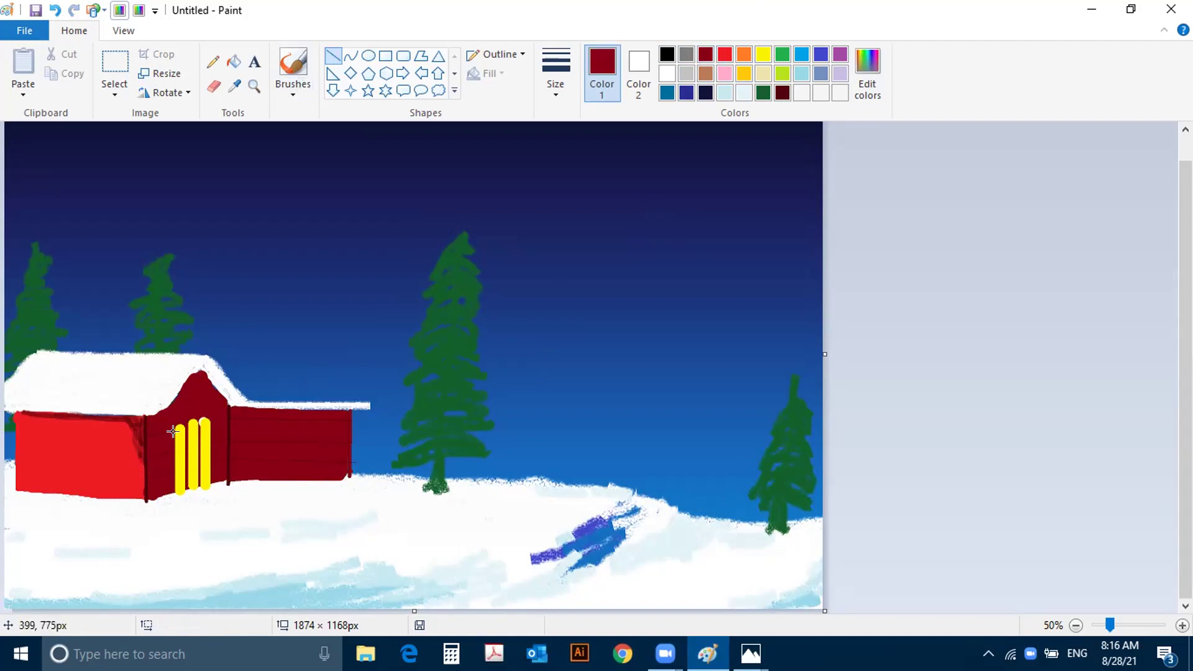
{"action": "left_click_drag", "start_coordinate": [172, 427], "coordinate": [204, 413]}
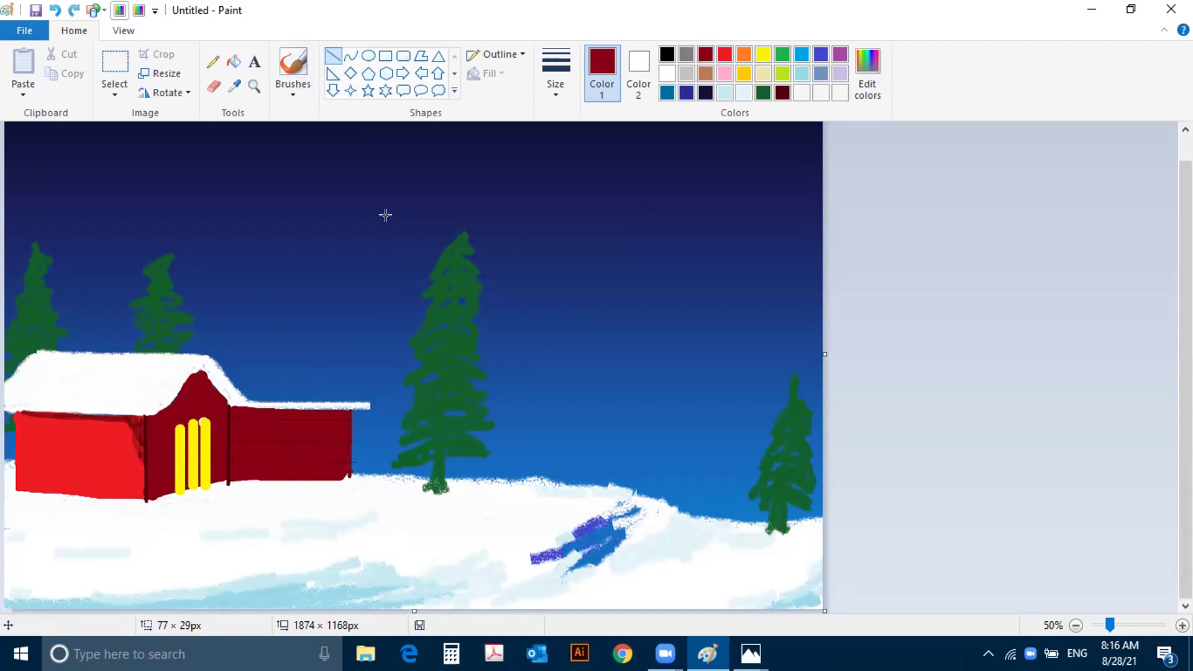
{"action": "left_click", "coordinate": [548, 90]}
{"action": "left_click", "coordinate": [375, 320]}
{"action": "mouse_move", "coordinate": [173, 429]}
{"action": "left_mouse_down"}
{"action": "mouse_move", "coordinate": [206, 415]}
{"action": "mouse_move", "coordinate": [189, 438]}
{"action": "mouse_move", "coordinate": [205, 433]}
{"action": "mouse_move", "coordinate": [202, 458]}
{"action": "mouse_move", "coordinate": [218, 454]}
{"action": "left_mouse_up"}
{"action": "left_click_drag", "start_coordinate": [166, 486], "coordinate": [215, 471]}
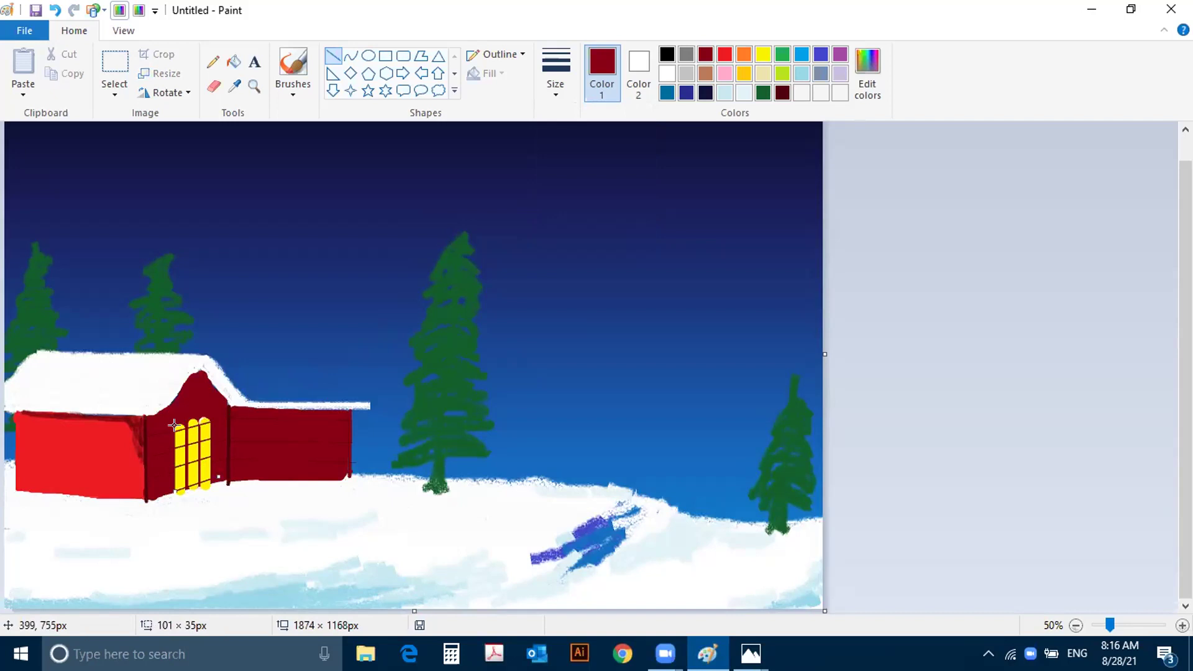
Step: Draw a thicker dark red line about 85 × 25 px across the tops of the yellow window strips
{"action": "left_click", "coordinate": [555, 87]}
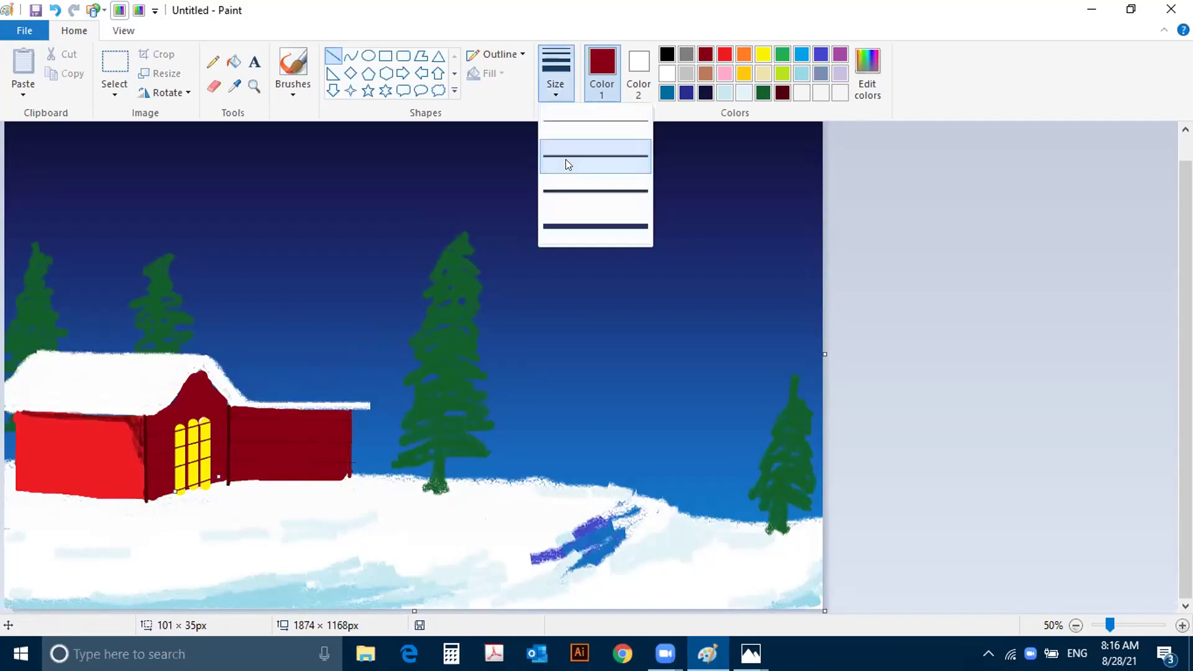
{"action": "left_click", "coordinate": [564, 193]}
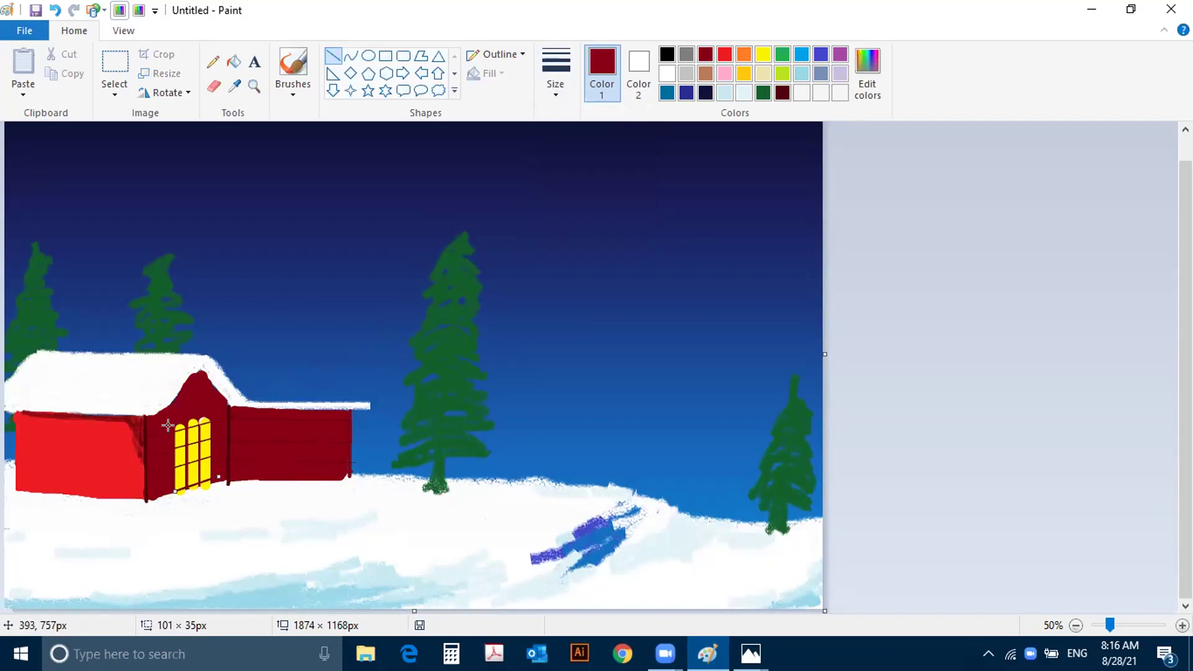
{"action": "left_click_drag", "start_coordinate": [174, 428], "coordinate": [211, 418]}
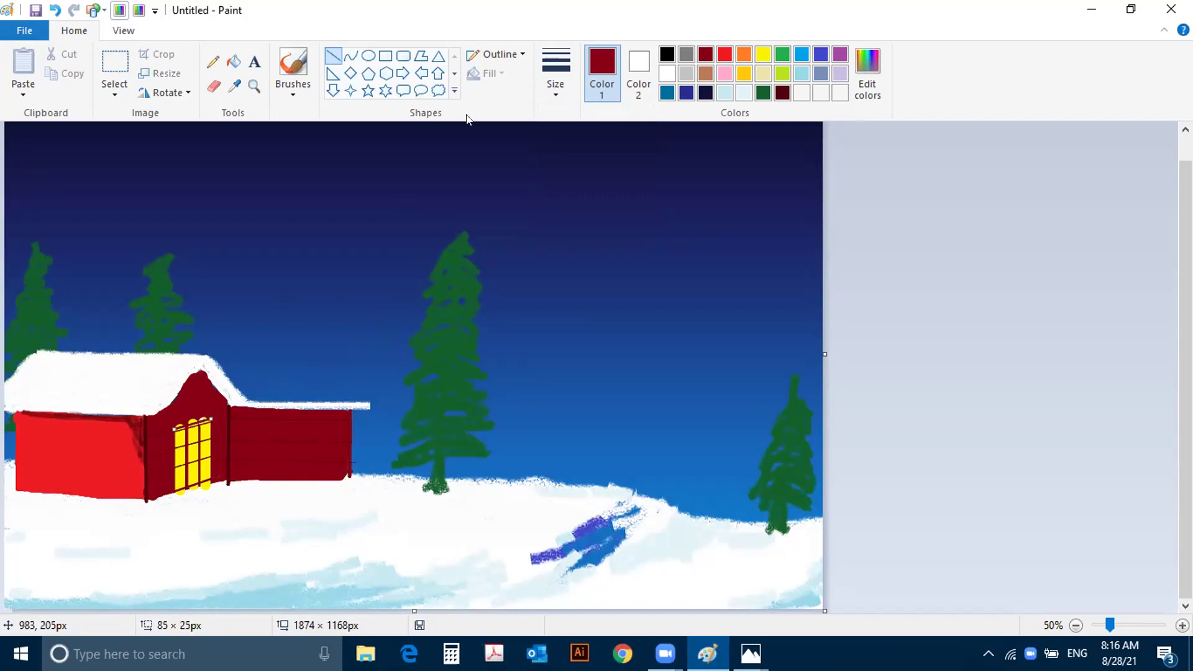
Step: Draw a slanted white line about 119 × 25 px at the thickest line size just above the yellow window
{"action": "left_click", "coordinate": [555, 87]}
{"action": "left_click", "coordinate": [562, 231]}
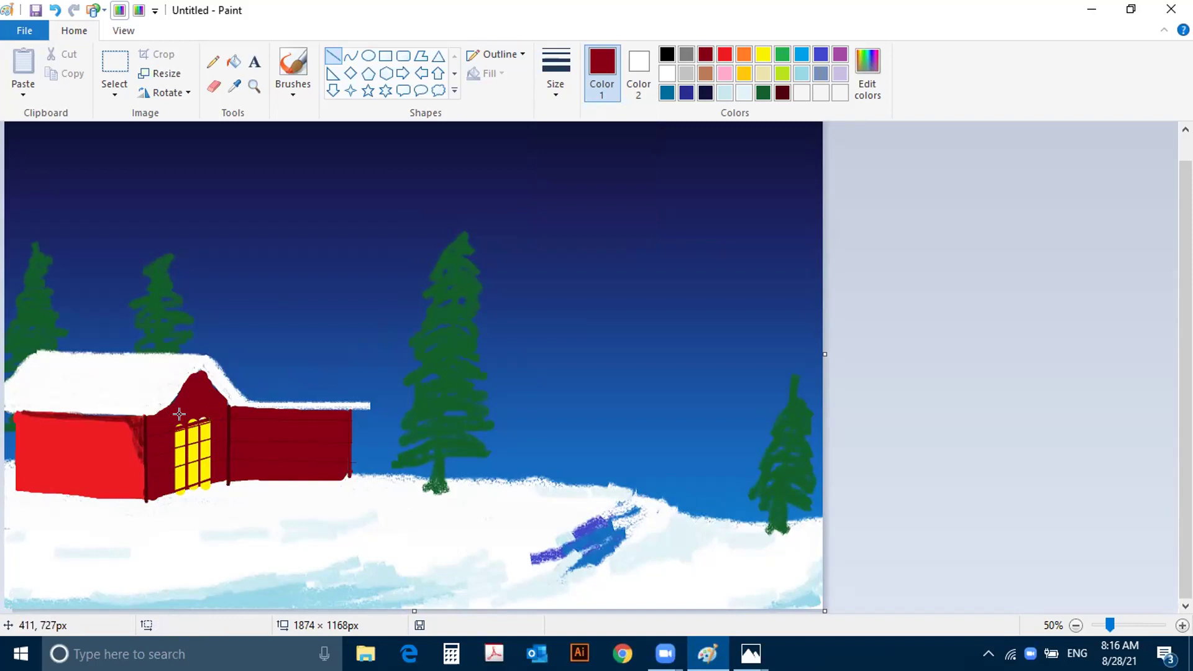
{"action": "left_click_drag", "start_coordinate": [167, 415], "coordinate": [208, 412]}
{"action": "left_click", "coordinate": [670, 73]}
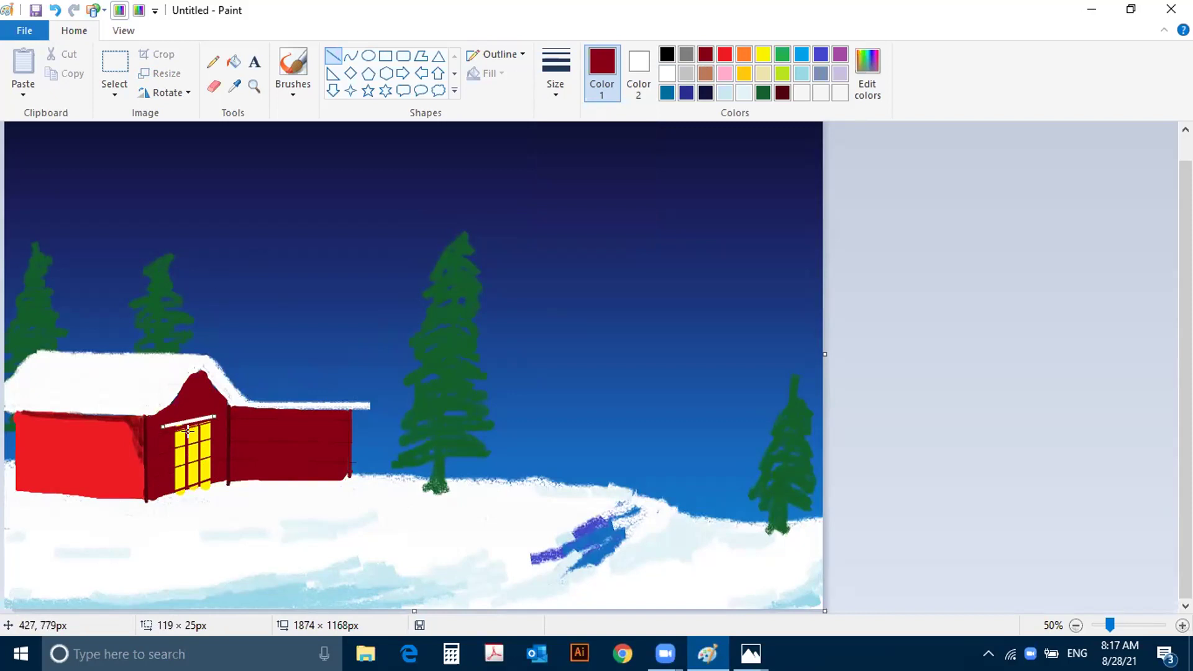
{"action": "left_click", "coordinate": [214, 563]}
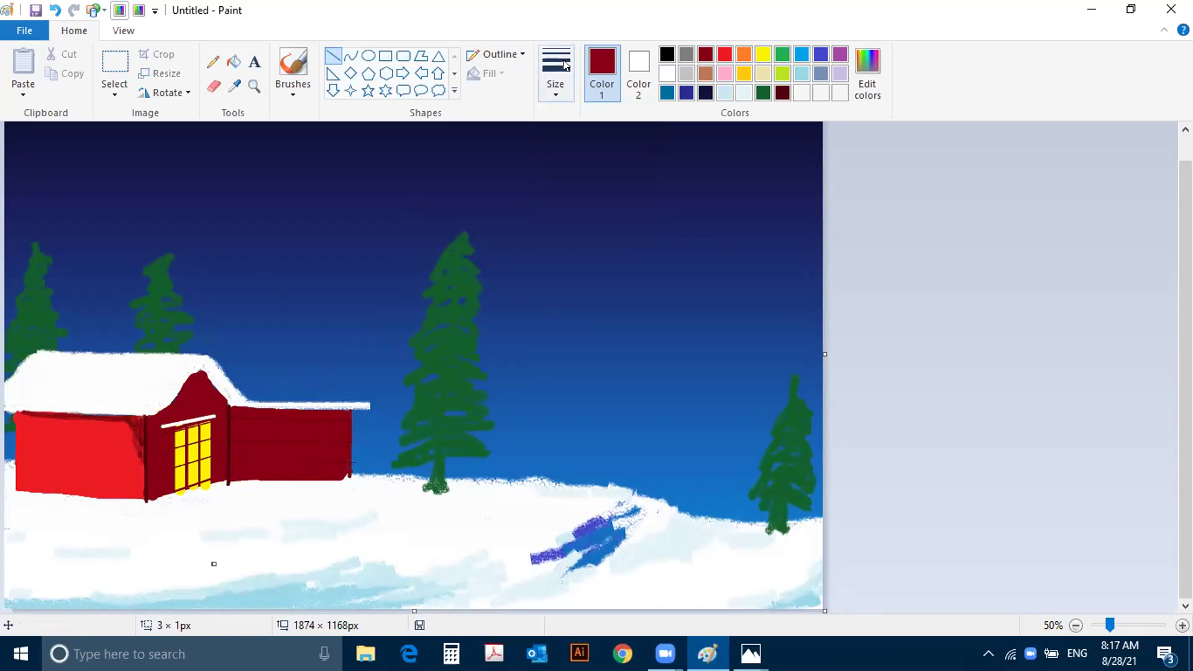
Step: Paint a white snow ledge above the window across the gable wall with the Crayon brush
{"action": "left_click", "coordinate": [292, 87]}
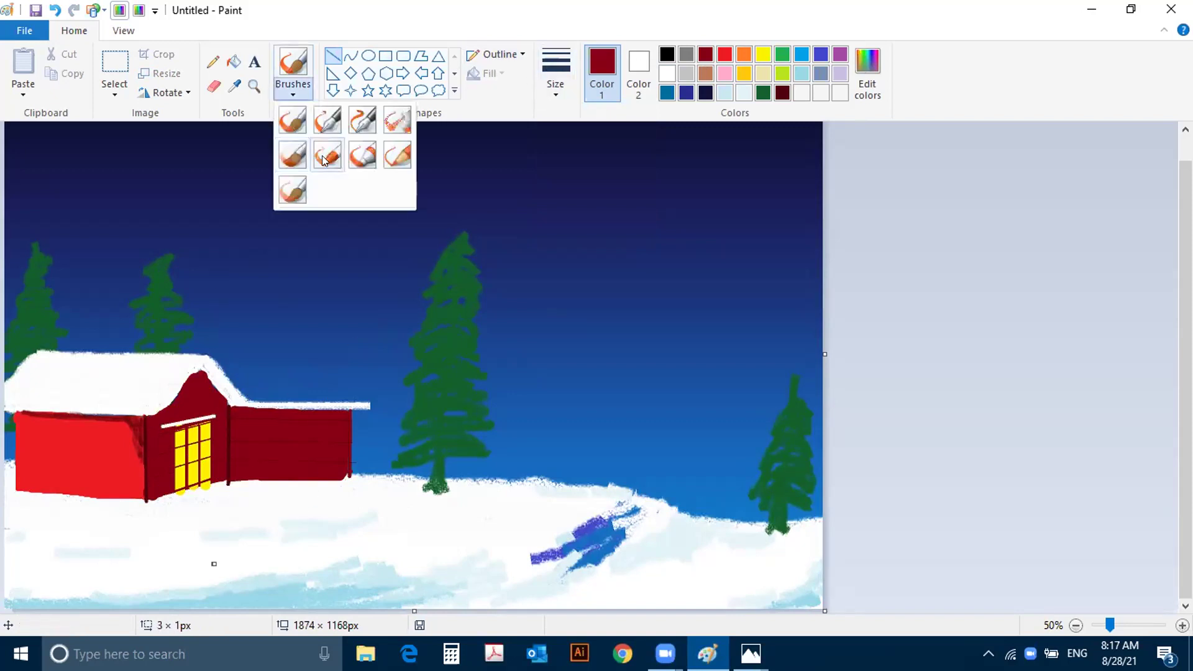
{"action": "left_click", "coordinate": [324, 160]}
{"action": "left_click", "coordinate": [667, 74]}
{"action": "left_click", "coordinate": [152, 427]}
{"action": "mouse_move", "coordinate": [153, 427]}
{"action": "left_mouse_down"}
{"action": "mouse_move", "coordinate": [226, 411]}
{"action": "mouse_move", "coordinate": [158, 427]}
{"action": "mouse_move", "coordinate": [218, 412]}
{"action": "left_mouse_up"}
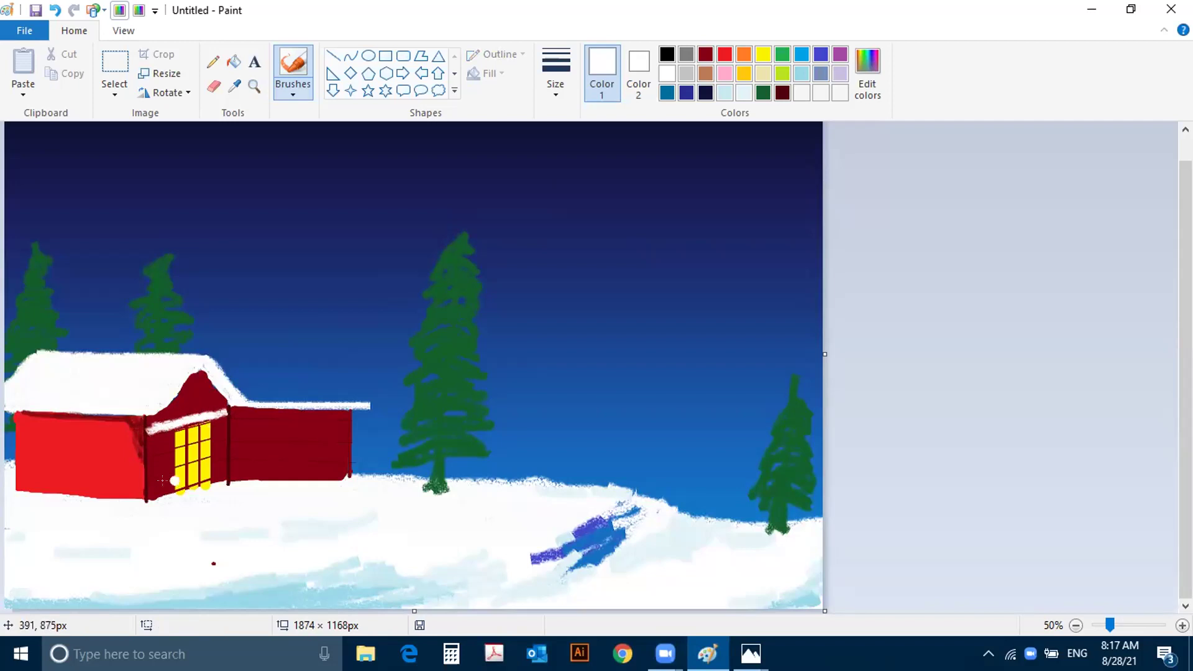
Step: Brush white snow over the base of the house walls and along the side extension's eave
{"action": "left_click_drag", "start_coordinate": [17, 489], "coordinate": [144, 501]}
{"action": "mouse_move", "coordinate": [40, 487]}
{"action": "left_mouse_down"}
{"action": "mouse_move", "coordinate": [4, 477]}
{"action": "mouse_move", "coordinate": [133, 497]}
{"action": "mouse_move", "coordinate": [281, 475]}
{"action": "mouse_move", "coordinate": [224, 474]}
{"action": "mouse_move", "coordinate": [345, 474]}
{"action": "left_mouse_up"}
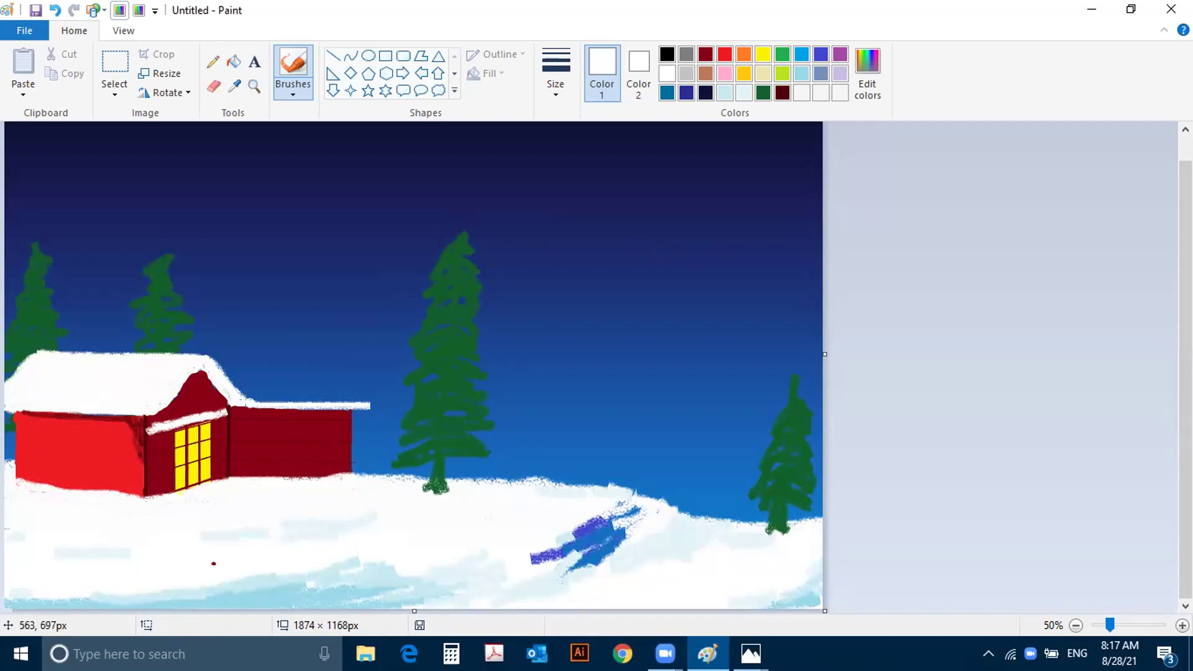
{"action": "left_click_drag", "start_coordinate": [258, 401], "coordinate": [346, 404]}
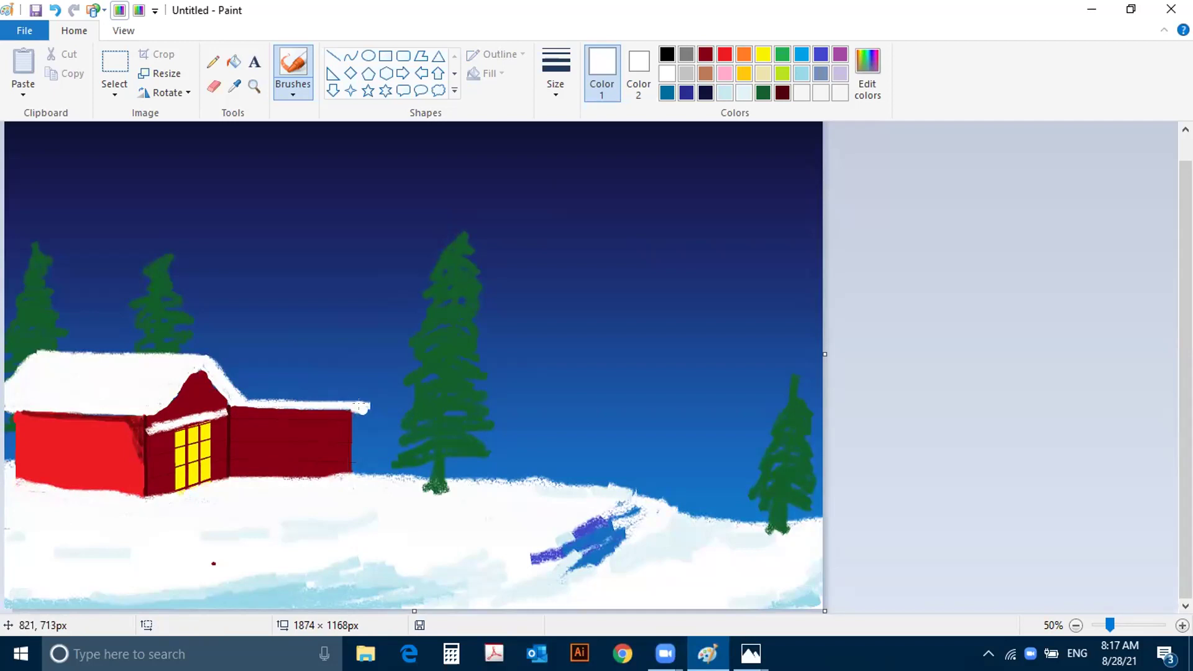
Step: Paint white over parts of the blue and purple streaks on the snow hill
{"action": "left_click", "coordinate": [575, 556]}
{"action": "mouse_move", "coordinate": [578, 558]}
{"action": "left_mouse_down"}
{"action": "mouse_move", "coordinate": [568, 539]}
{"action": "mouse_move", "coordinate": [601, 515]}
{"action": "mouse_move", "coordinate": [512, 531]}
{"action": "mouse_move", "coordinate": [627, 510]}
{"action": "mouse_move", "coordinate": [537, 554]}
{"action": "mouse_move", "coordinate": [671, 524]}
{"action": "mouse_move", "coordinate": [625, 565]}
{"action": "mouse_move", "coordinate": [553, 569]}
{"action": "left_mouse_up"}
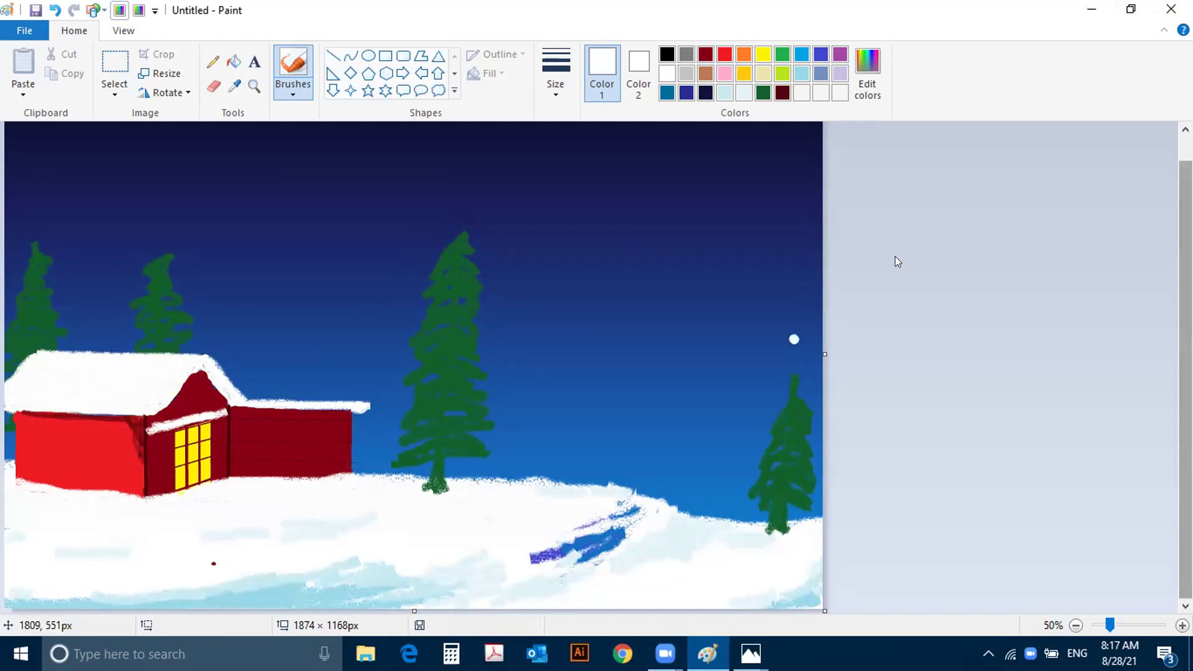
Step: Check the reference picture Untitled.png in Photos and return to the painting in Paint
{"action": "left_click", "coordinate": [1093, 10]}
{"action": "double_click", "coordinate": [488, 45]}
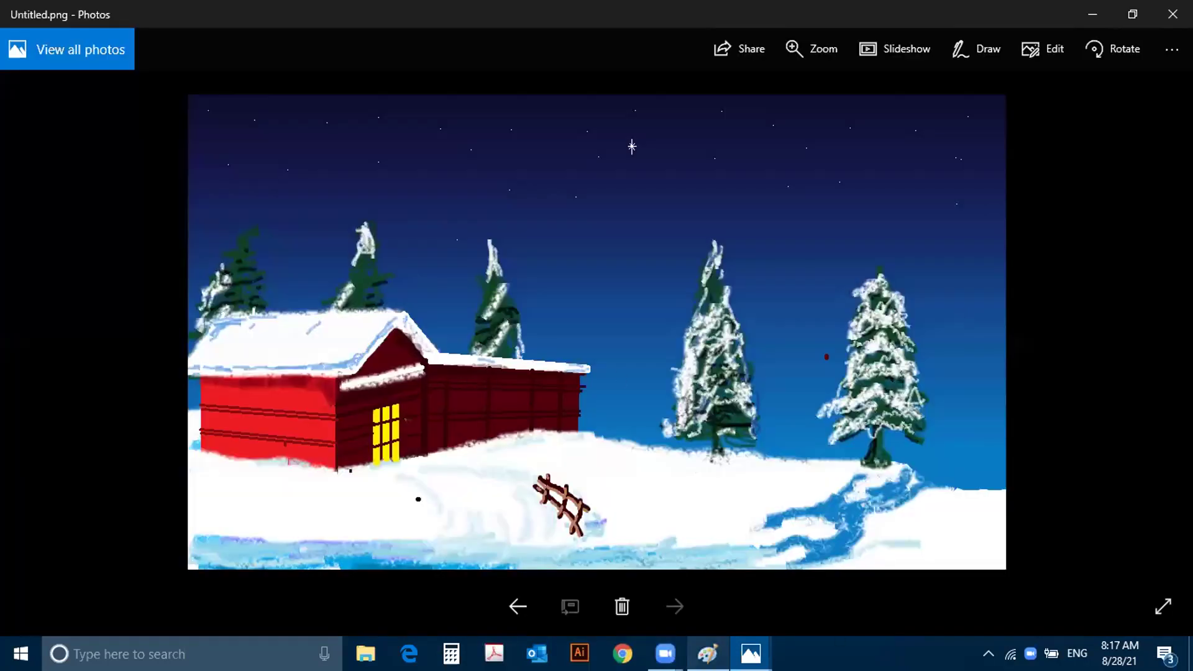
{"action": "left_click", "coordinate": [708, 653]}
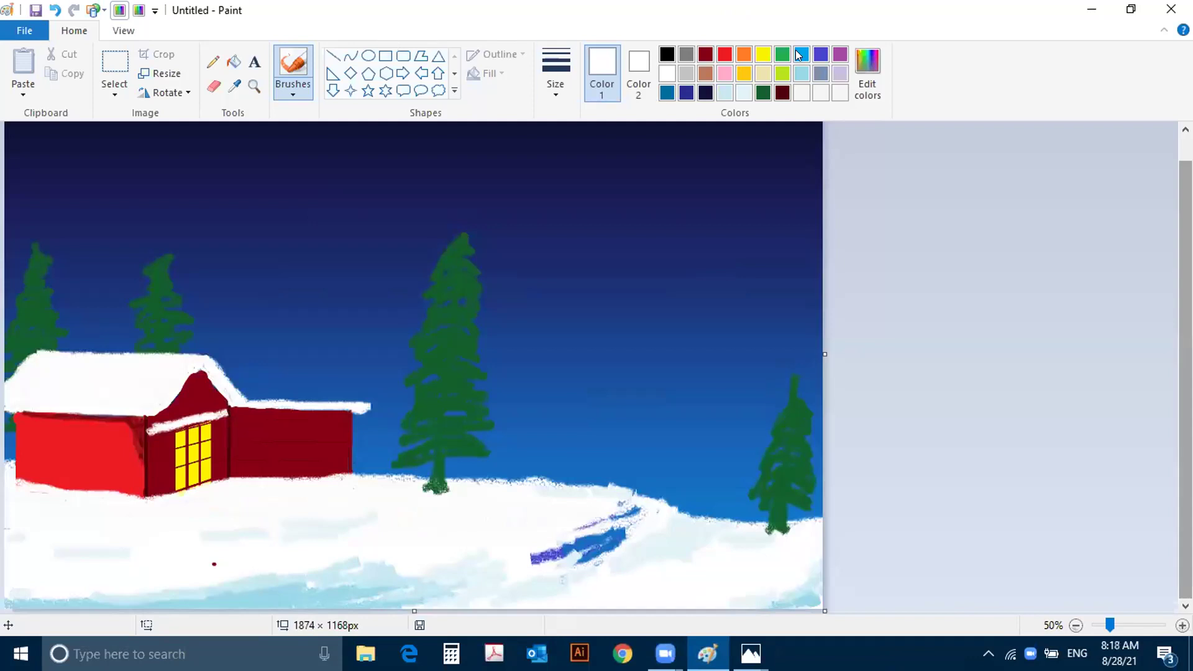
Step: Add light turquoise shading with the Crayon brush to the snow on the roofs and along the base of the walls
{"action": "left_click", "coordinate": [800, 74]}
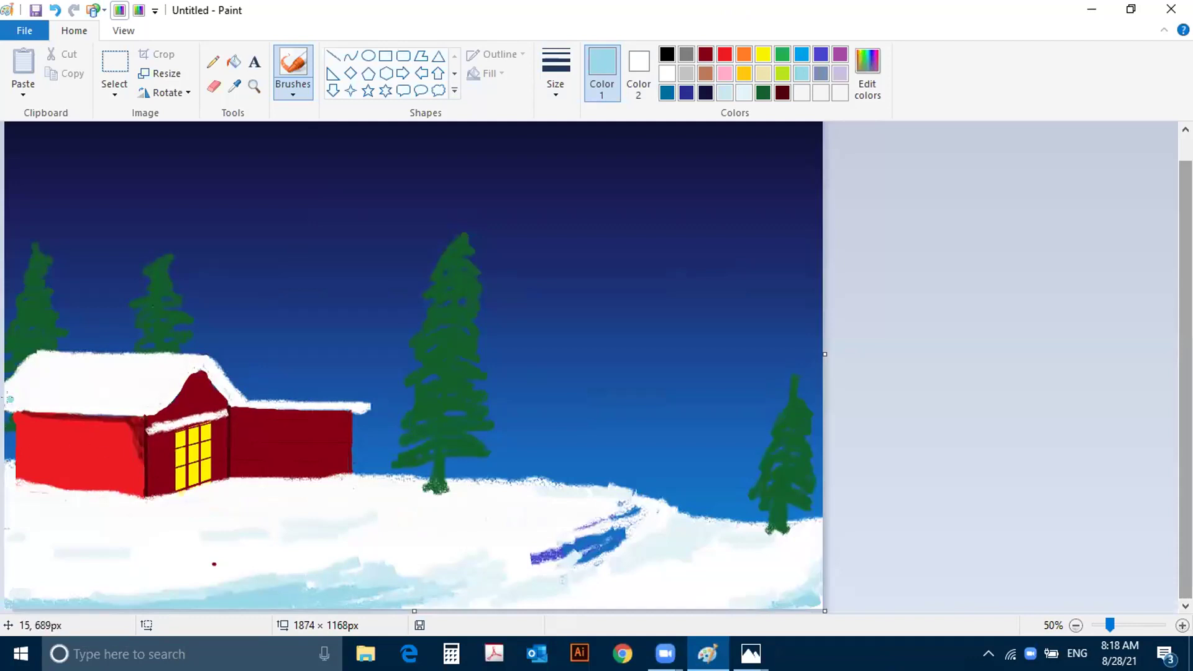
{"action": "mouse_move", "coordinate": [46, 401]}
{"action": "left_mouse_down"}
{"action": "mouse_move", "coordinate": [33, 401]}
{"action": "mouse_move", "coordinate": [122, 400]}
{"action": "mouse_move", "coordinate": [180, 362]}
{"action": "mouse_move", "coordinate": [177, 371]}
{"action": "left_mouse_up"}
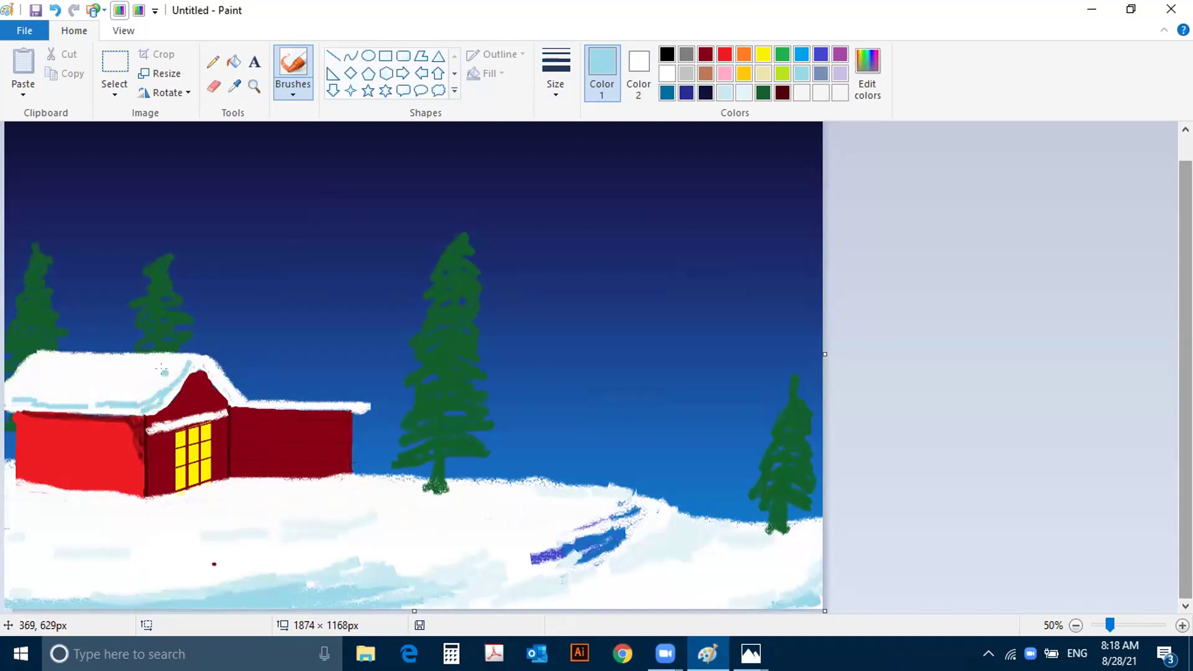
{"action": "left_click_drag", "start_coordinate": [28, 358], "coordinate": [138, 362]}
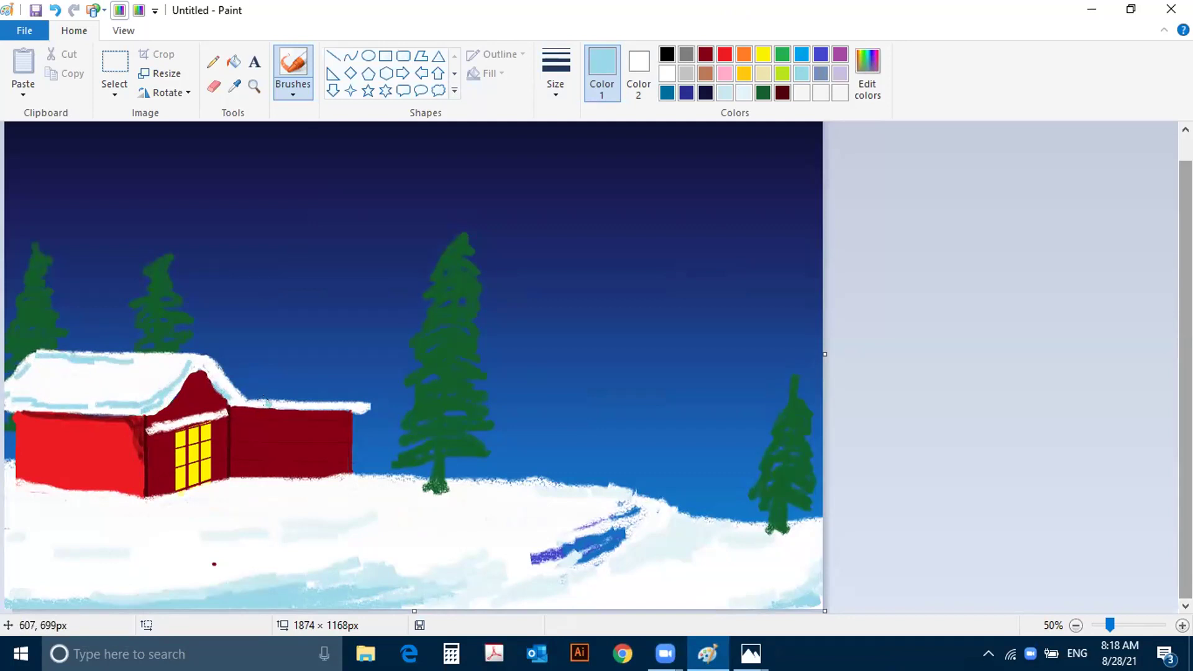
{"action": "left_click_drag", "start_coordinate": [291, 404], "coordinate": [361, 405]}
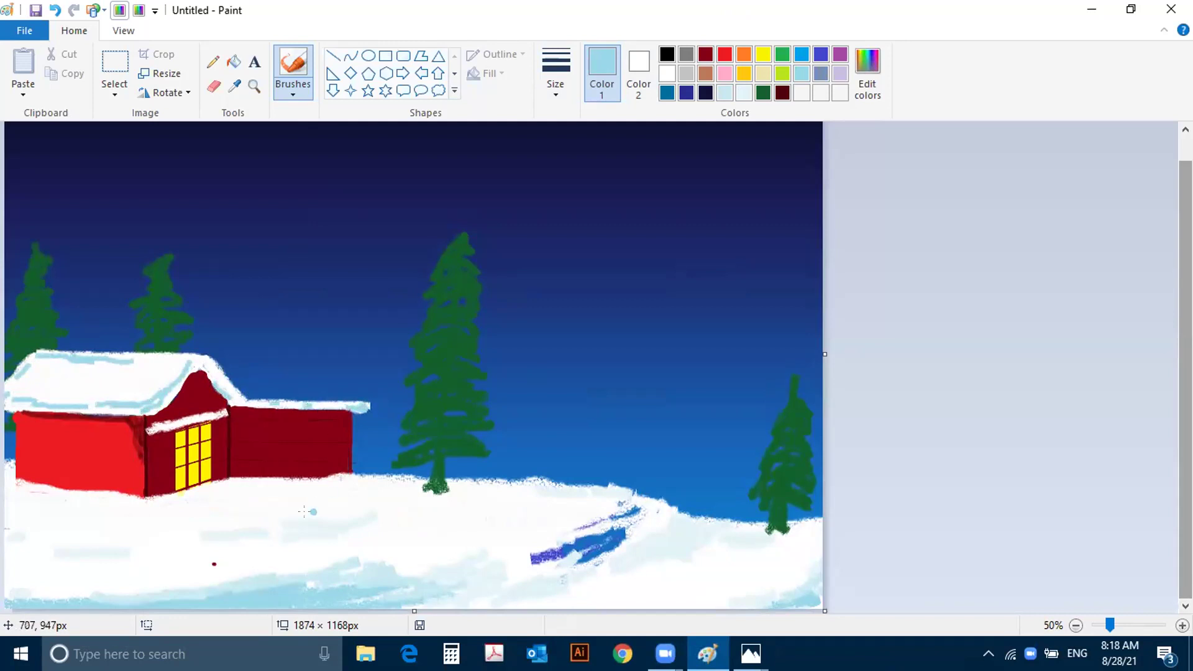
{"action": "mouse_move", "coordinate": [104, 498]}
{"action": "left_mouse_down"}
{"action": "mouse_move", "coordinate": [11, 478]}
{"action": "mouse_move", "coordinate": [40, 483]}
{"action": "left_mouse_up"}
{"action": "mouse_move", "coordinate": [125, 499]}
{"action": "left_mouse_down"}
{"action": "mouse_move", "coordinate": [264, 477]}
{"action": "mouse_move", "coordinate": [342, 475]}
{"action": "mouse_move", "coordinate": [372, 488]}
{"action": "left_mouse_up"}
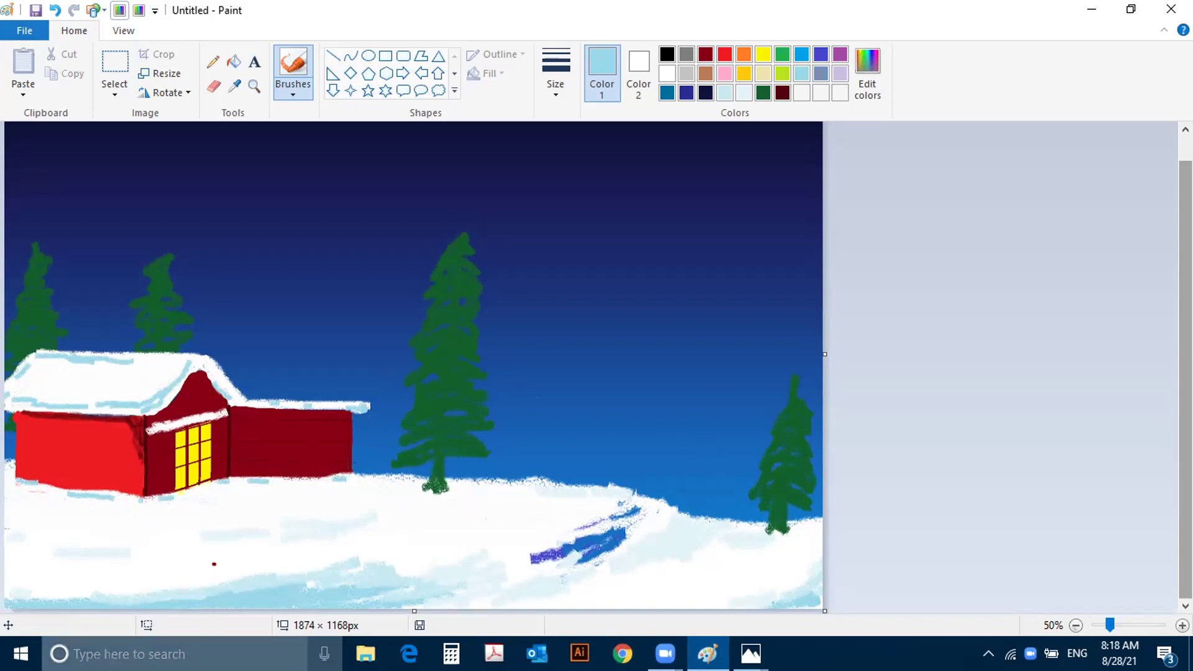
Step: Save the painting on the Desktop as the PNG file Untitled2.png
{"action": "left_click", "coordinate": [32, 36]}
{"action": "mouse_move", "coordinate": [53, 176]}
{"action": "left_click", "coordinate": [282, 241]}
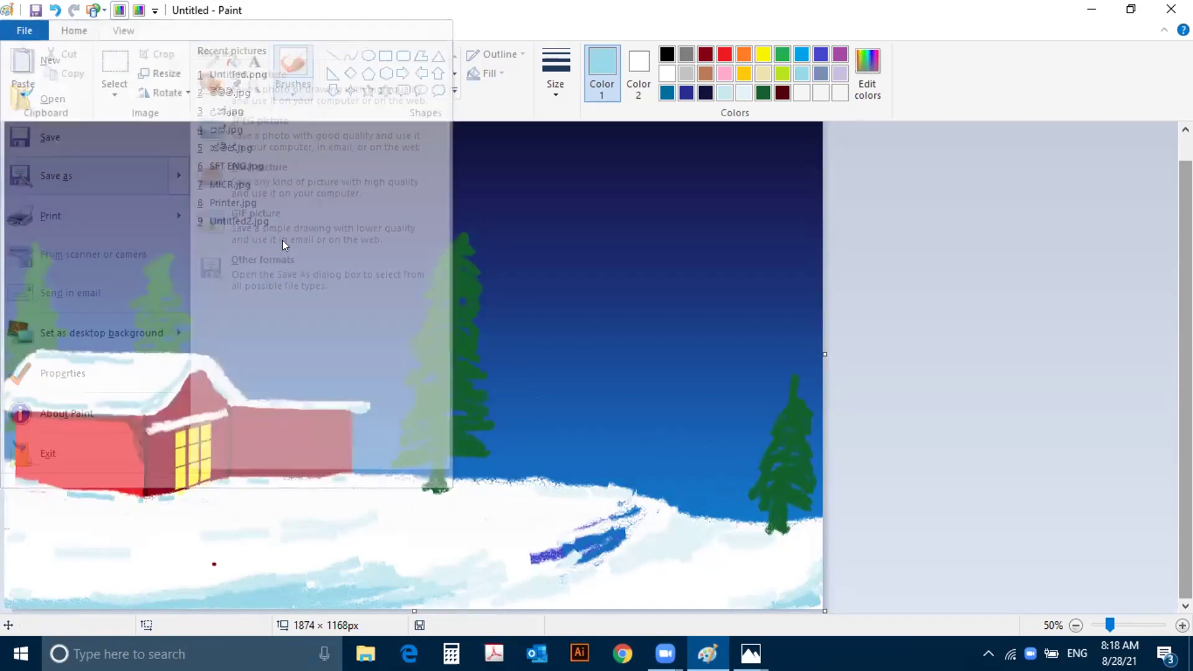
{"action": "left_click", "coordinate": [218, 458]}
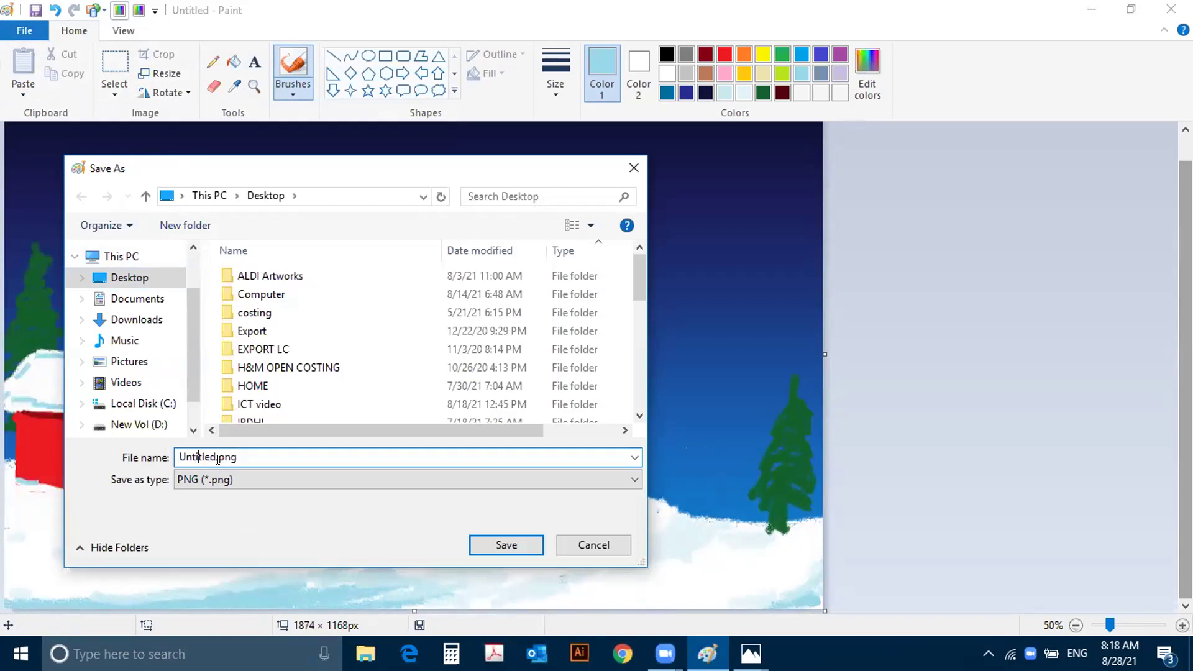
{"action": "type", "text": "4"}
{"action": "left_click", "coordinate": [493, 541]}
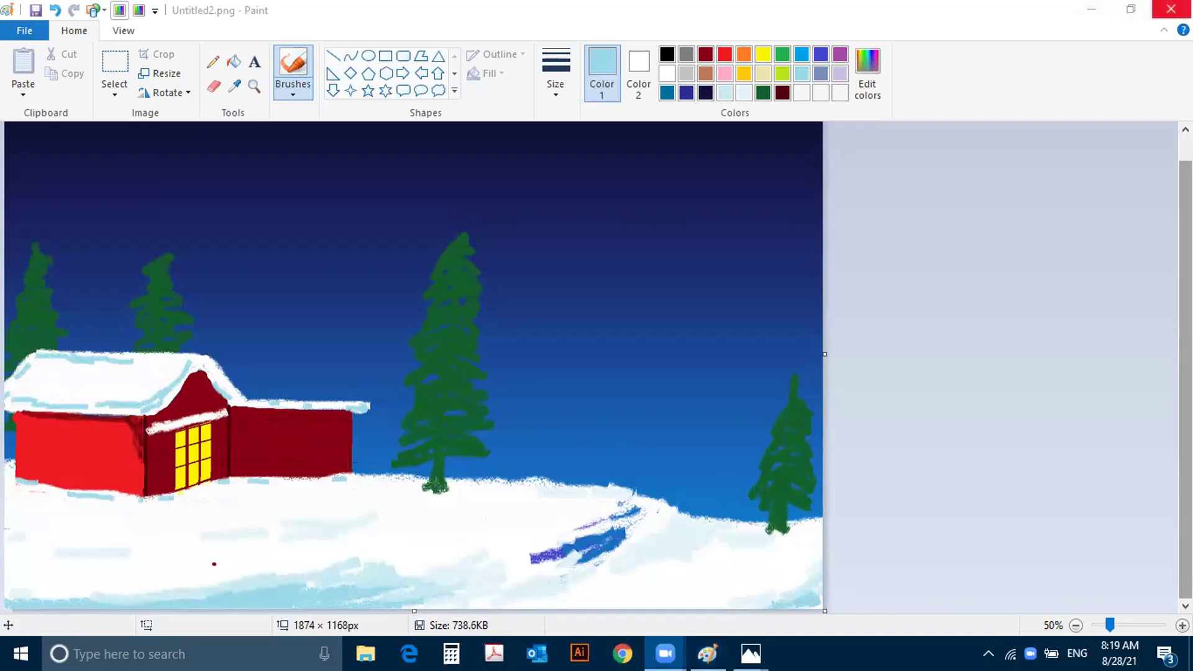
Step: Close Paint and minimize the reference picture, and start Google Chrome
{"action": "left_click", "coordinate": [1171, 9]}
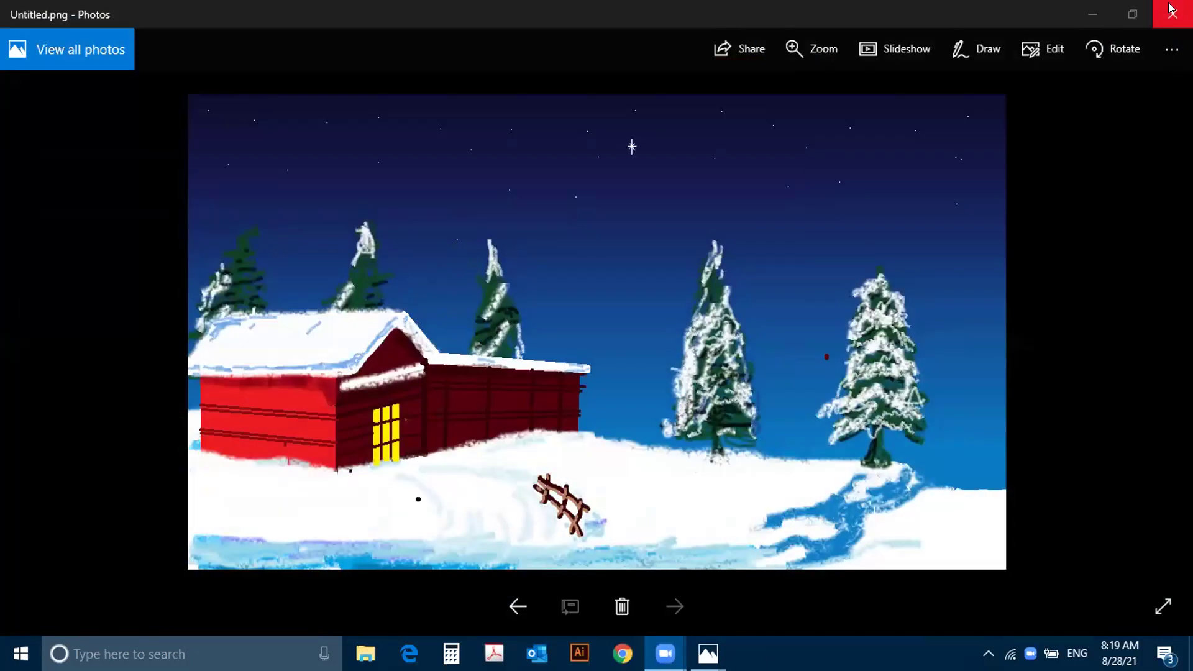
{"action": "left_click", "coordinate": [1091, 14]}
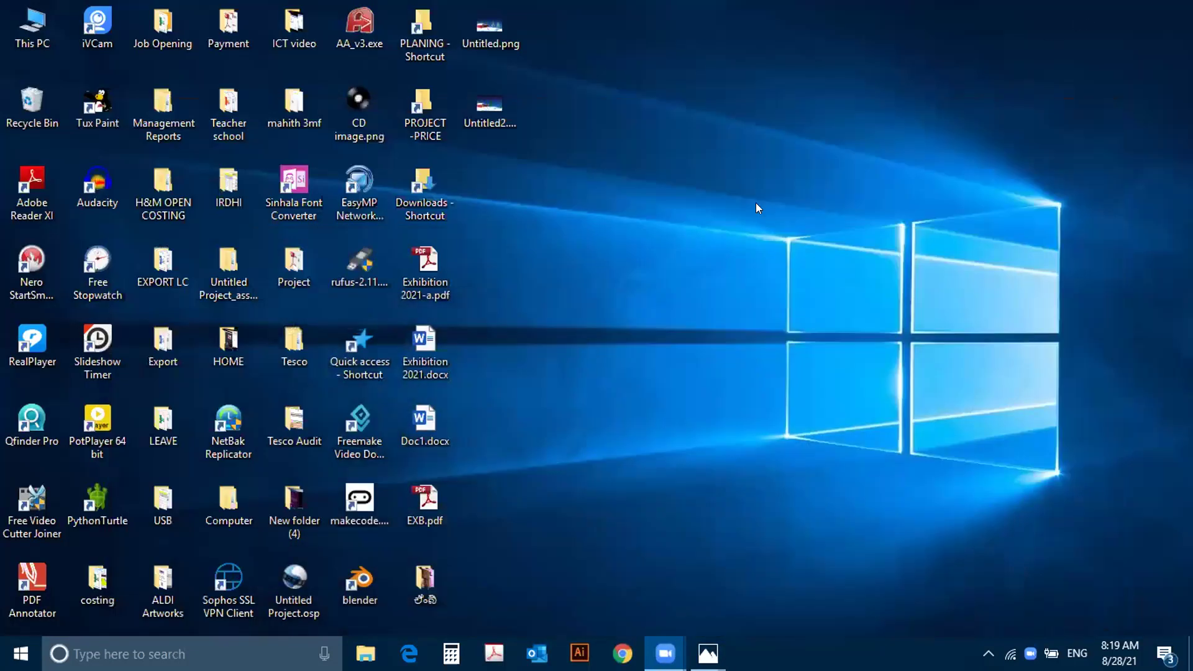
{"action": "left_click", "coordinate": [621, 652]}
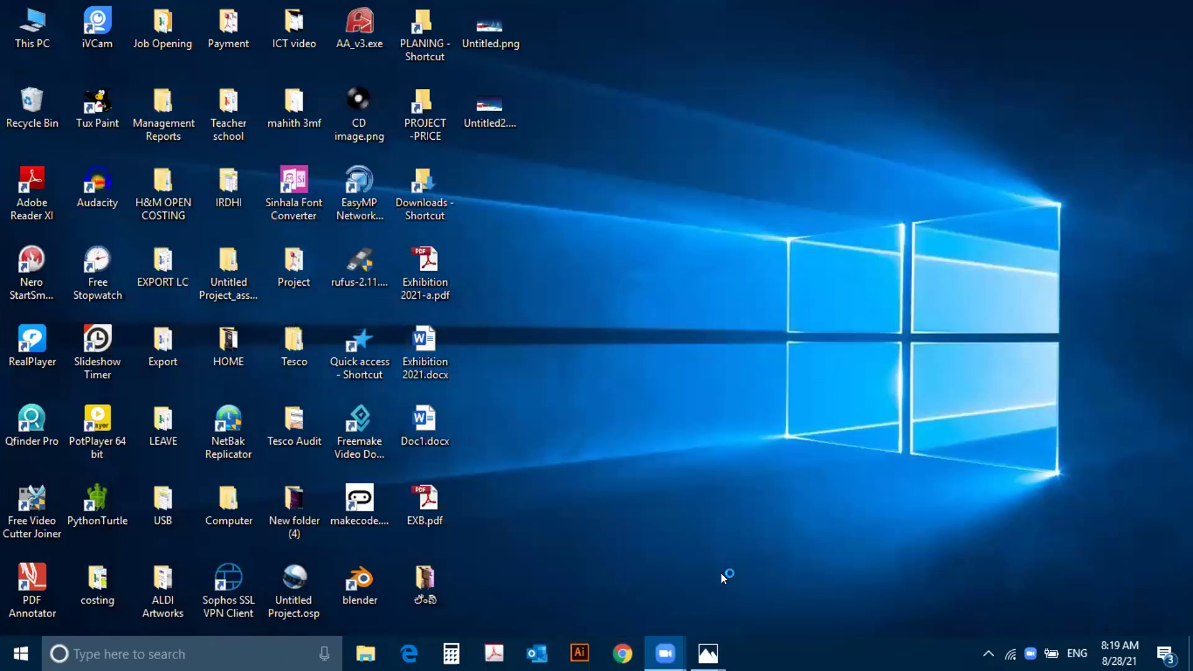